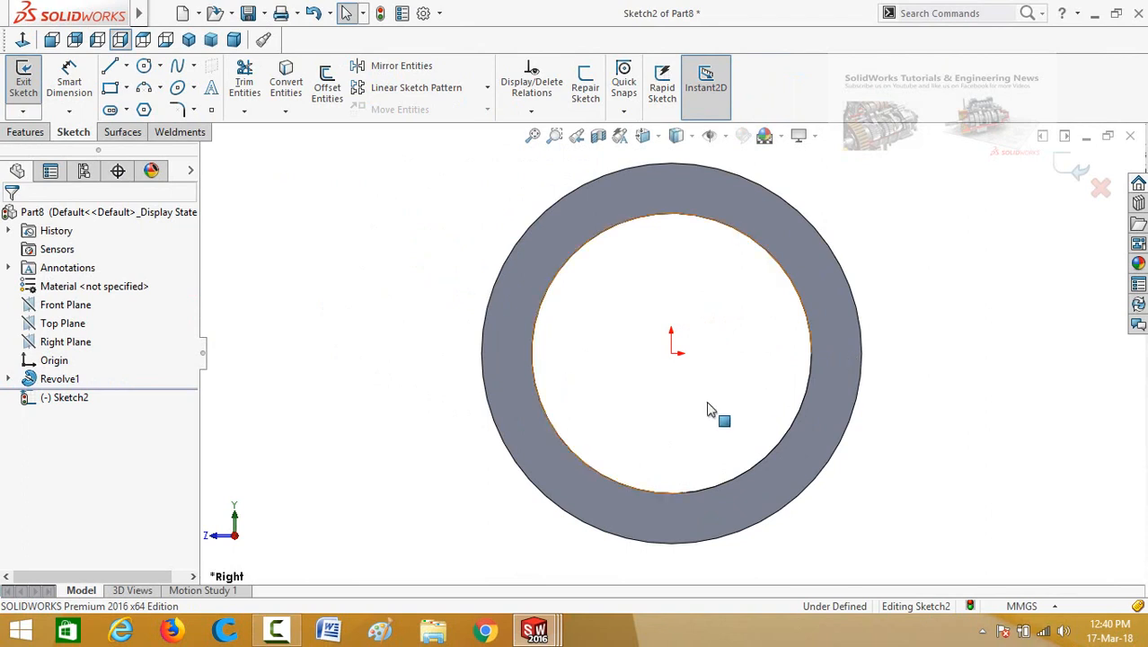
Step: Display the flanged ring with its hidden lines visible
key("z")
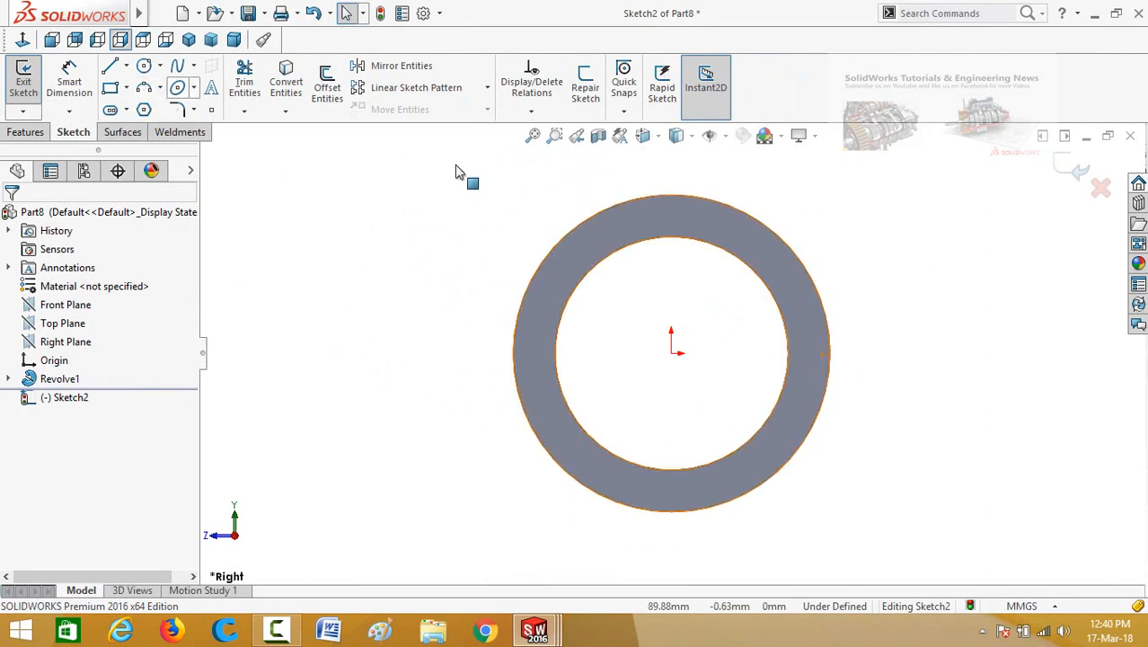
left_click(681, 138)
left_click(684, 228)
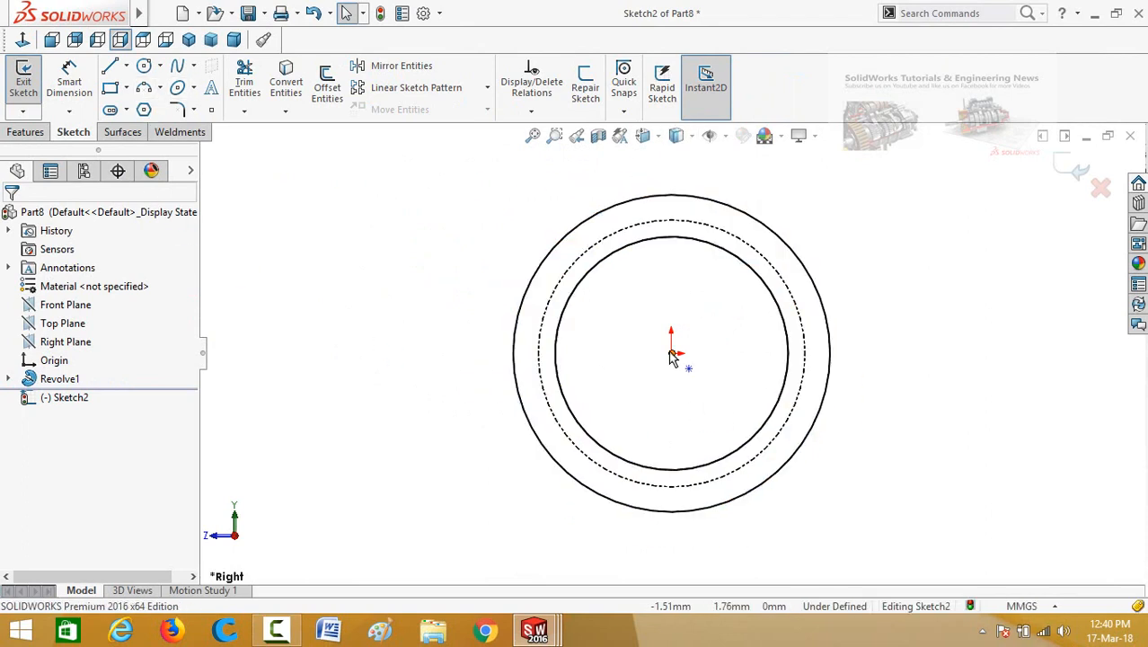
Step: Sketch a horizontal construction centerline, 15 mm long, from the flange's outer edge inward to the hidden dashed circle
left_click(126, 66)
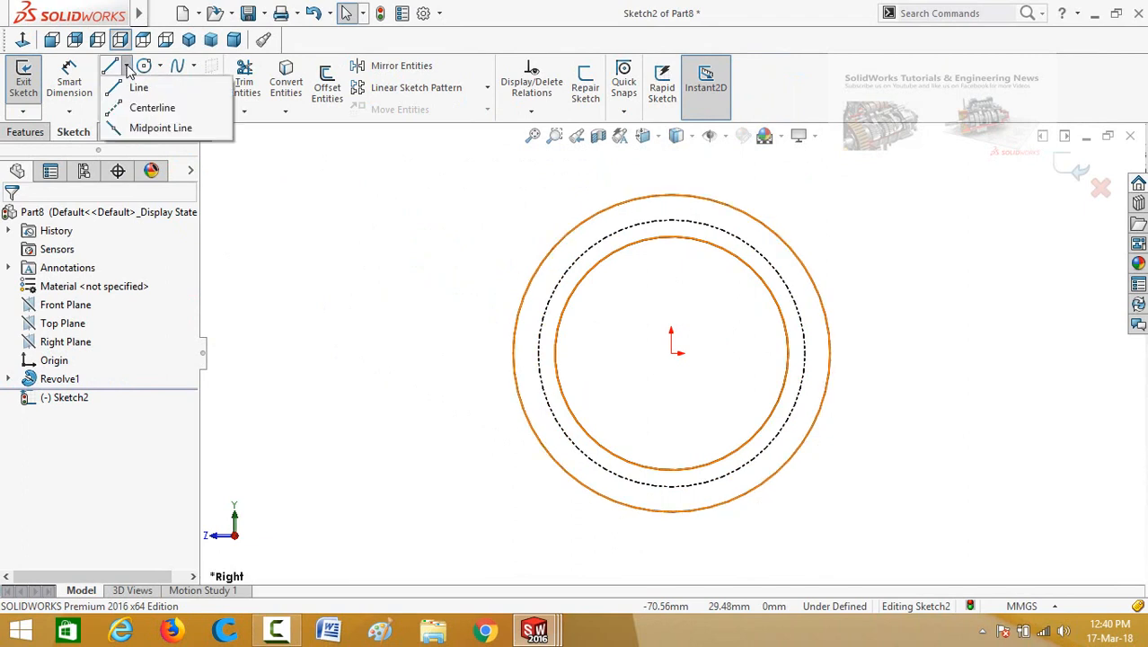
left_click(139, 108)
scroll(520, 341, "down", 2)
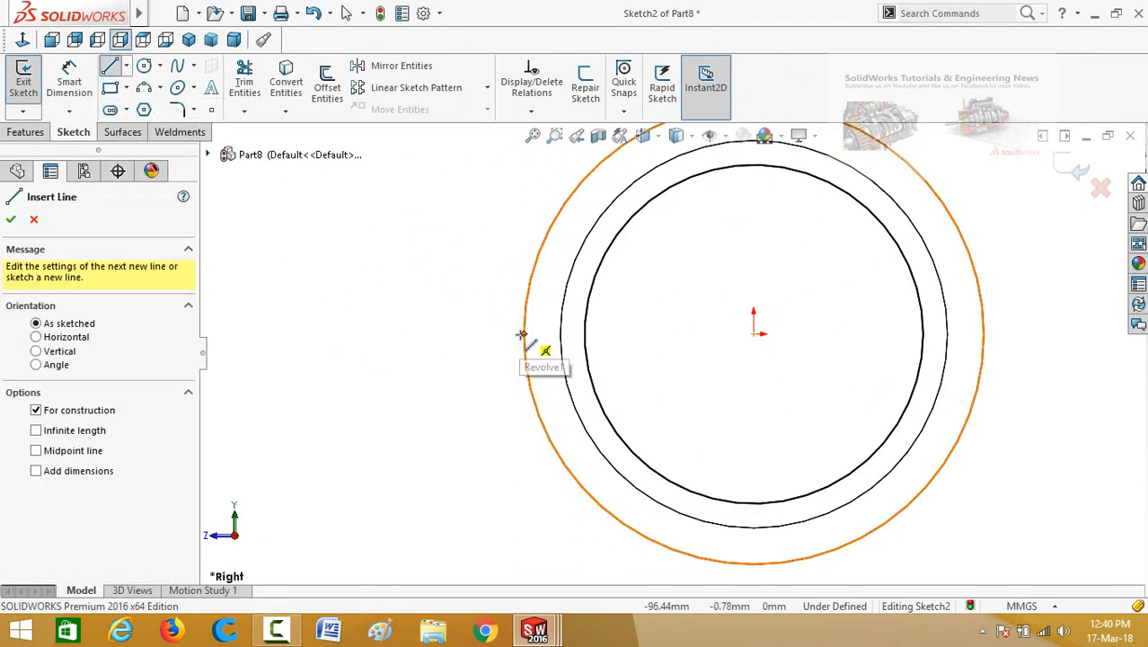
left_click(527, 334)
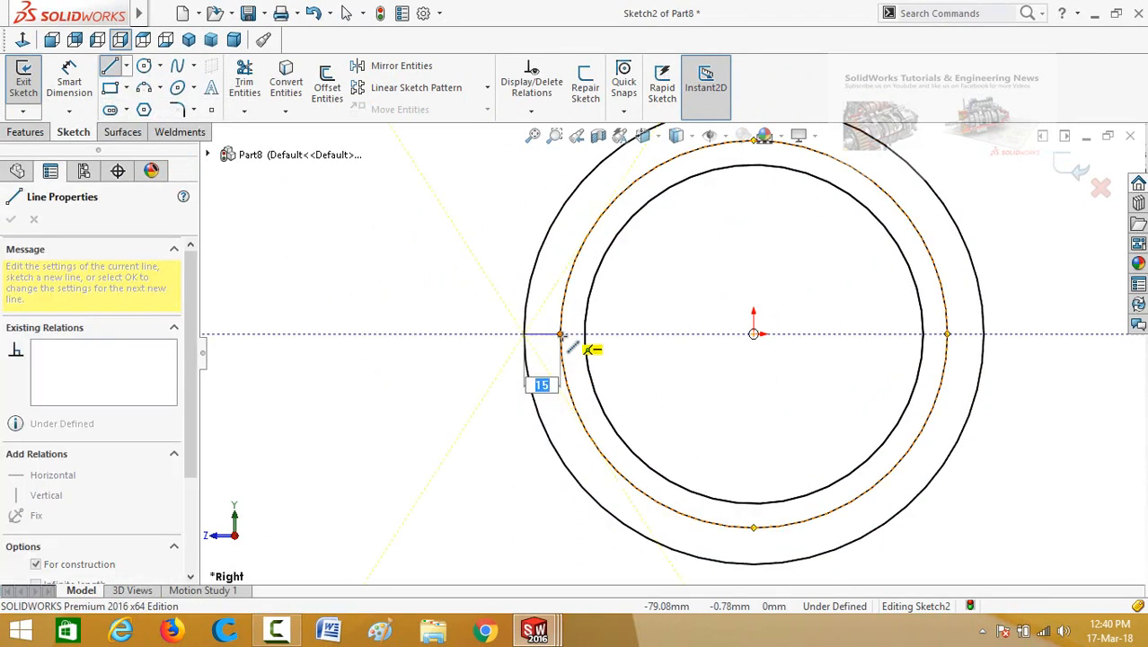
left_click(562, 334)
key("Escape")
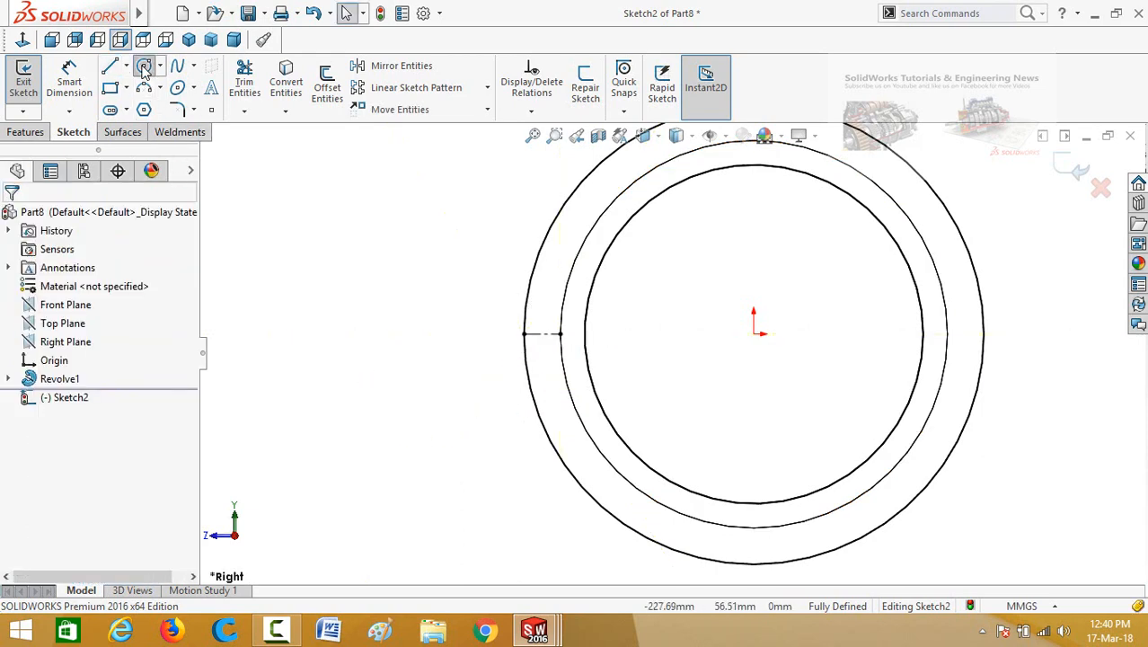
Step: Sketch a circle of about 180 mm diameter centred on the origin, between the flange's outer edge and the hidden dashed circle
left_click(144, 68)
left_click(757, 334)
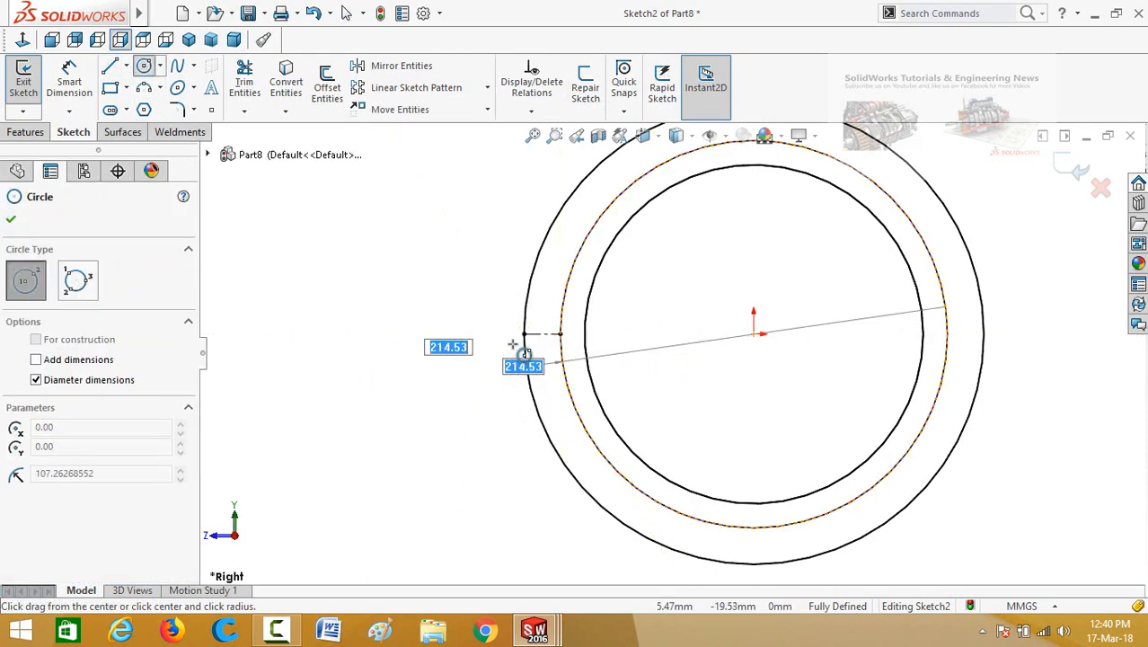
left_click(548, 334)
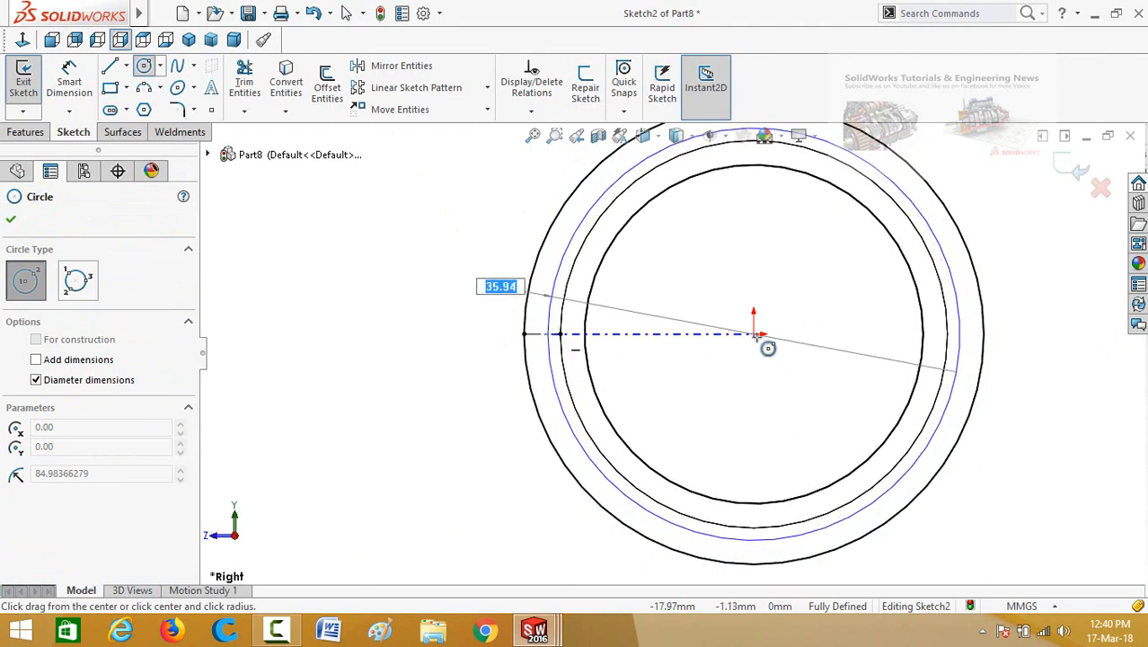
left_click(756, 334)
left_click(547, 334)
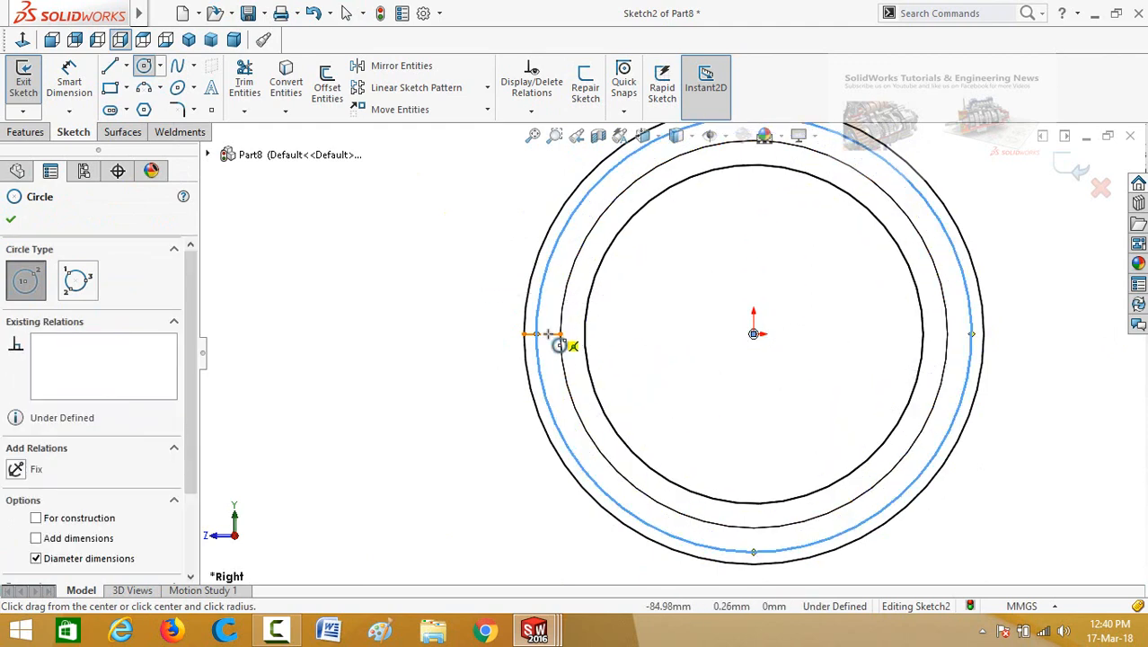
key("Escape")
Step: Make the new circle coincident with the short centerline's midpoint and convert the circle to construction geometry
scroll(554, 342, "up", 3)
left_click(560, 339)
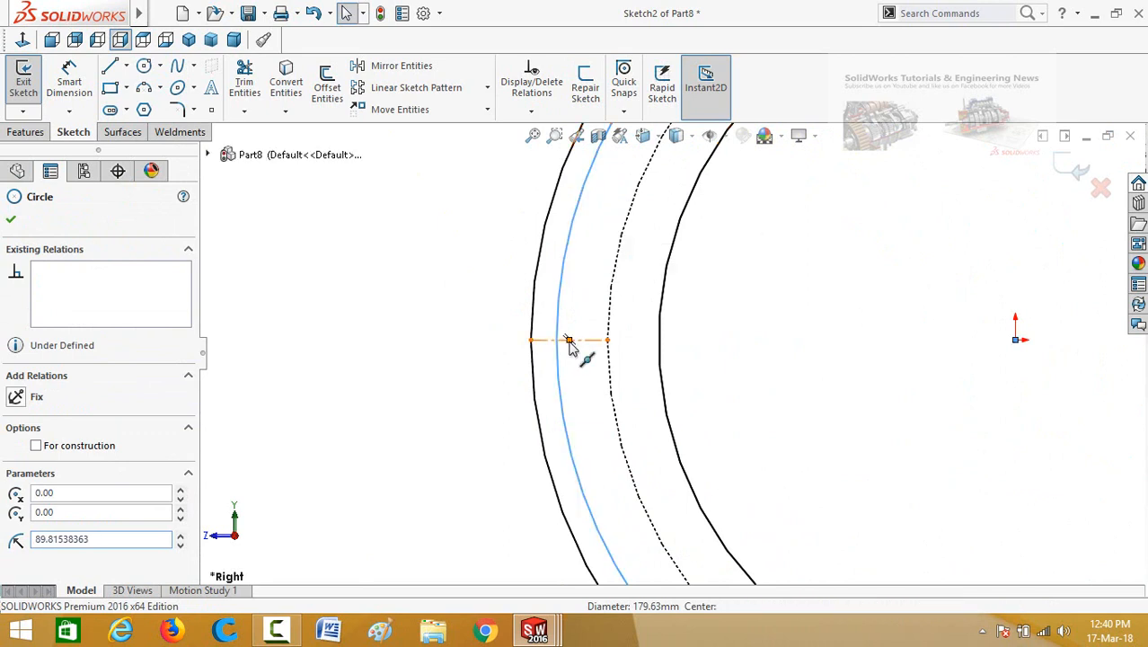
left_click(570, 340, "ctrl")
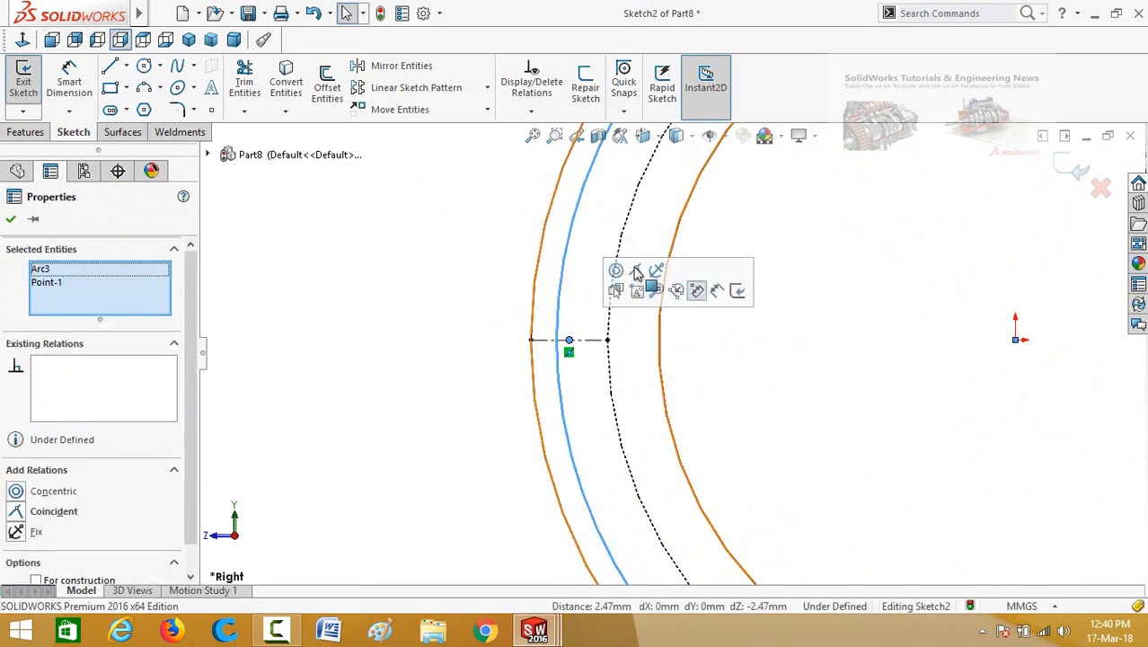
left_click(635, 272)
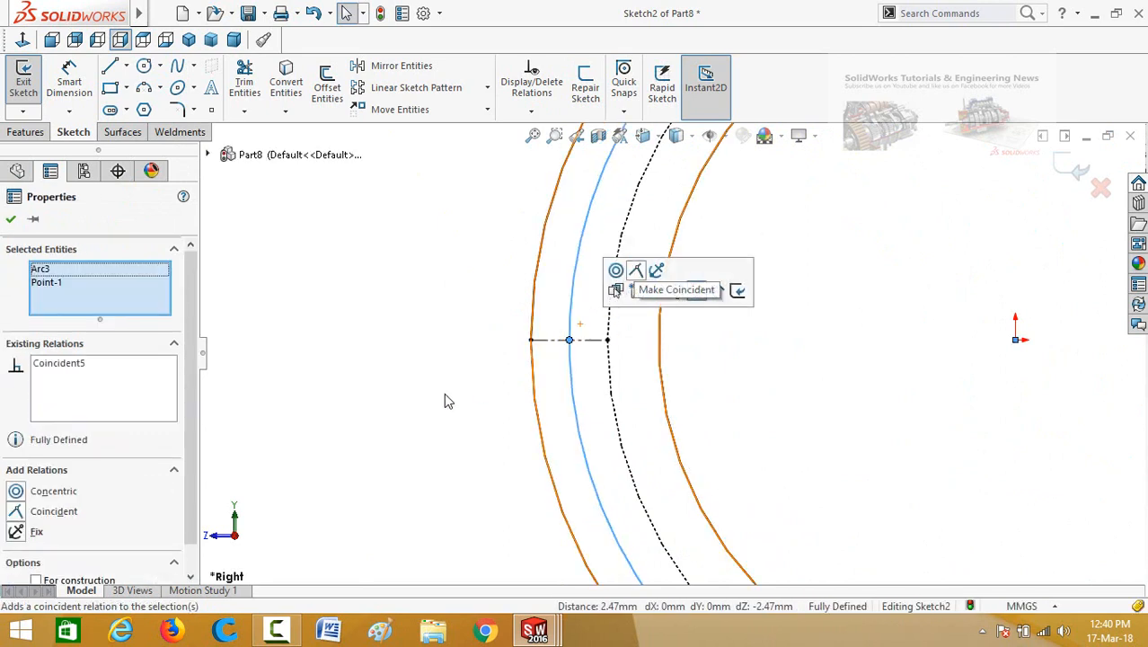
scroll(444, 402, "down", 5)
left_click(510, 446)
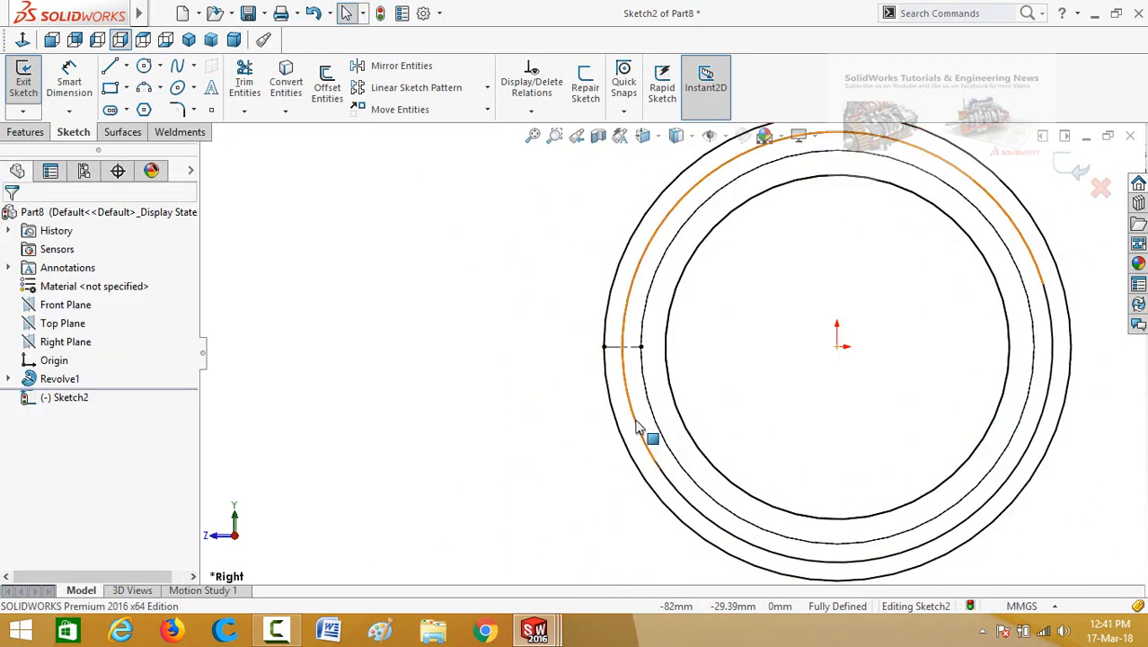
left_click(636, 430)
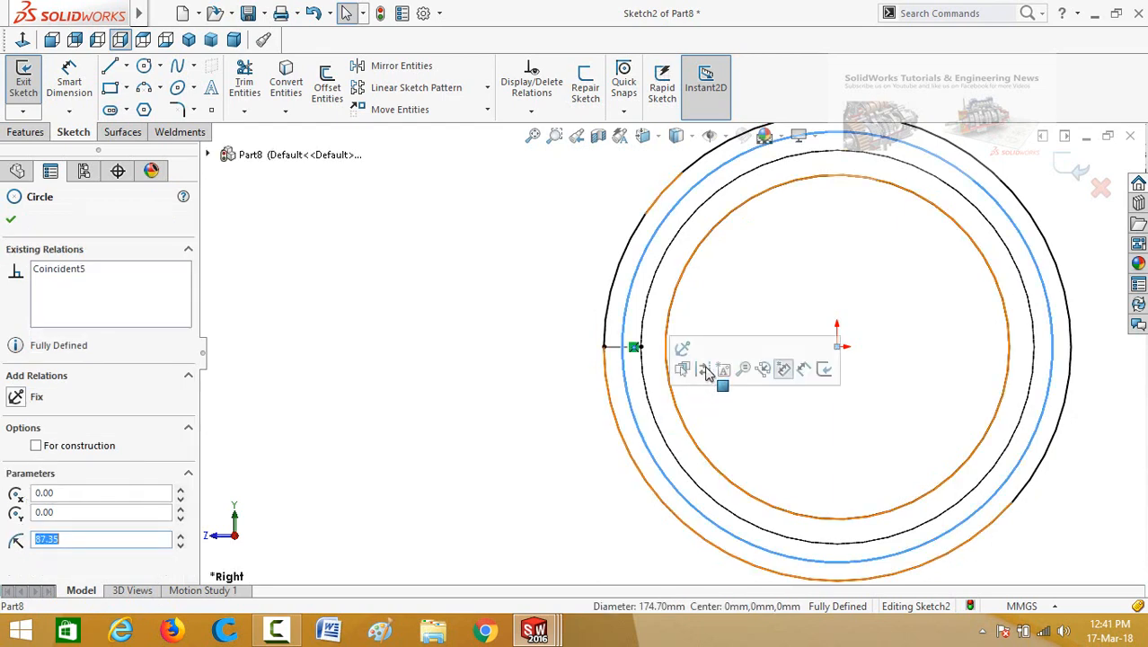
left_click(706, 371)
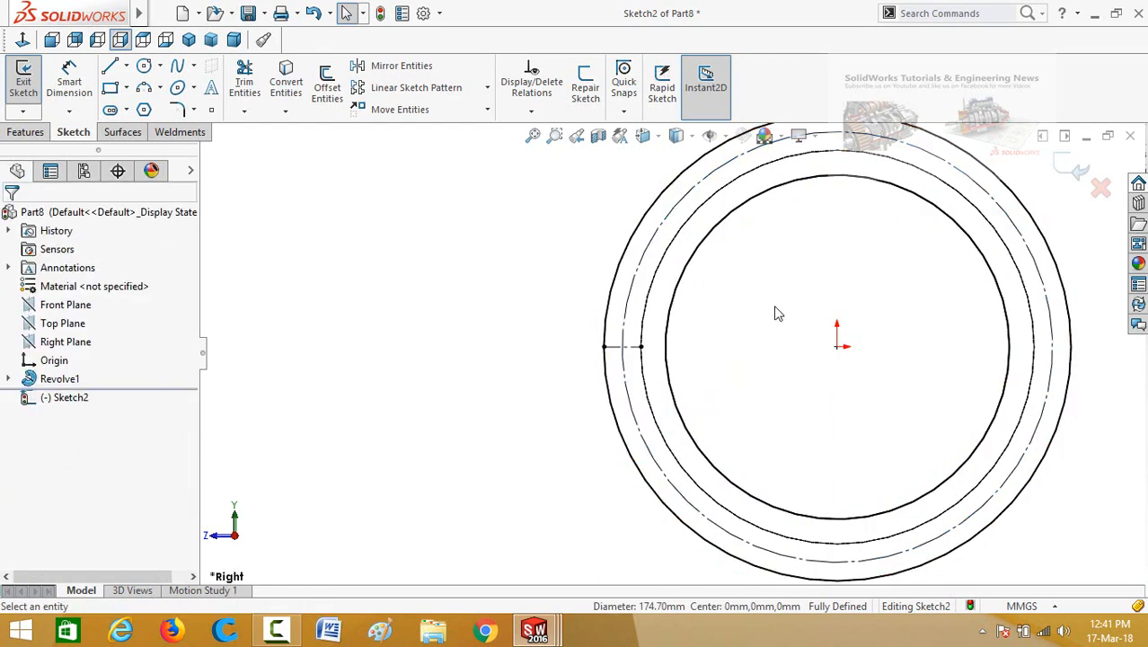
Step: Return the model display to shaded with edges
scroll(780, 312, "up", 3)
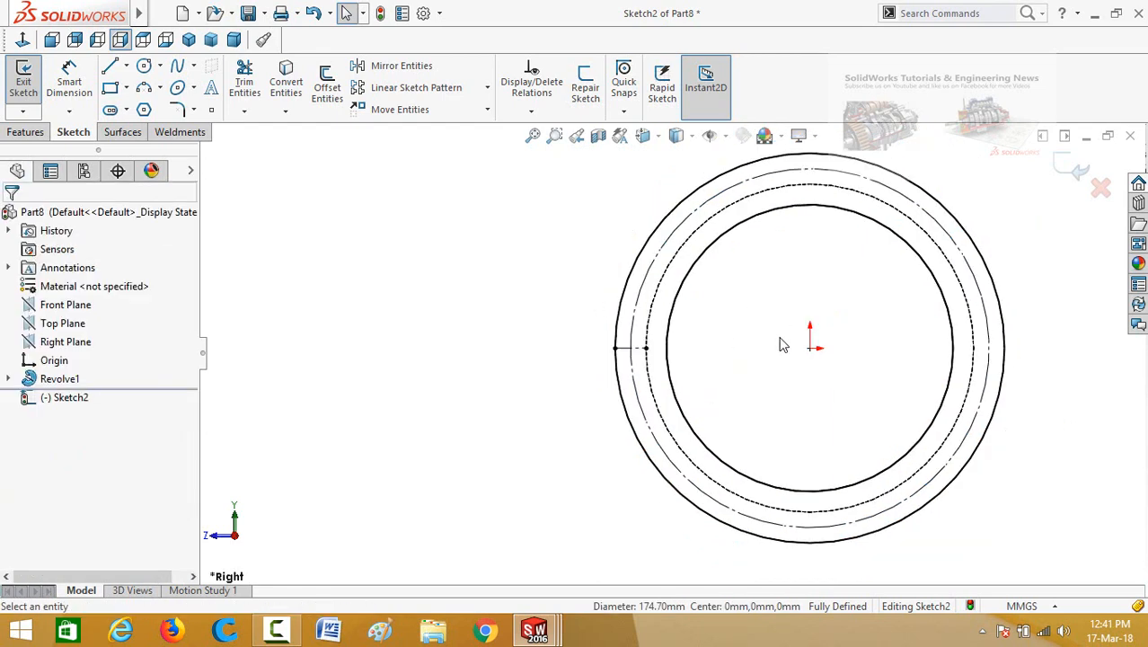
left_click(678, 136)
left_click(676, 159)
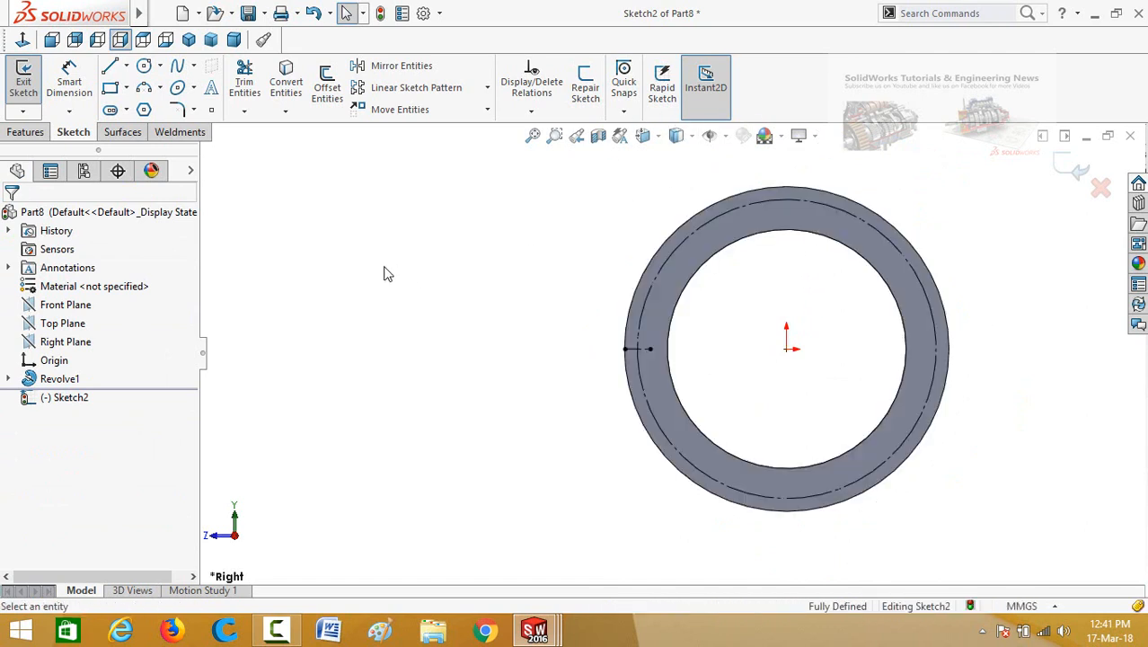
Step: Sketch a small hole circle of about 9 mm diameter on the construction circle, directly above the origin
left_click(157, 70)
scroll(808, 216, "down", 2)
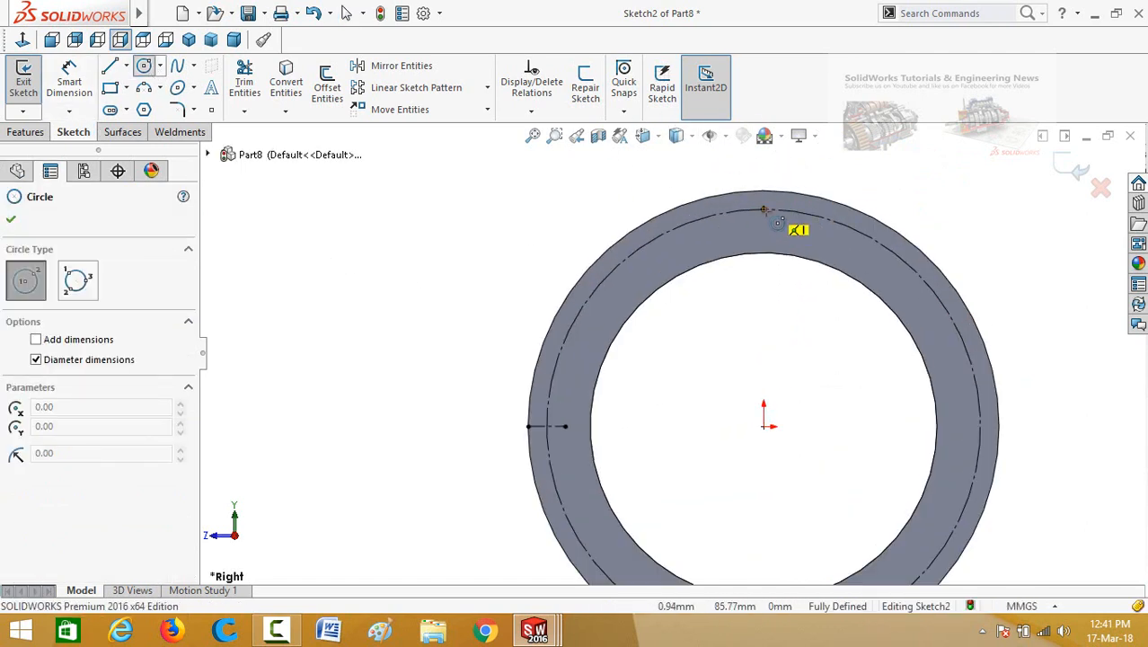
left_click(762, 209)
left_click(775, 215)
key("Escape")
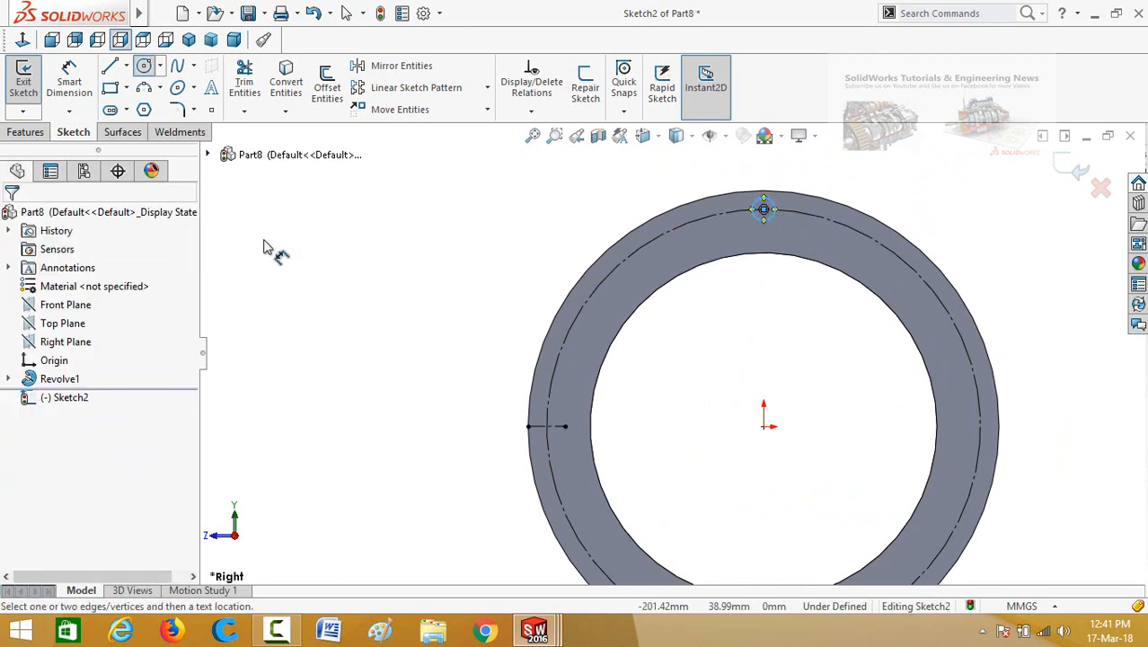
Step: Dimension the small hole circle with a diameter of 8 mm
key("d")
left_click(765, 222)
left_click(439, 235)
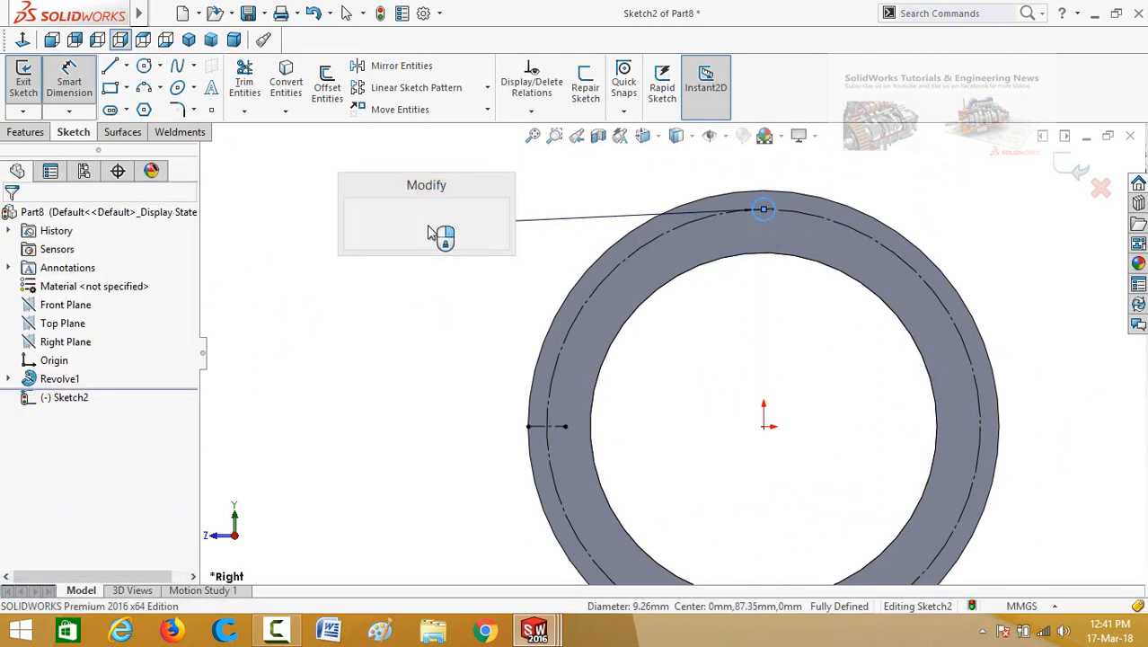
type("8")
key("Return")
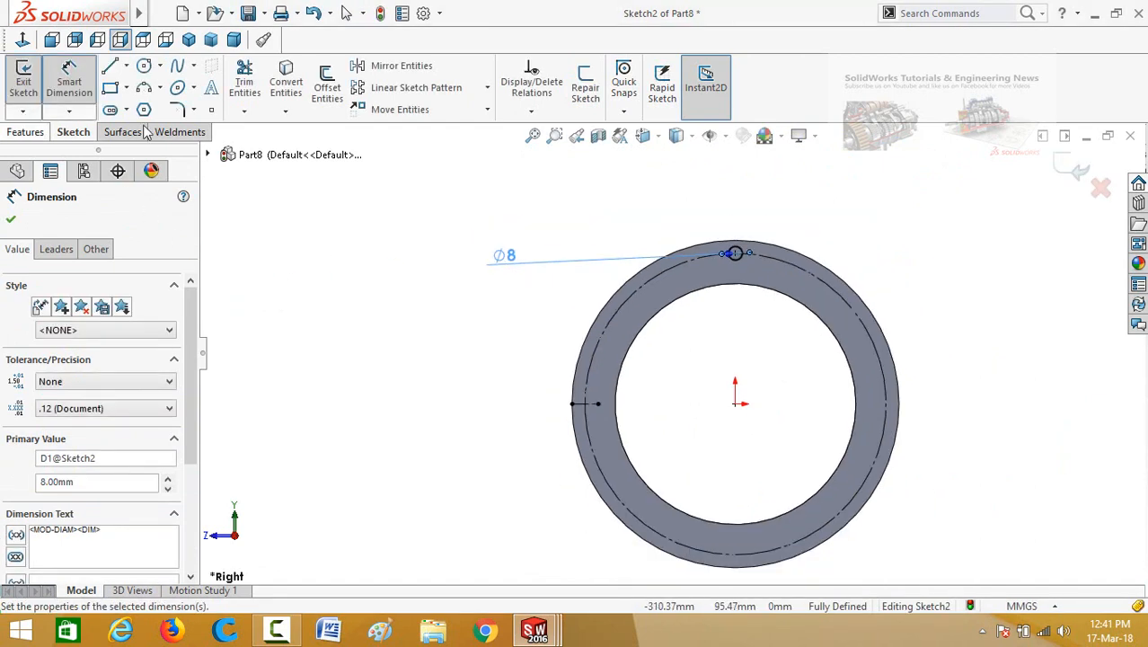
Step: Cut the hole through the flange with a blind Extruded Cut 35 mm deep
left_click(19, 135)
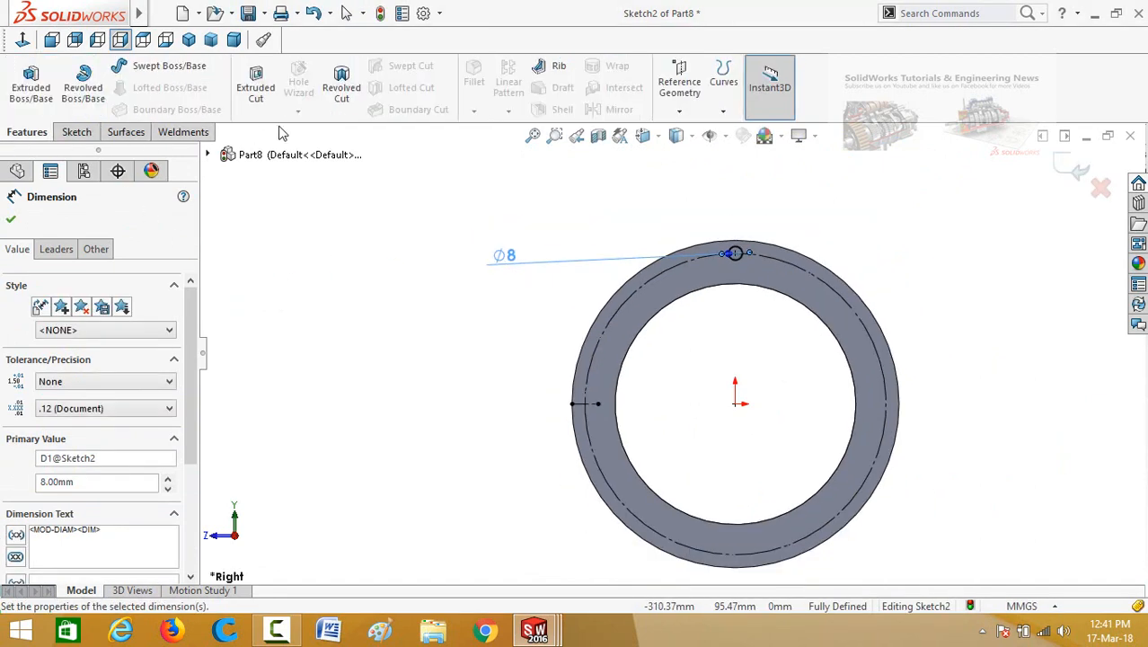
left_click(260, 85)
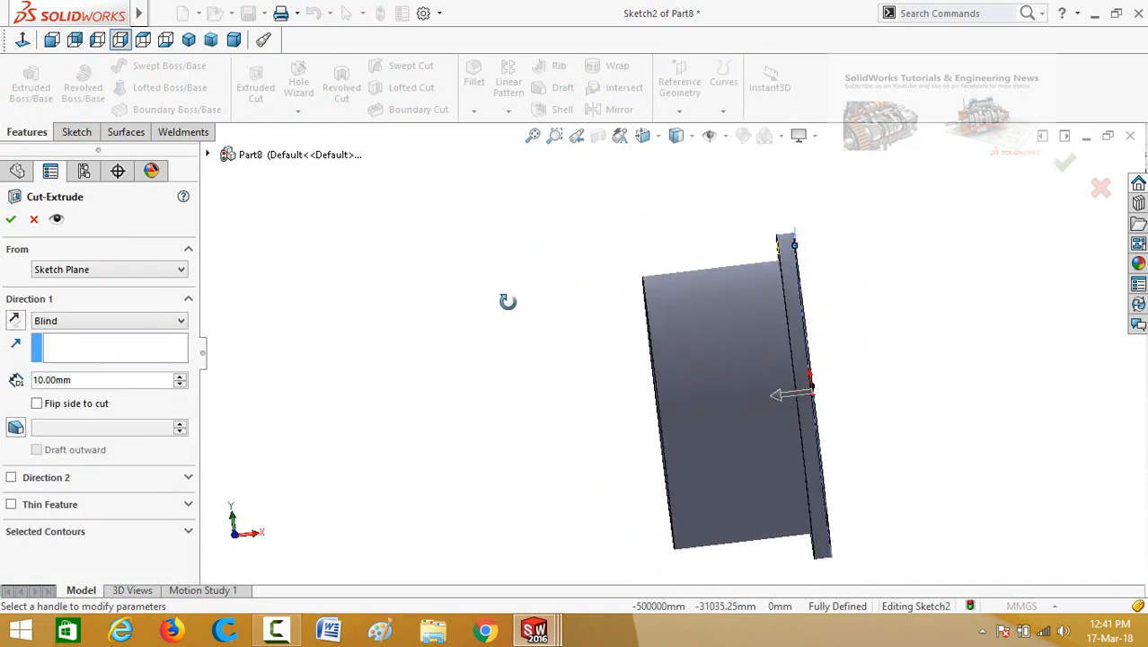
left_click_drag(770, 399, 657, 401)
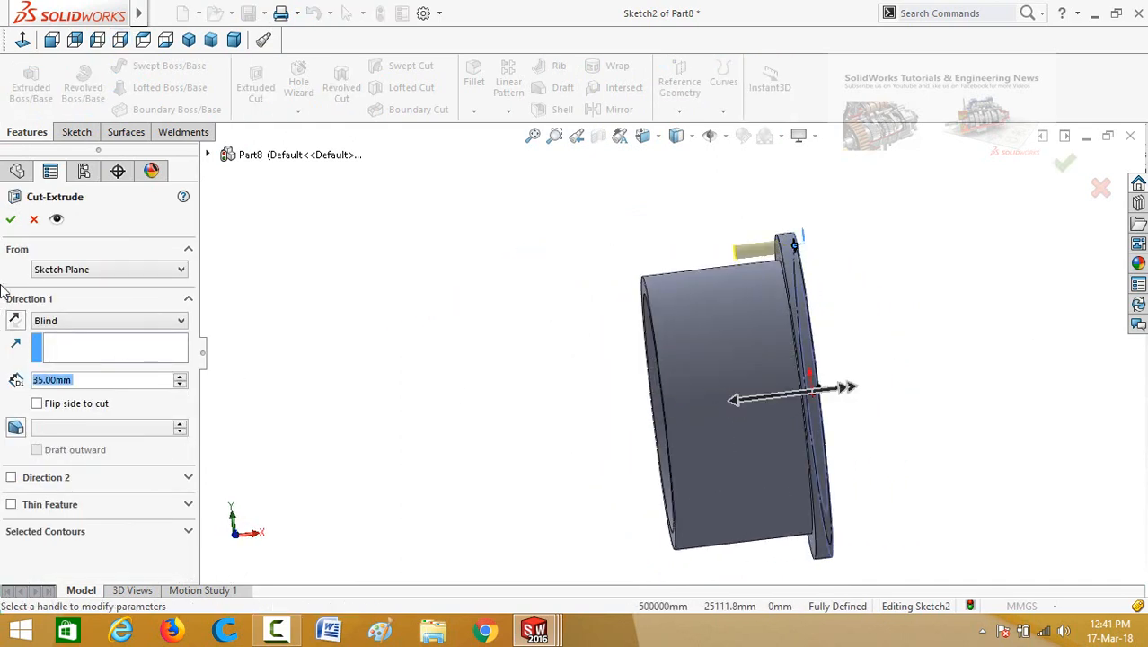
left_click(9, 220)
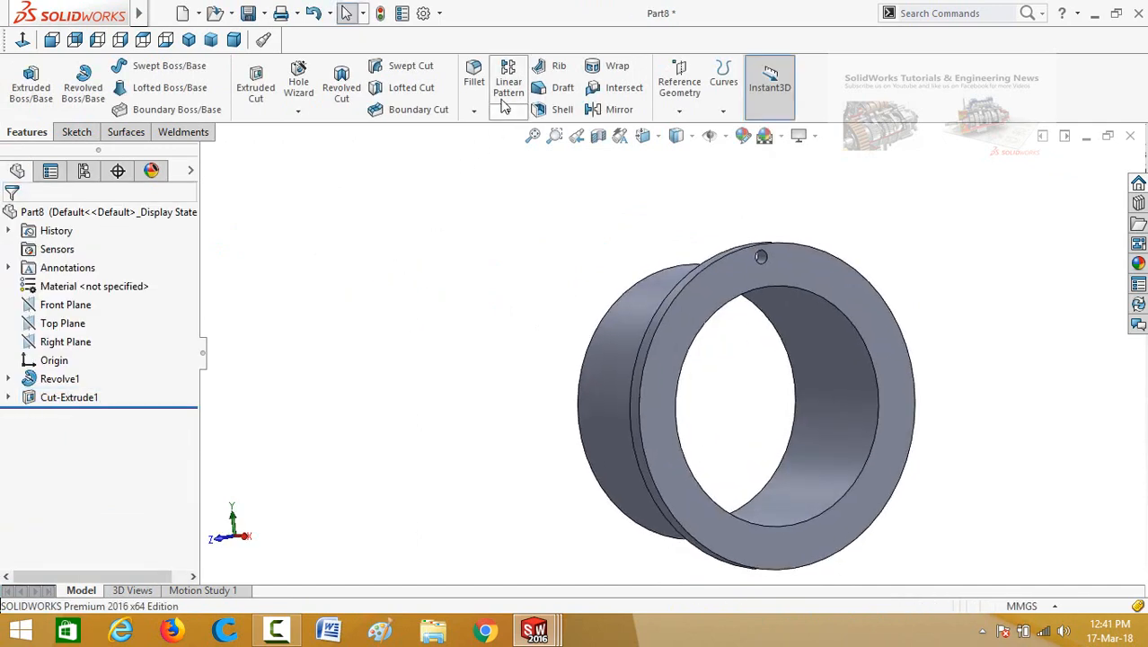
Step: Create a Circular Pattern of the hole cut around the tube's circular edge with 8 equally spaced instances over 360 degrees
left_click(508, 113)
left_click(550, 153)
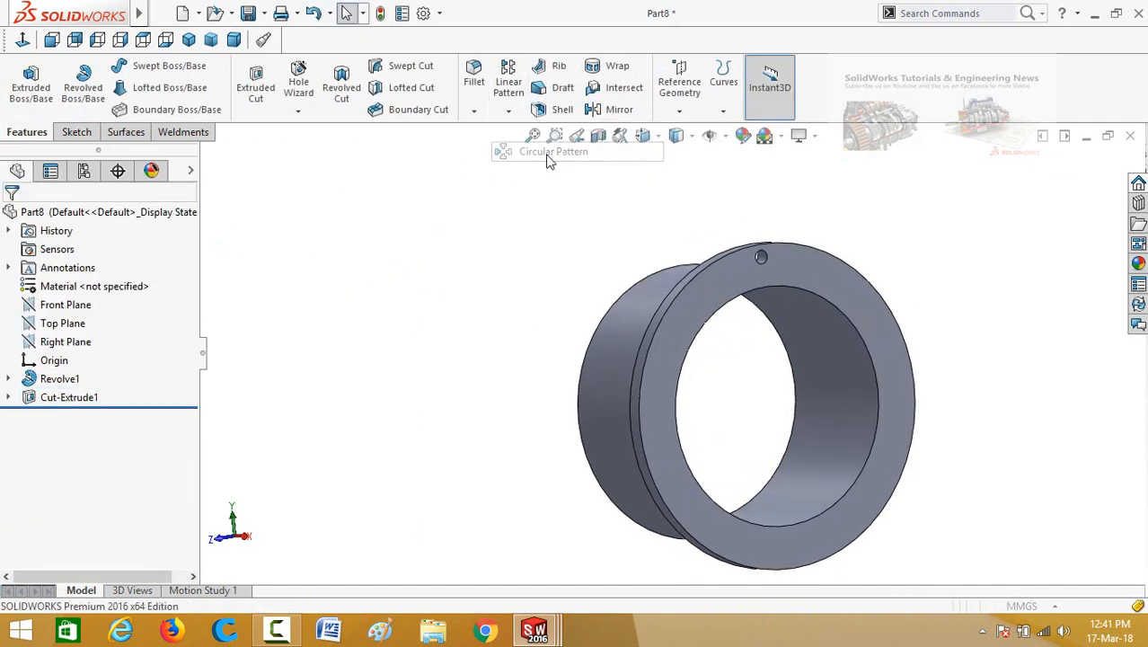
left_click(210, 155)
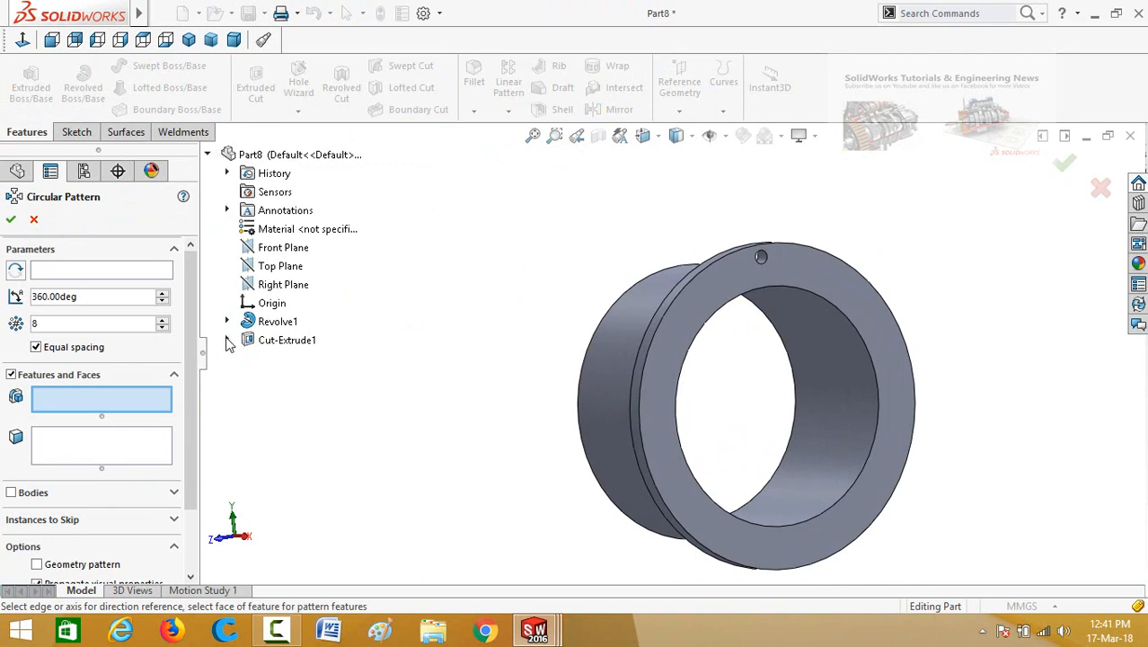
left_click(272, 345)
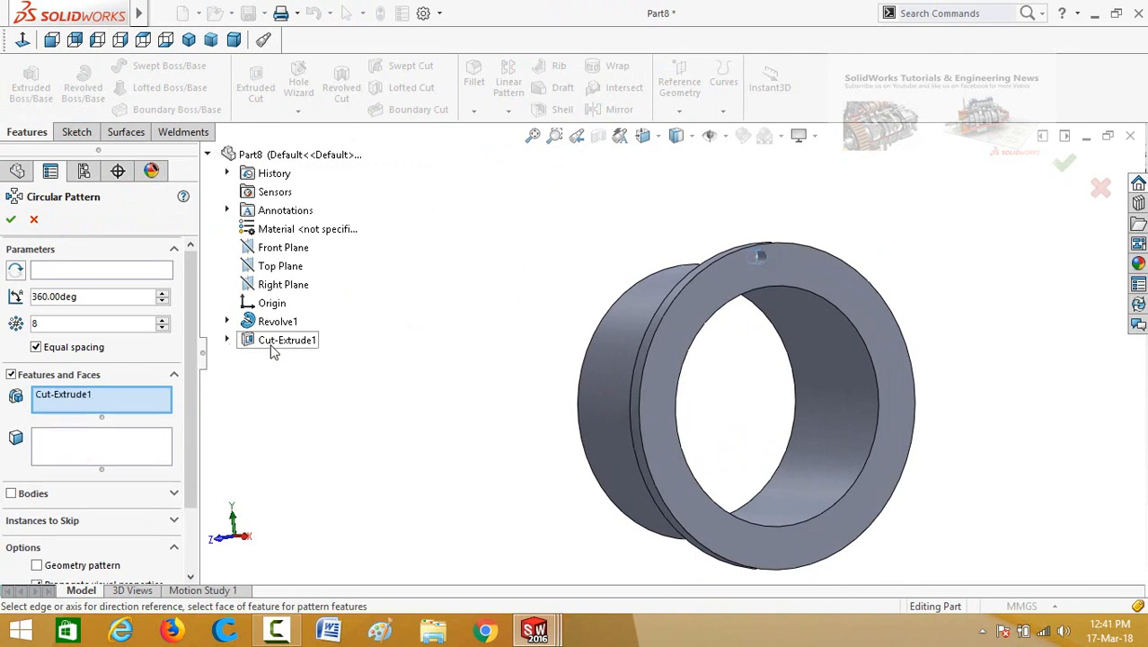
left_click(65, 280)
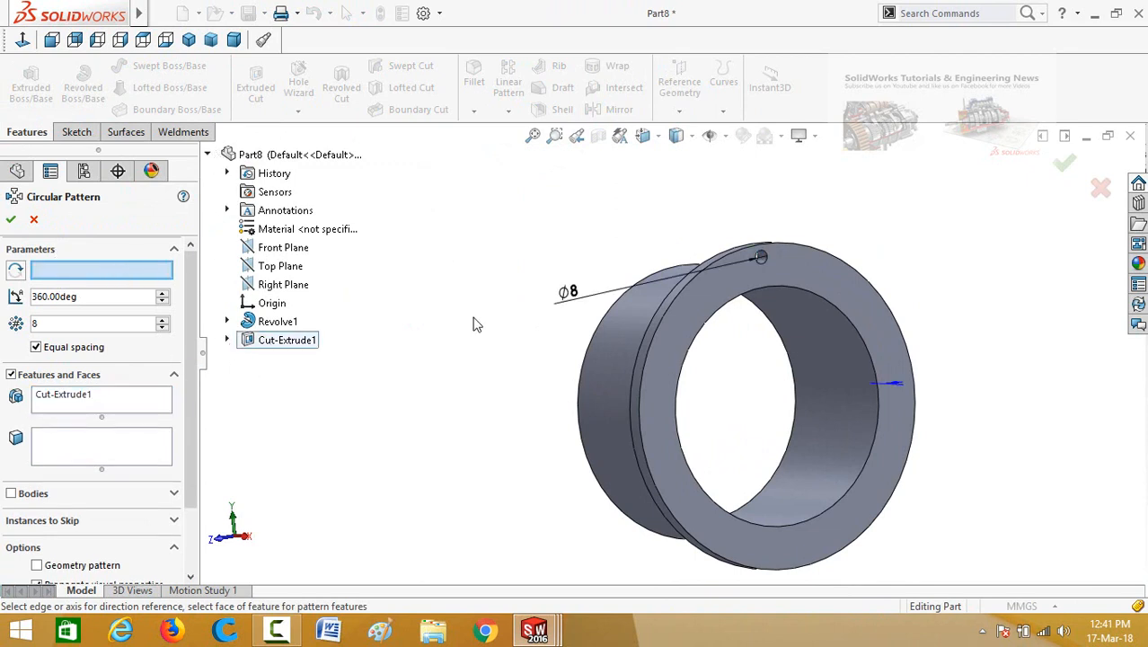
left_click(579, 410)
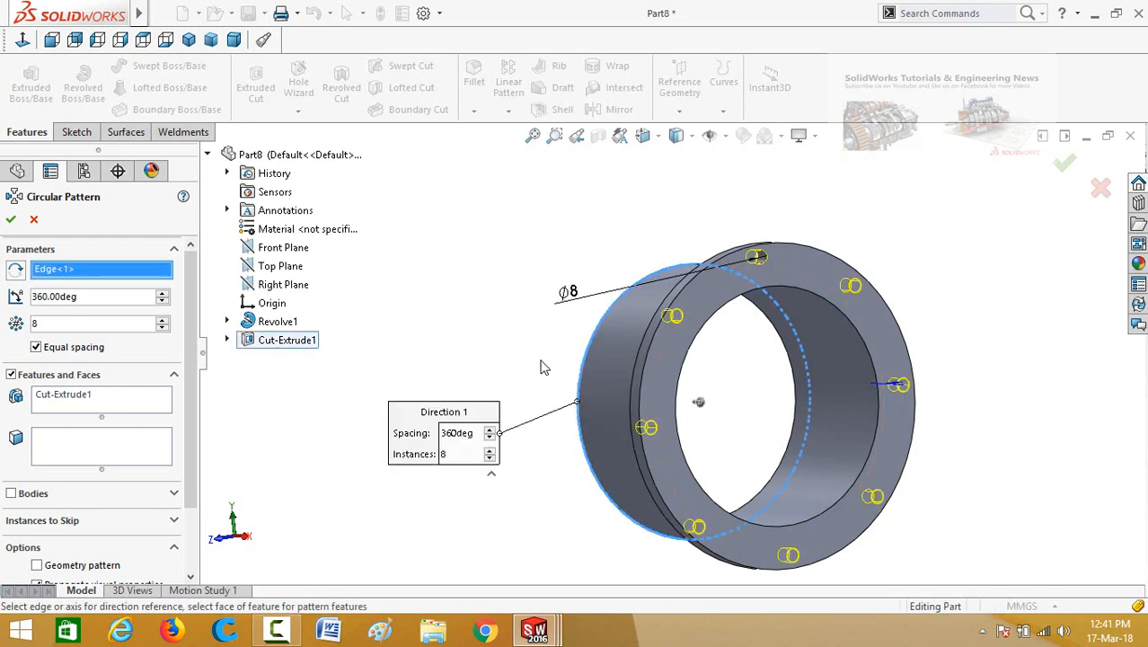
scroll(542, 366, "up", 1)
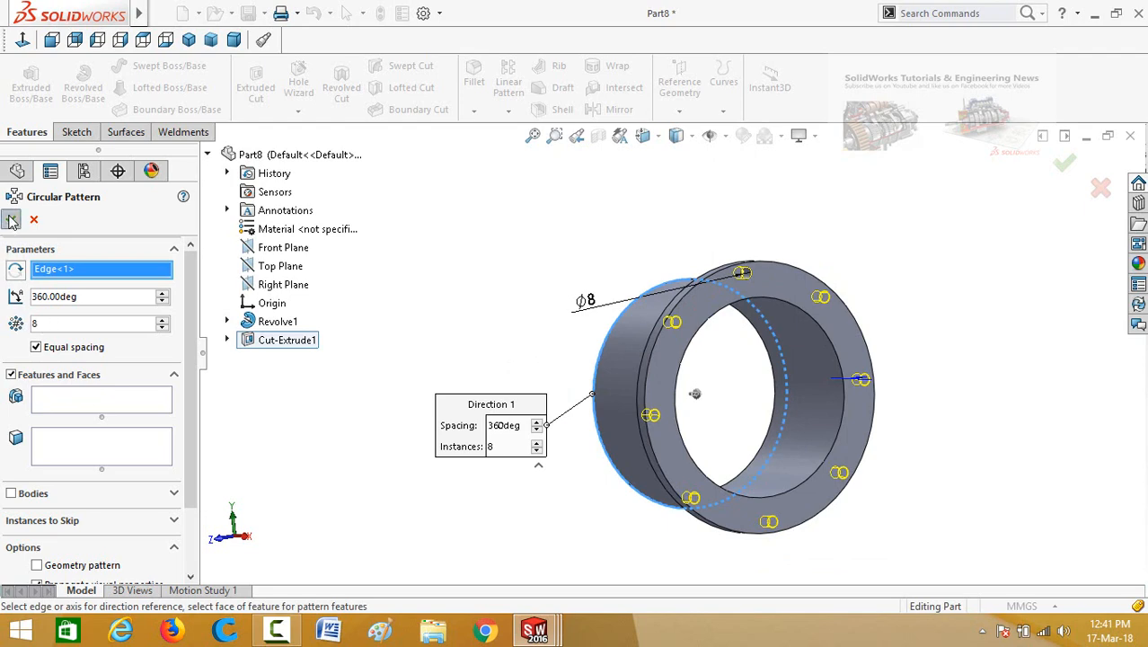
key("Return")
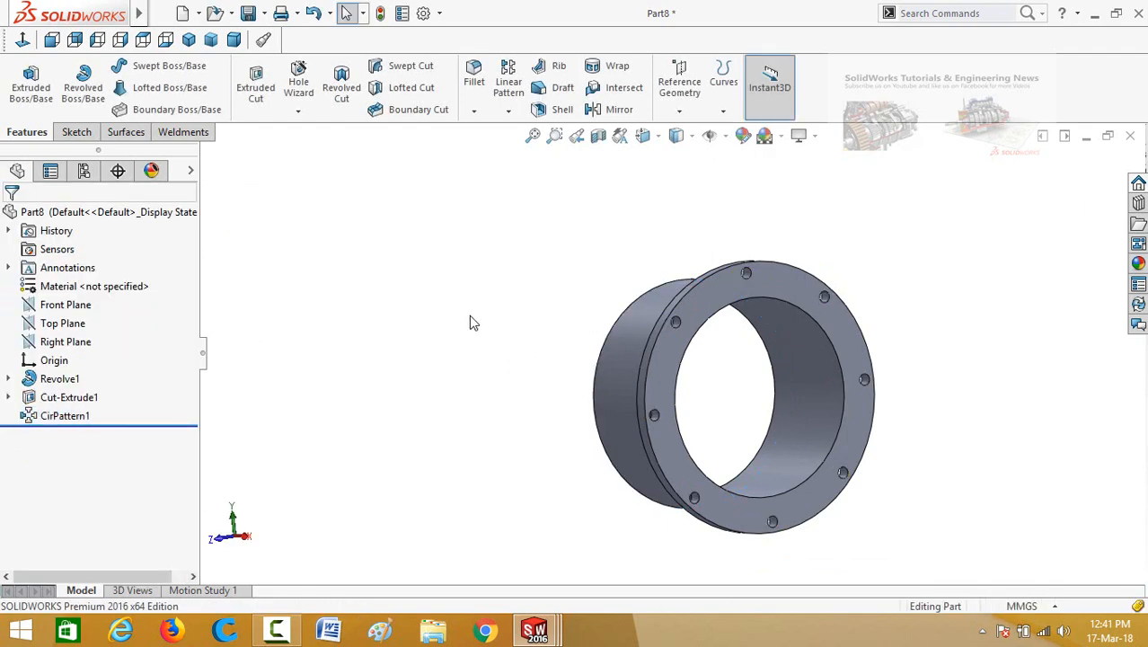
Step: Save the part as Discharge Tube in the Kaplan Turbine for Air University folder
middle_click_drag(469, 320, 454, 341)
key("ctrl+s")
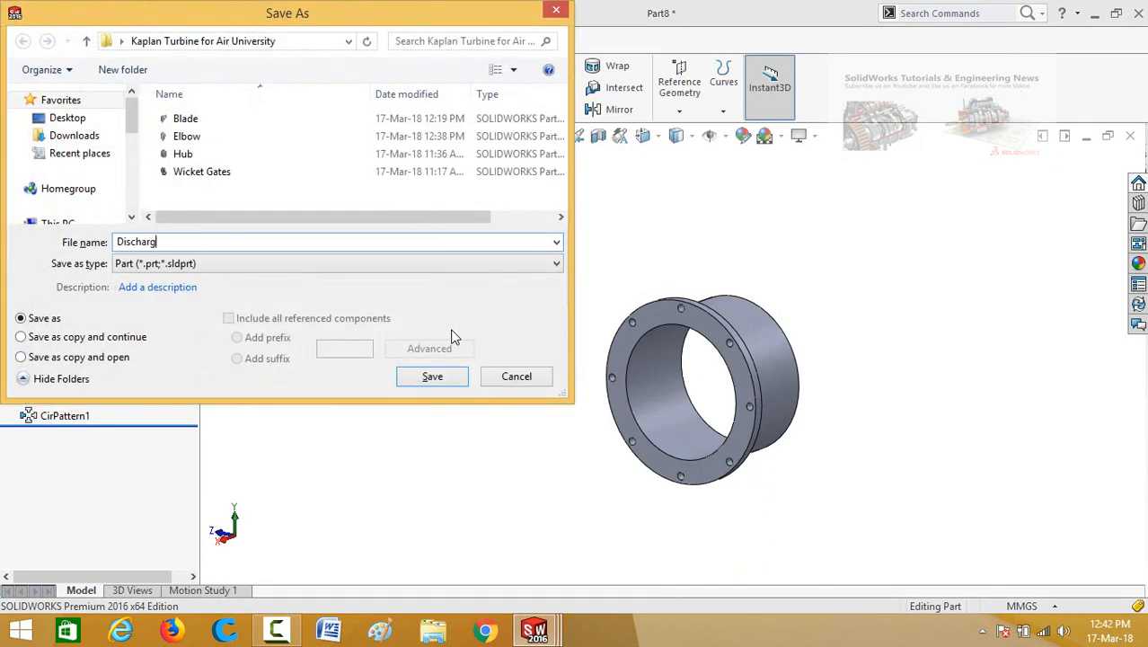
key("Return")
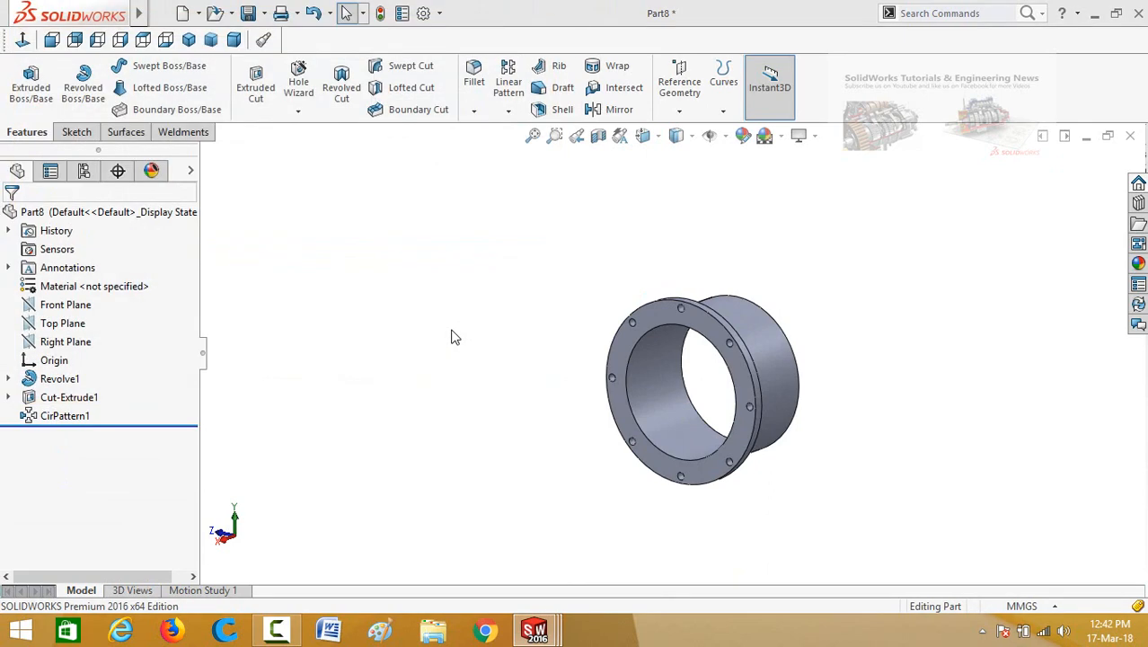
middle_click_drag(453, 337, 567, 259)
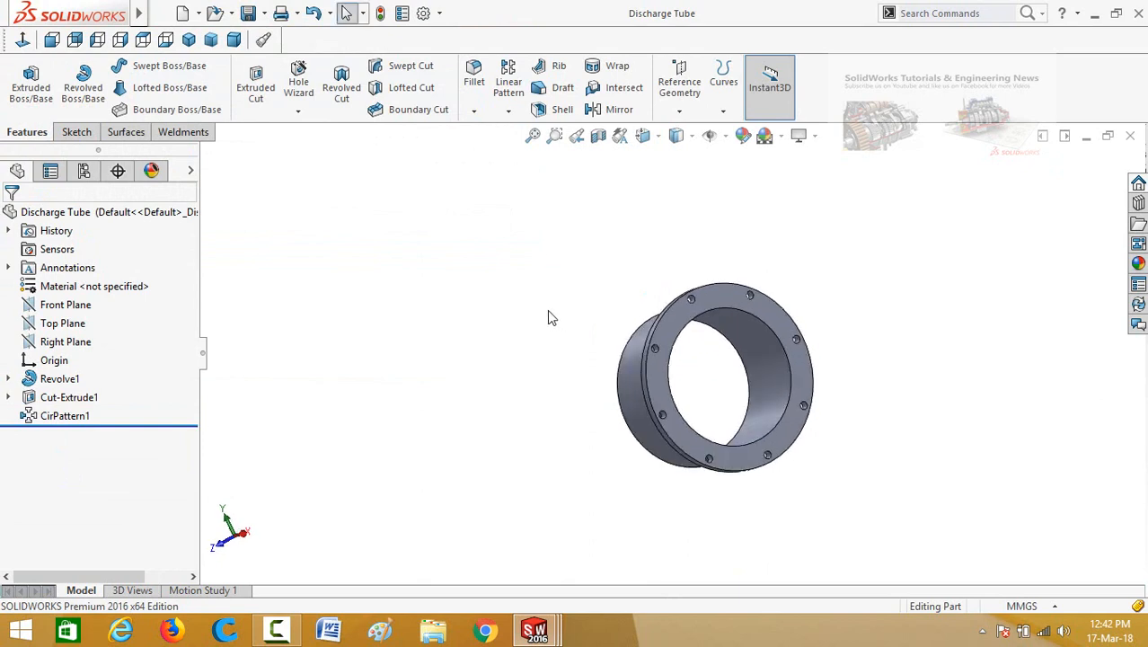
Step: Create a new assembly document without choosing a first component to insert
mouse_move(547, 312)
middle_mouse_down()
mouse_move(641, 249)
mouse_move(513, 275)
mouse_move(534, 303)
middle_mouse_up()
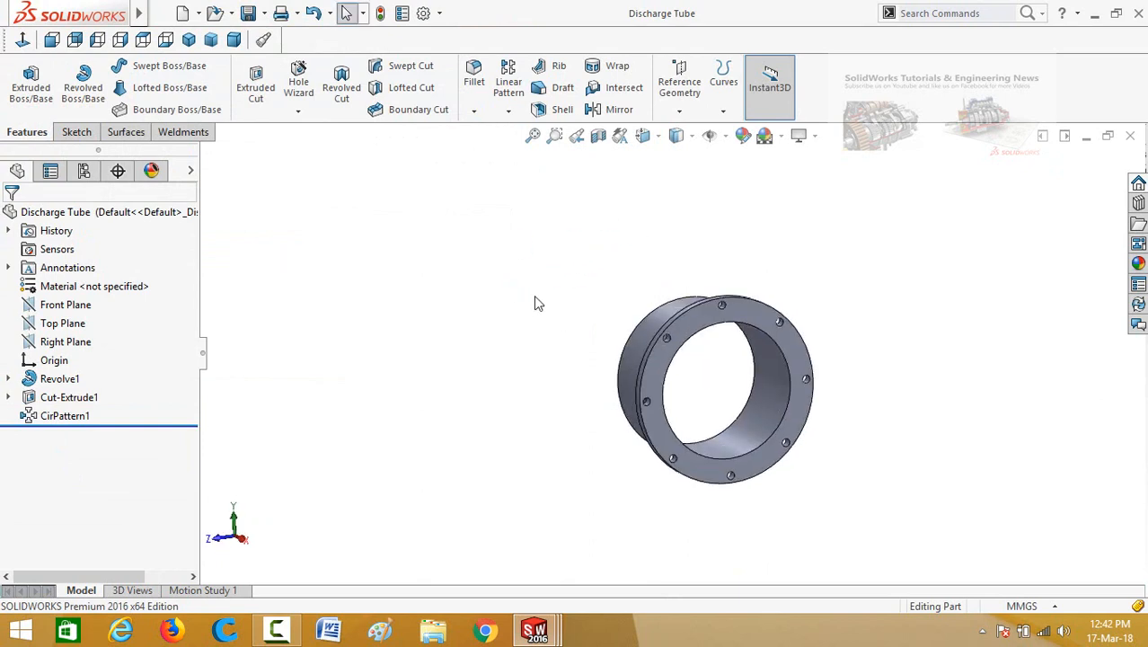
key("ctrl+n")
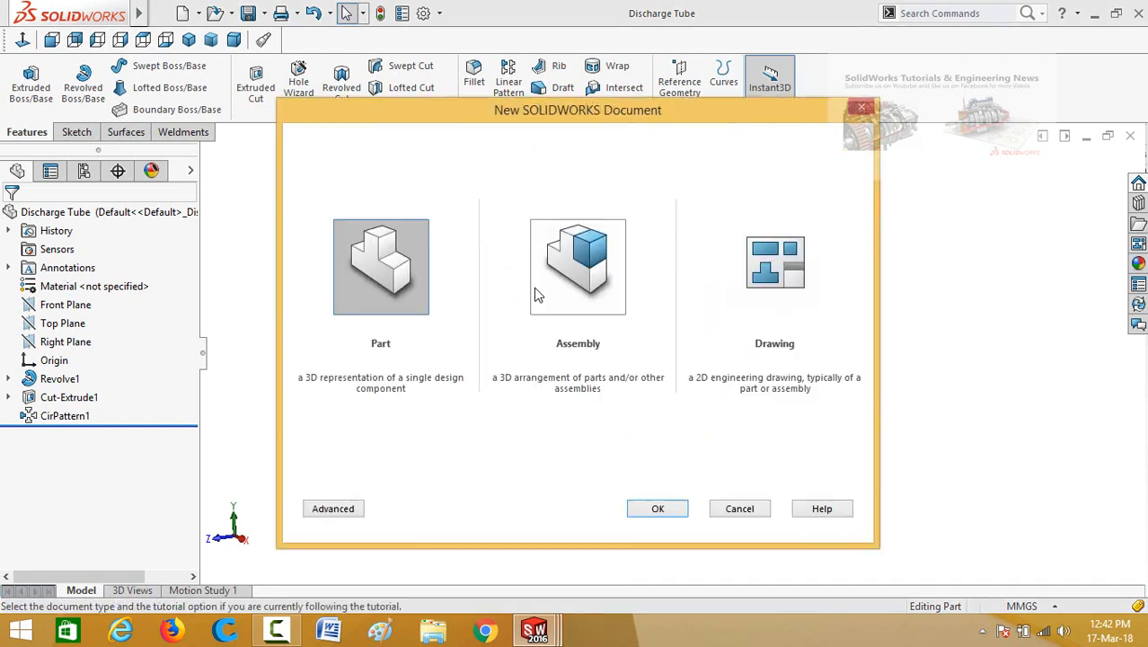
left_click(589, 272)
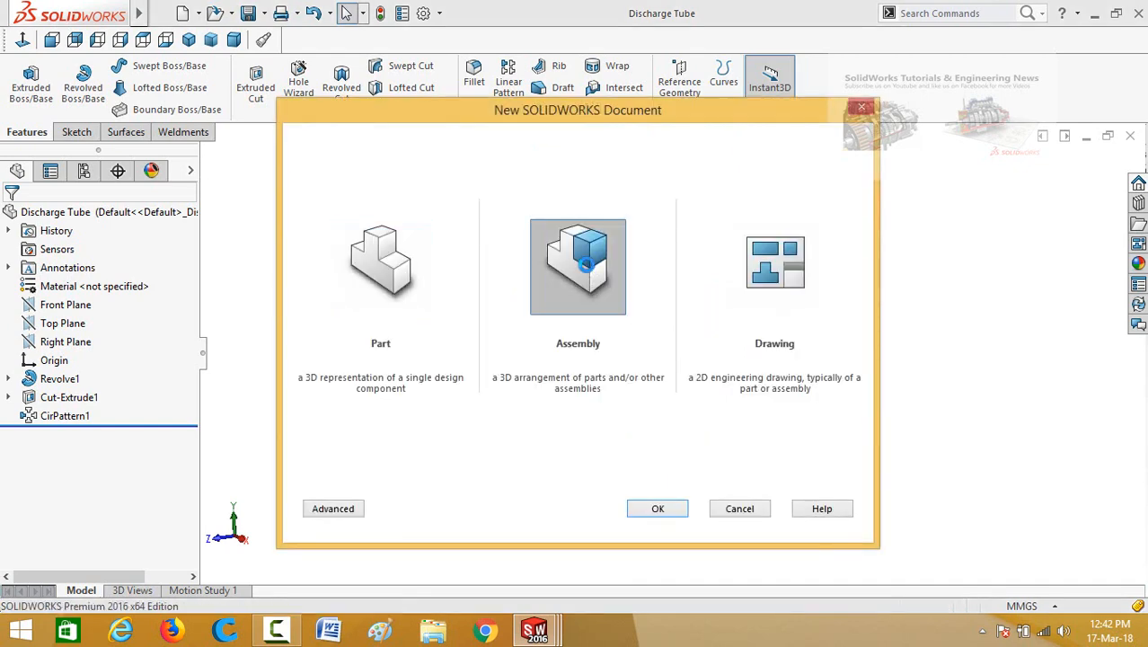
left_click(34, 196)
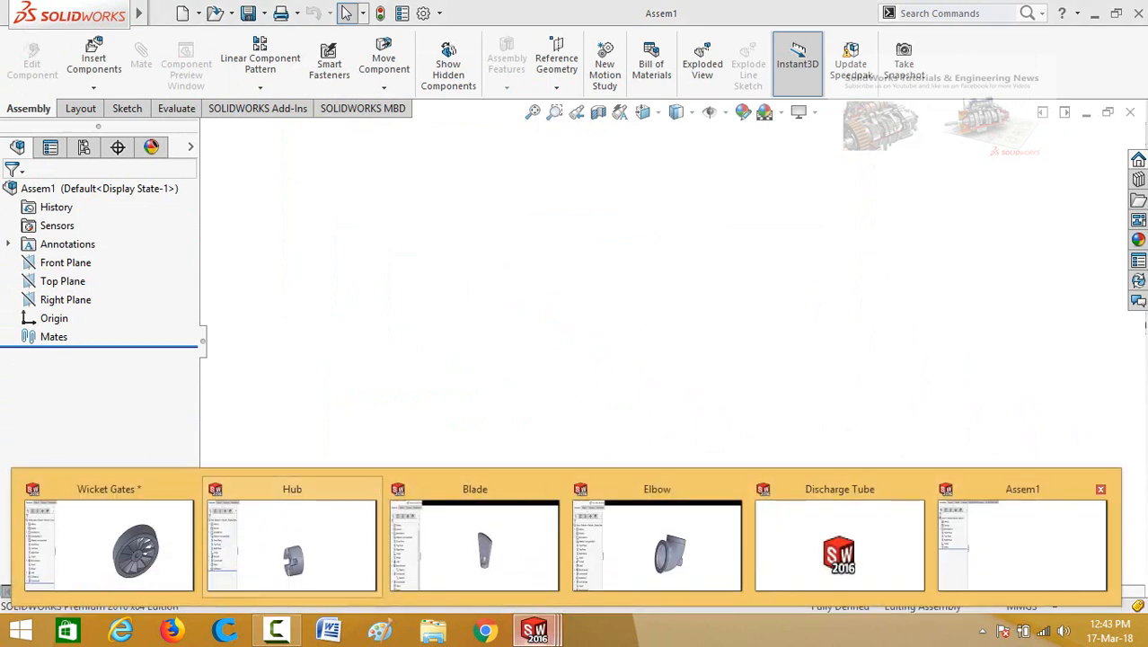
Step: Insert Blade, Discharge Tube, Elbow, Hub and Wicket Gates into the assembly from the Kaplan Turbine for Air University folder in File Explorer
left_click(433, 631)
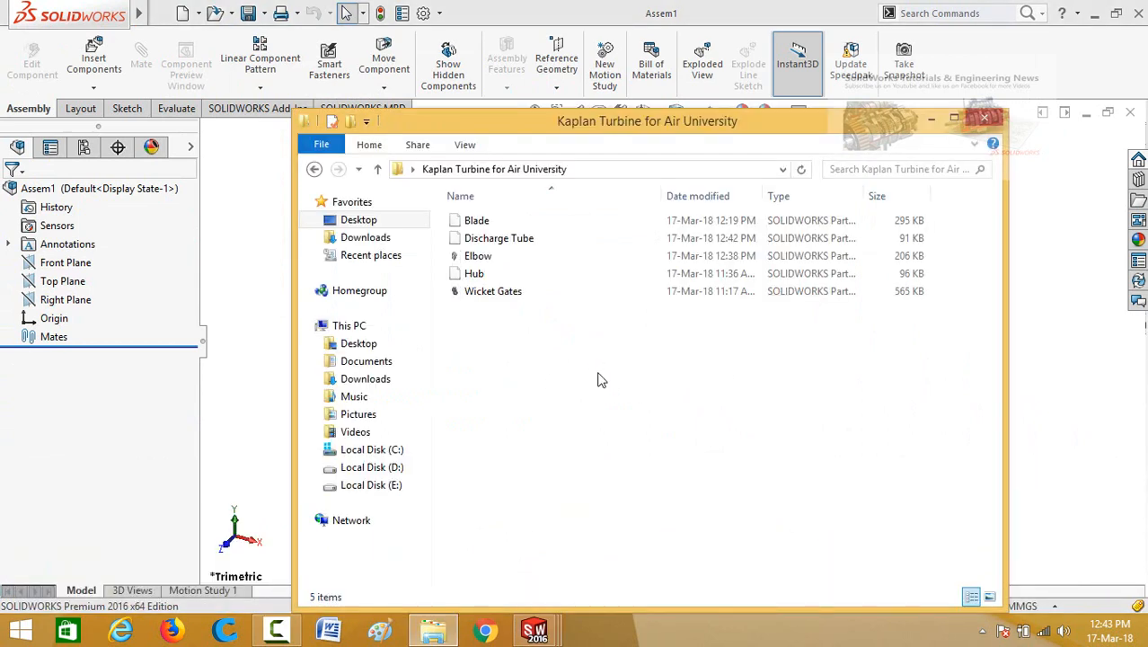
left_click_drag(528, 349, 476, 224)
left_click_drag(516, 139, 815, 132)
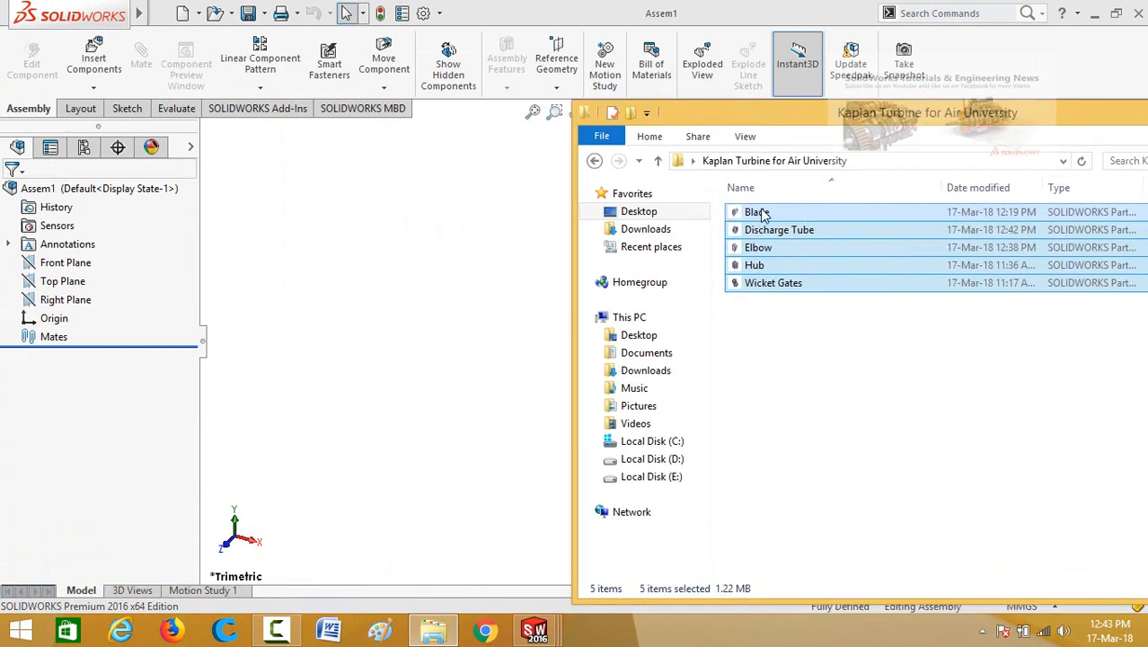
left_click_drag(762, 214, 397, 305)
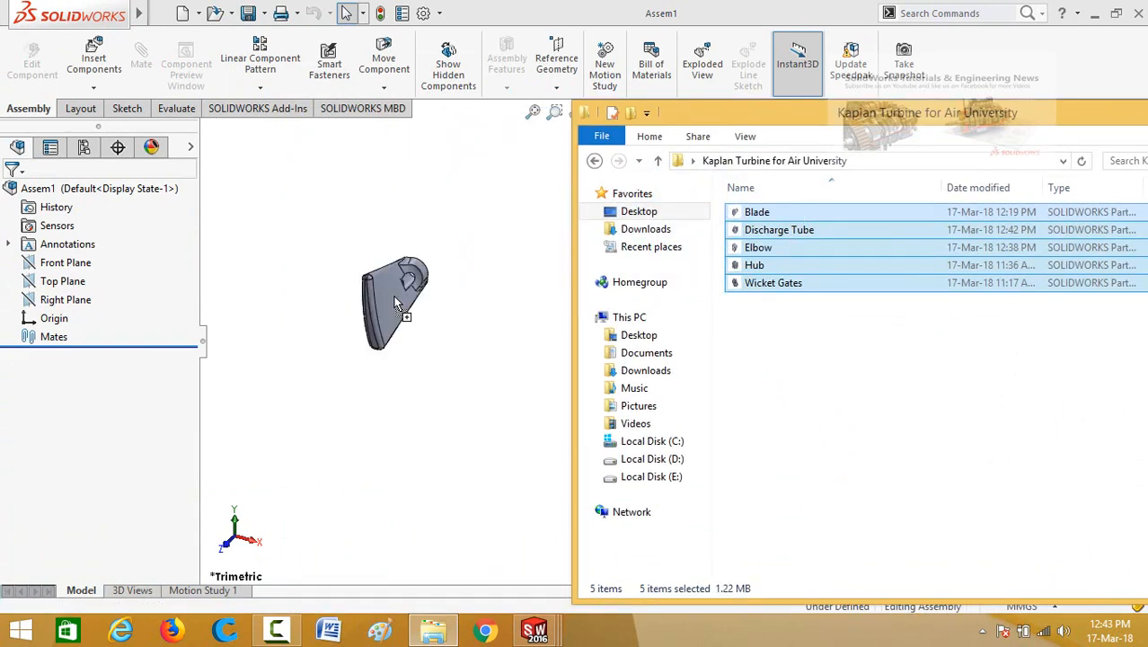
left_click(490, 347)
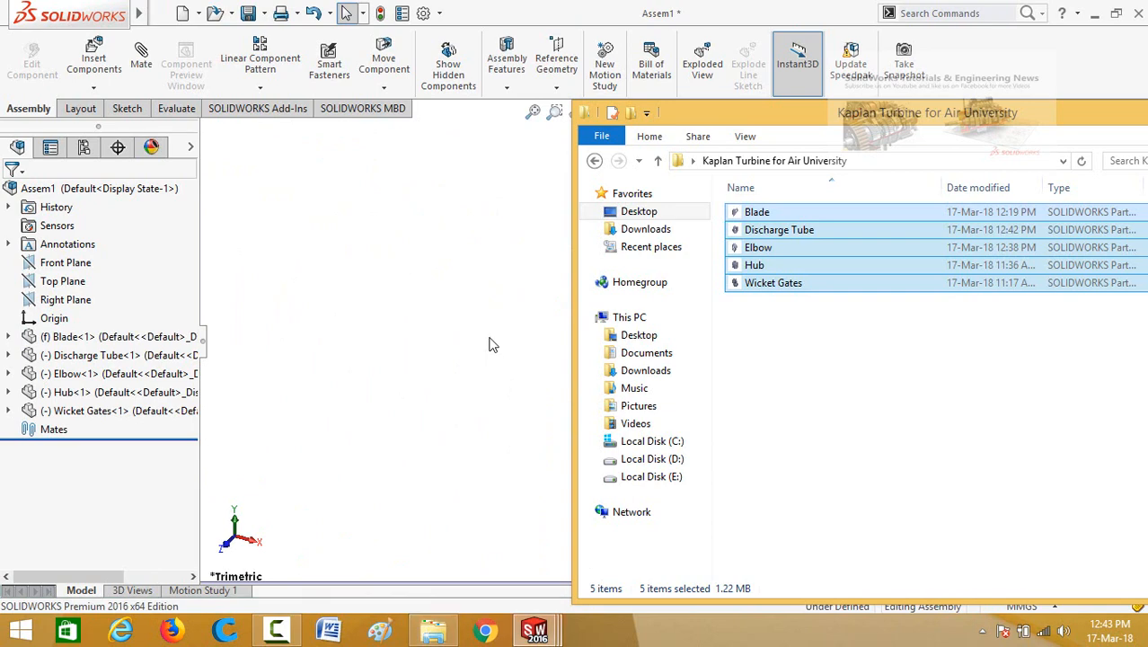
Step: Move the Elbow away from the Discharge Tube so the two components stand clear of each other
middle_click_drag(545, 300, 737, 440)
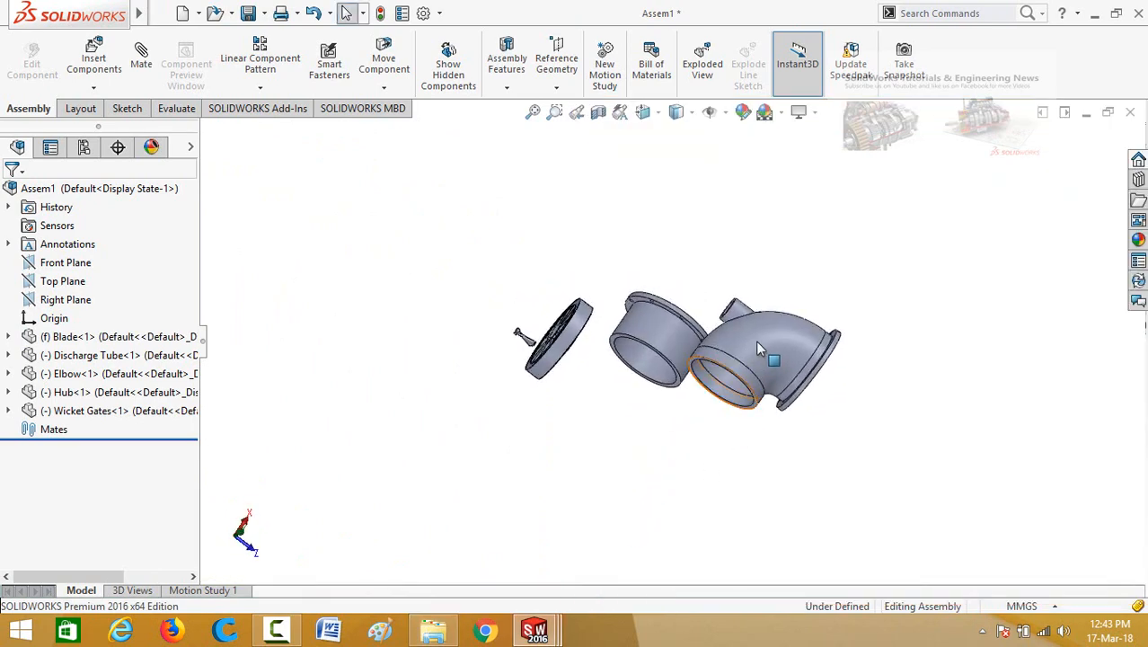
left_click_drag(748, 357, 800, 264)
left_click(778, 360)
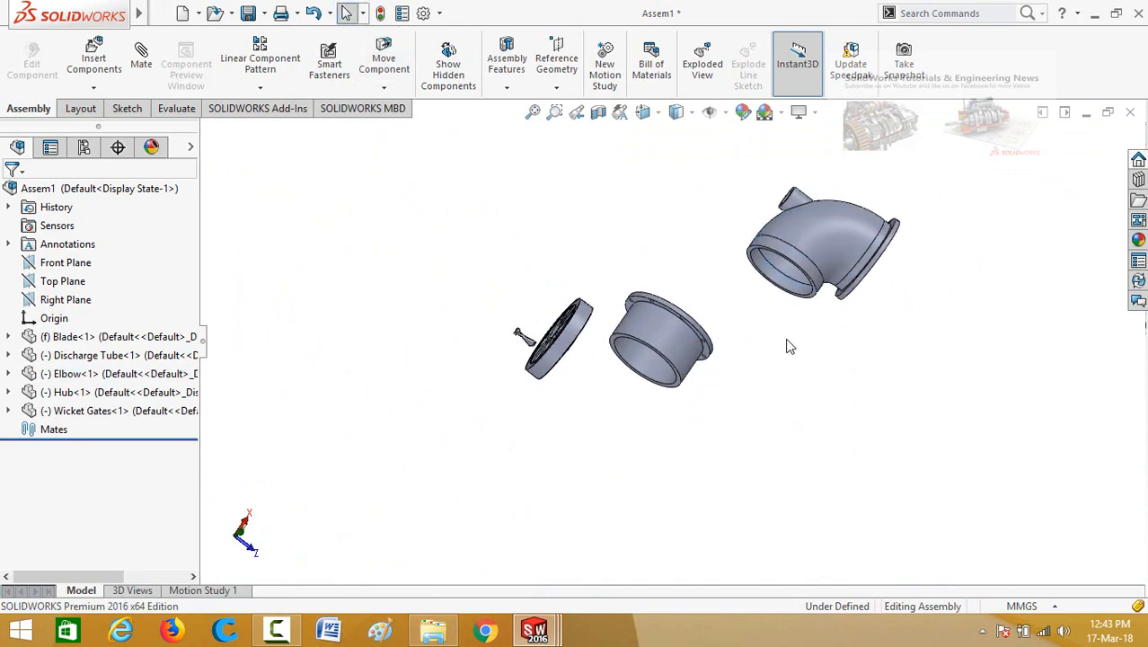
Step: Fix the Elbow component in place in the assembly
middle_click_drag(788, 347, 906, 429)
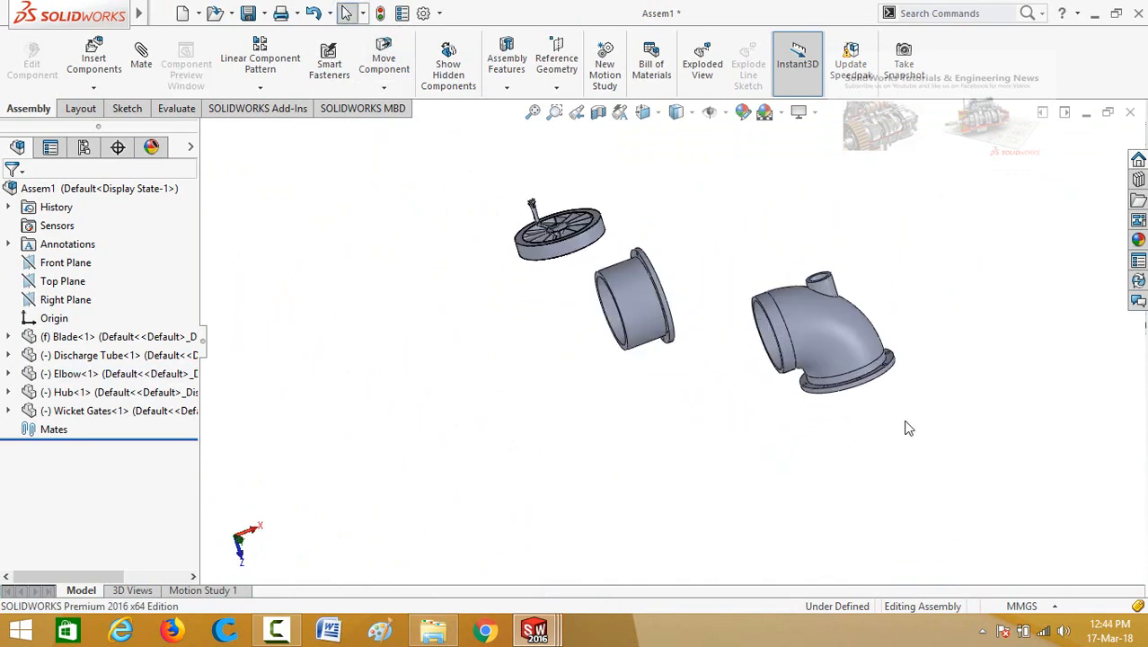
left_click(845, 341)
right_click(845, 342)
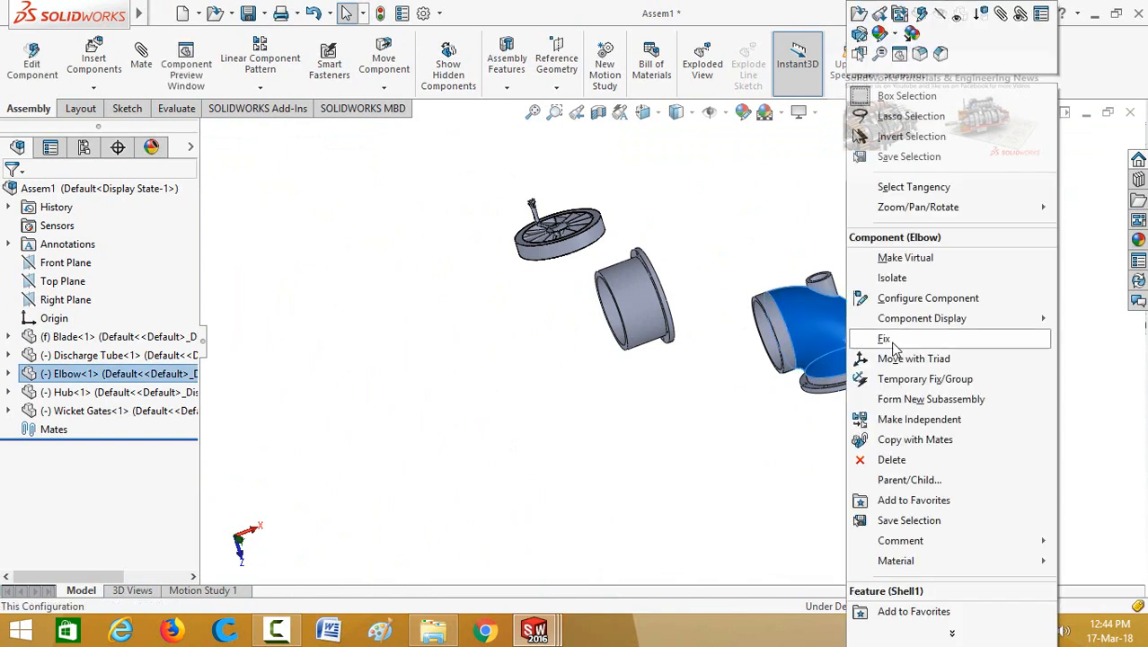
left_click(885, 339)
Step: Move the Wicket Gates component away from the Blade and Hub to a spot near the Elbow
middle_click_drag(554, 366, 530, 254)
scroll(519, 236, "down", 1)
left_click_drag(583, 235, 768, 276)
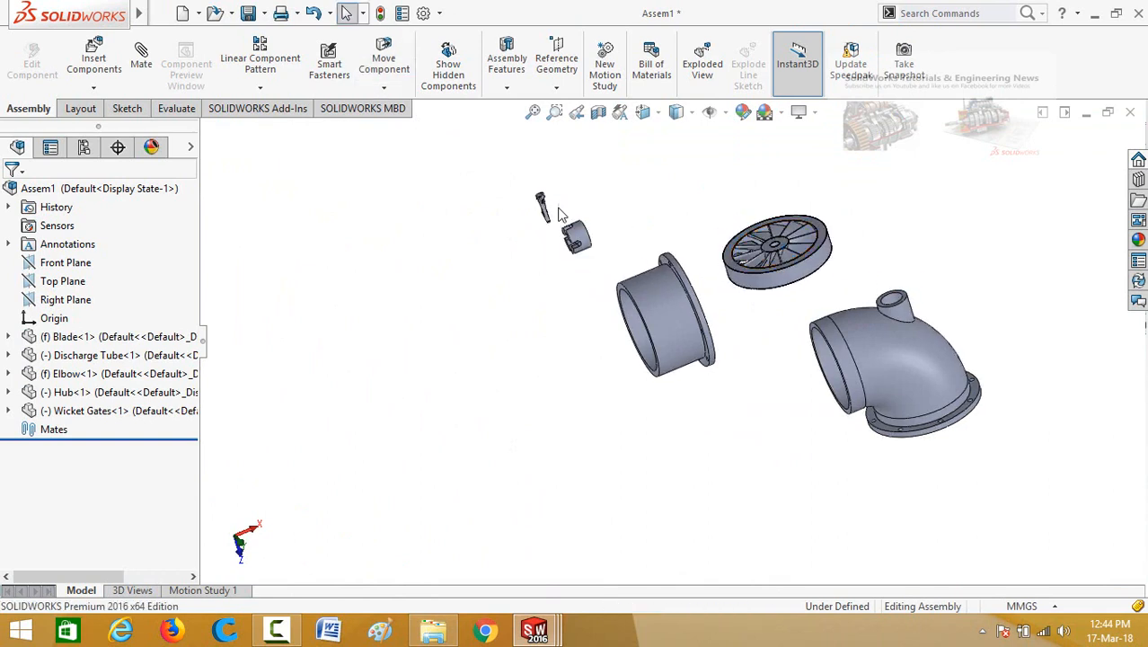
Step: Float the fixed Blade component so it can be moved in the assembly
left_click_drag(539, 249, 551, 212)
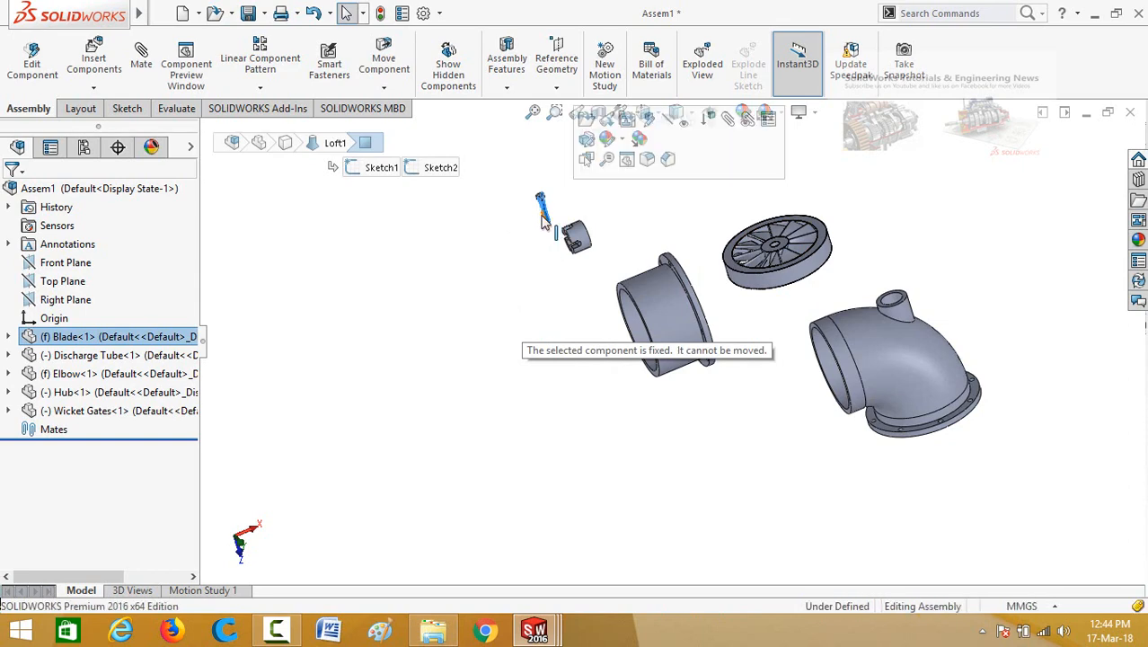
scroll(544, 216, "down", 4)
right_click(571, 230)
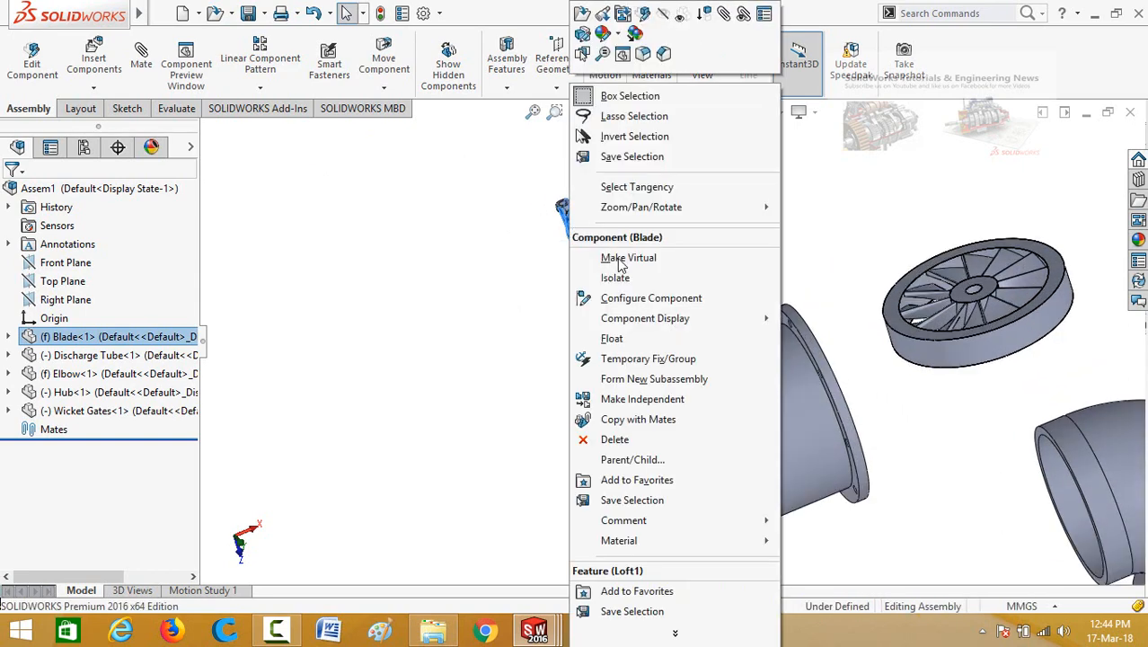
left_click(612, 338)
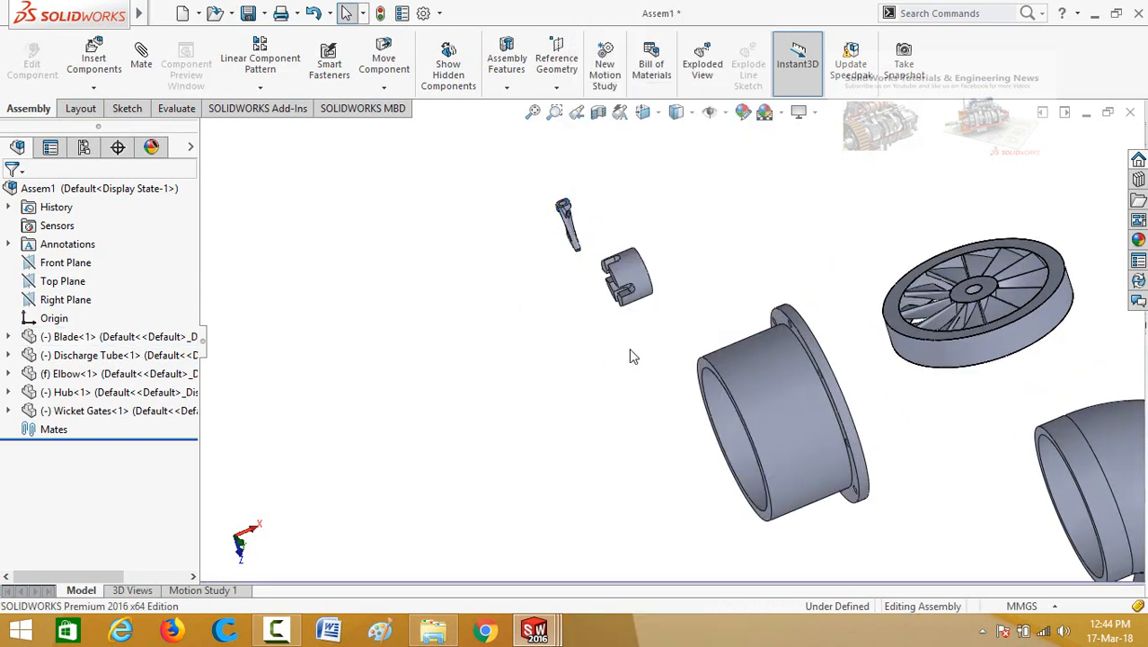
Step: Apply a Concentric mate between the outer cylindrical face of the Wicket Gates and the rim of the Elbow's bolt flange
scroll(657, 347, "up", 5)
middle_click_drag(656, 348, 655, 191)
scroll(482, 232, "down", 5)
middle_click_drag(482, 232, 562, 184)
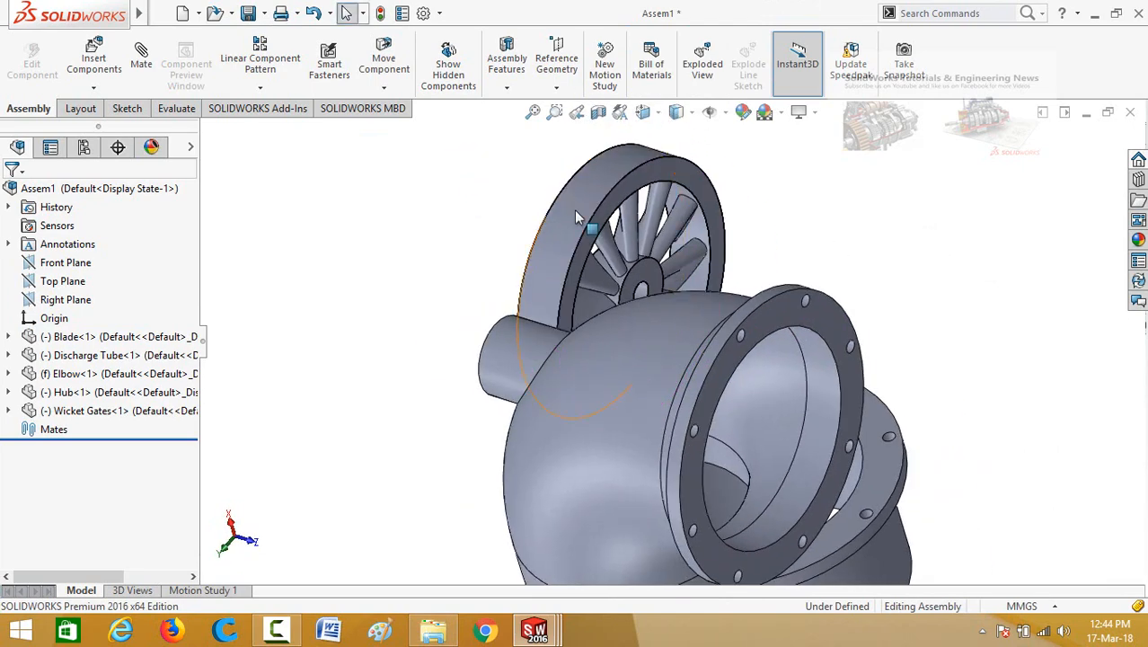
left_click(576, 220)
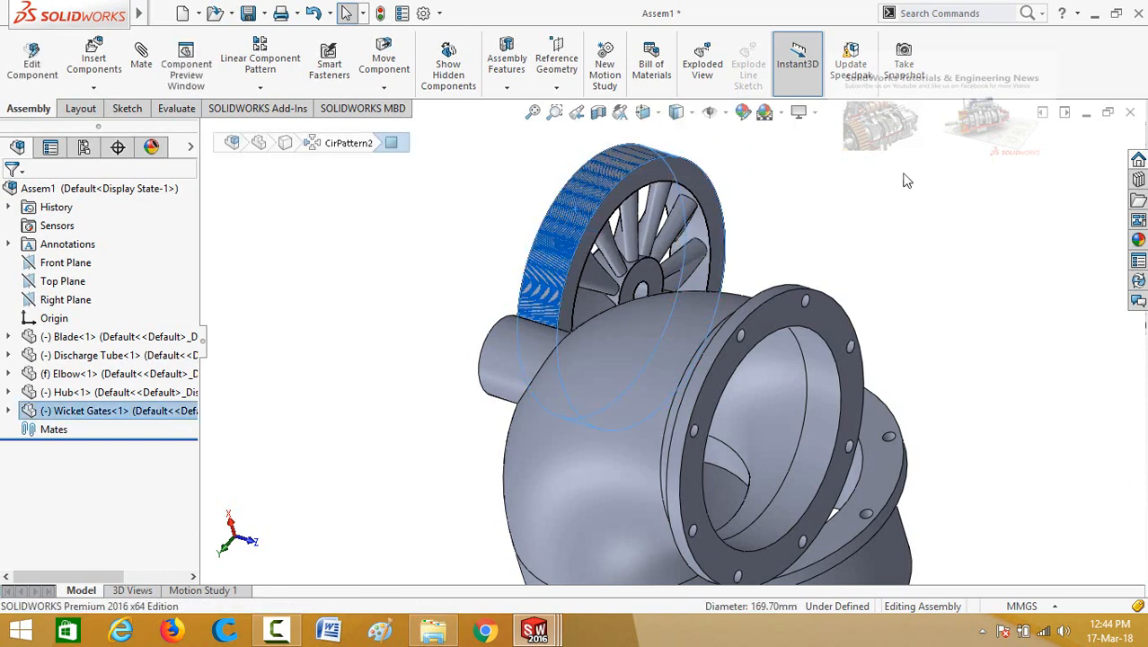
scroll(911, 243, "down", 1)
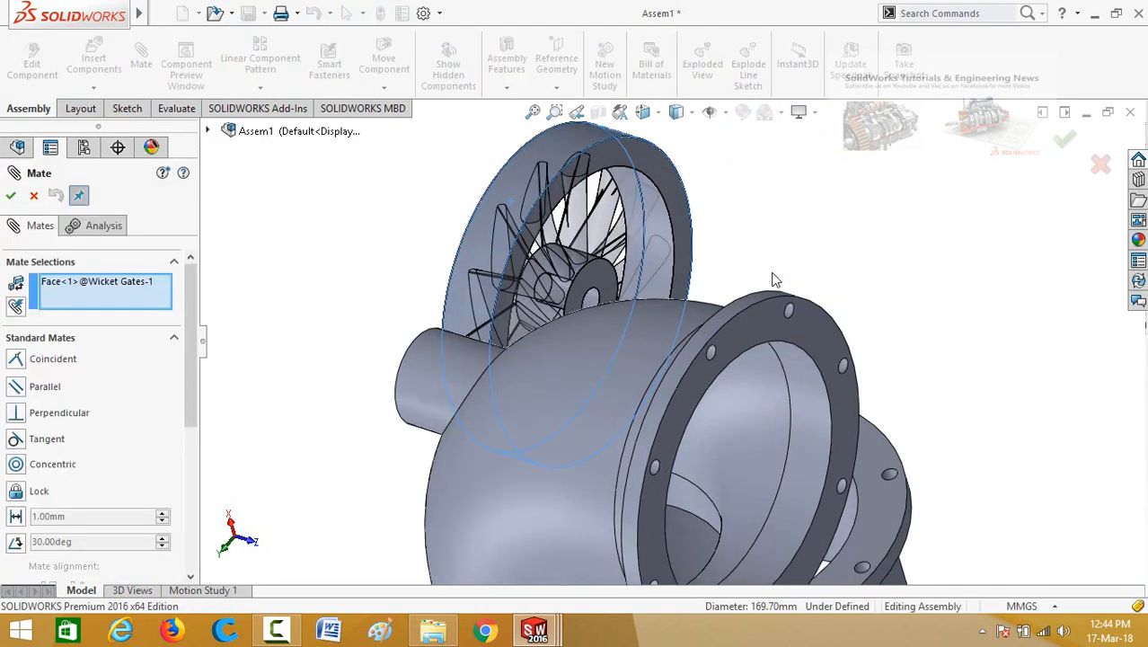
scroll(843, 271, "down", 1)
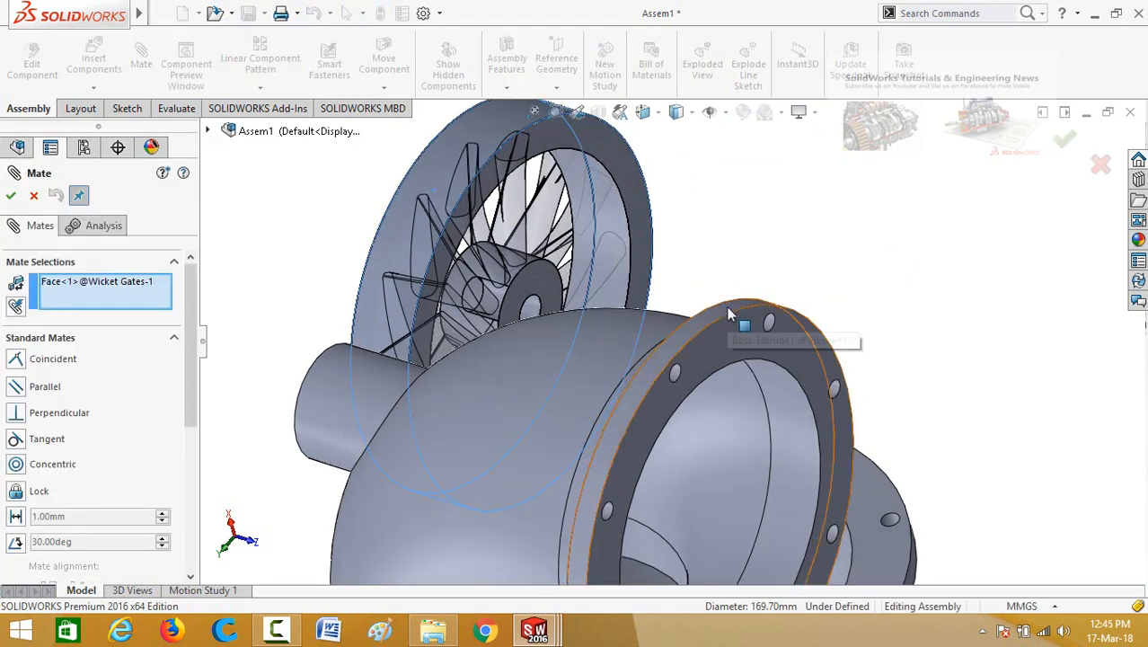
left_click(730, 314)
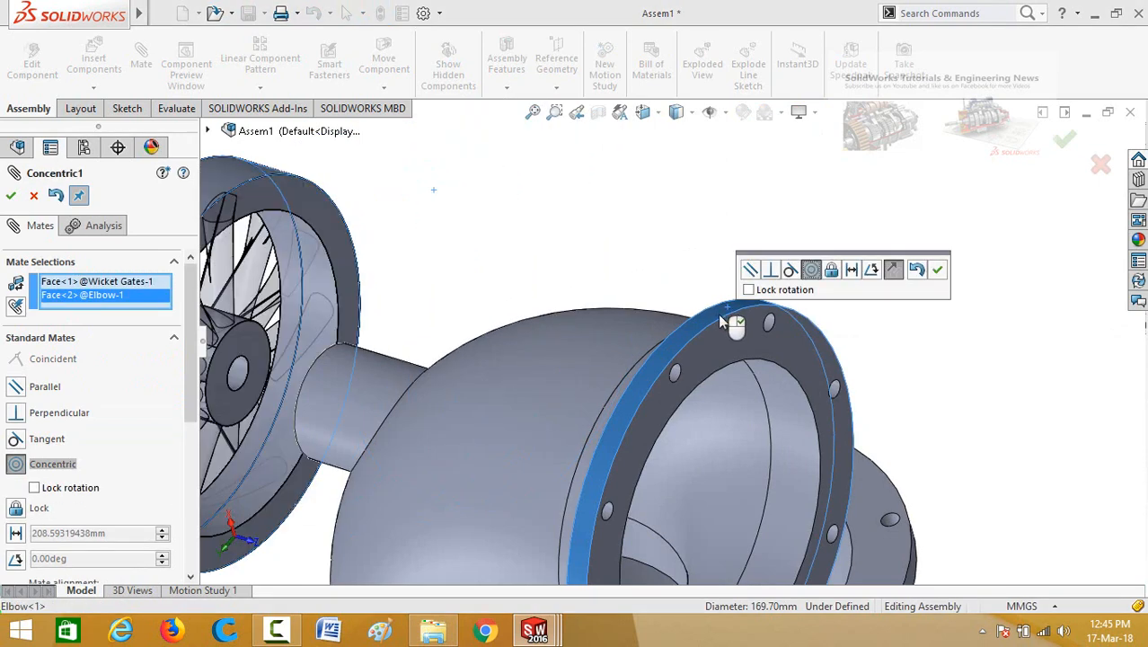
Step: Lock the rotation of the concentric mate, flip its alignment and accept it
scroll(723, 316, "up", 5)
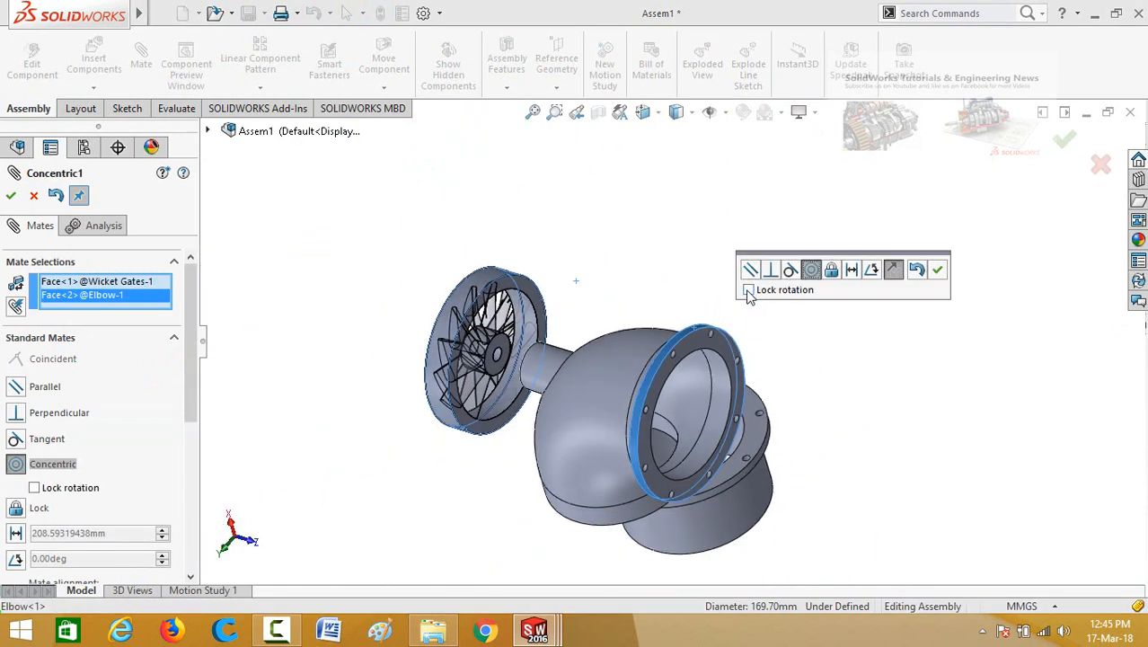
left_click(748, 290)
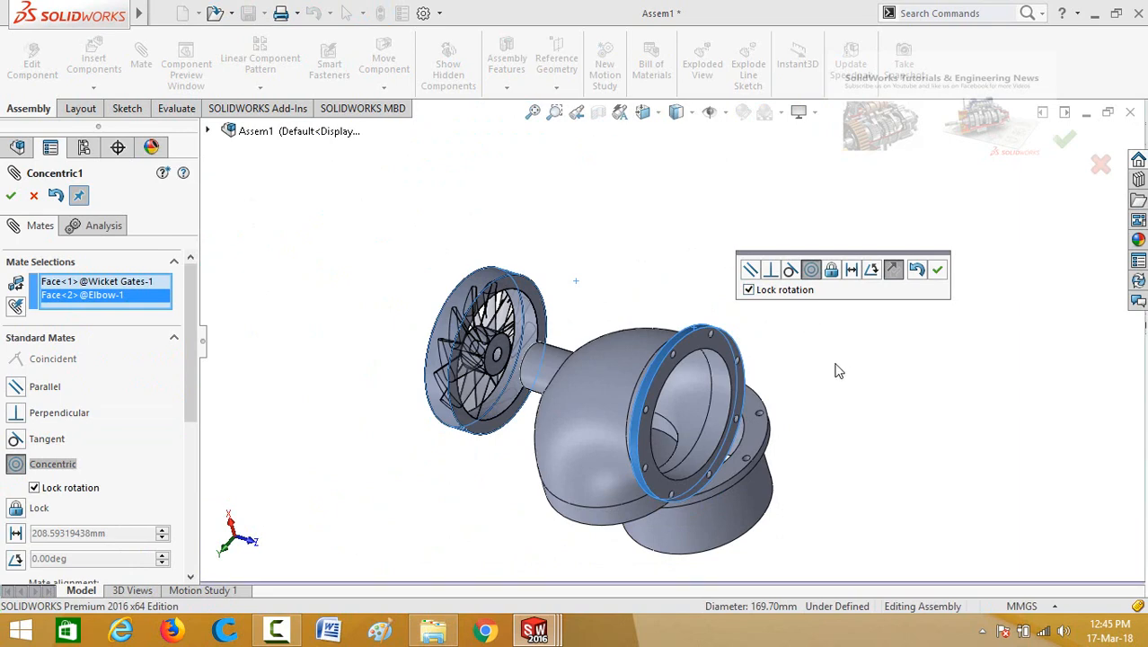
middle_click_drag(836, 370, 831, 343)
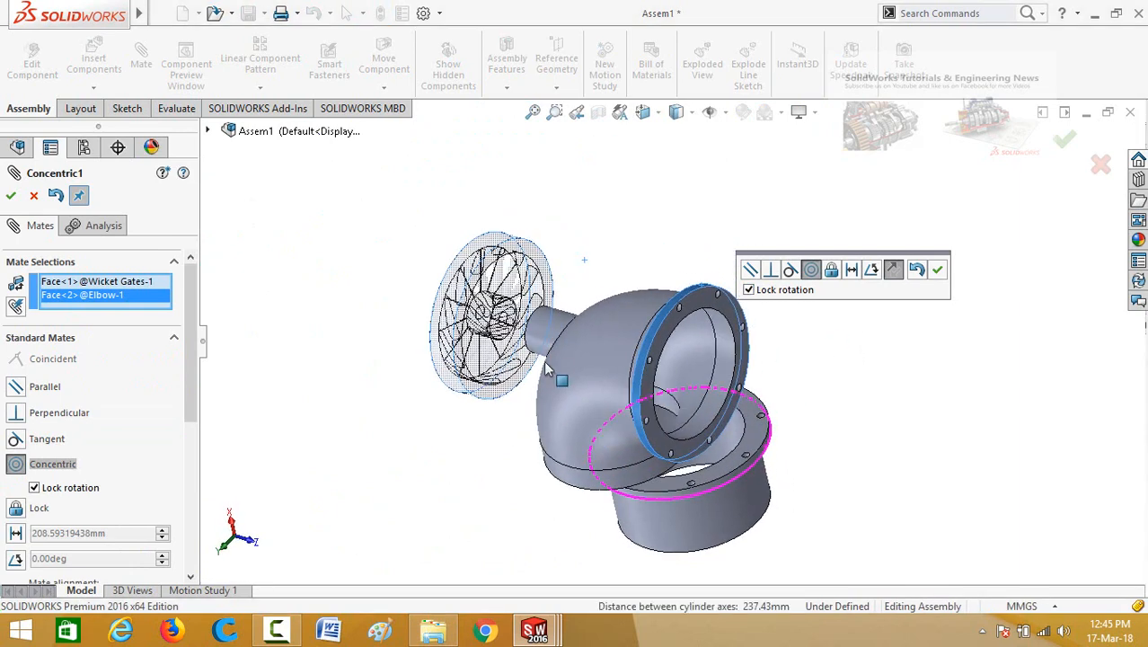
scroll(485, 267, "down", 1)
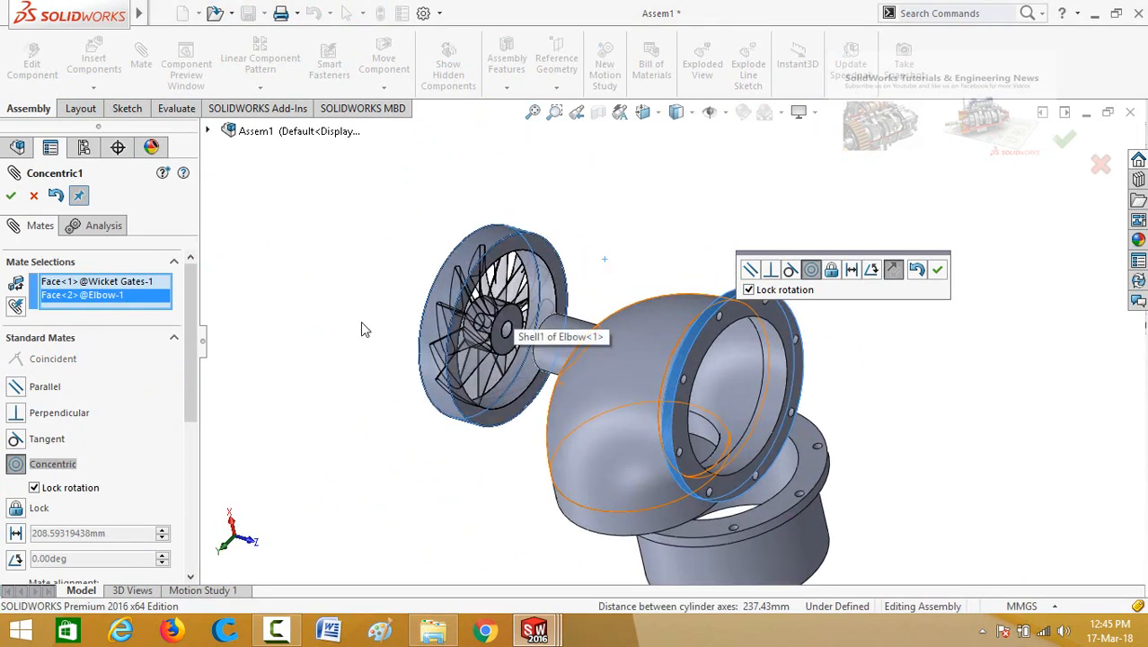
left_click(894, 272)
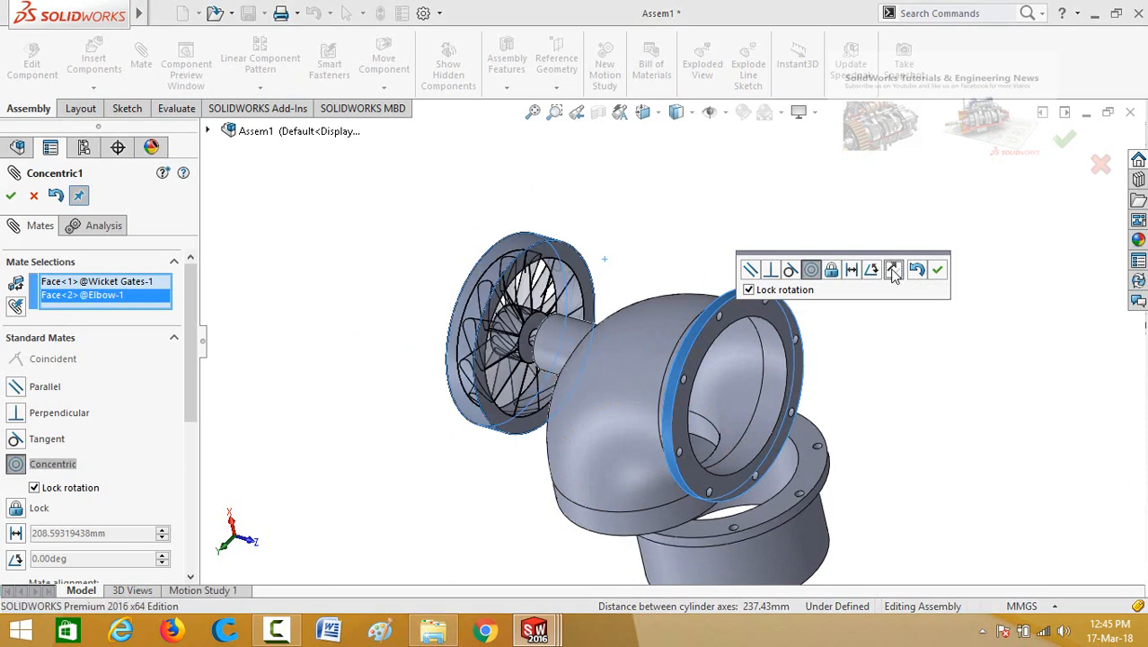
left_click(938, 270)
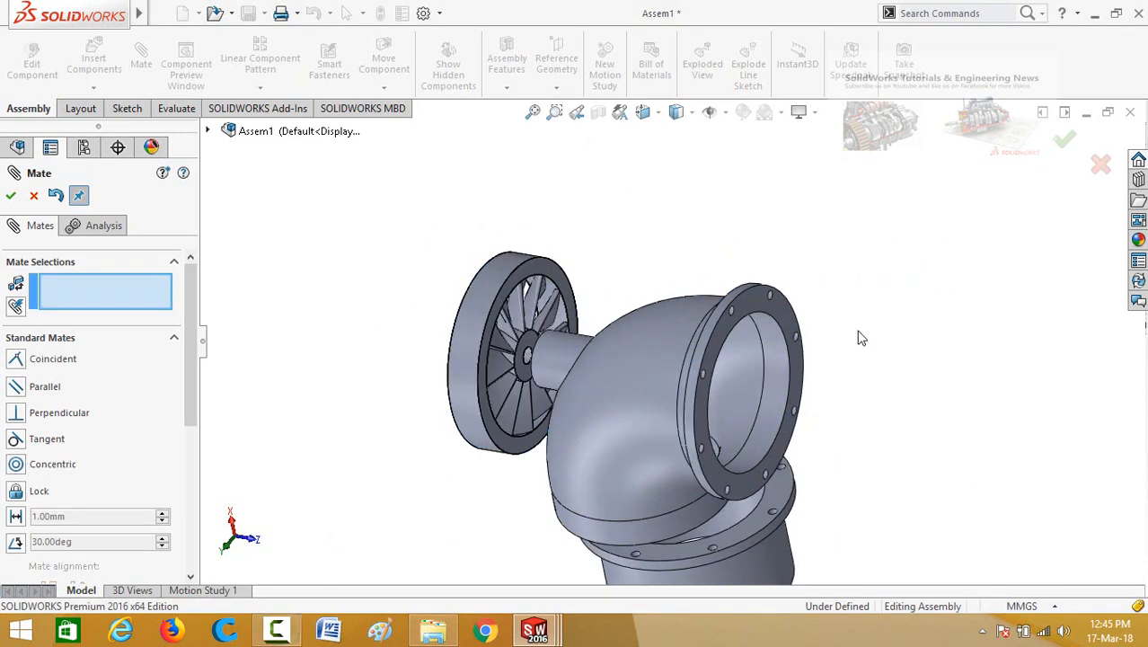
Step: Mate the flat ring face of the Wicket Gates coincident with the flat face of the Elbow's bolt flange
left_click(768, 312)
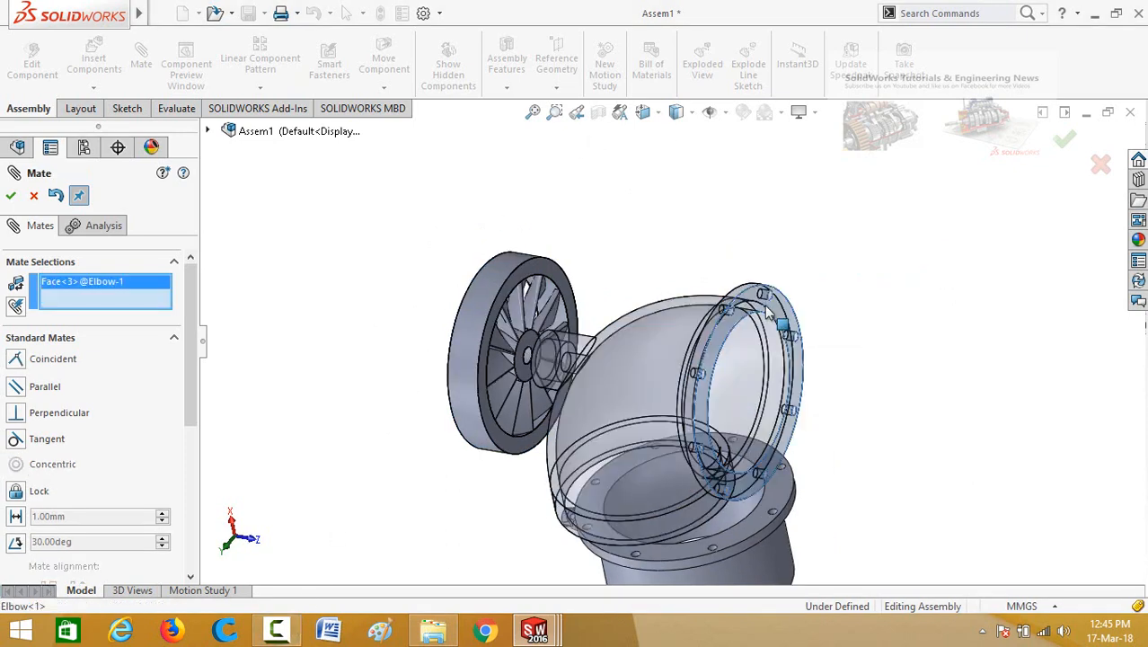
middle_click_drag(541, 232, 650, 196)
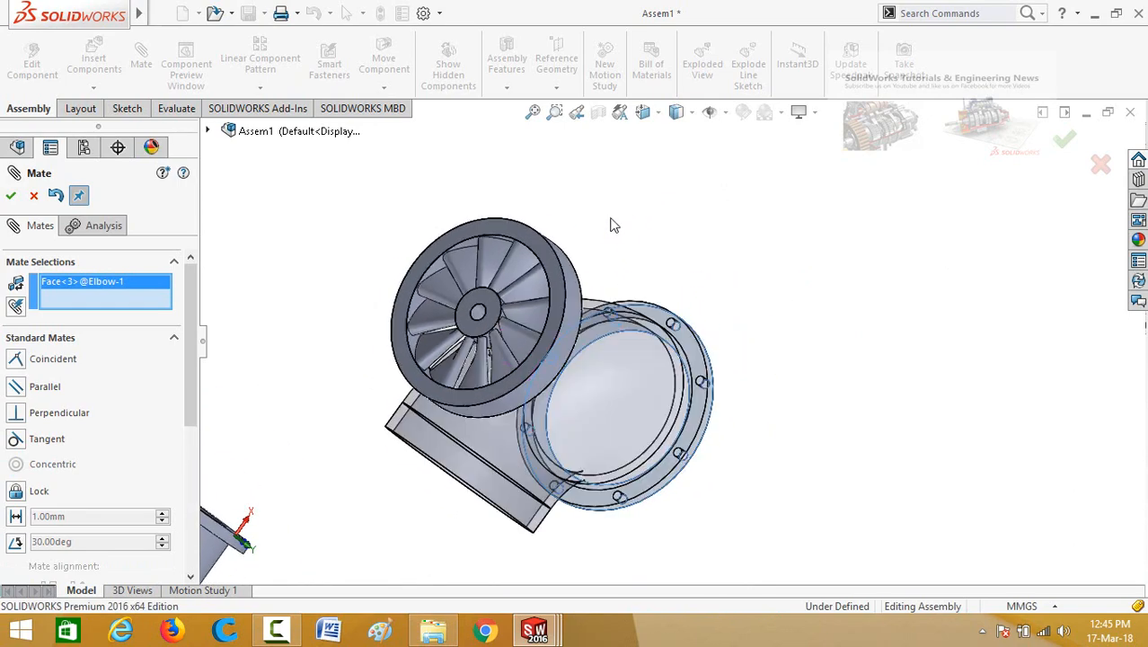
scroll(602, 221, "down", 3)
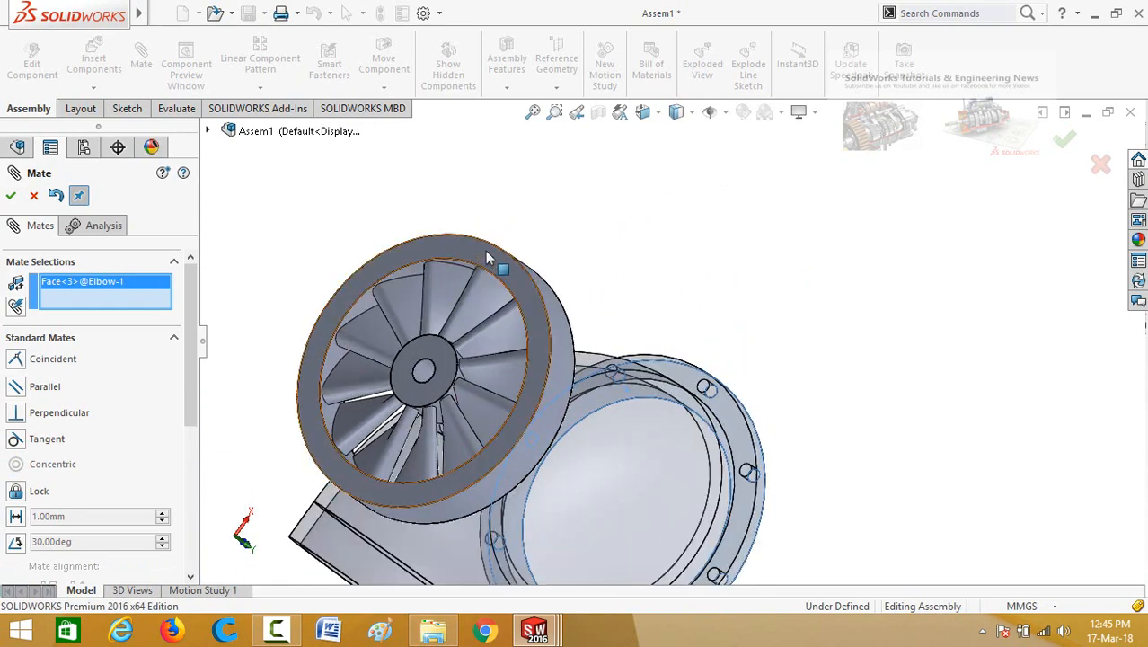
left_click(501, 248)
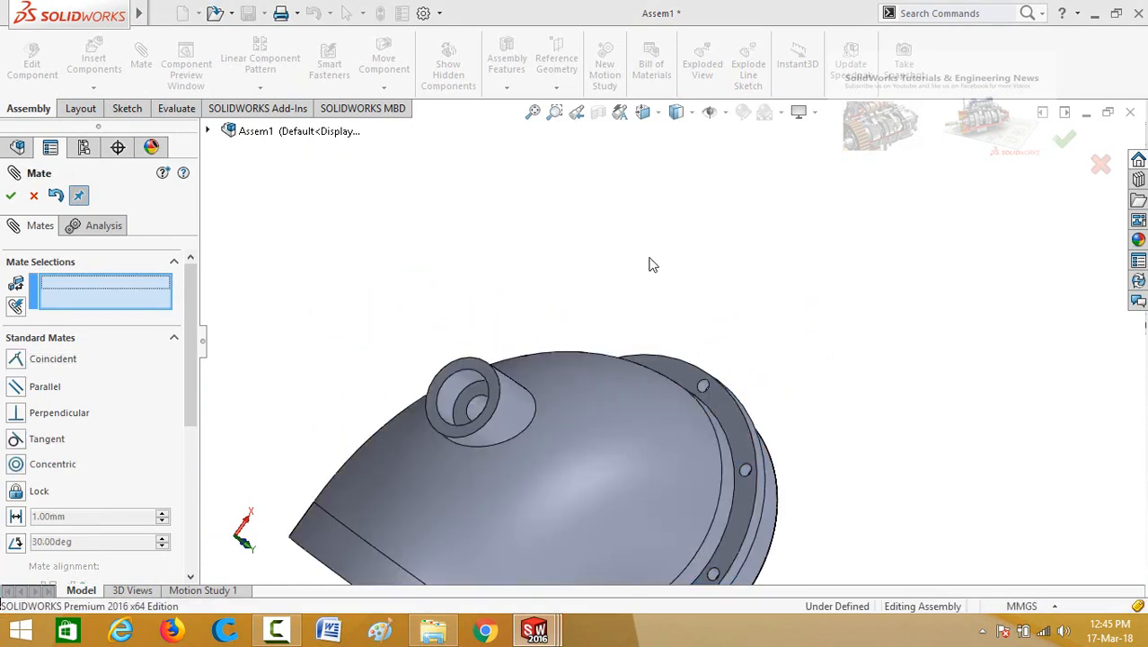
Step: Apply a Concentric mate between the outer cylindrical face of the Wicket Gates and the rim of the Discharge Tube's bolt flange
scroll(650, 261, "up", 5)
middle_click_drag(656, 277, 576, 211)
scroll(710, 360, "down", 6)
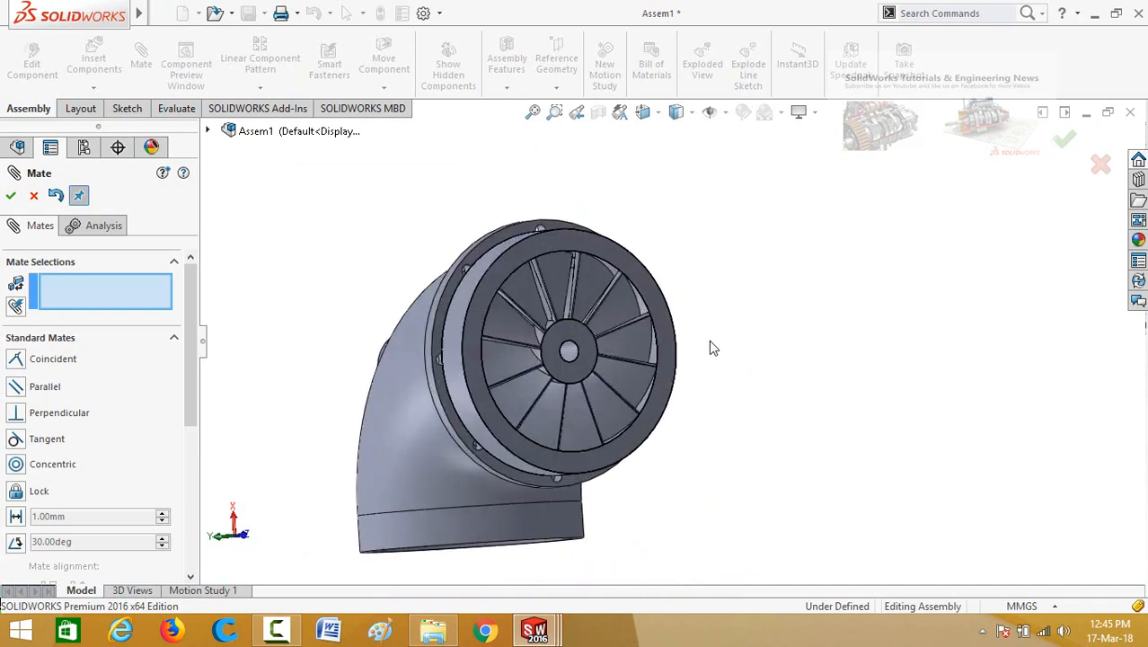
middle_click_drag(709, 320, 729, 320)
scroll(729, 321, "up", 6)
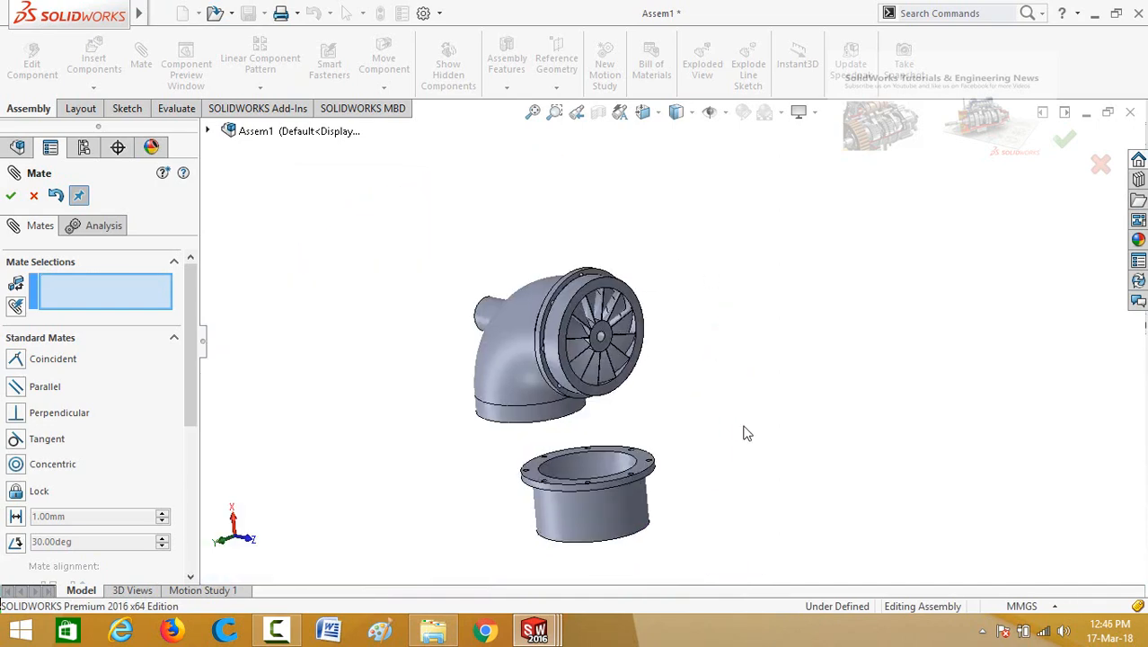
scroll(710, 396, "down", 3)
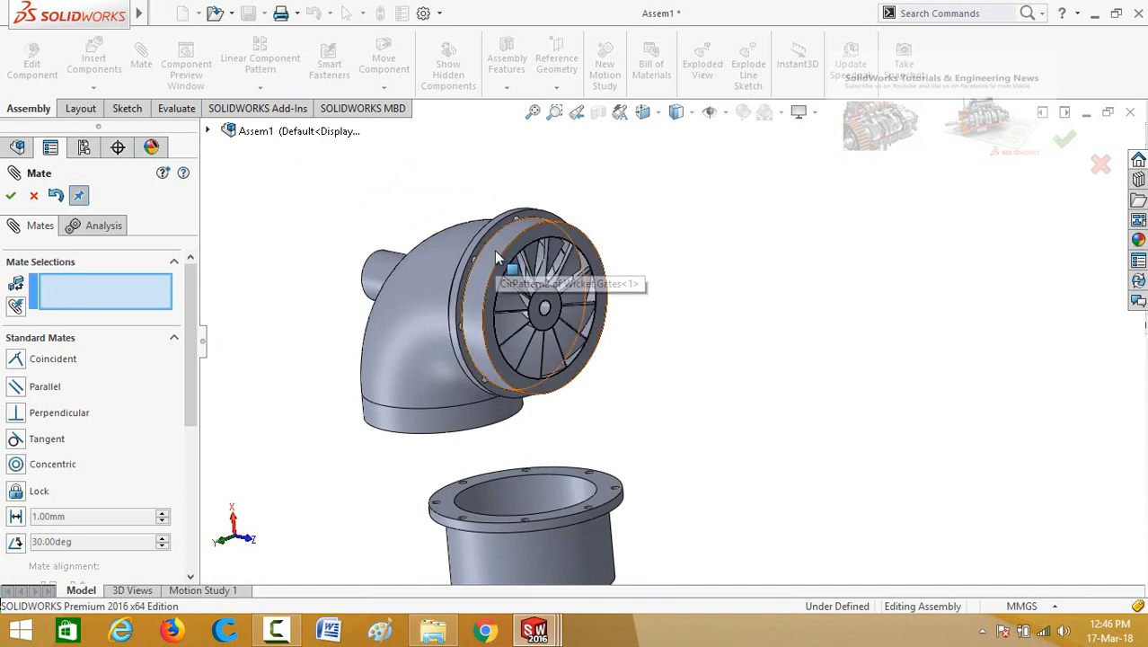
left_click(495, 254)
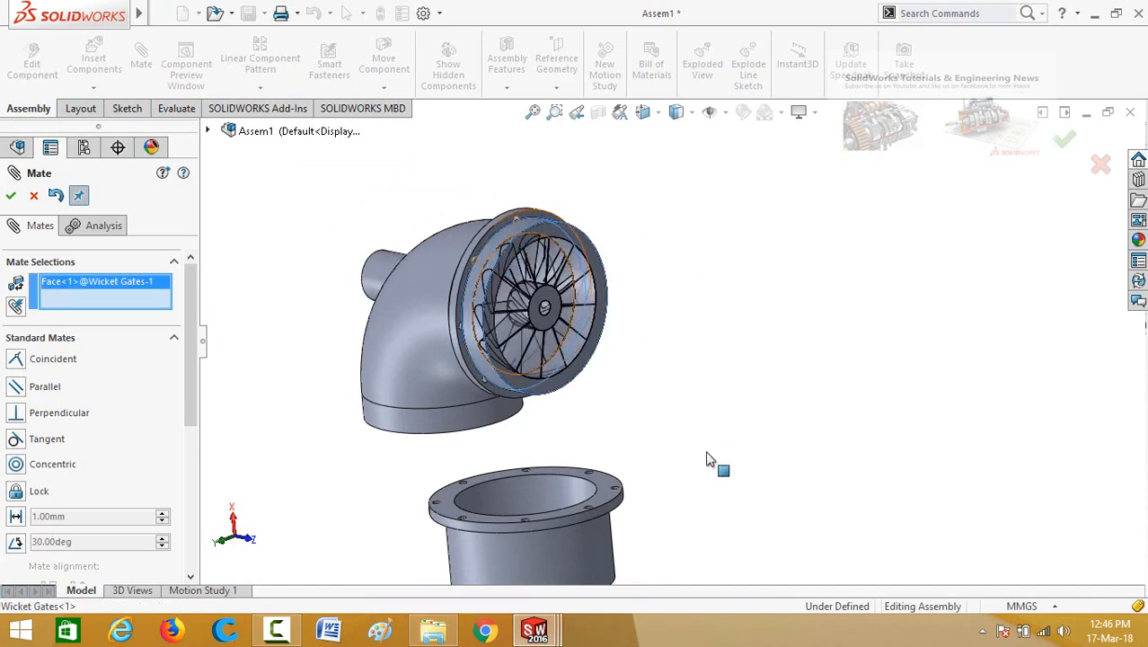
scroll(628, 508, "down", 4)
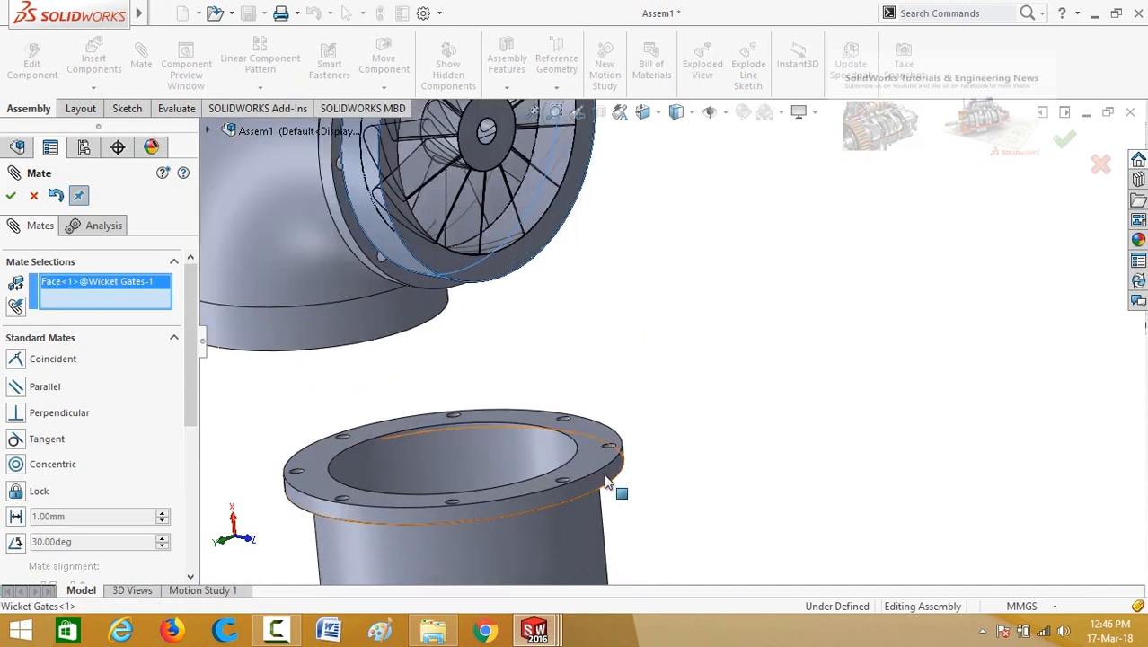
left_click(605, 482)
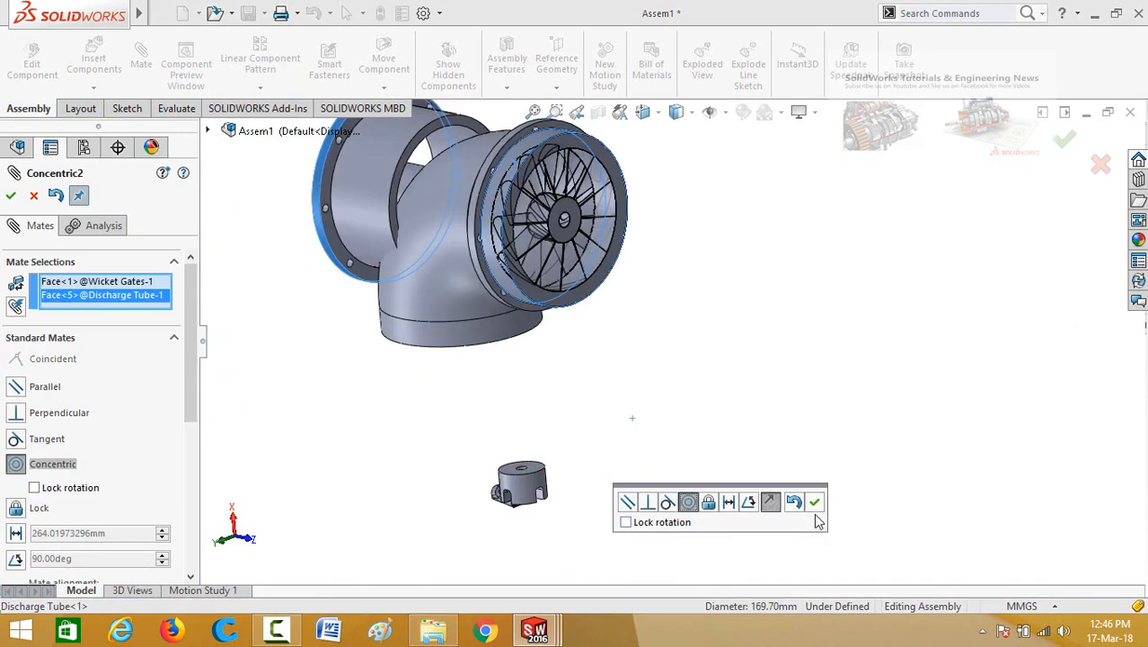
key("Return")
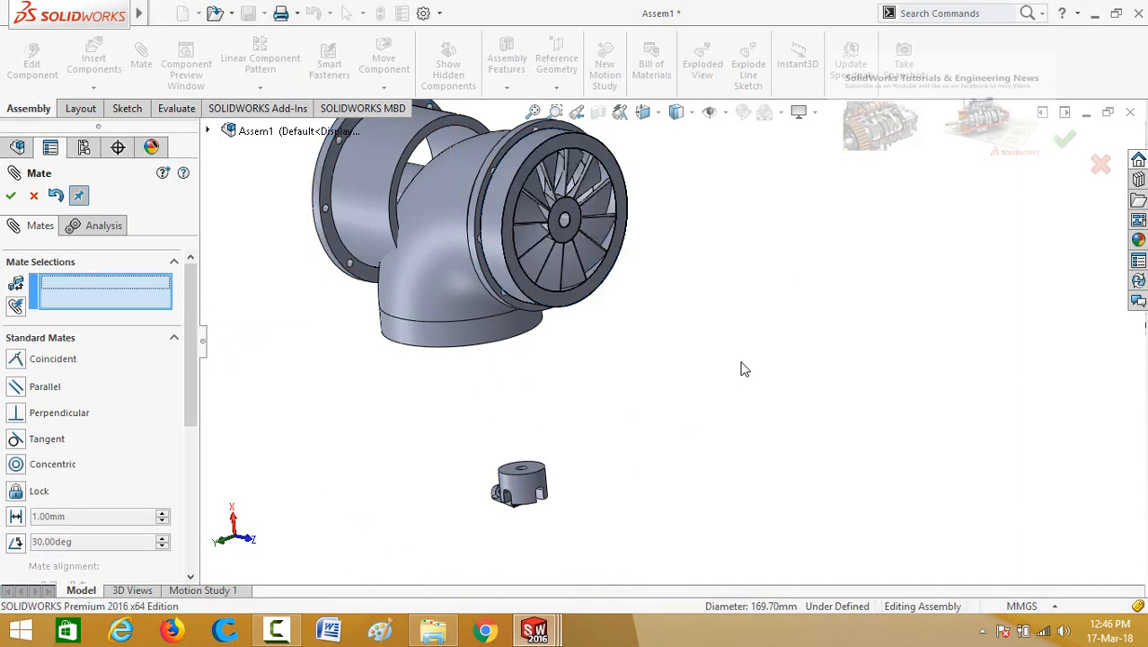
Step: Mate the flat face of the Discharge Tube's bolt flange coincident with the exposed flat ring face of the Wicket Gates and finish mating
scroll(734, 368, "up", 2)
middle_click_drag(411, 374, 663, 281)
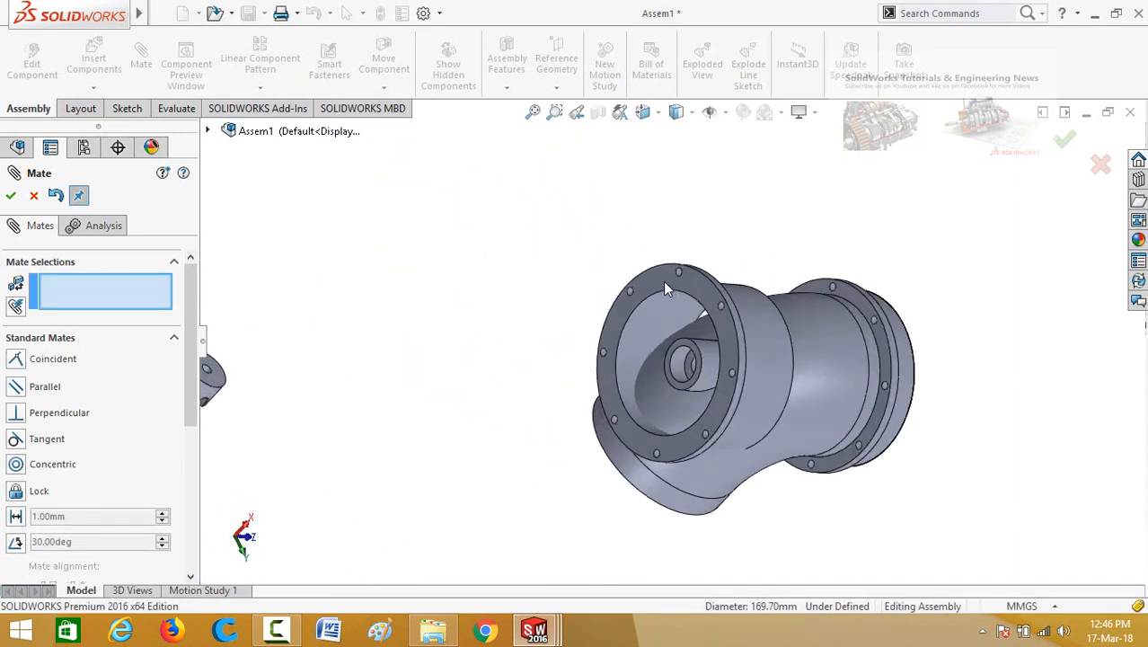
left_click(659, 279)
middle_click_drag(1013, 309, 982, 272)
scroll(1025, 325, "down", 3)
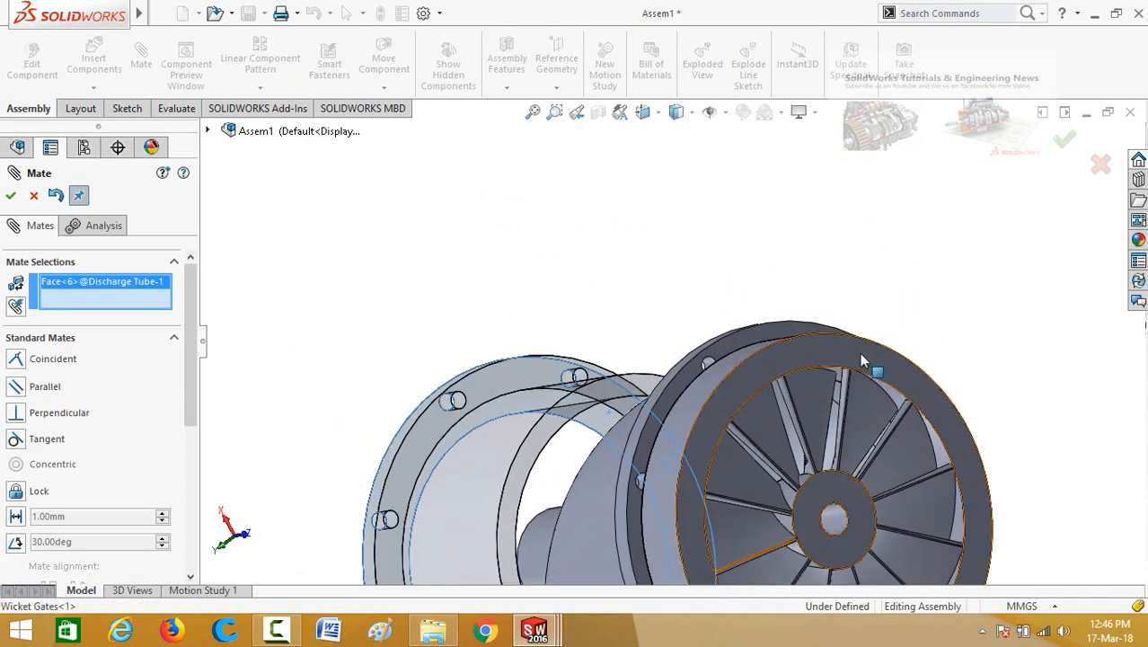
left_click(860, 356)
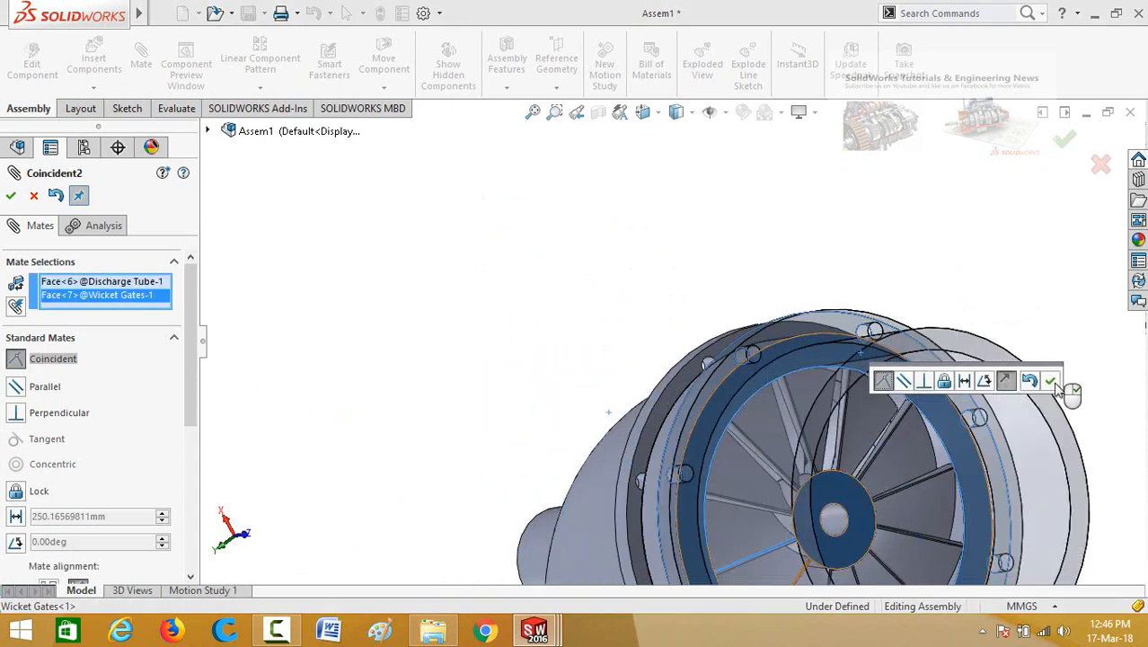
key("Return")
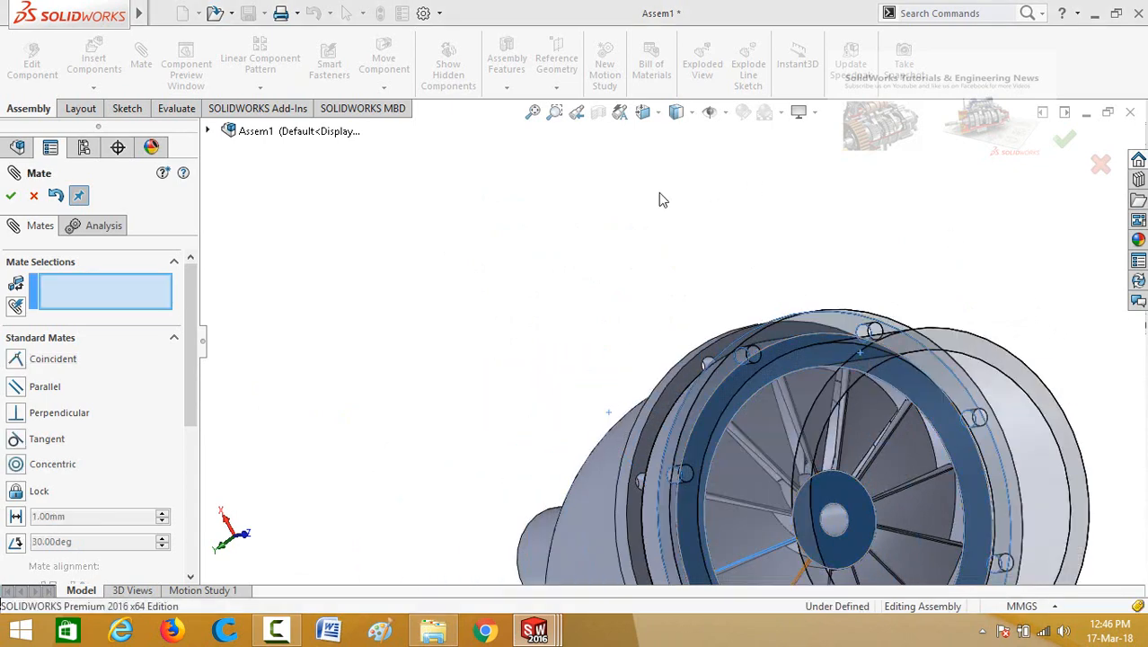
left_click(10, 196)
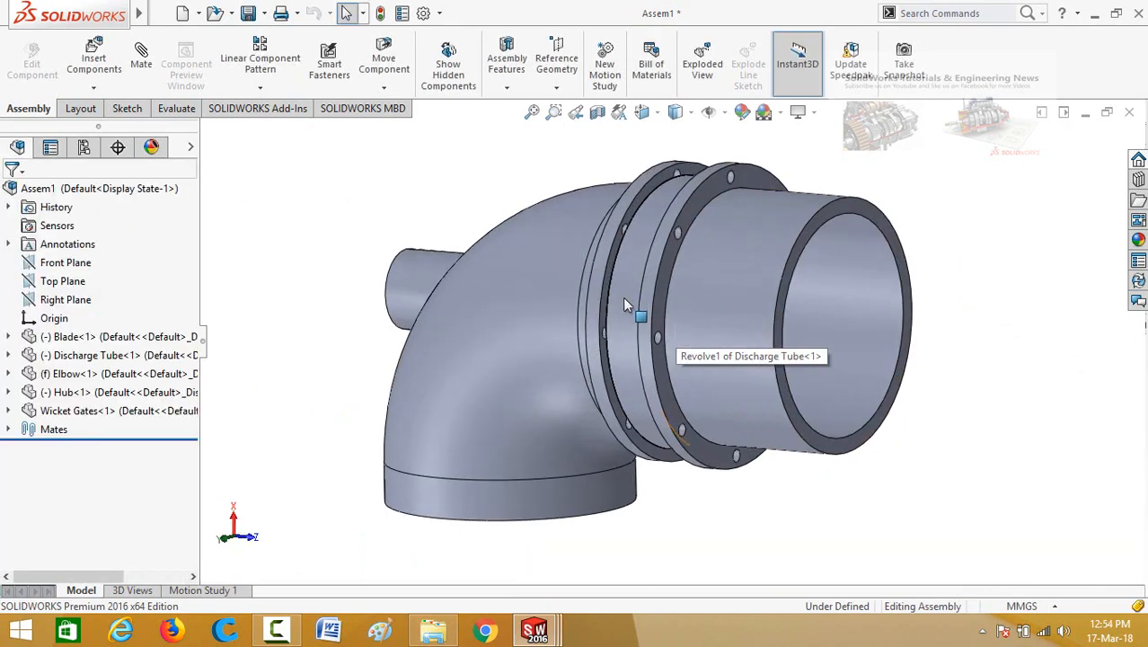
Step: Hide the Discharge Tube component to expose the Wicket Gates
left_click(629, 302)
left_click(716, 328)
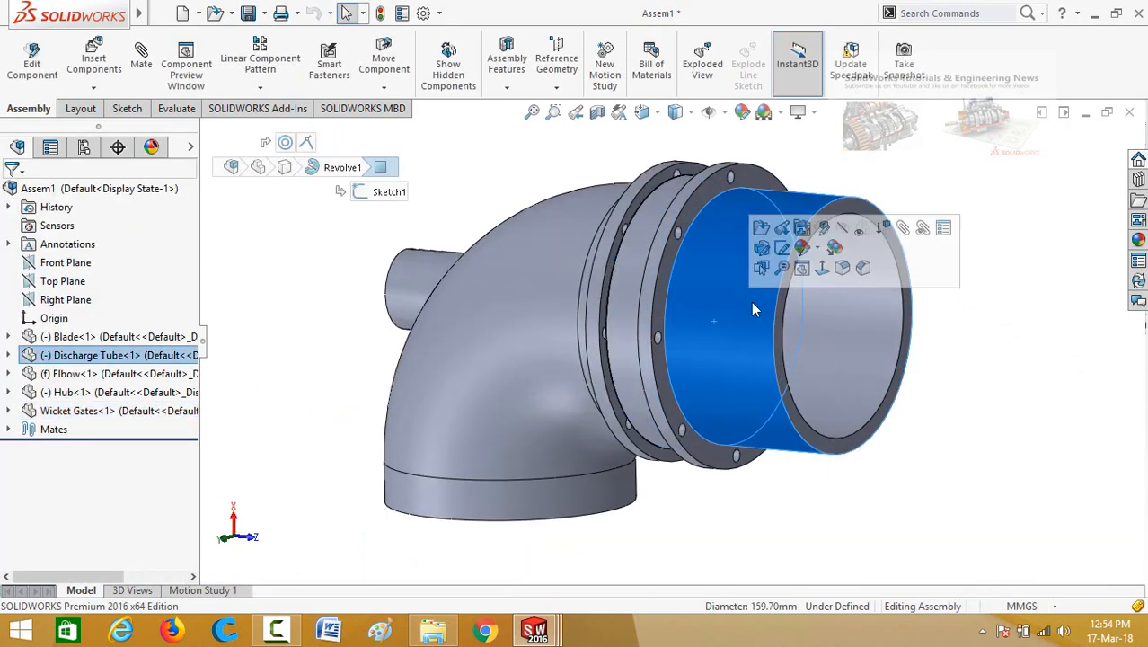
left_click(824, 246)
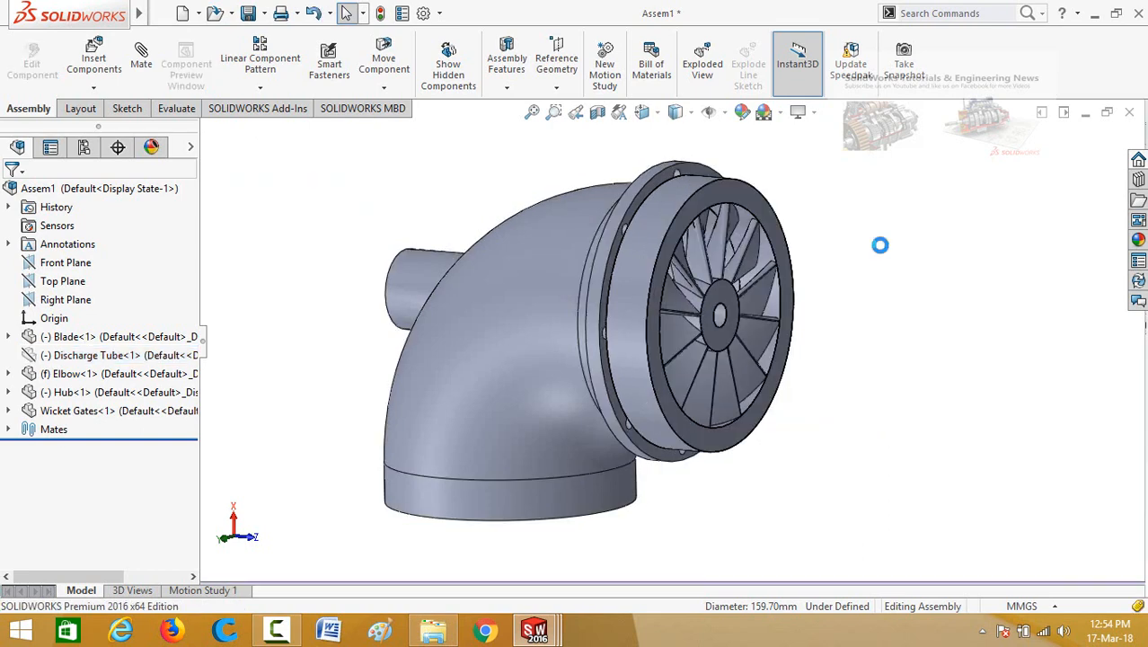
Step: Open the Wicket Gates part in its own window and edit Sketch1 of Boss-Extrude1
left_click(660, 214)
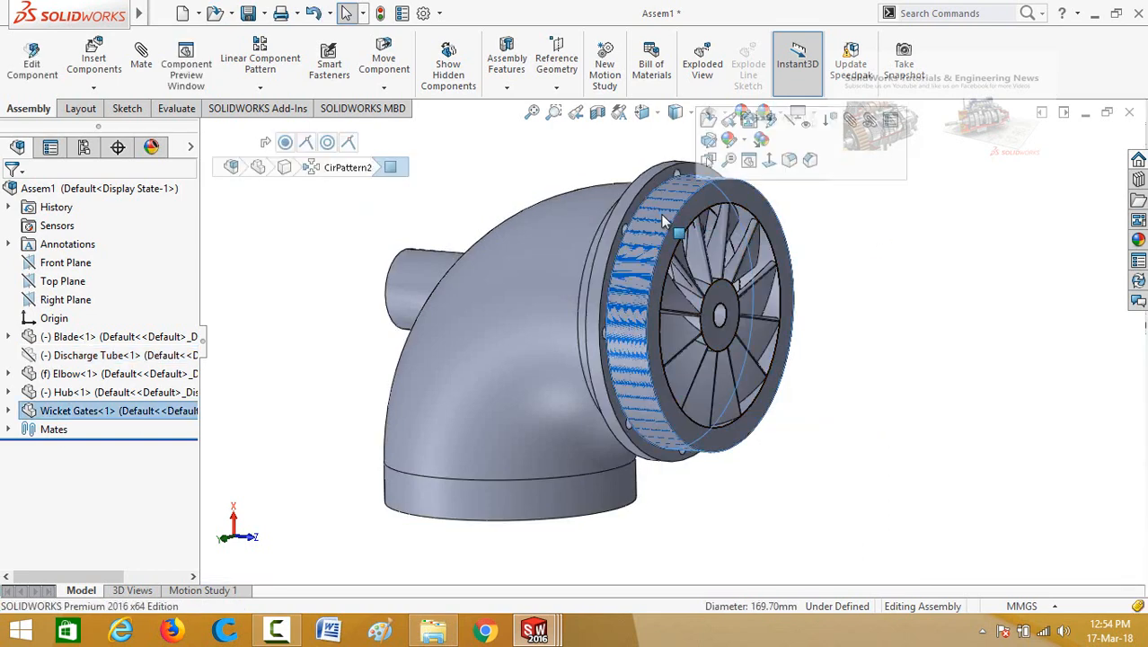
left_click(709, 139)
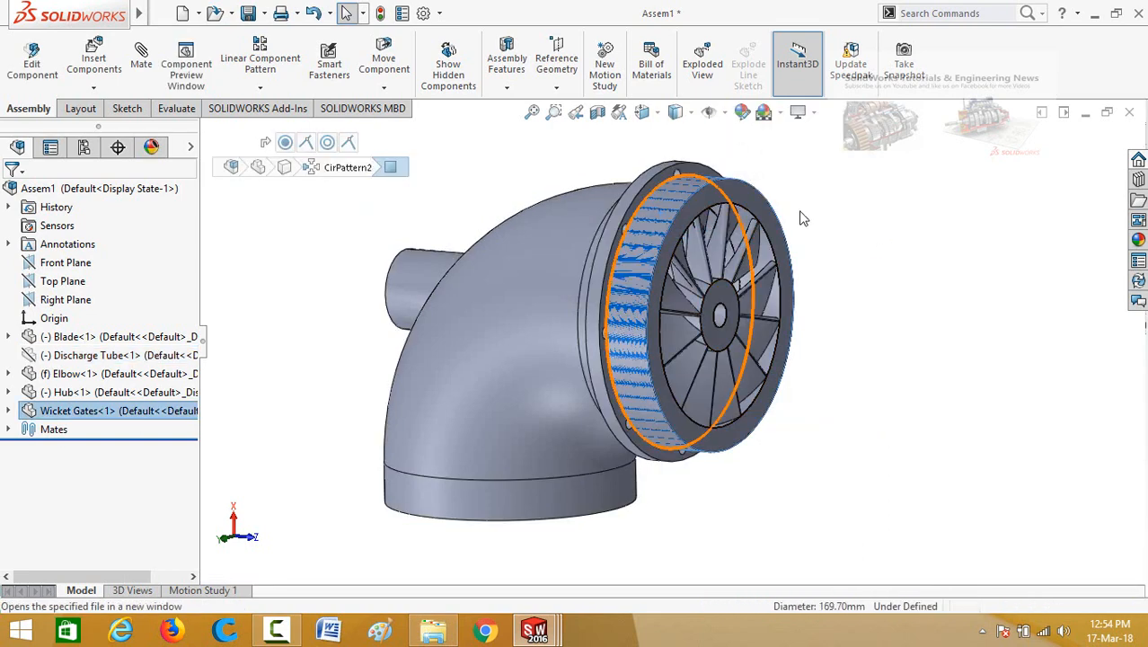
mouse_move(705, 233)
middle_mouse_down()
mouse_move(592, 336)
mouse_move(610, 289)
middle_mouse_up()
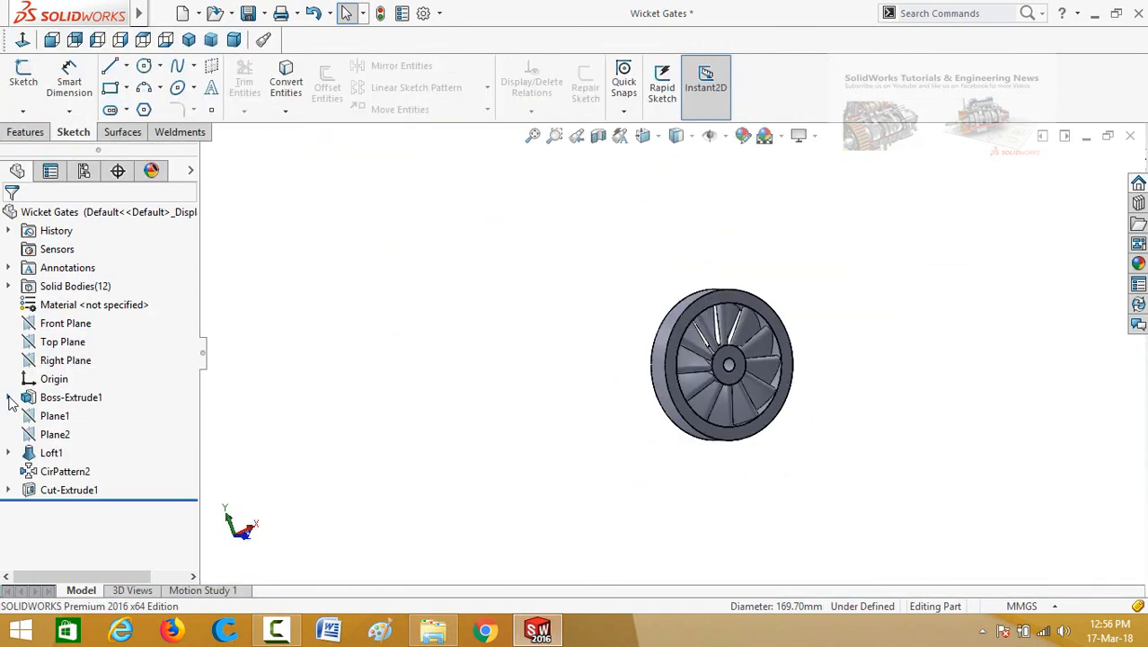
left_click(9, 397)
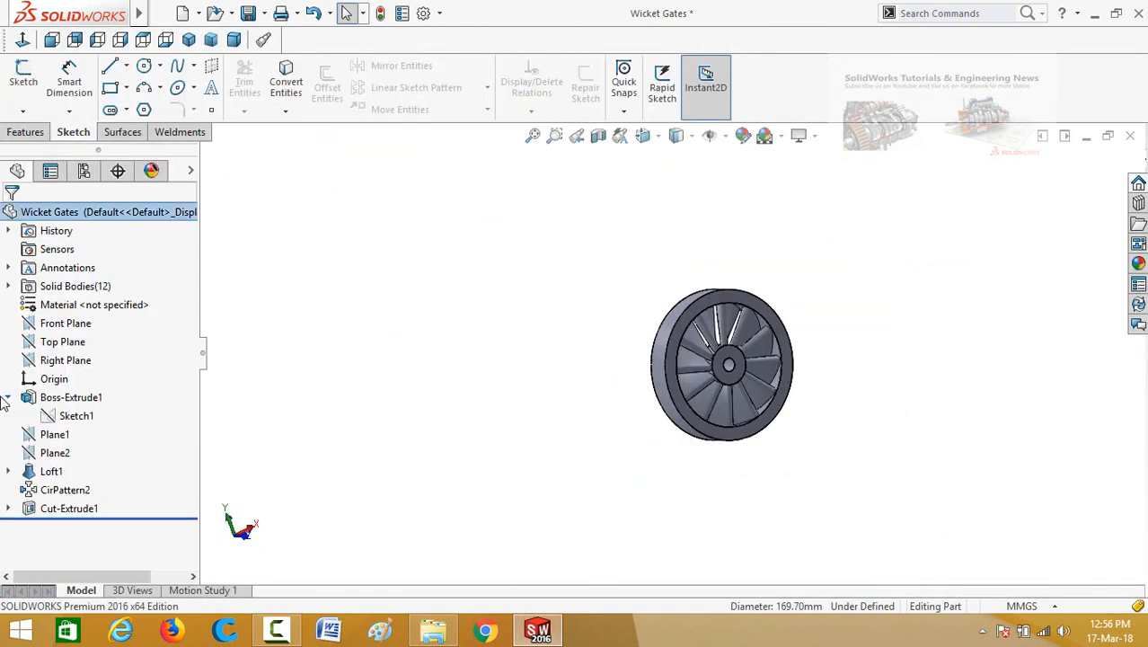
left_click(54, 416)
left_click(65, 375)
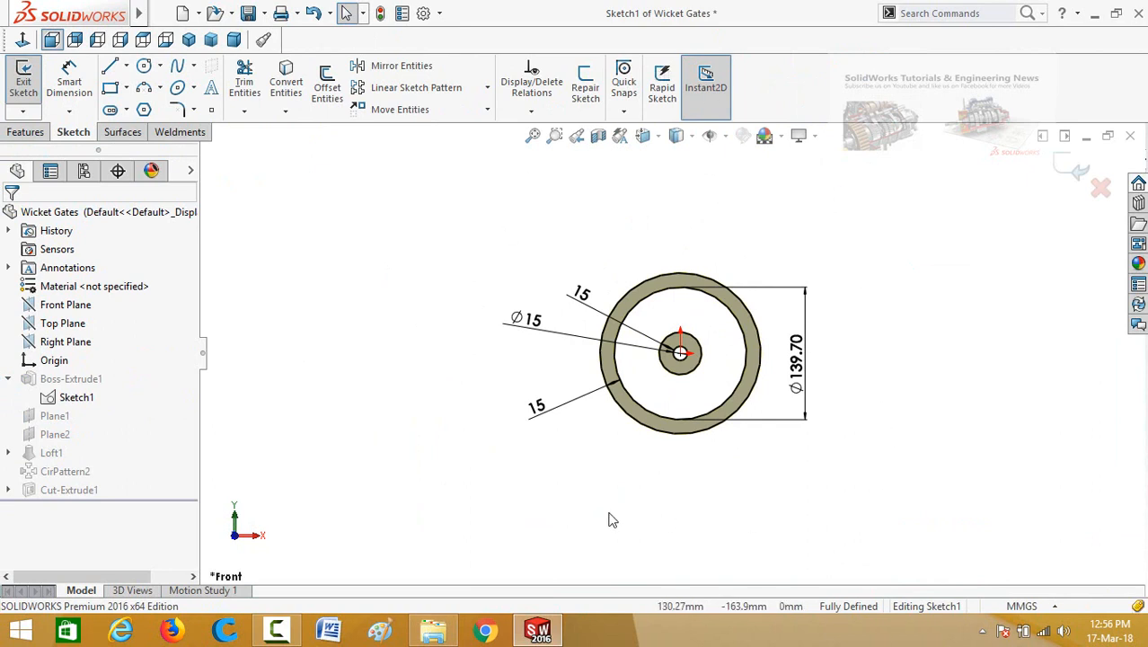
Step: Replace the outer ring's 15 mm thickness dimension with a 189.7 mm diameter on the outermost circle, and exit the sketch
left_click_drag(546, 420, 528, 452)
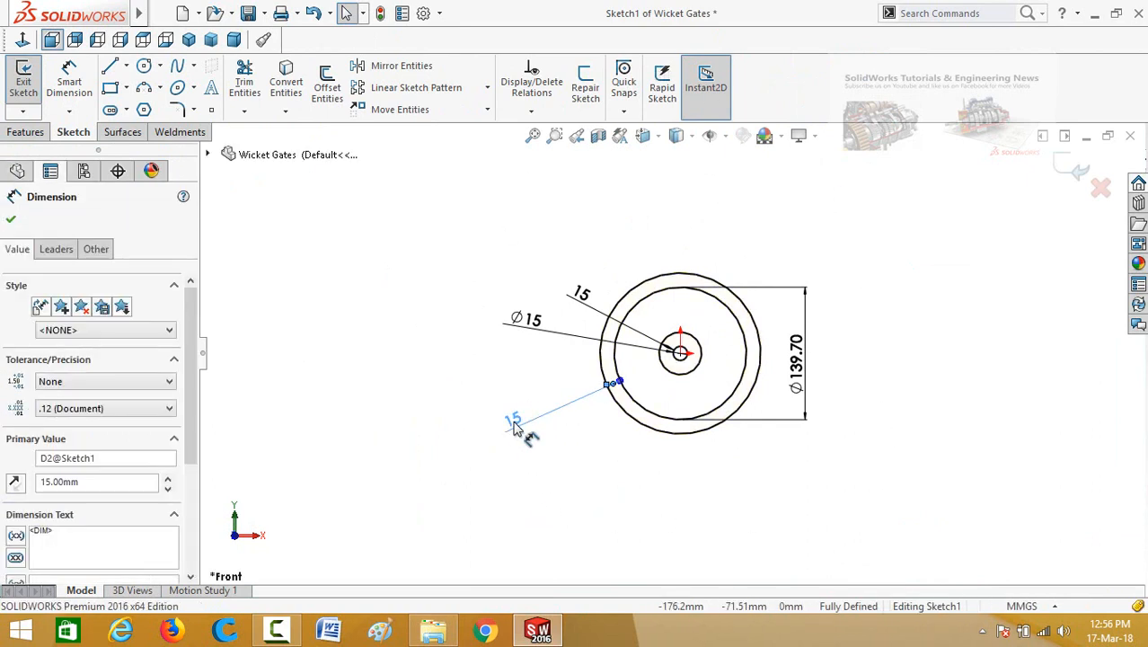
key("Delete")
right_click_drag(487, 508, 533, 438)
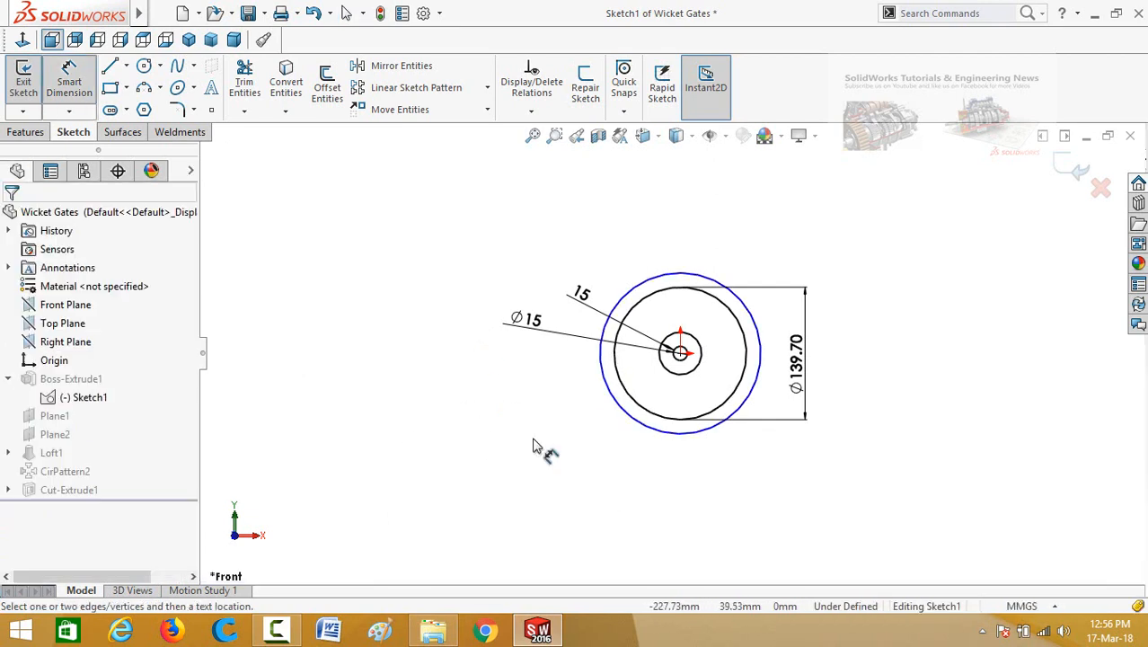
left_click(627, 424)
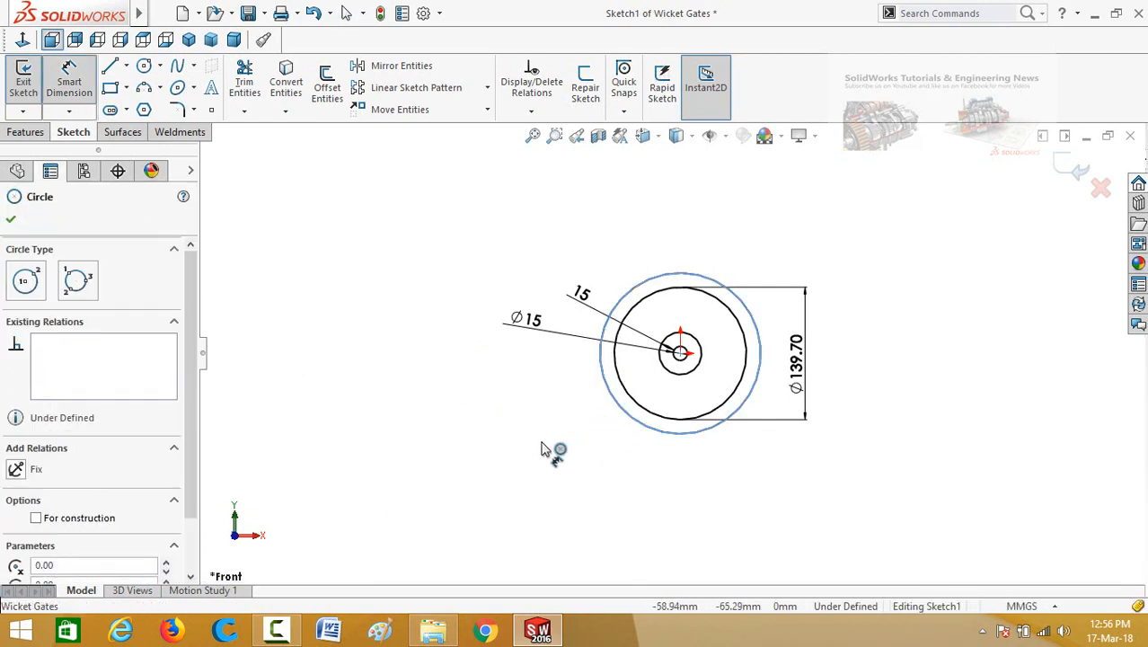
left_click(454, 500)
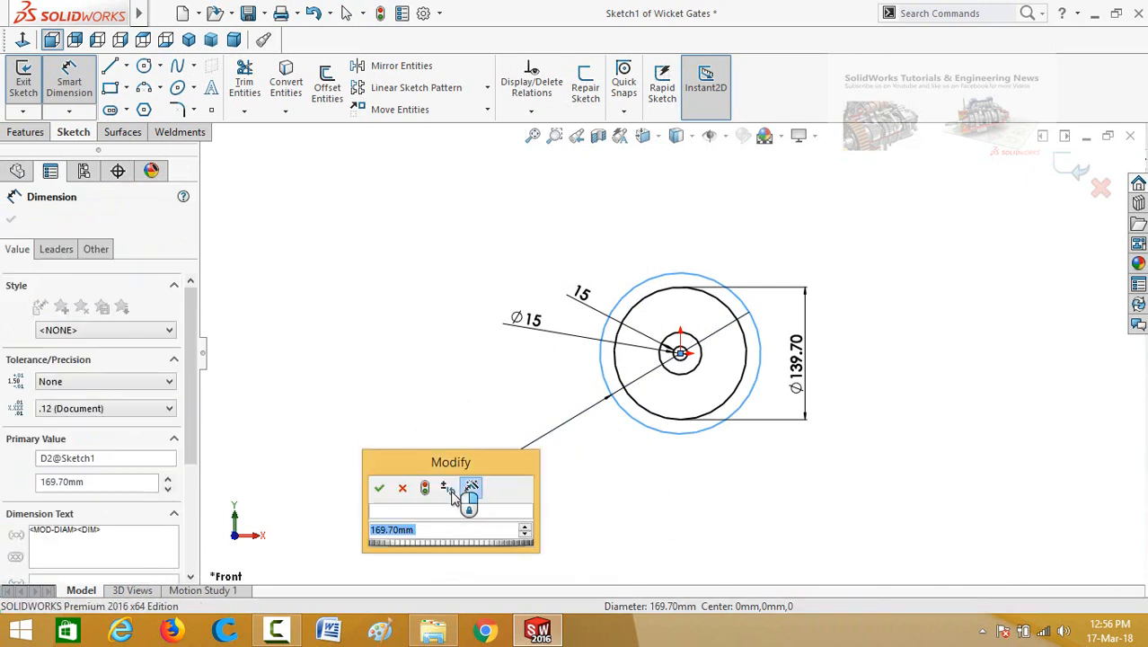
type("189")
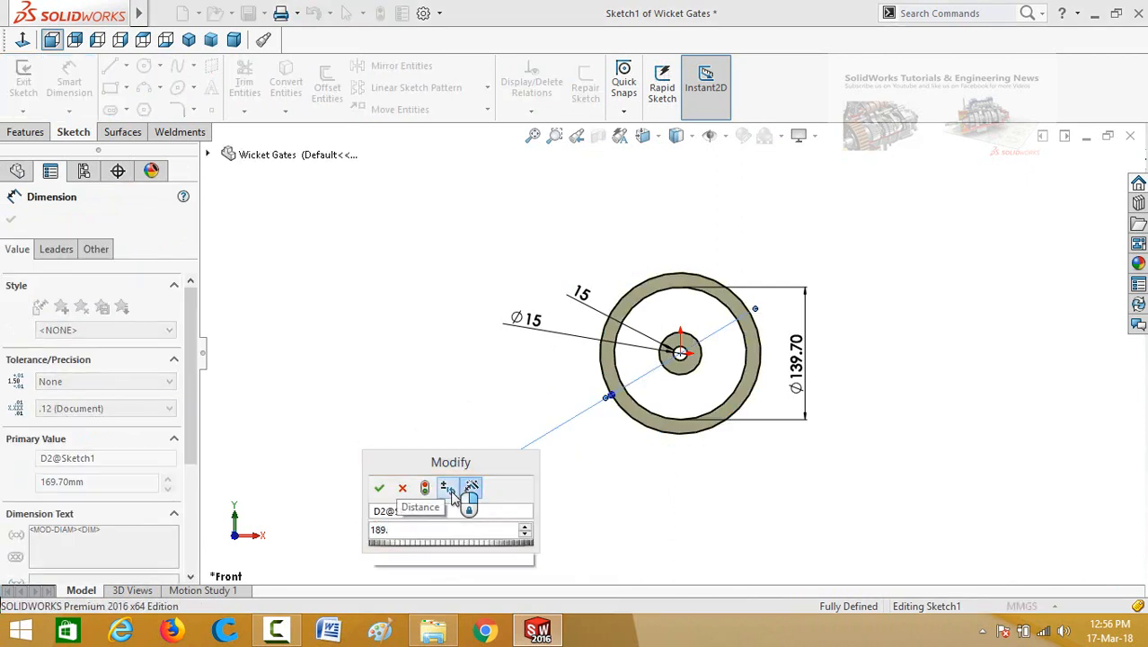
type(".7")
key("Return")
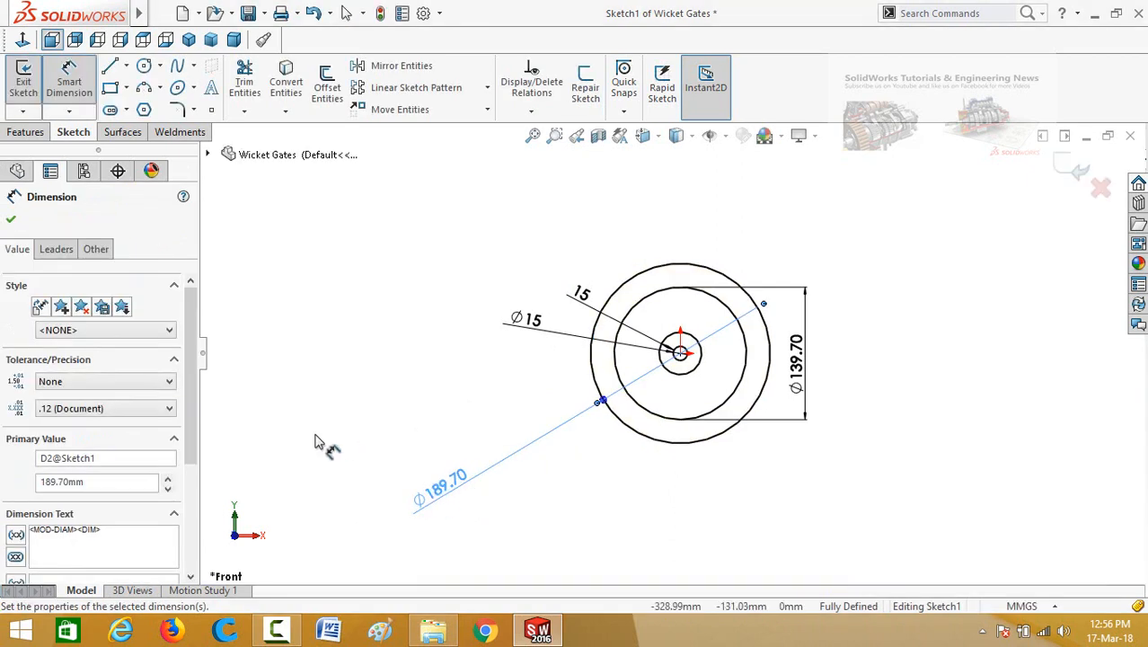
left_click(11, 219)
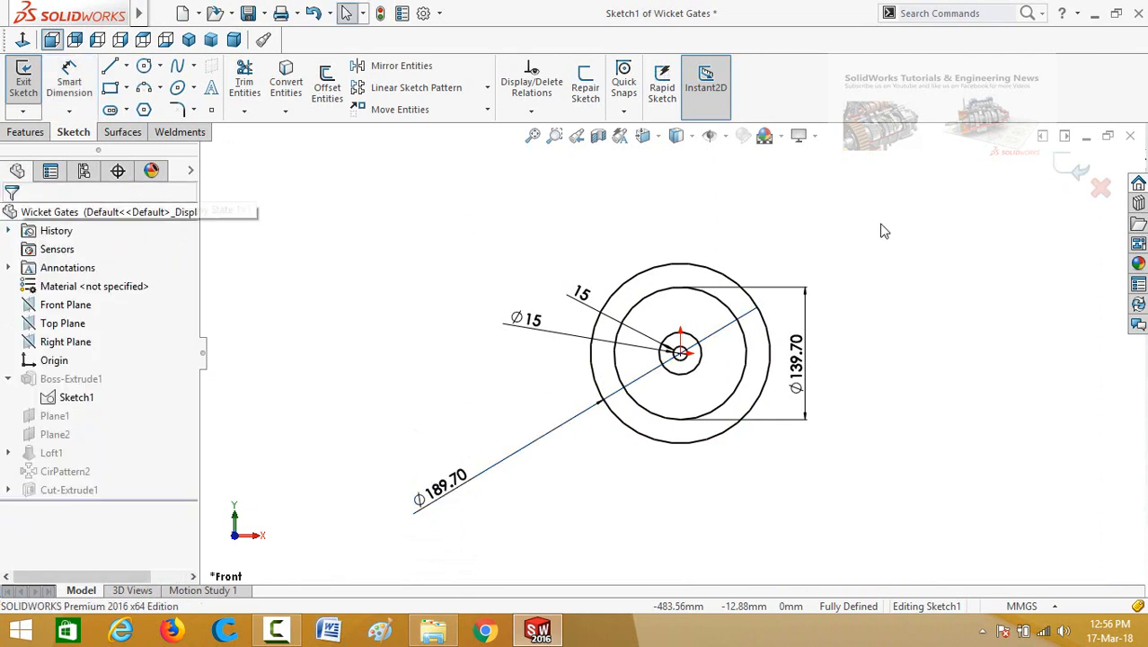
left_click(1069, 169)
Step: Start a sketch on the front face of the outer ring and draw an origin-centred circle about 168 mm in diameter
mouse_move(901, 307)
middle_mouse_down()
mouse_move(792, 274)
mouse_move(1055, 246)
mouse_move(931, 320)
mouse_move(909, 320)
middle_mouse_up()
scroll(838, 314, "down", 2)
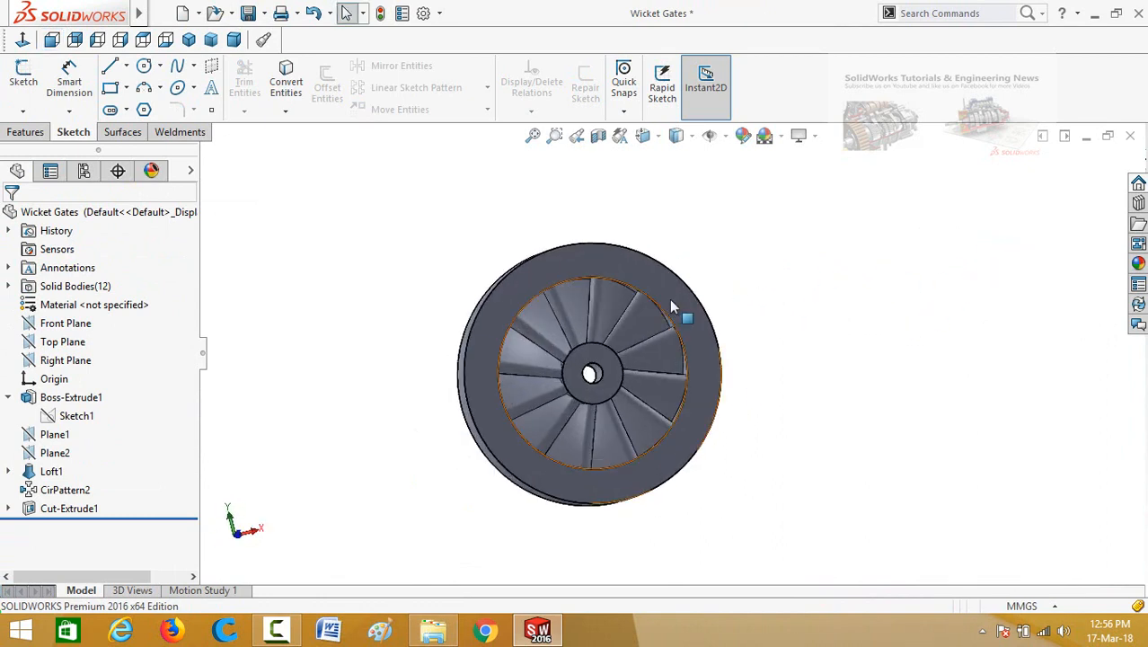
left_click(669, 298)
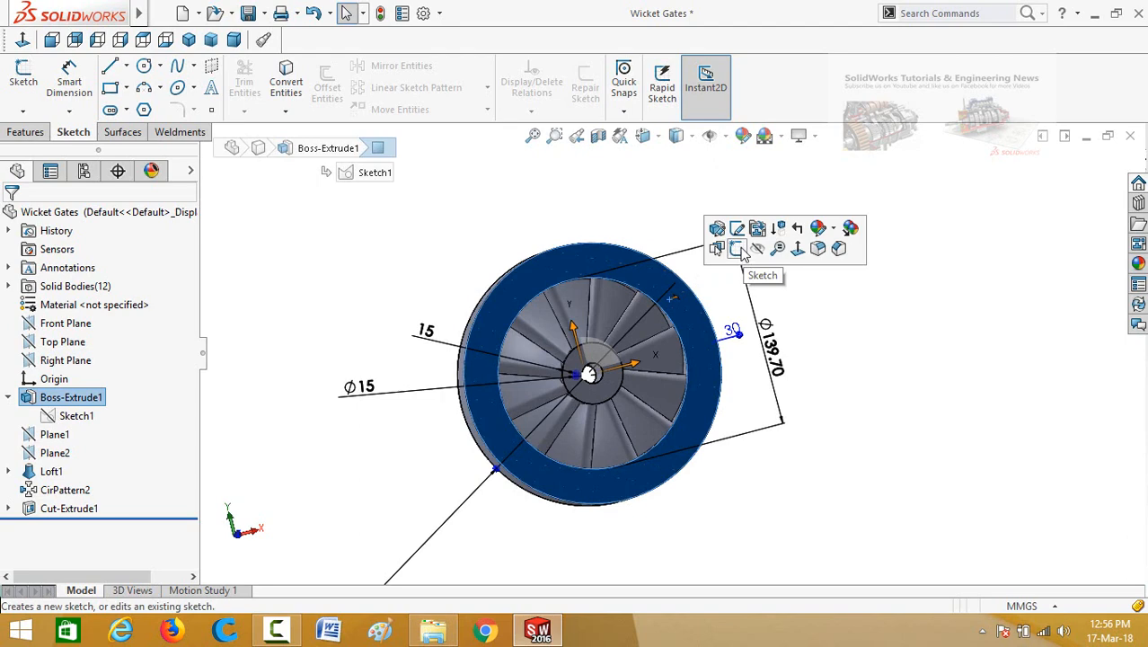
left_click(738, 252)
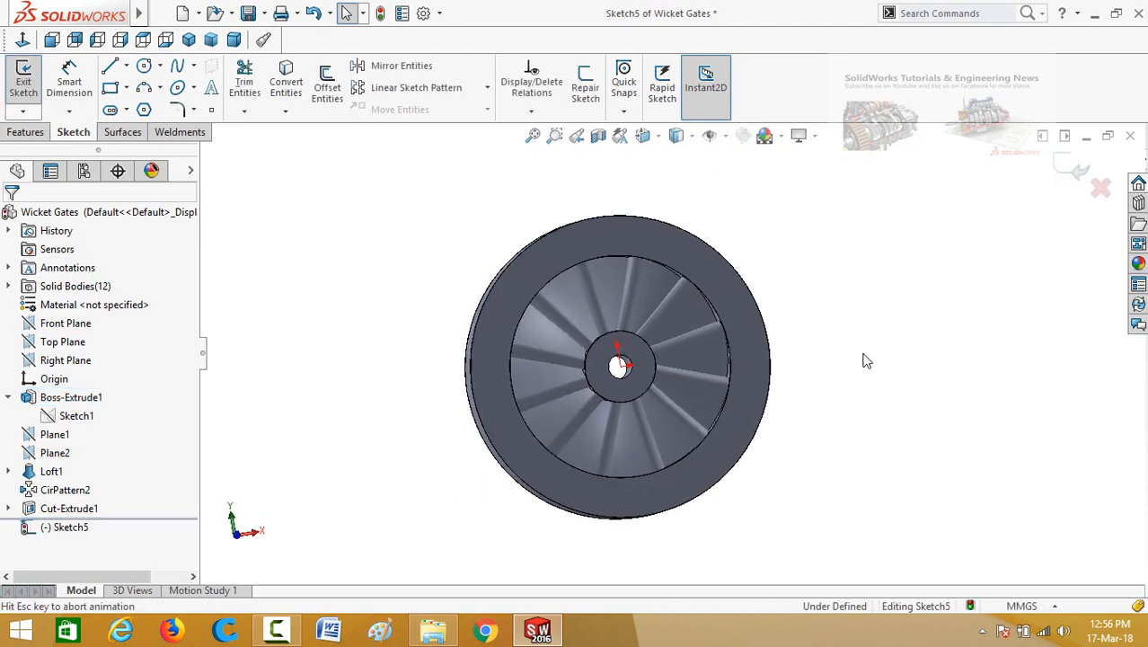
left_click(143, 66)
left_click(671, 353)
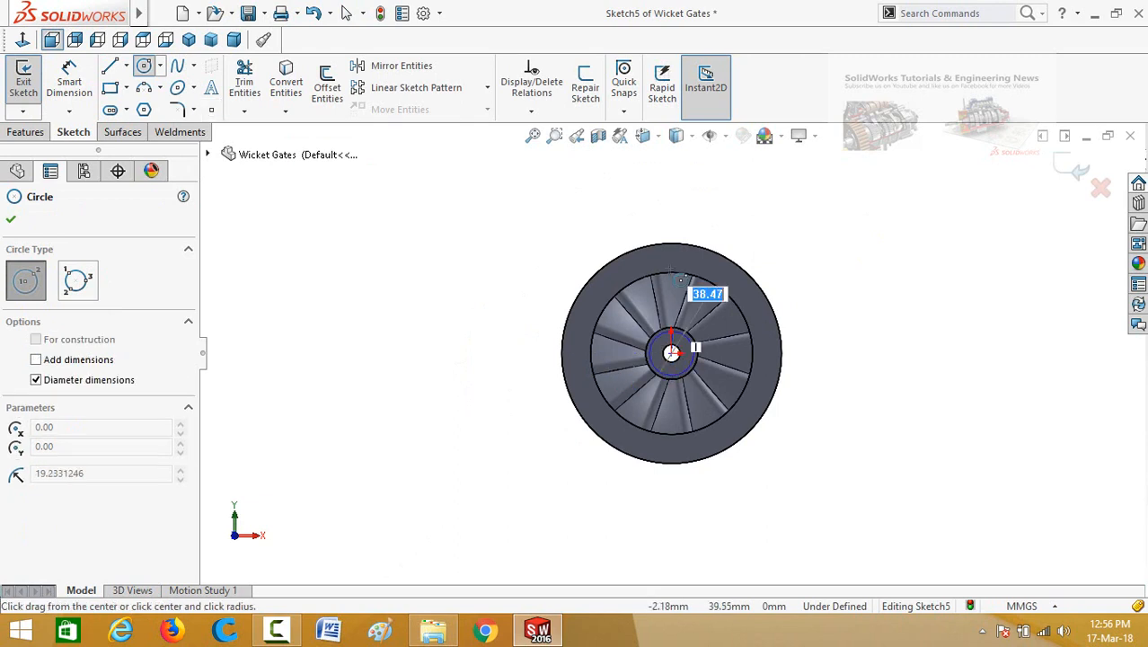
left_click(683, 257)
Step: Dimension the new circle on the ring face to a diameter of 174.7 mm
right_click_drag(430, 468, 440, 405)
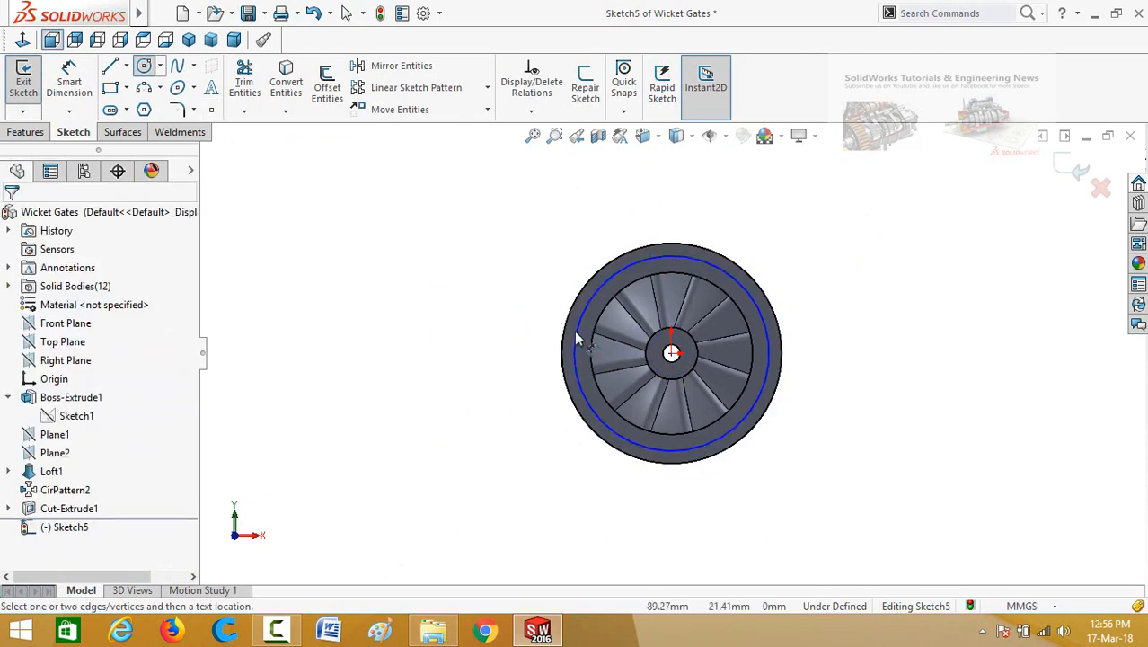
left_click(575, 331)
left_click(429, 460)
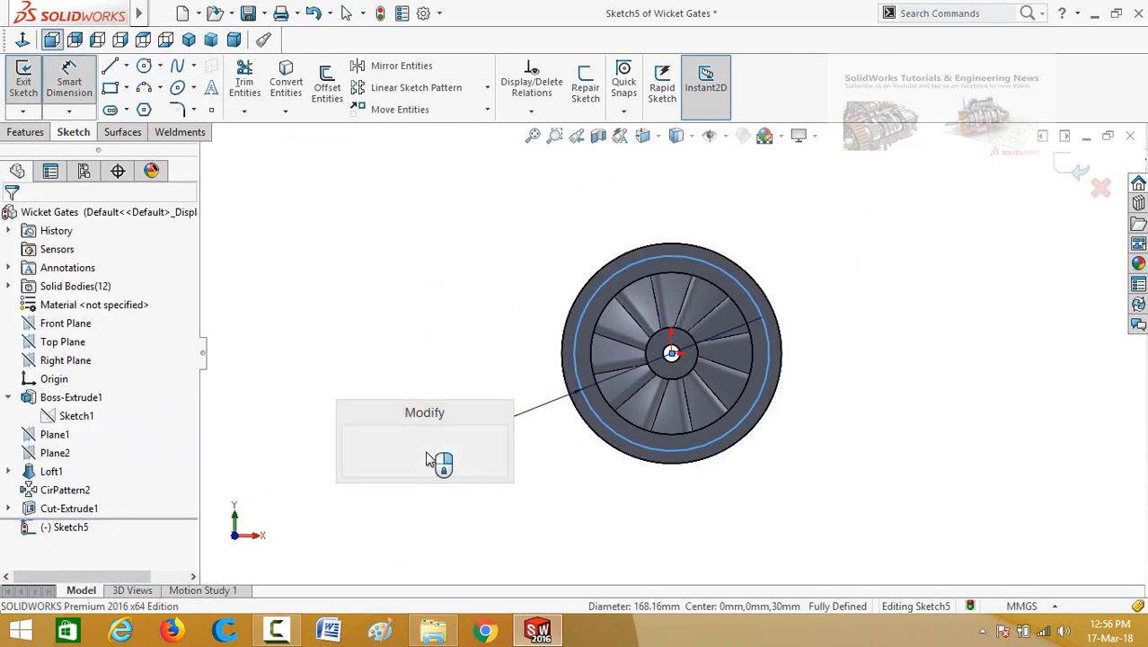
type("174.7")
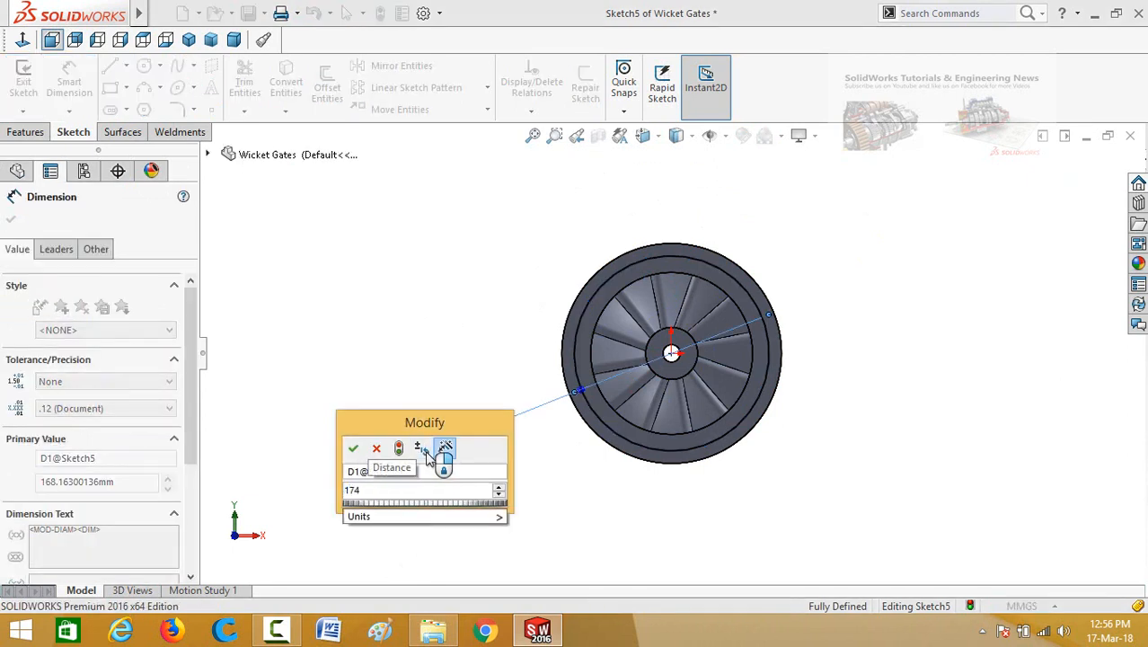
left_click(359, 453)
left_click(332, 402)
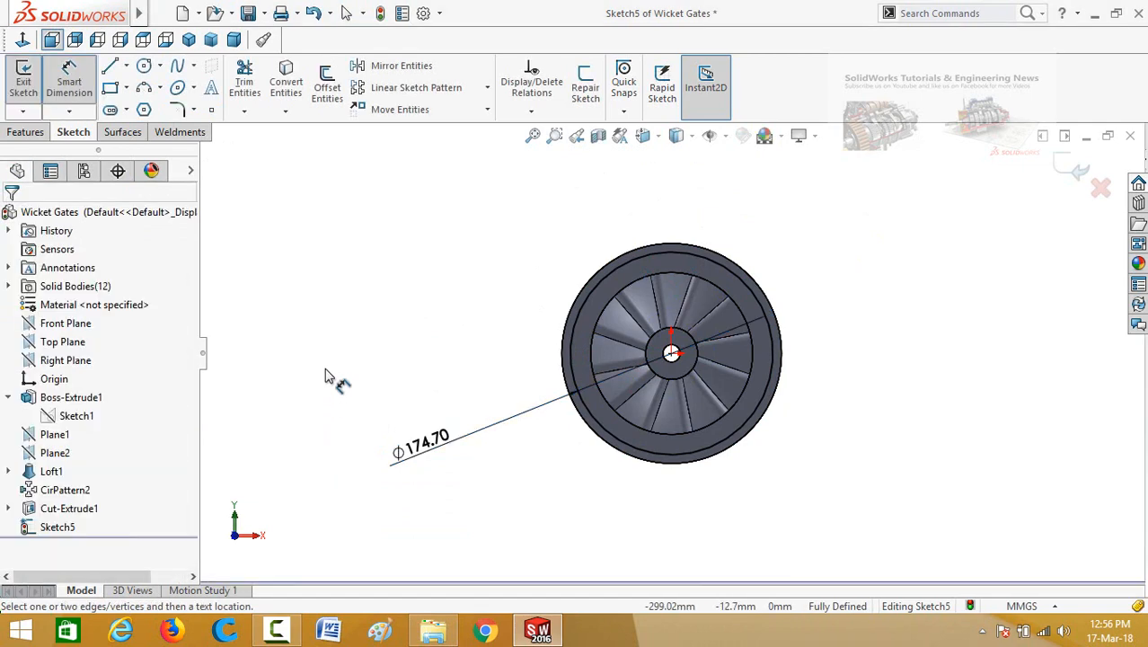
key("Escape")
Step: Convert the 174.7 mm circle on the ring face to construction geometry
left_click(570, 374)
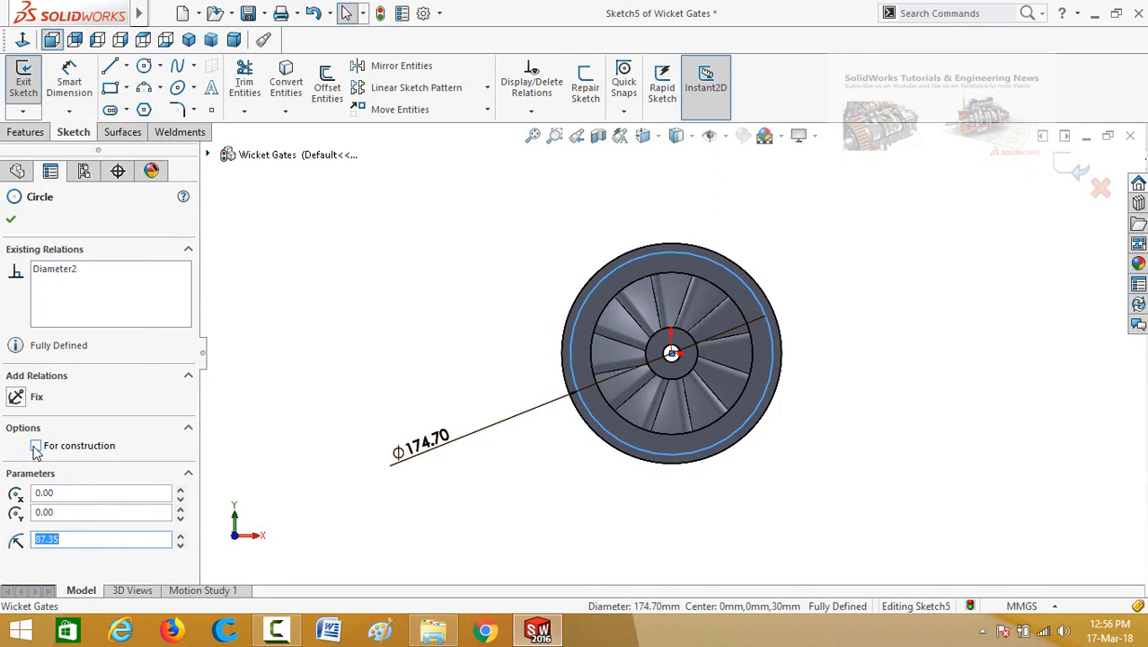
left_click(35, 447)
left_click(10, 220)
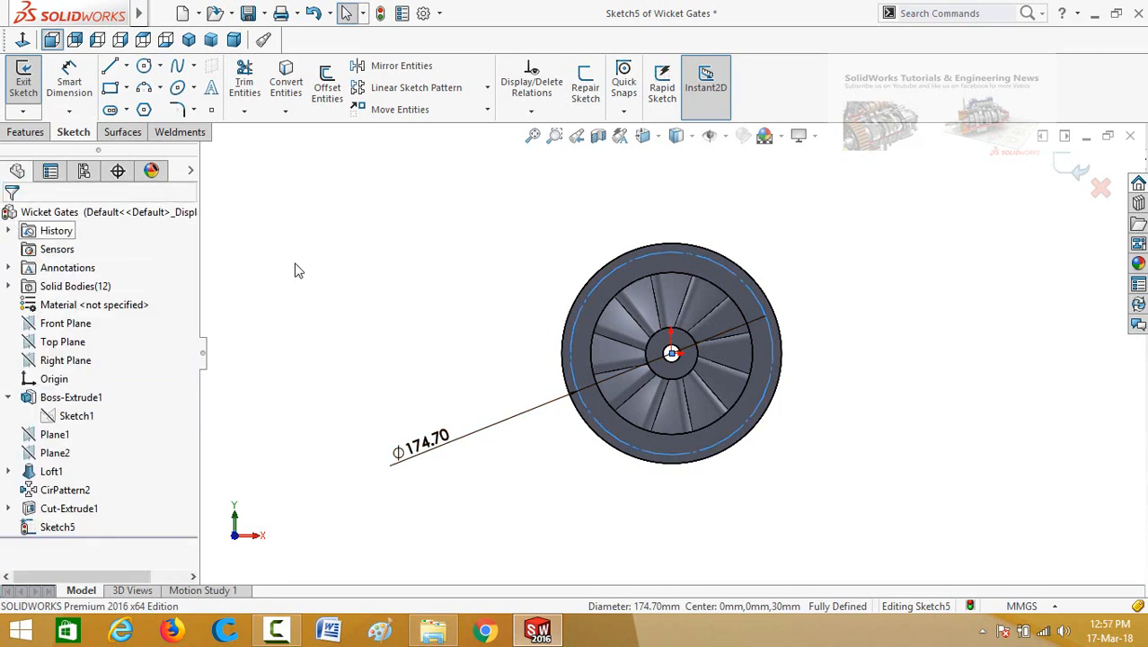
Step: Draw a circle about 74 mm in diameter, centred on the construction circle directly above the origin
left_click(144, 65)
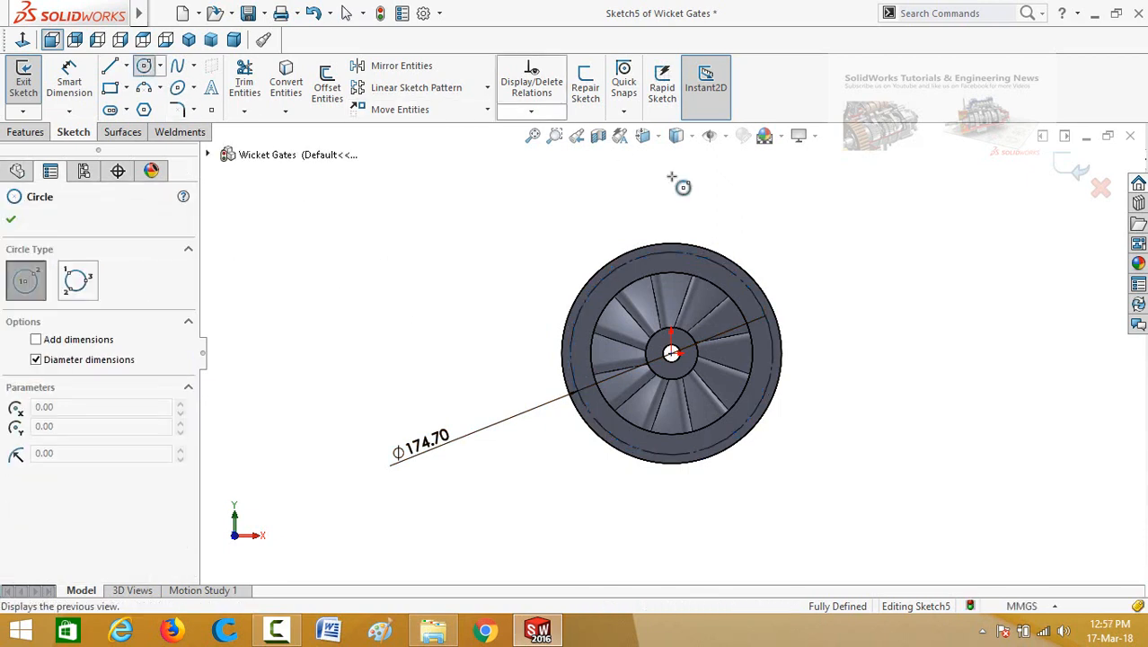
left_click(672, 254)
left_click(676, 208)
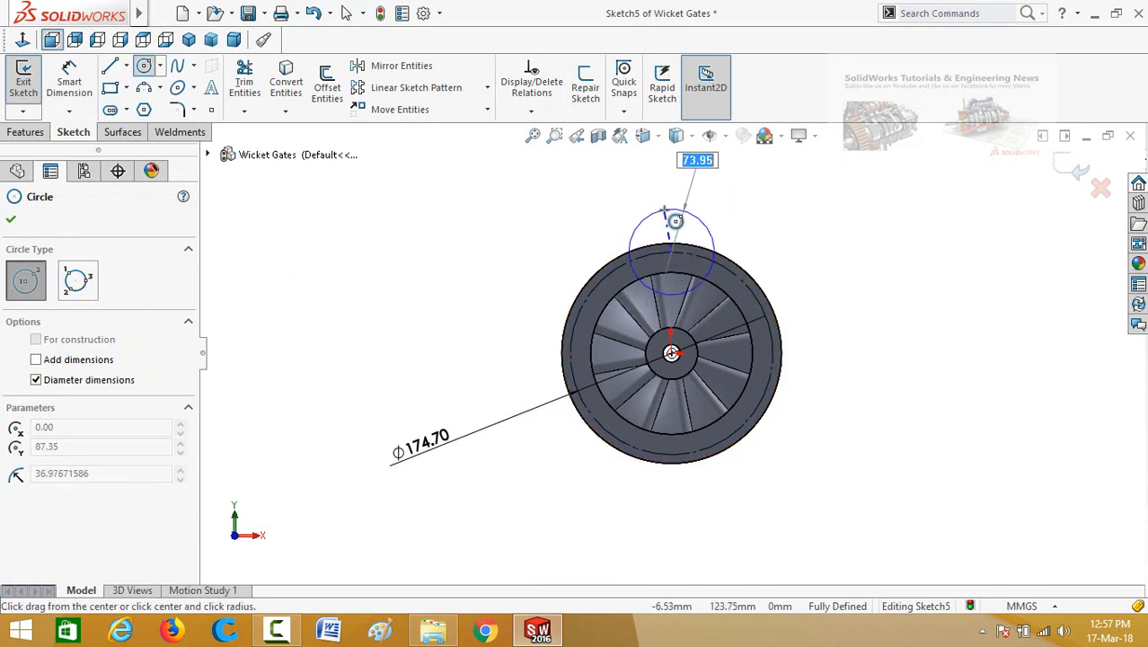
key("Escape")
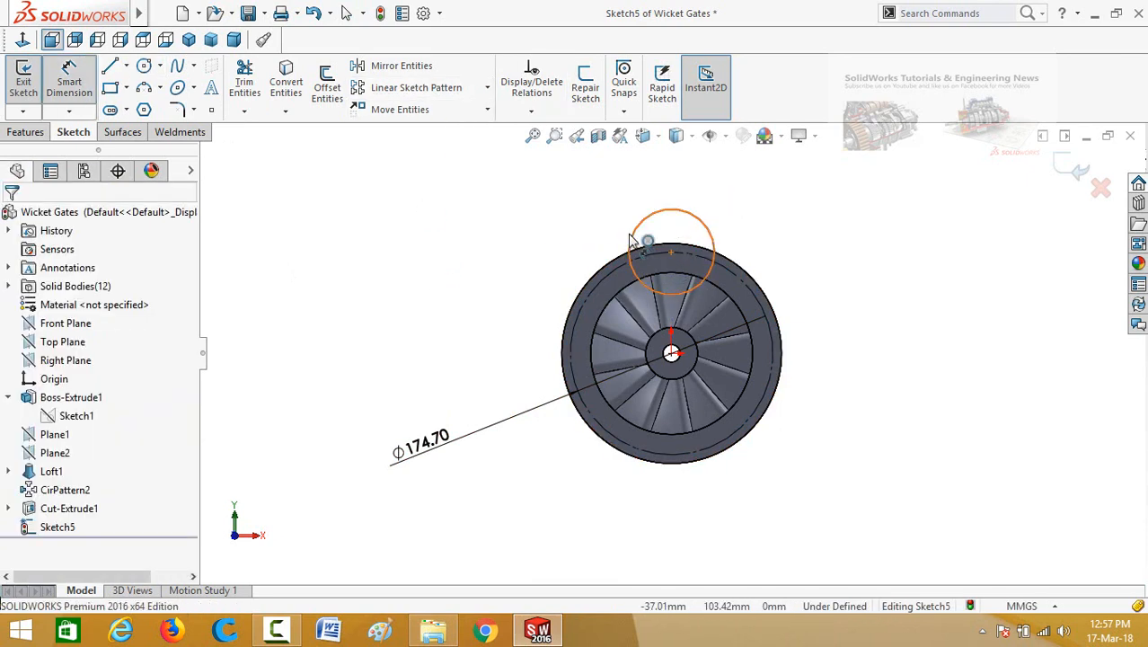
Step: Dimension the new circle on the ring face to a diameter of 9 mm
left_click(632, 241)
left_click(489, 238)
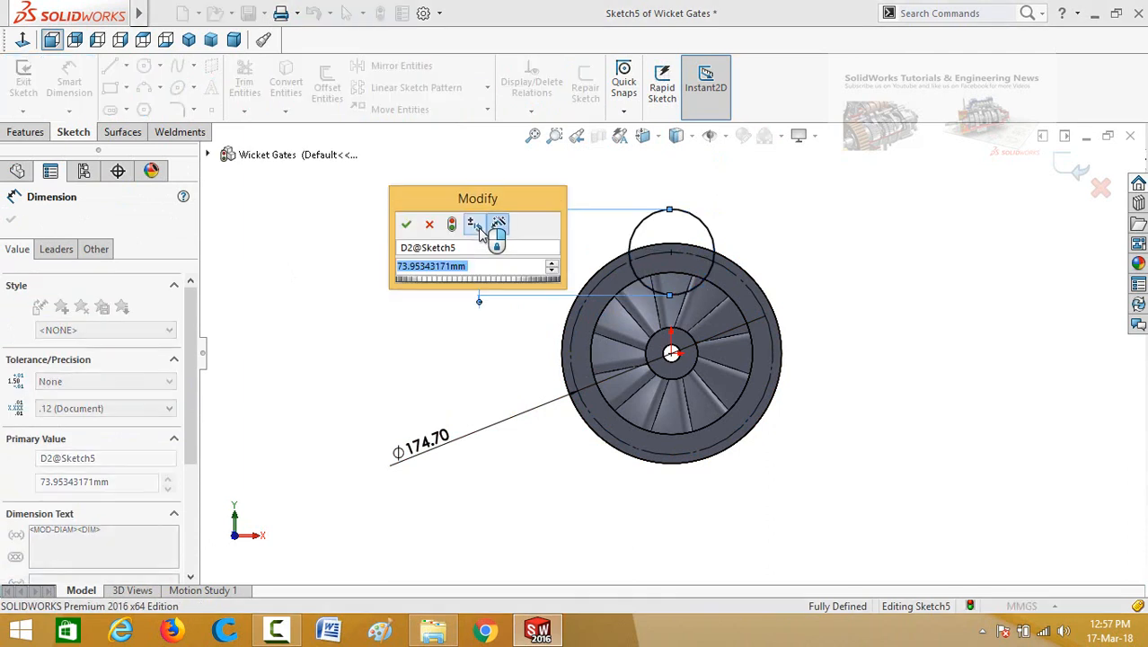
type("9")
key("Return")
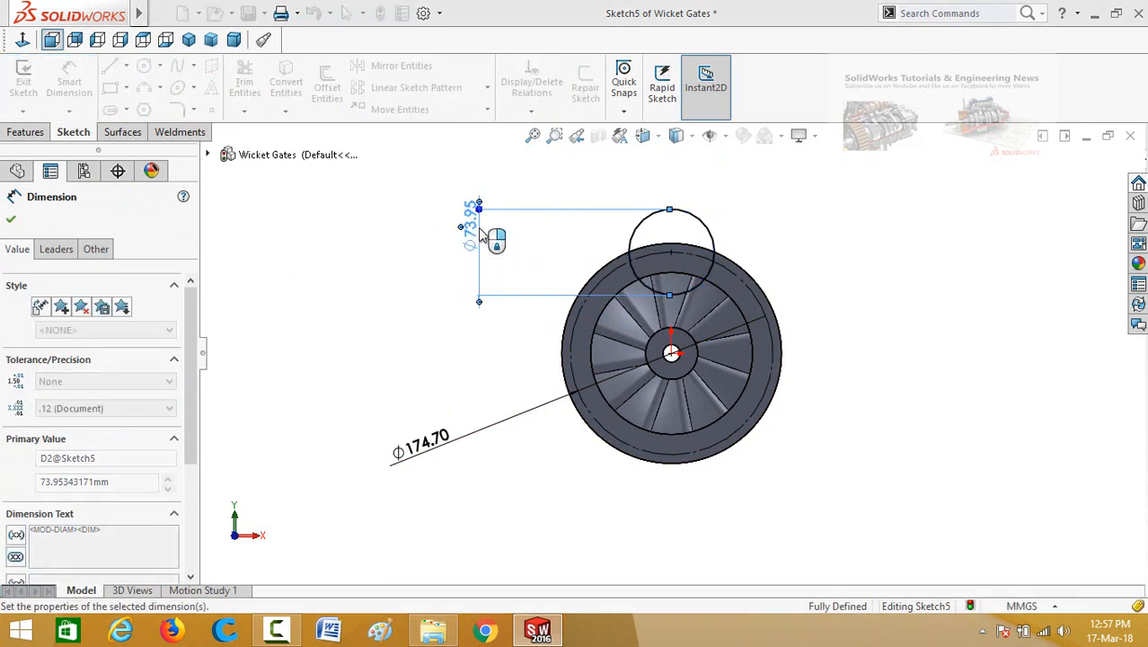
Step: Cut-extrude the small circle through the outer ring with a blind depth of 100 mm
left_click(26, 134)
left_click(255, 87)
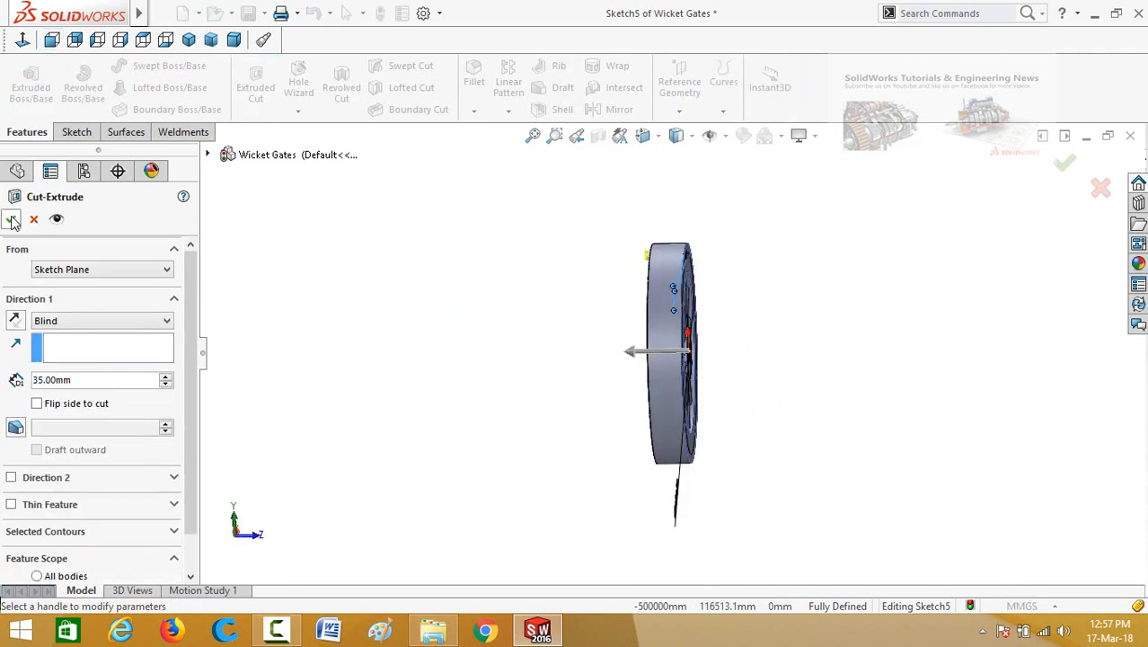
left_click_drag(633, 352, 554, 352)
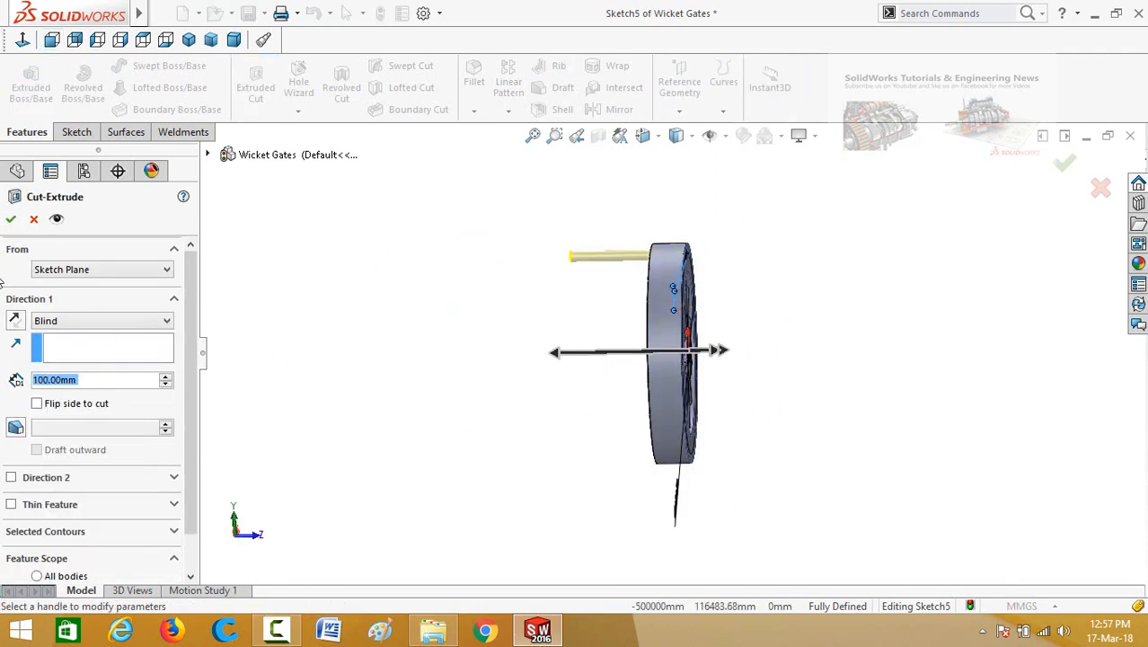
left_click(10, 221)
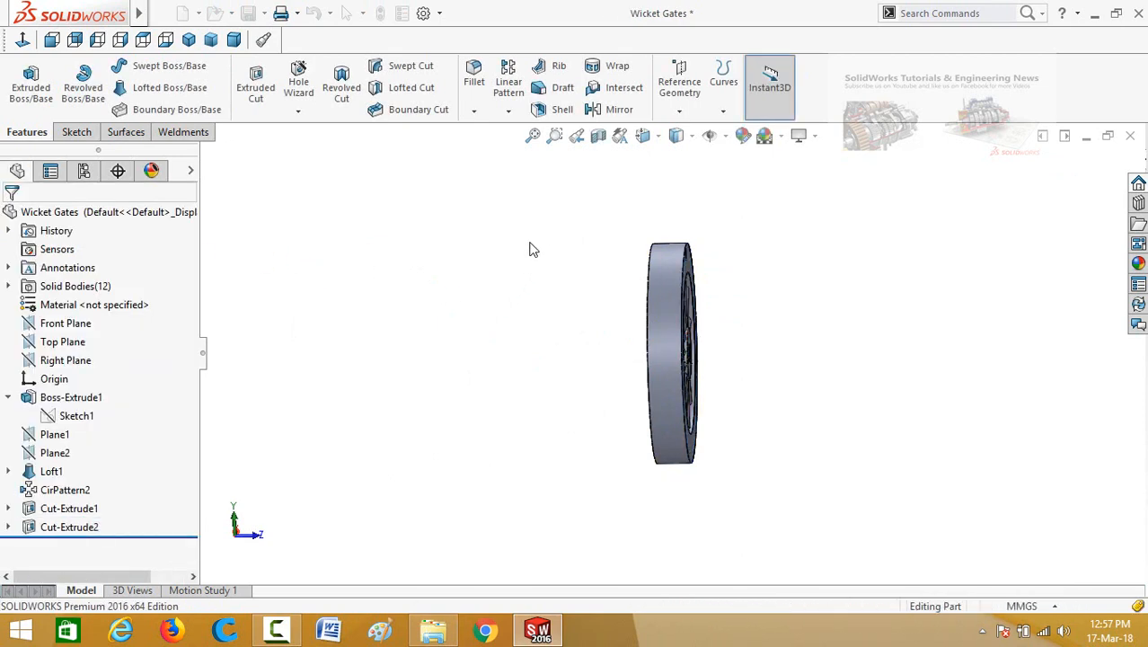
Step: Circular-pattern the Cut-Extrude2 hole around the ring's outer edge with 8 equally spaced instances over 360 degrees
left_click(509, 111)
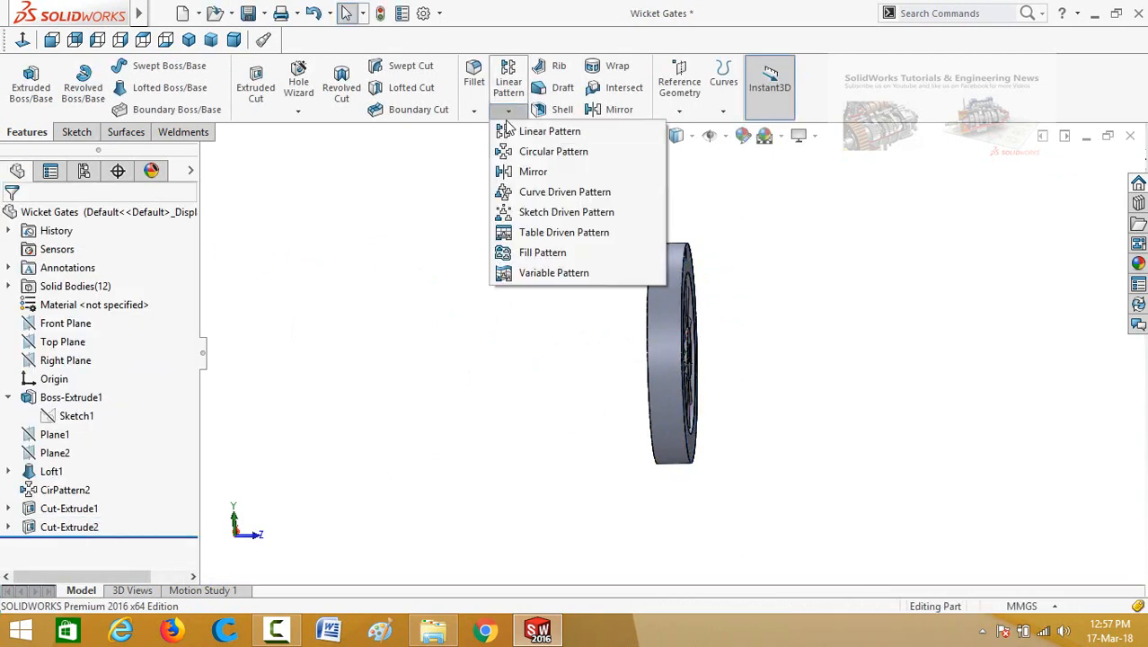
left_click(543, 154)
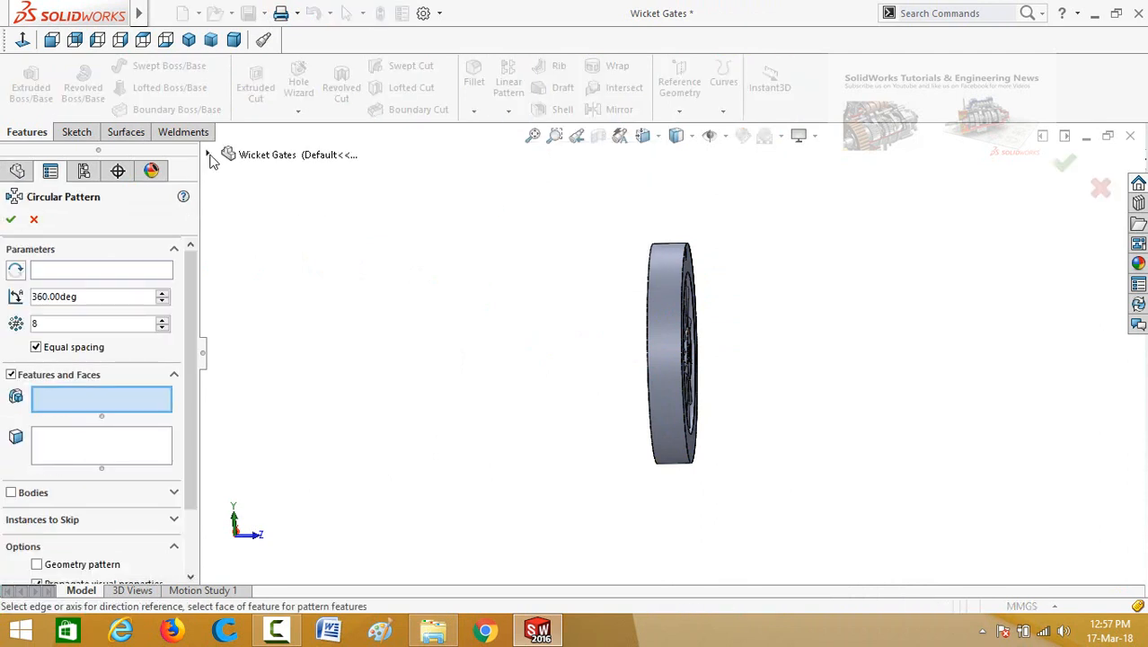
left_click(208, 155)
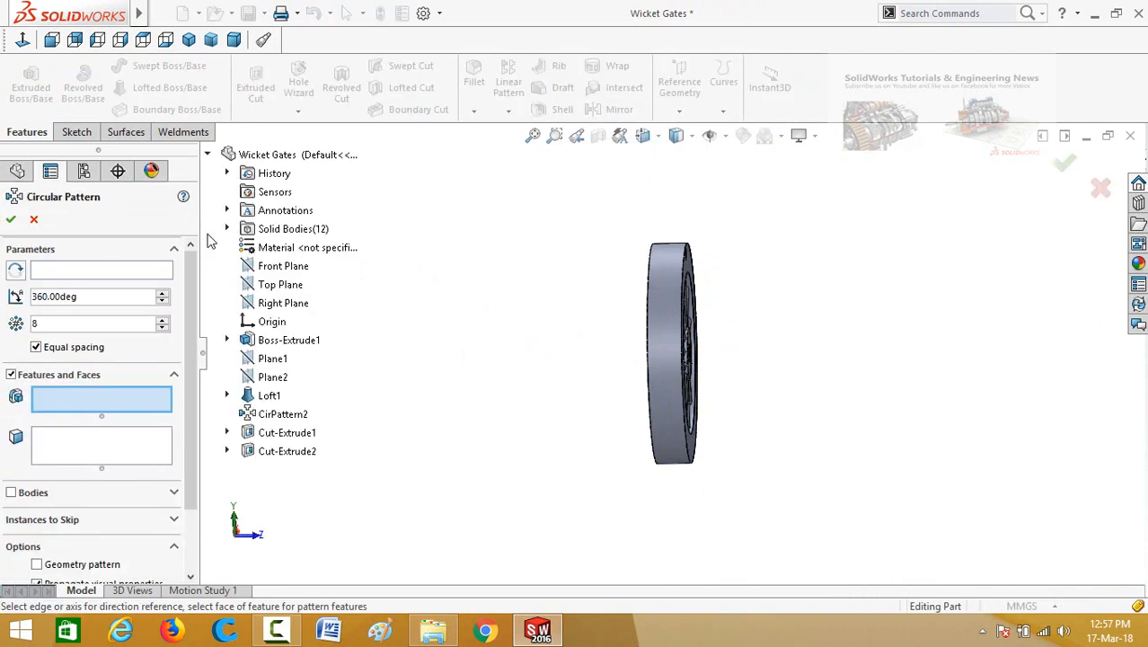
left_click(286, 451)
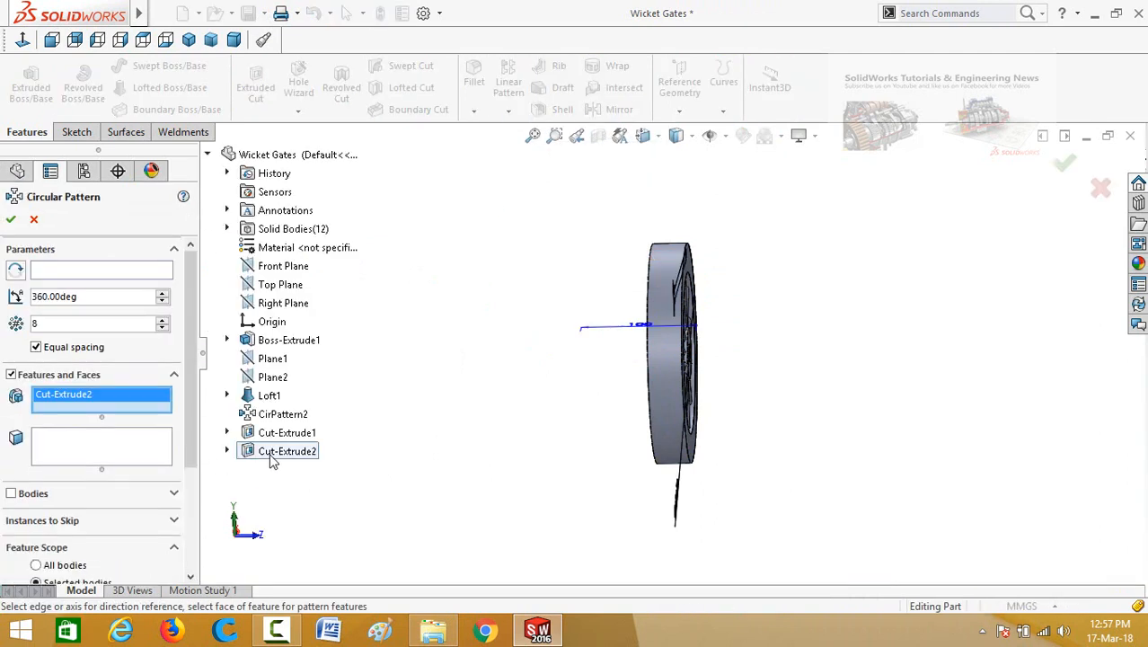
left_click(63, 273)
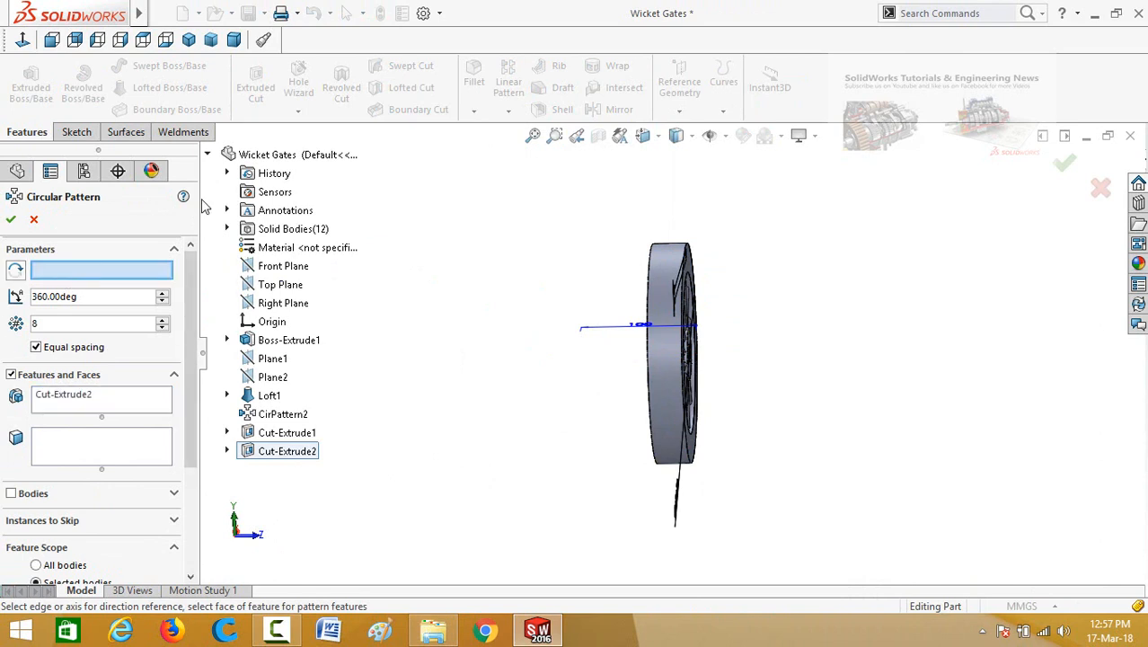
left_click(653, 255)
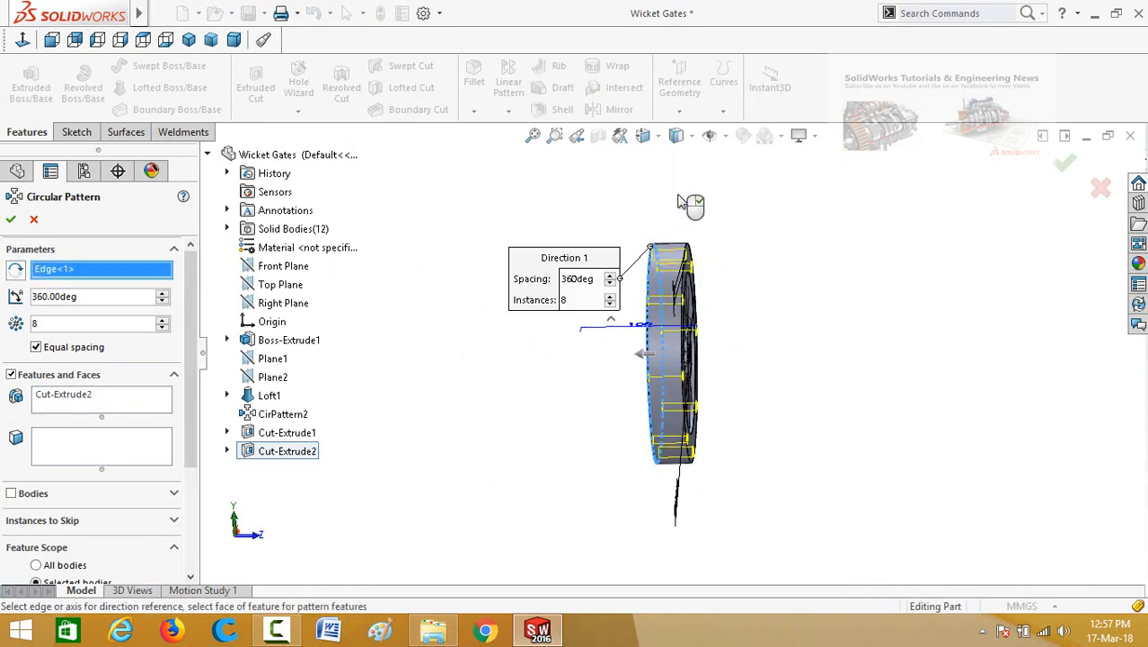
middle_click_drag(686, 205, 550, 180)
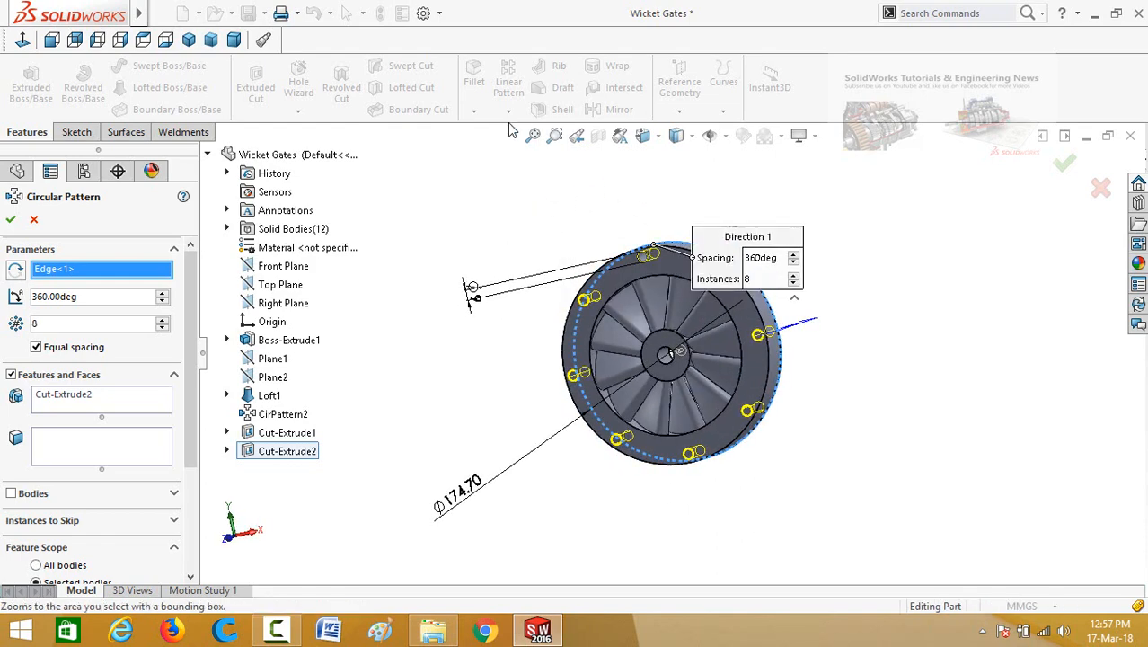
left_click(9, 220)
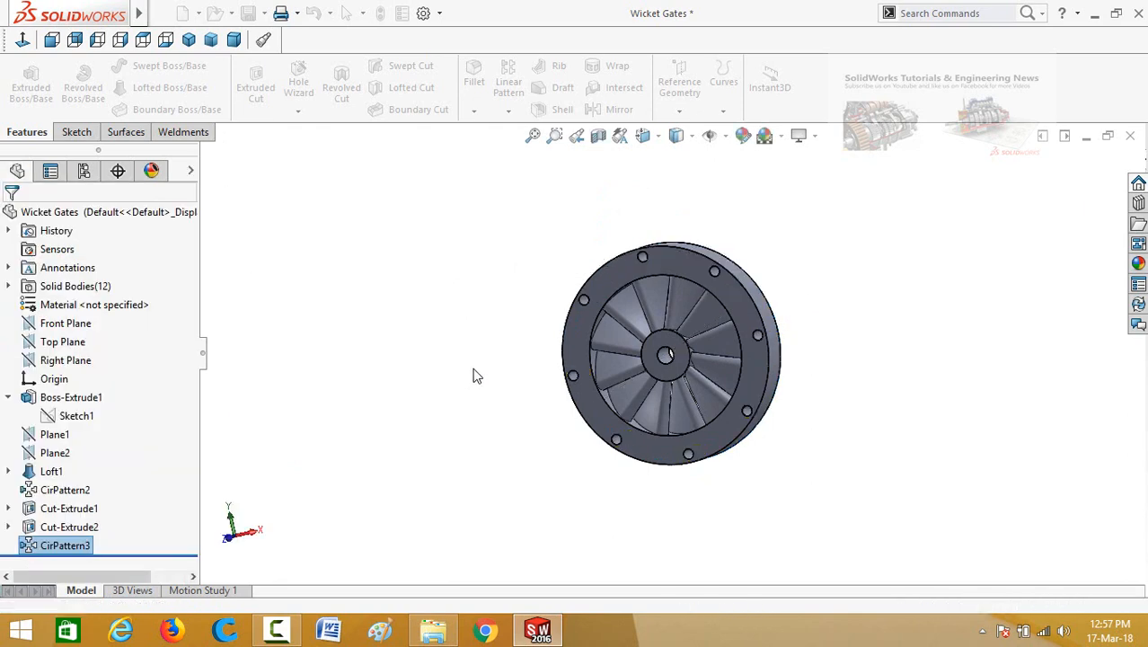
Step: Save the Wicket Gates part and return to the Assem1 assembly window
middle_click_drag(468, 353, 508, 436)
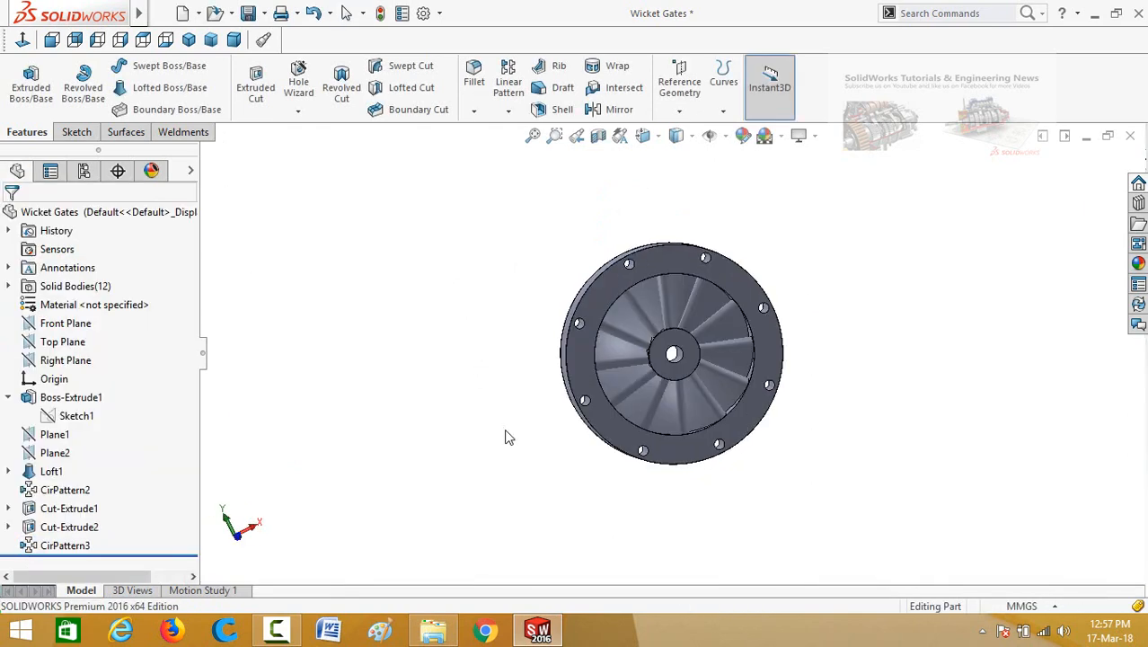
key("ctrl+s")
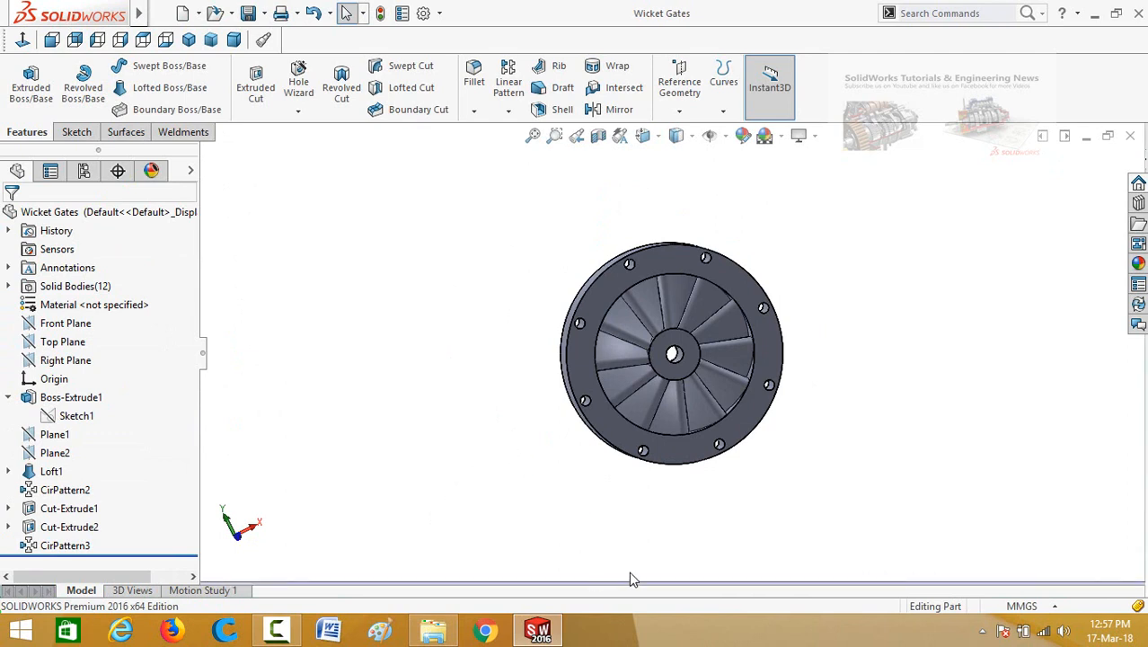
left_click(1087, 139)
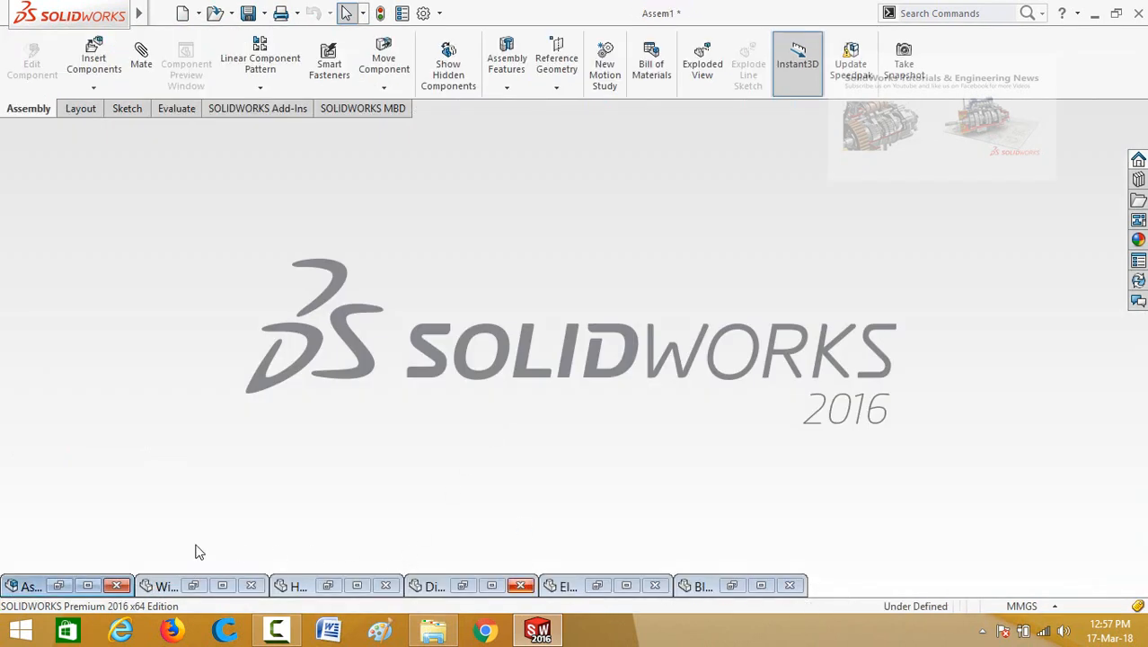
left_click(87, 585)
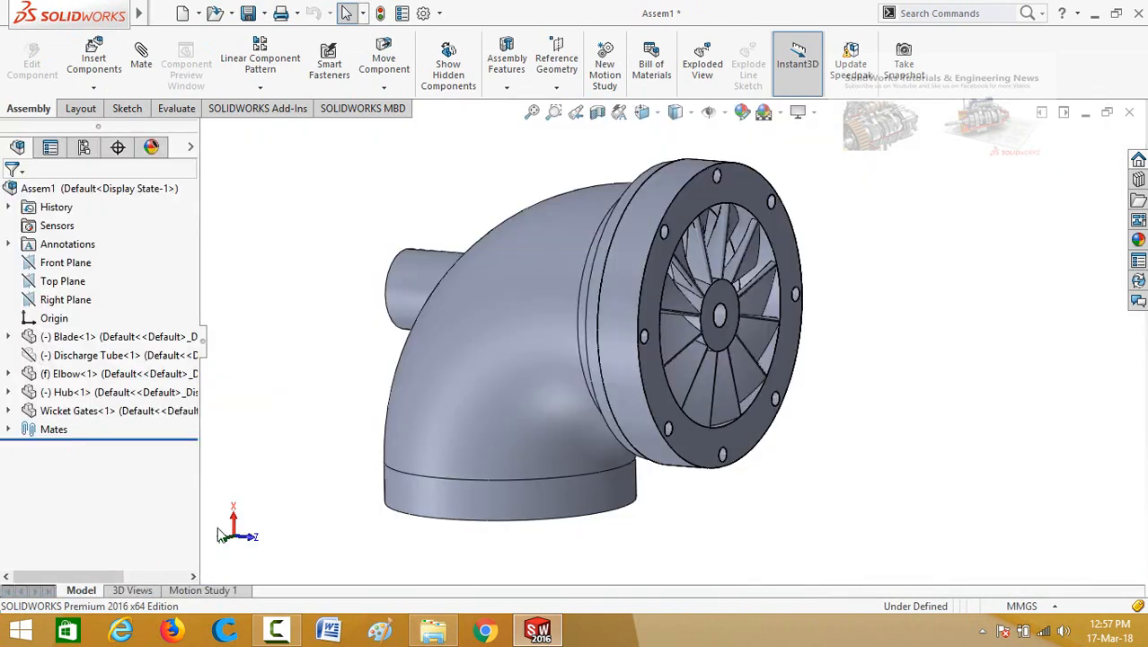
Step: Show the hidden Discharge Tube component in the assembly
middle_click_drag(405, 276, 691, 234)
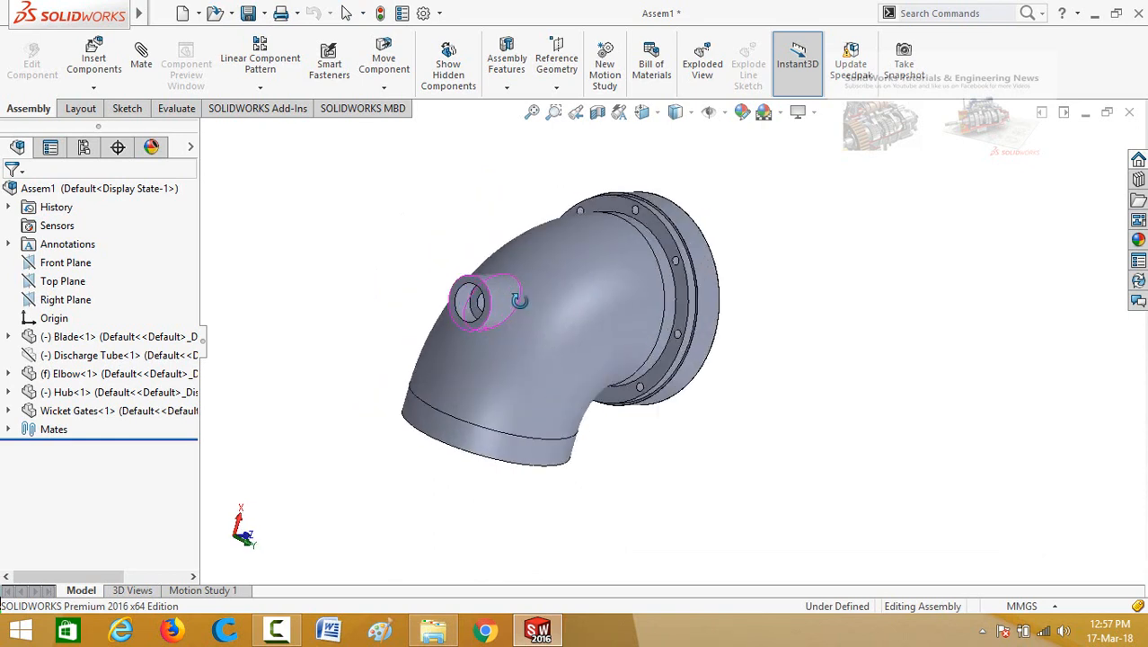
scroll(759, 281, "down", 2)
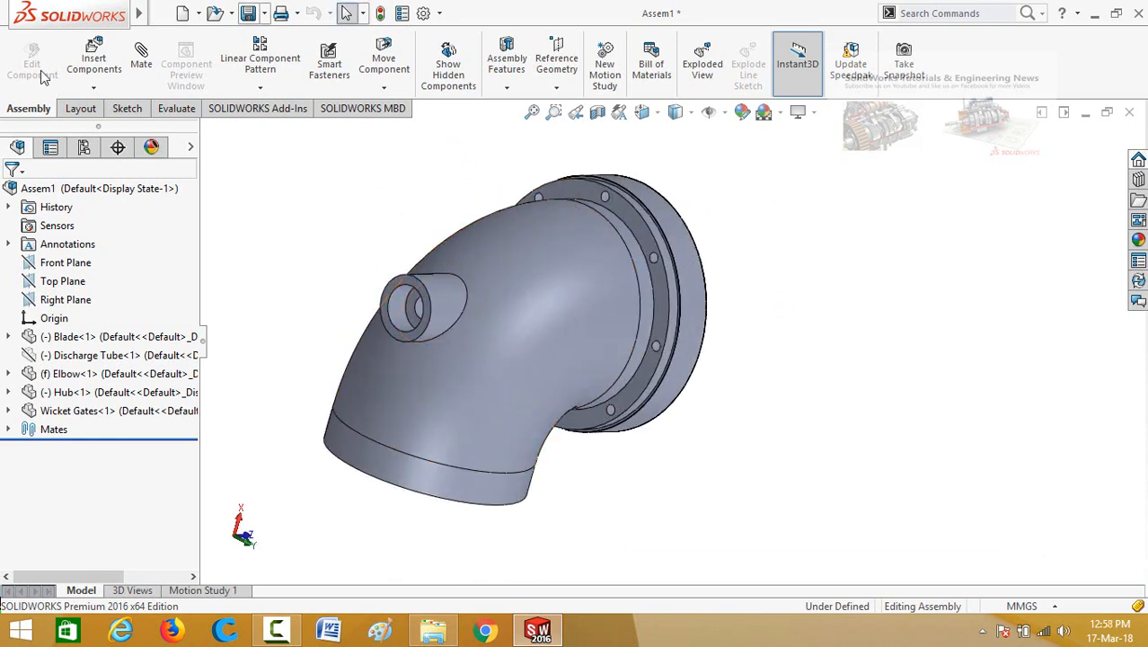
left_click(32, 356)
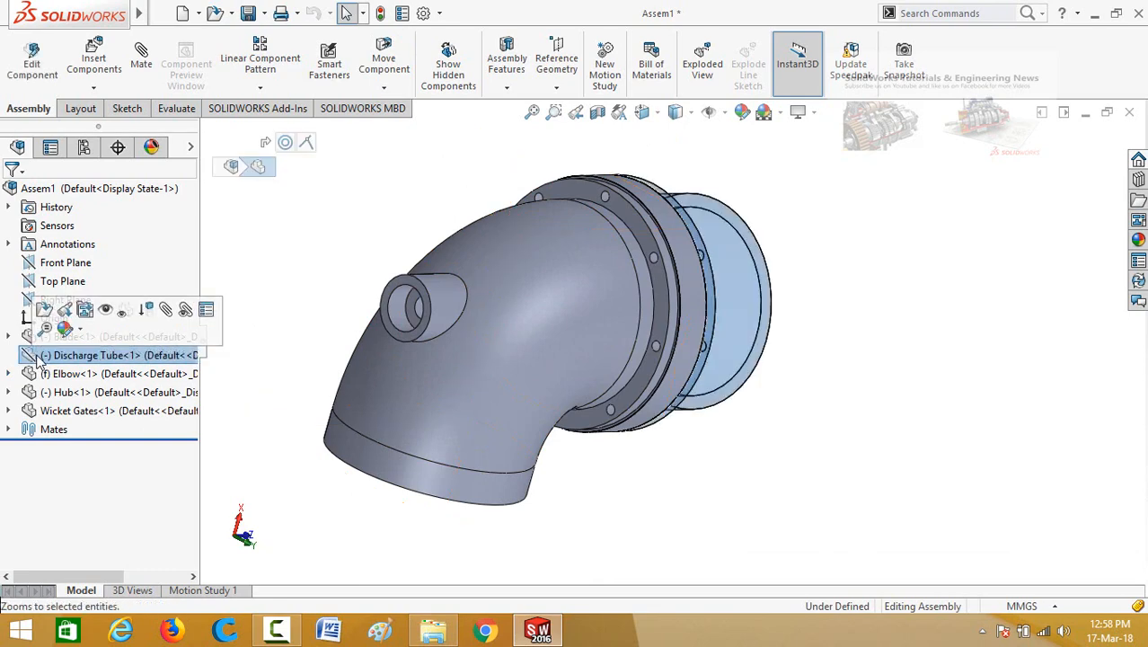
left_click(106, 310)
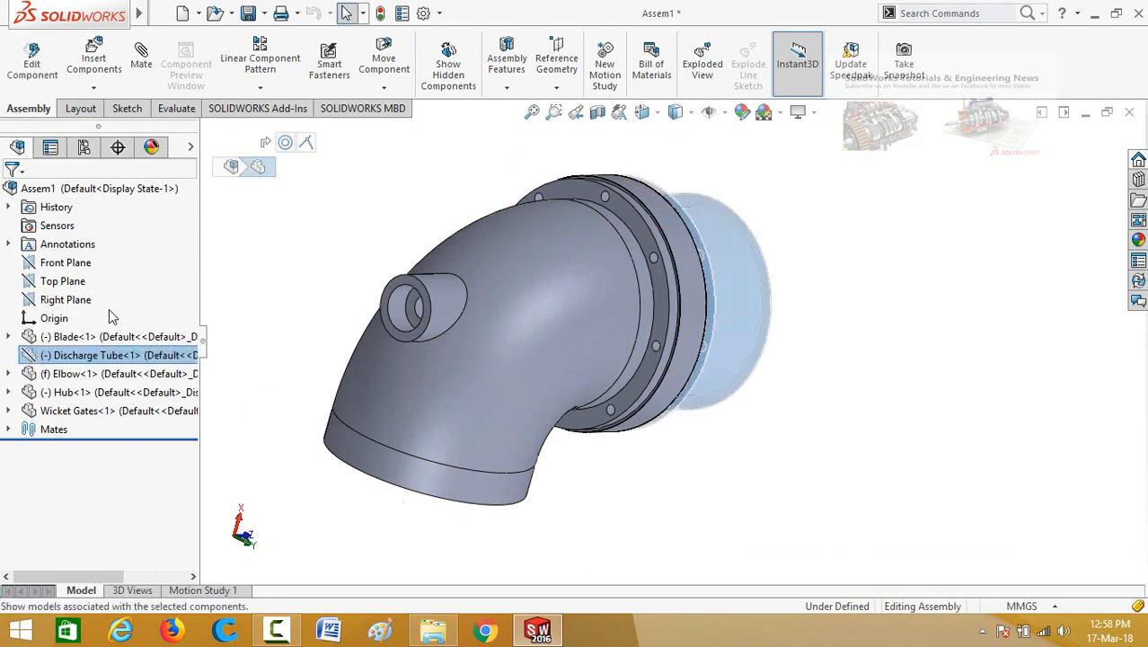
left_click(369, 236)
Step: Inspect the flange joint between the Elbow and Wicket Gates, and open the Elbow part in its own window
scroll(491, 180, "up", 1)
middle_click_drag(491, 180, 510, 156)
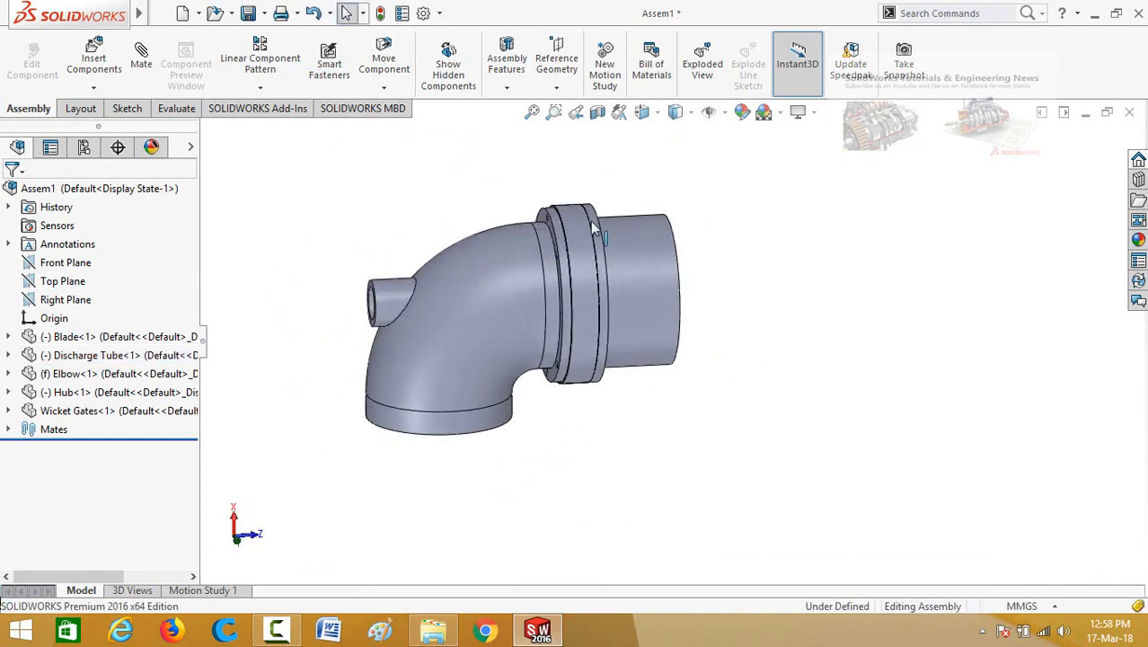
scroll(593, 236, "down", 6)
middle_click_drag(601, 250, 544, 308)
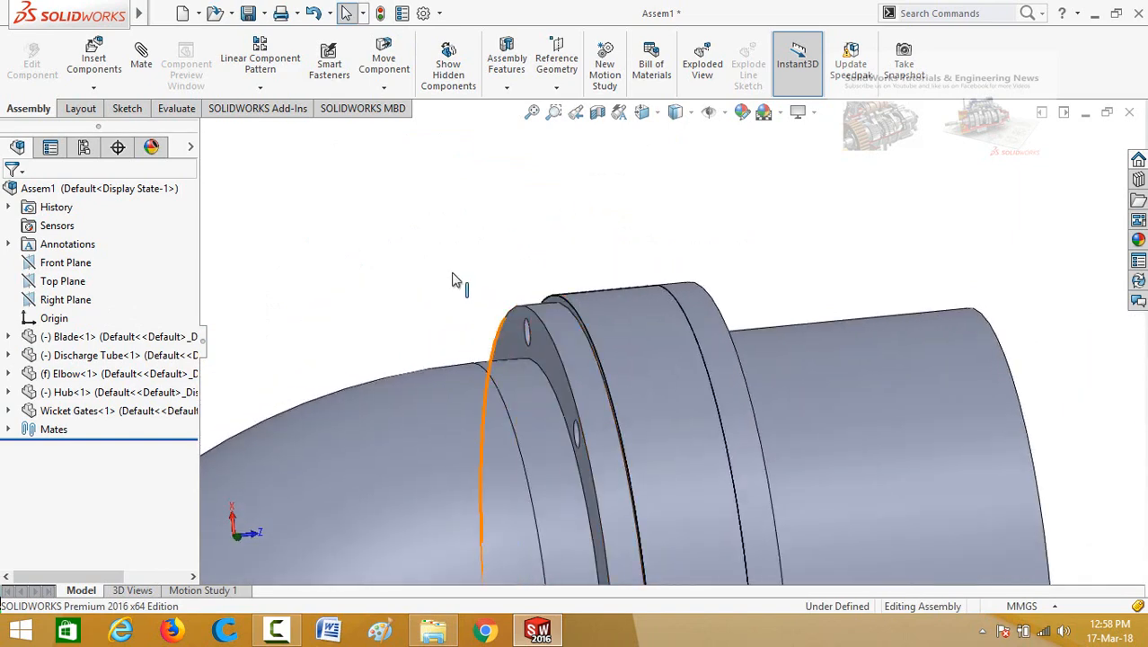
scroll(454, 280, "up", 3)
left_click(615, 356)
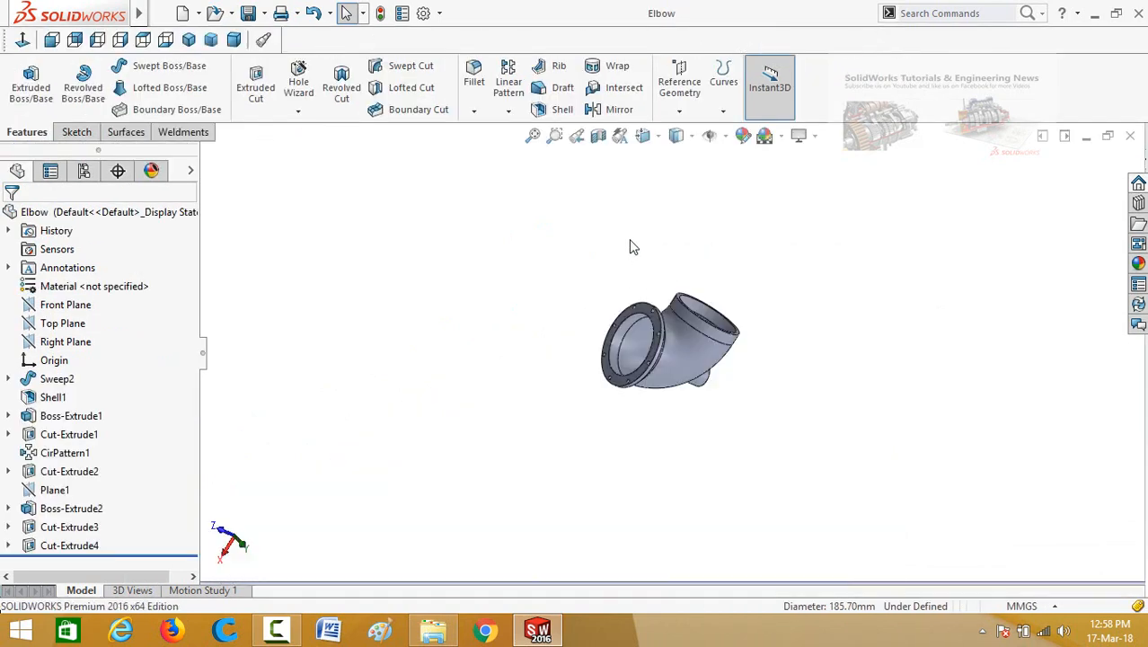
middle_click_drag(590, 285, 827, 172)
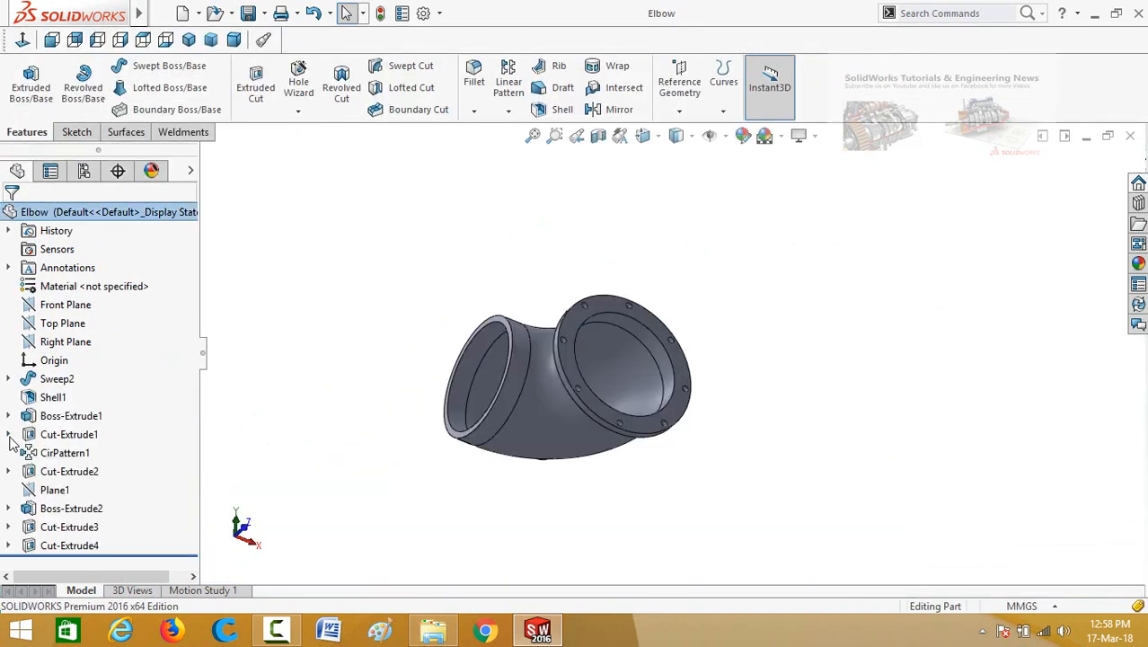
Step: Edit Sketch9 of the Elbow's Boss-Extrude1 flange
left_click(8, 416)
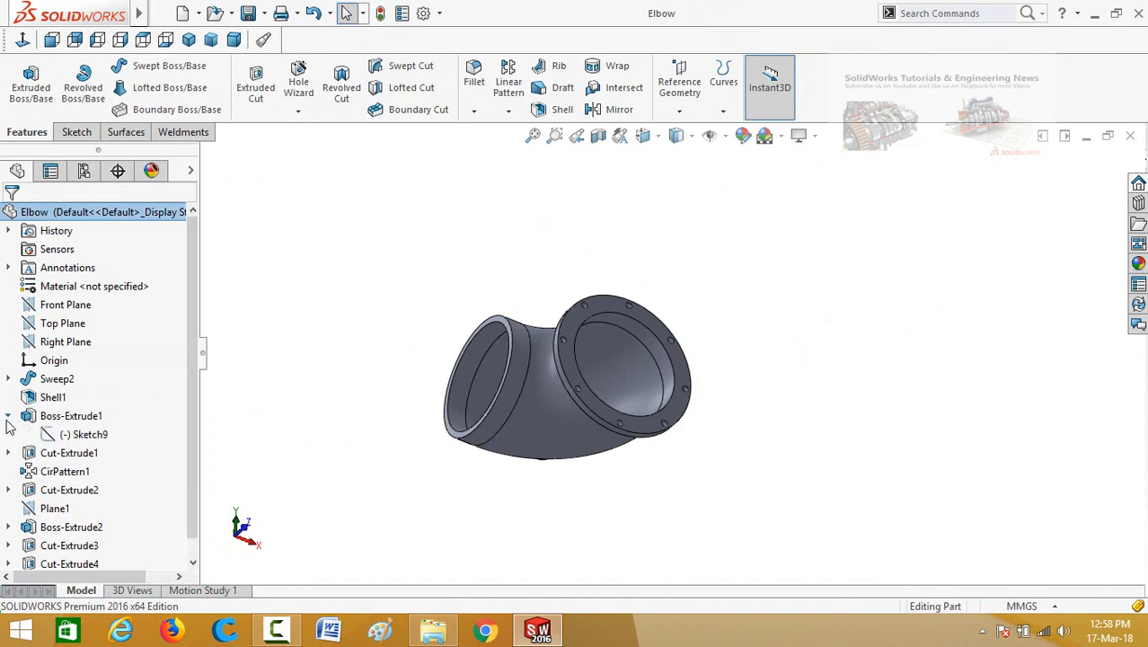
left_click(56, 434)
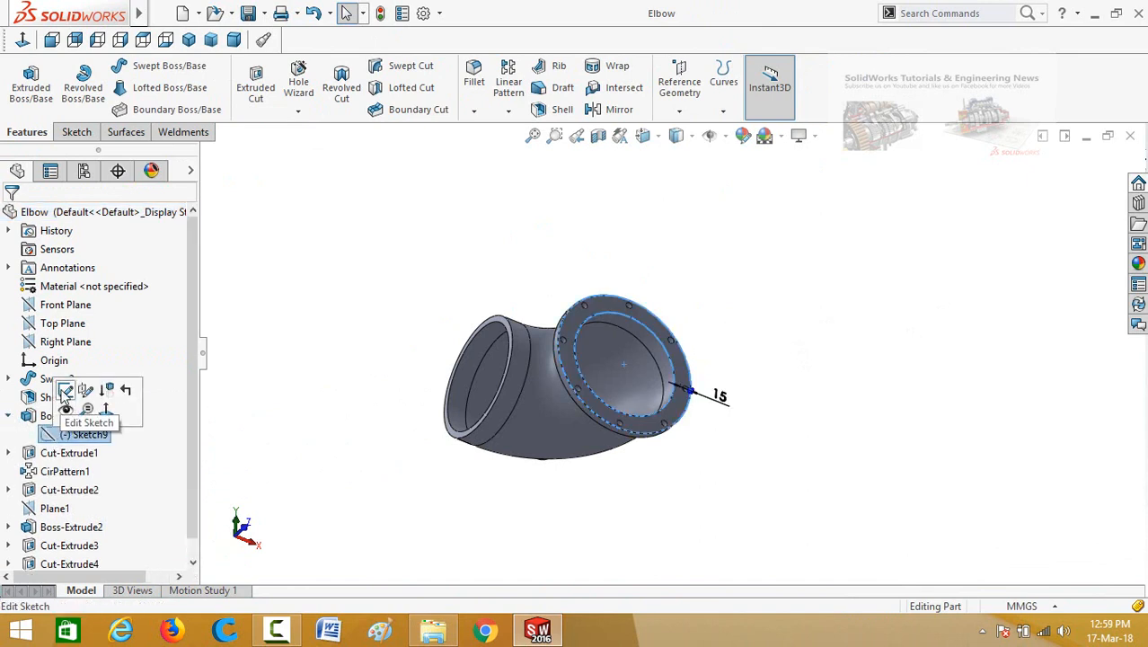
left_click(74, 395)
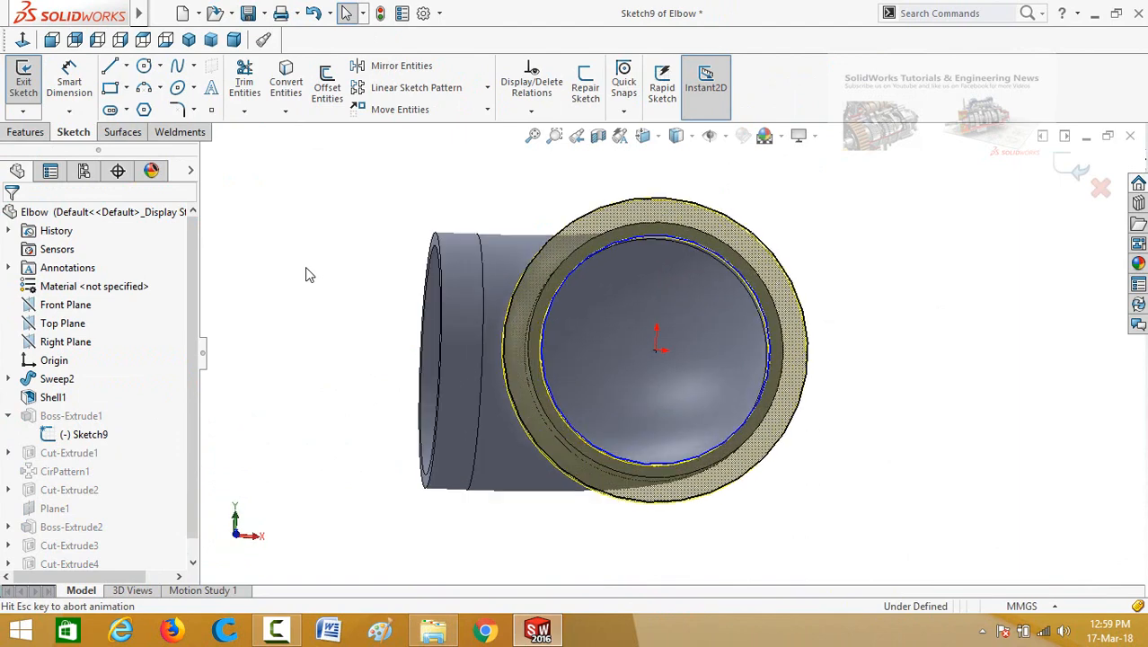
Step: Delete the 15 mm flange width dimension from the sketch
scroll(813, 359, "down", 1)
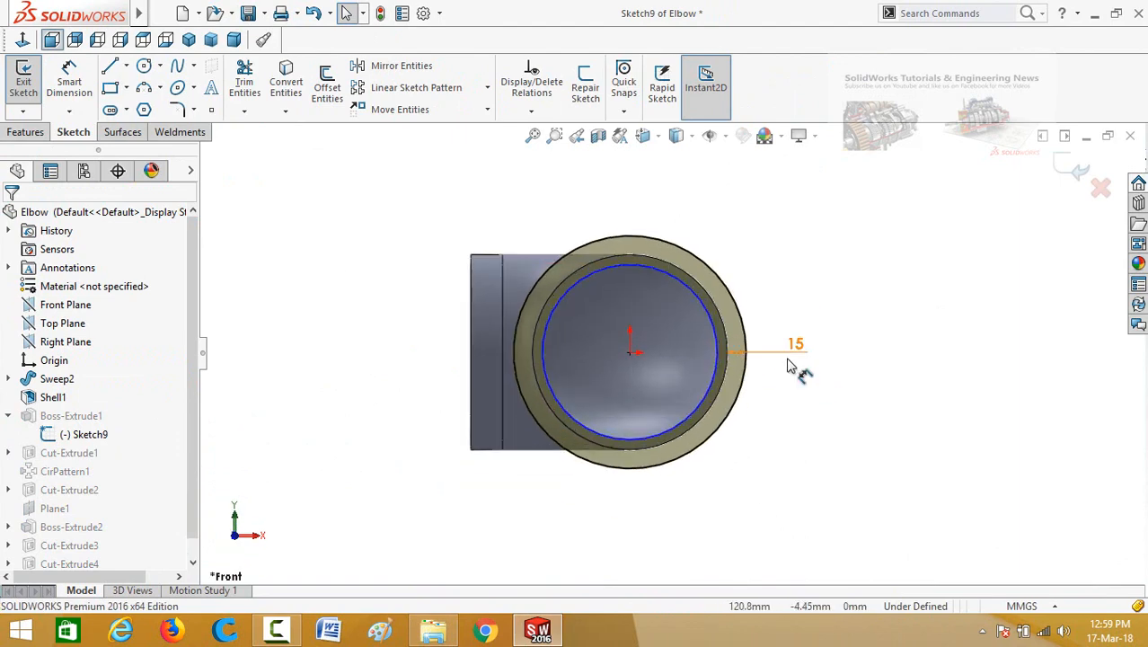
left_click_drag(790, 349, 802, 385)
key("Delete")
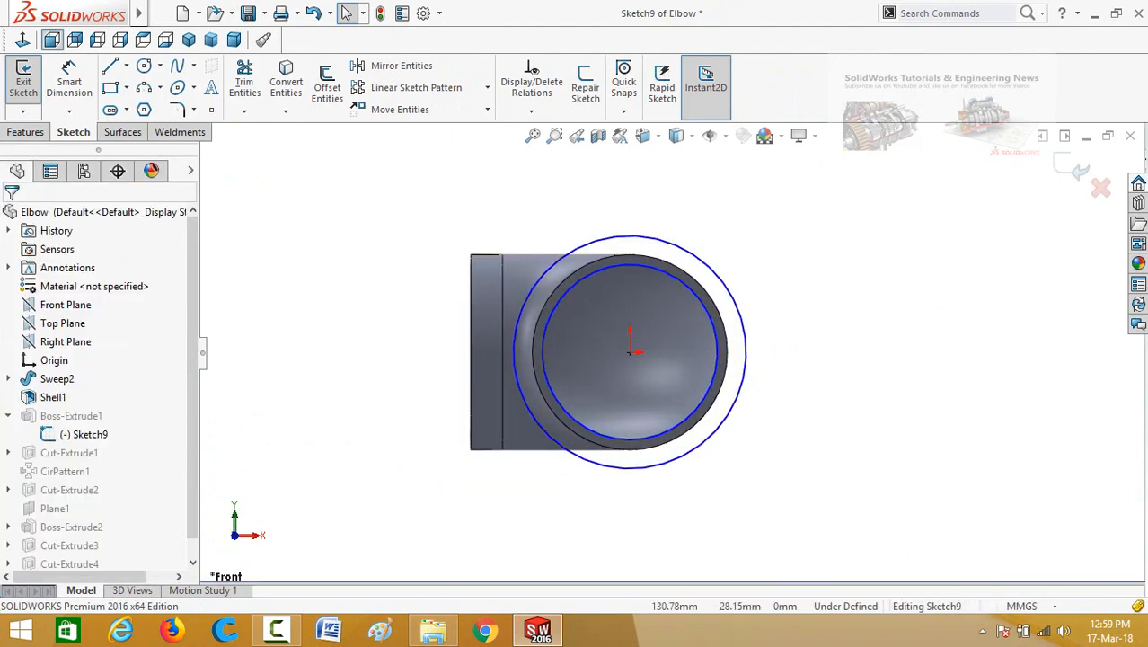
Step: Dimension the flange sketch's outer circle to a diameter of 189.70 mm and finish the sketch
right_click_drag(796, 511, 777, 342)
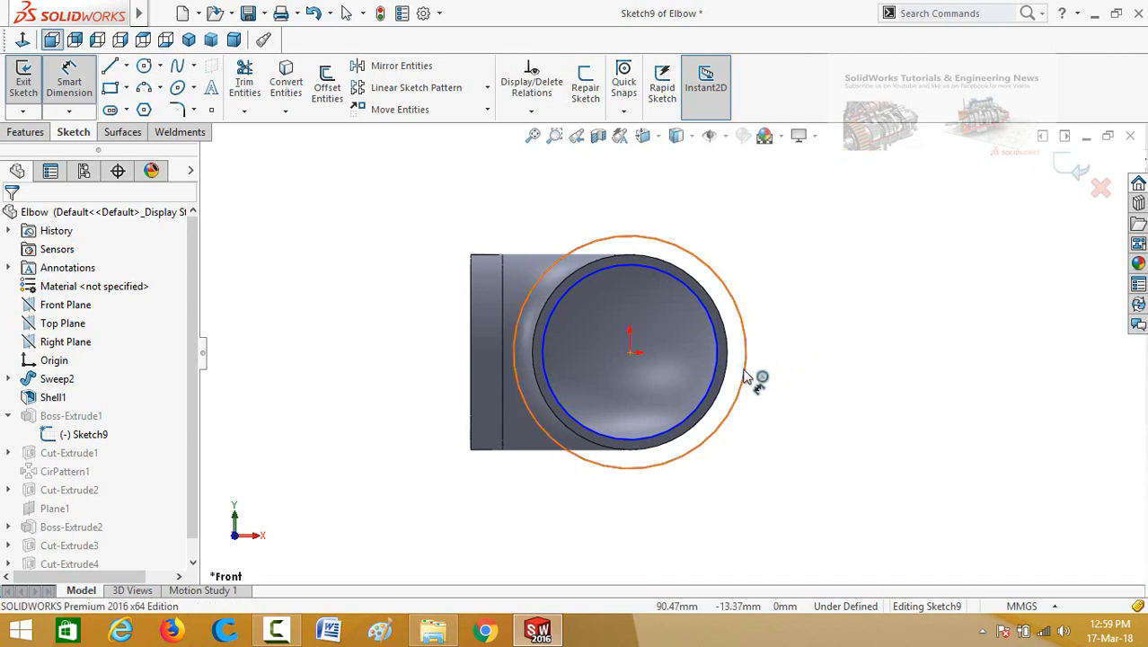
left_click(751, 379)
left_click(867, 413)
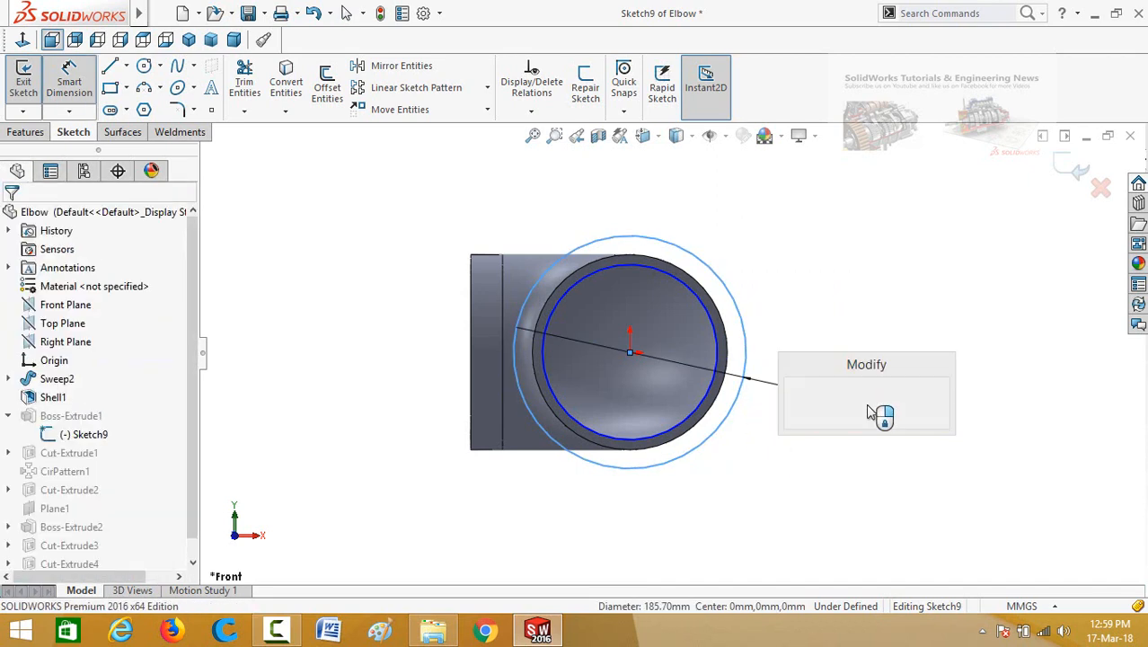
type("189")
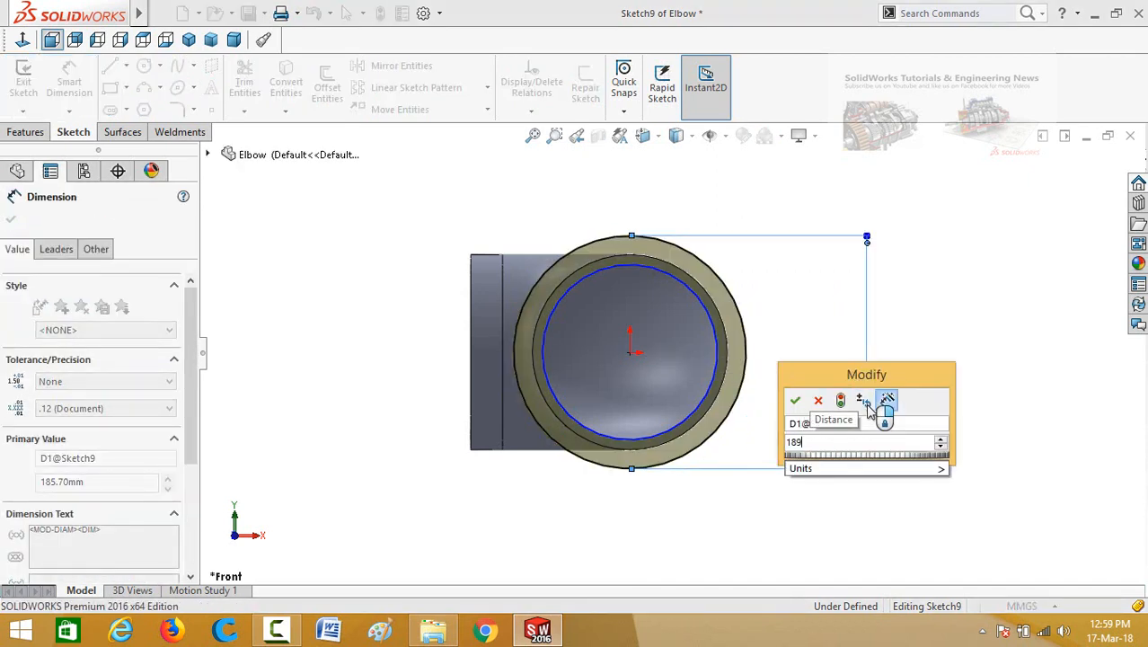
type(".70")
key("Return")
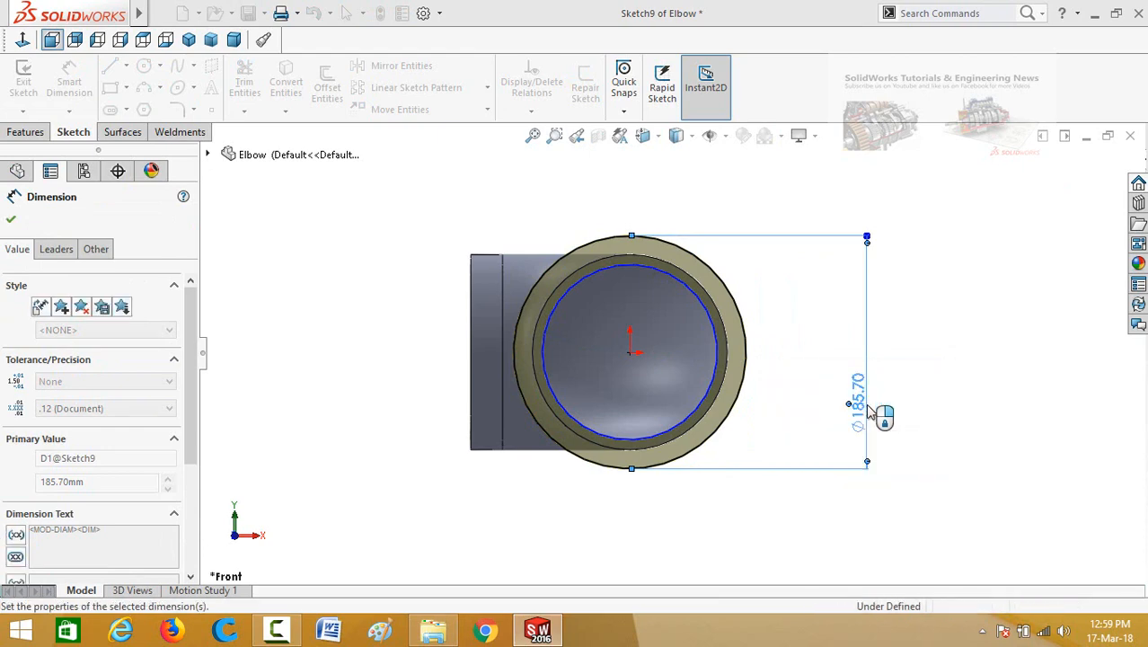
left_click(1065, 171)
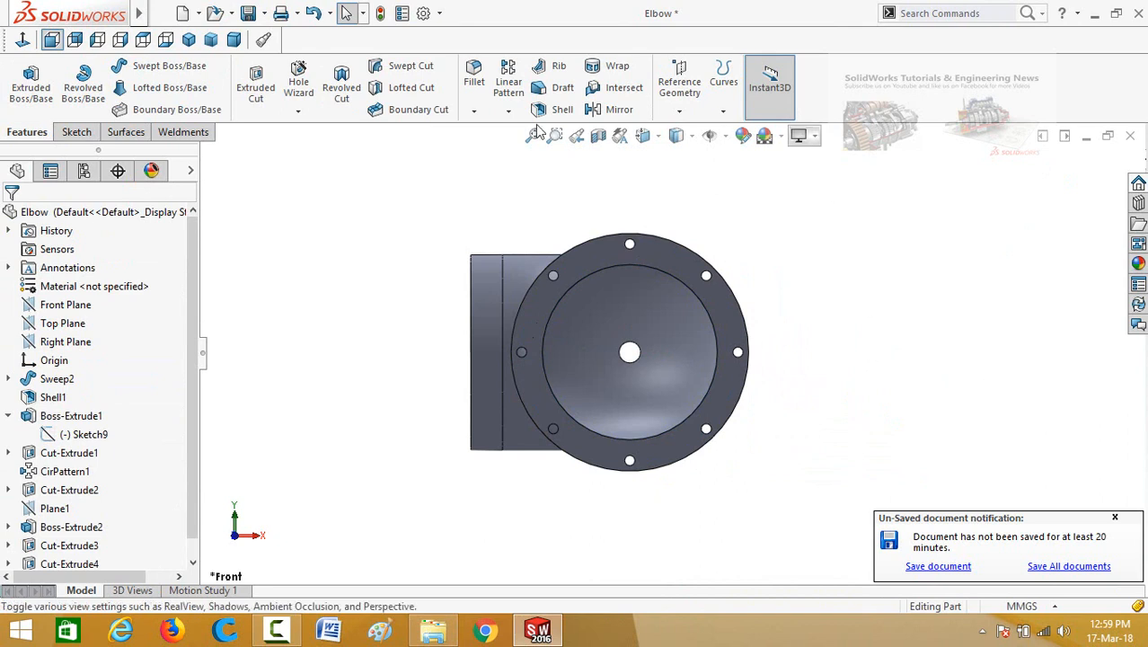
Step: Edit Sketch10 of Cut-Extrude1 and delete the short horizontal construction line across the flange that locates the bolt circle
left_click(8, 453)
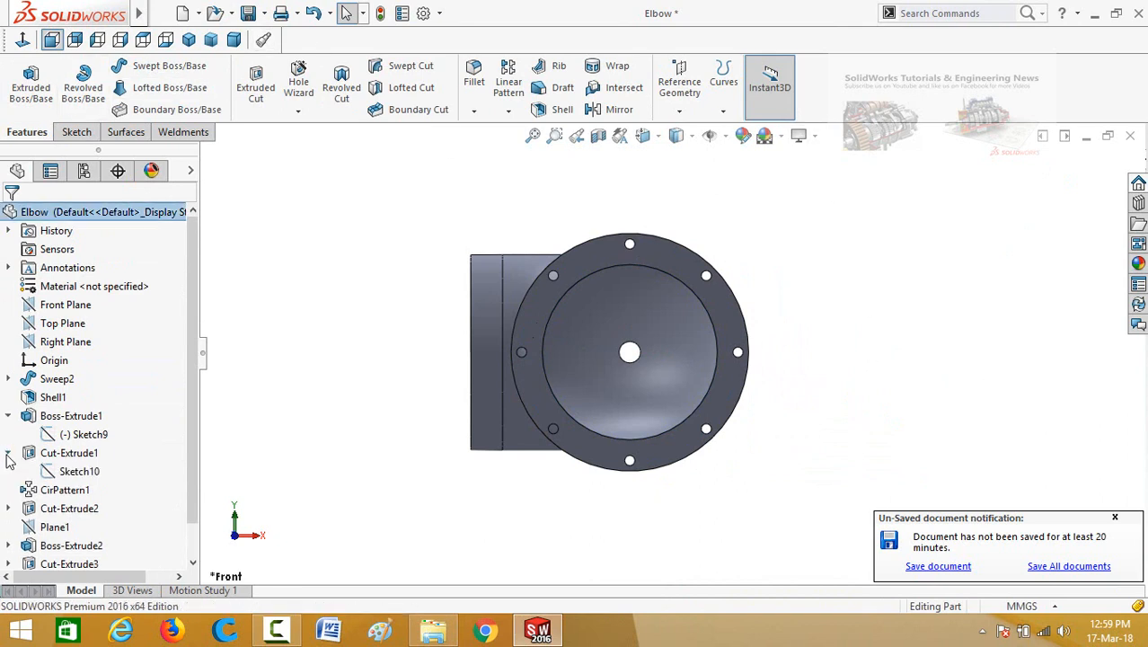
left_click(78, 472)
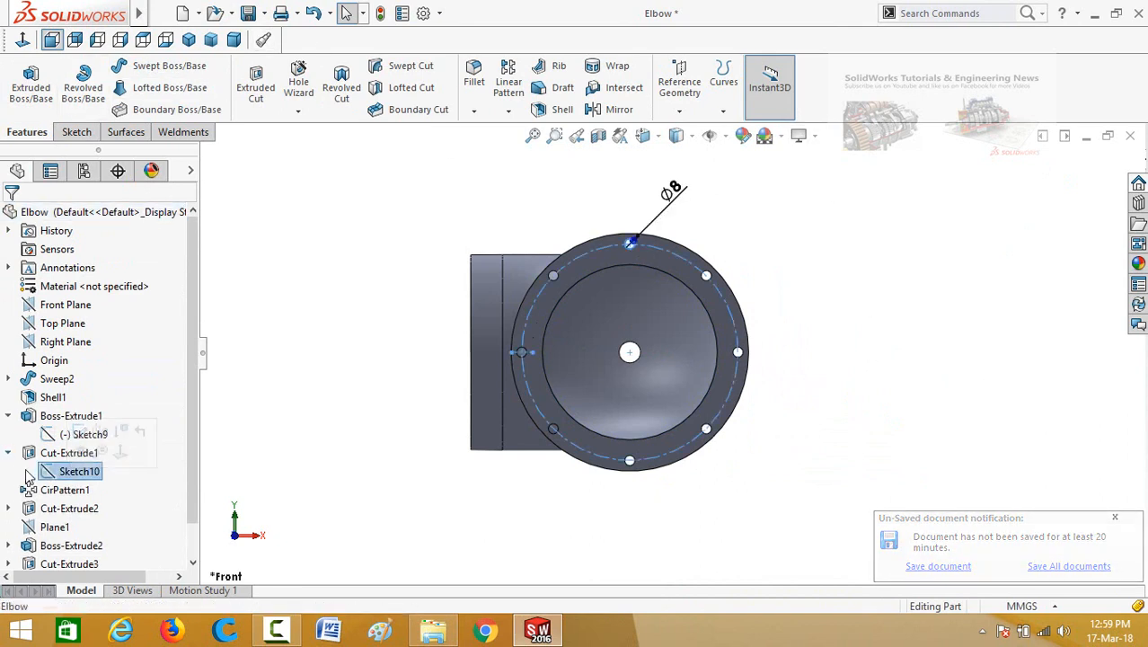
left_click(79, 434)
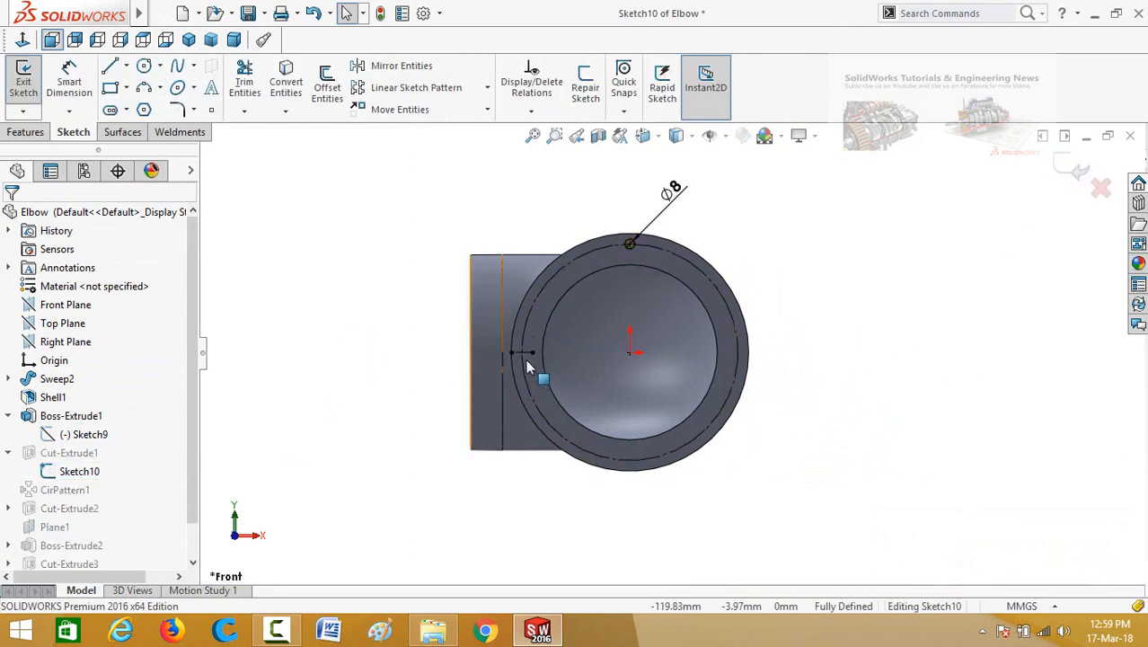
scroll(528, 367, "down", 3)
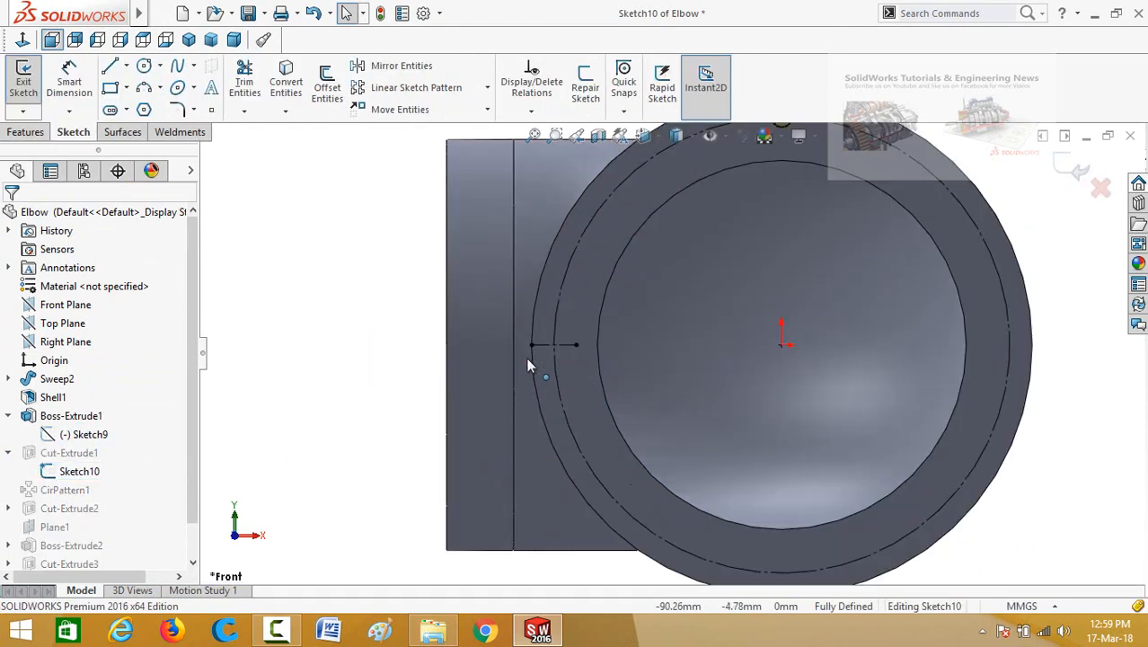
scroll(528, 366, "down", 2)
left_click(568, 338)
key("Delete")
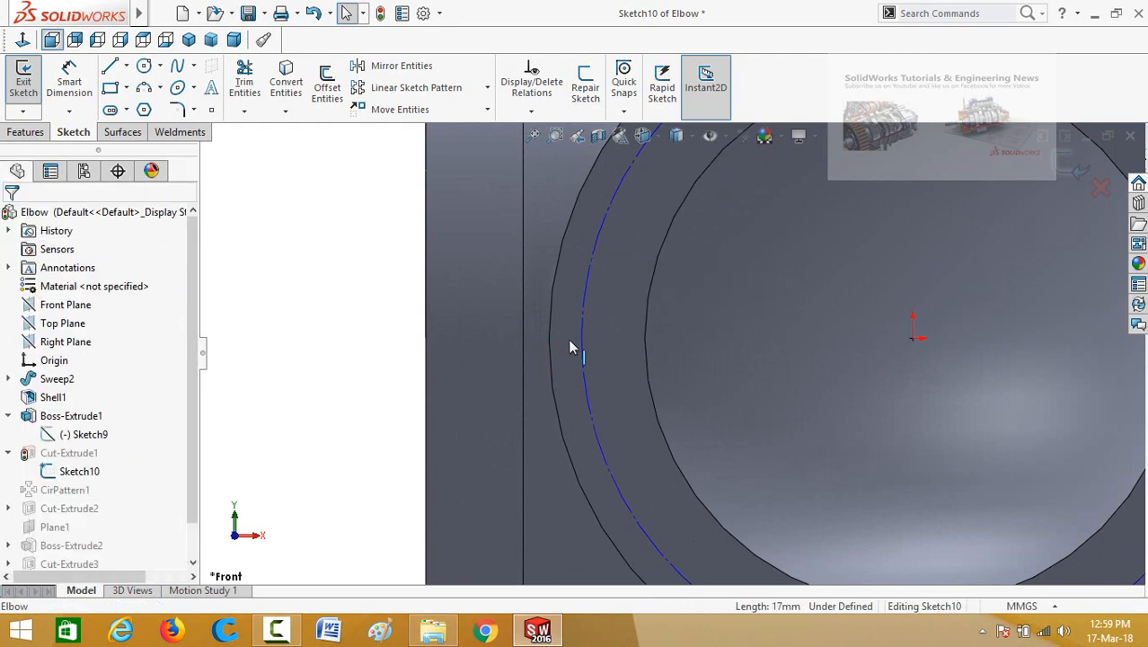
Step: Dimension the bolt-hole construction circle to a diameter of 174.7 mm, then finish the sketch and return to the assembly
key("f")
right_click_drag(481, 400, 469, 260)
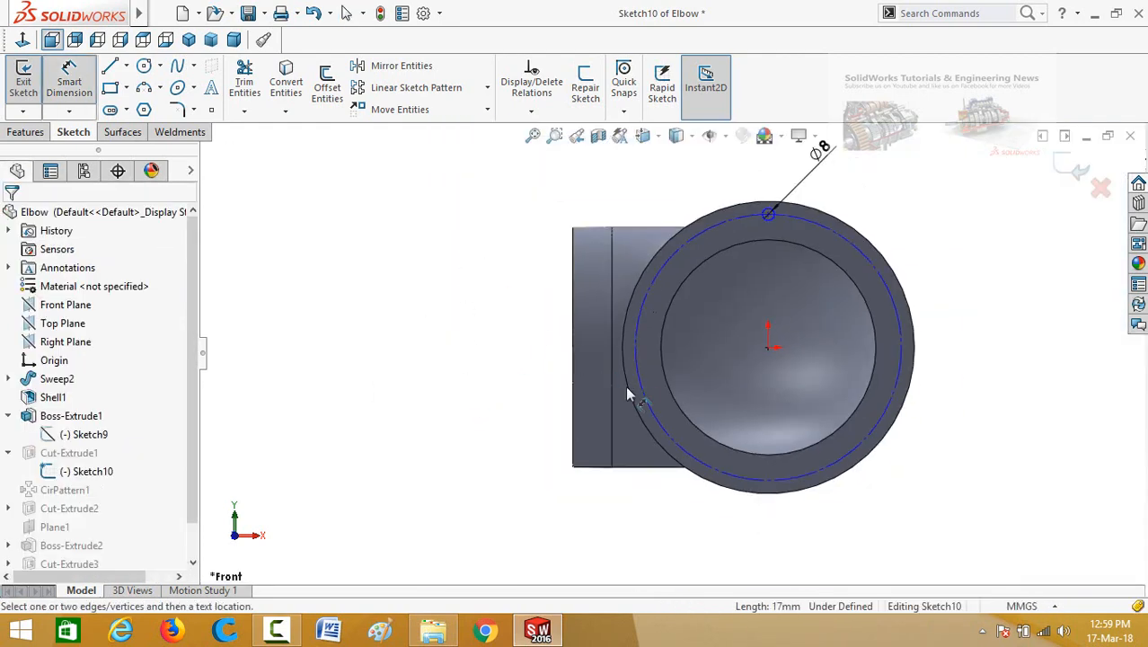
left_click(644, 391)
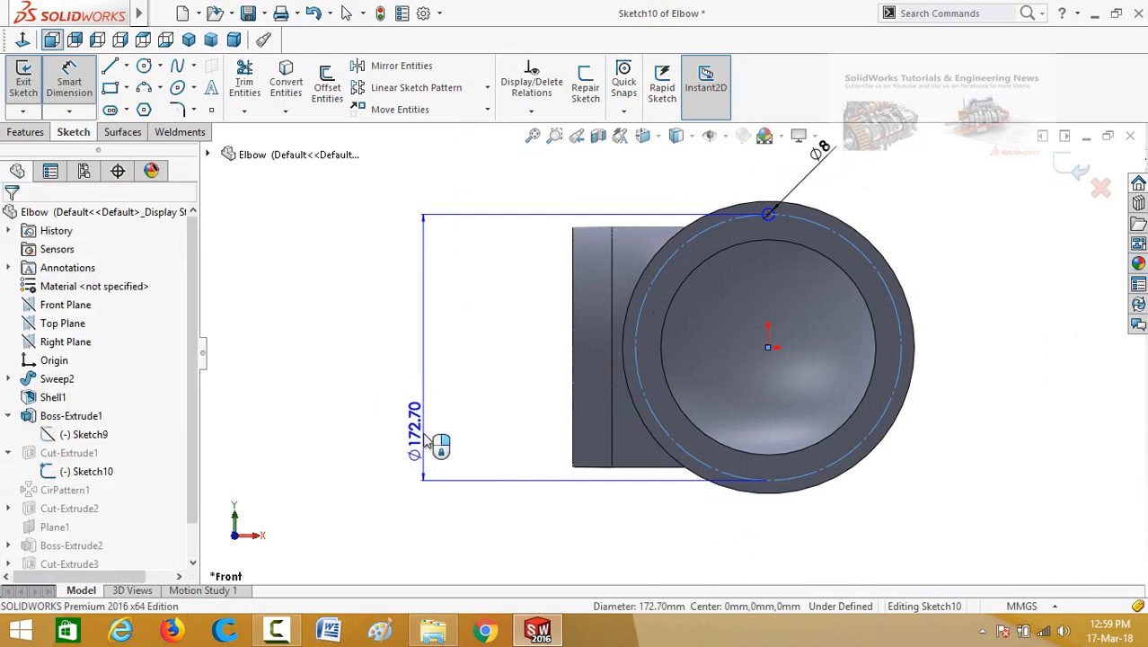
left_click(431, 440)
type("17")
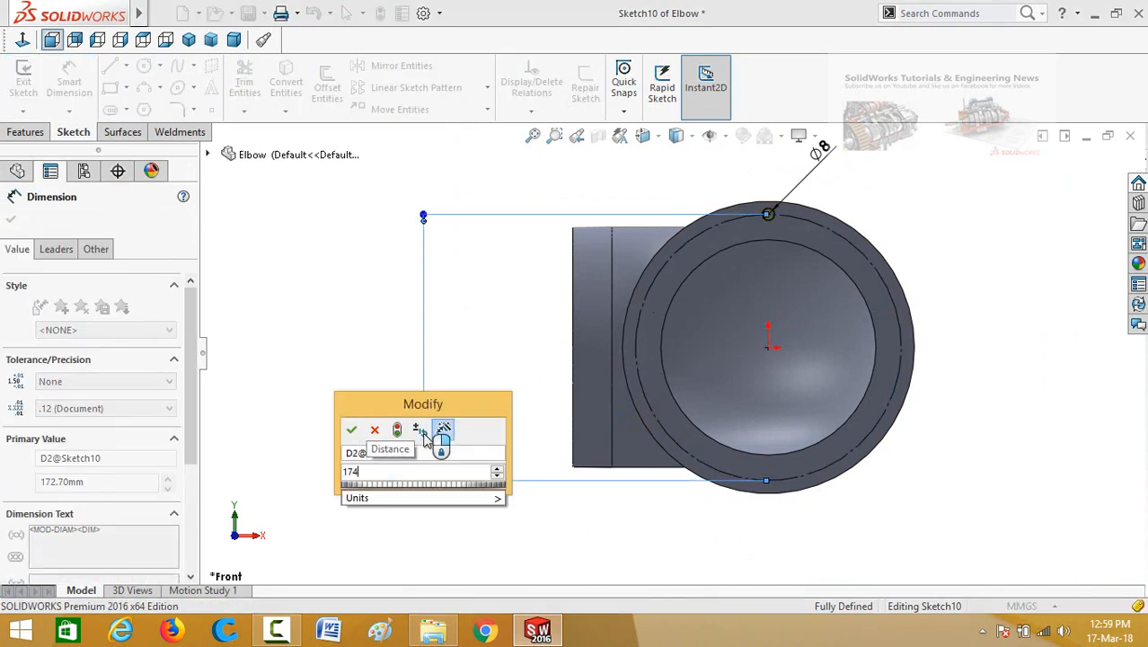
type("4.7")
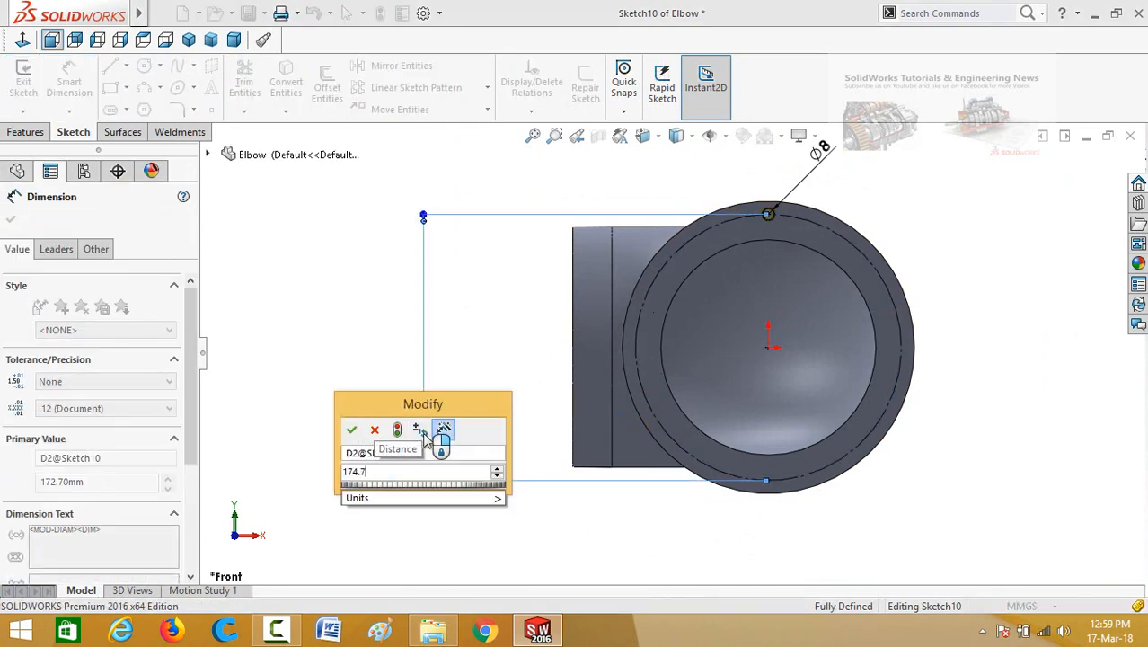
key("Return")
key("f")
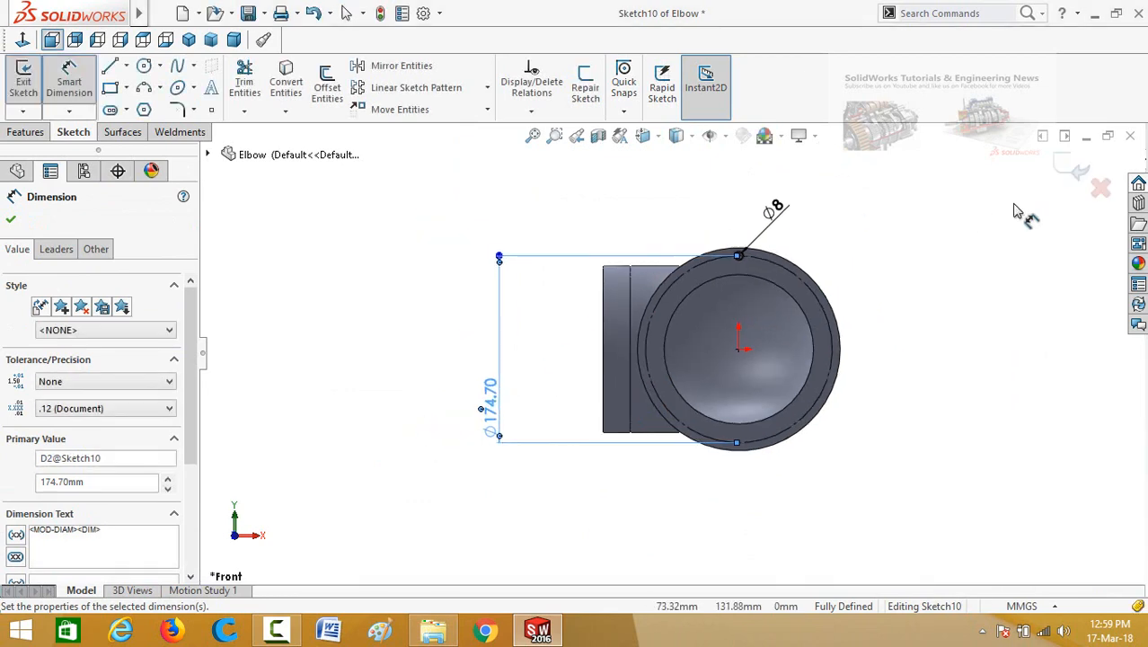
left_click(1069, 172)
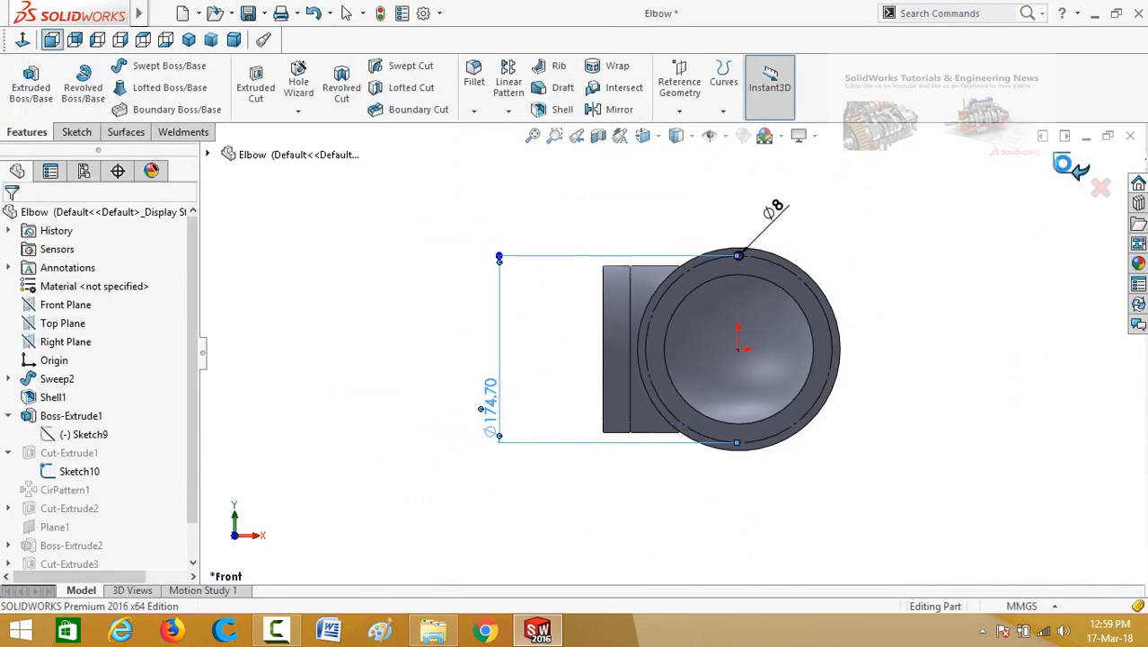
left_click(1086, 137)
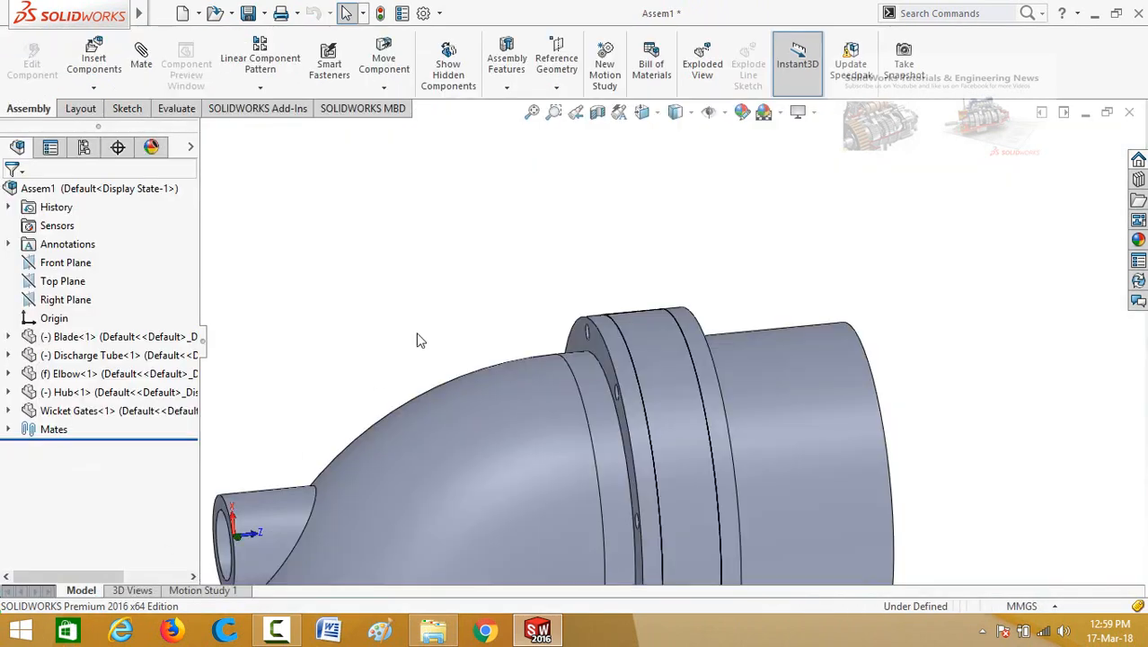
Step: Add a concentric mate between a bolt hole of the Discharge Tube flange and the matching hole of the Wicket Gates
mouse_move(460, 310)
middle_mouse_down()
mouse_move(645, 260)
mouse_move(656, 270)
mouse_move(480, 319)
middle_mouse_up()
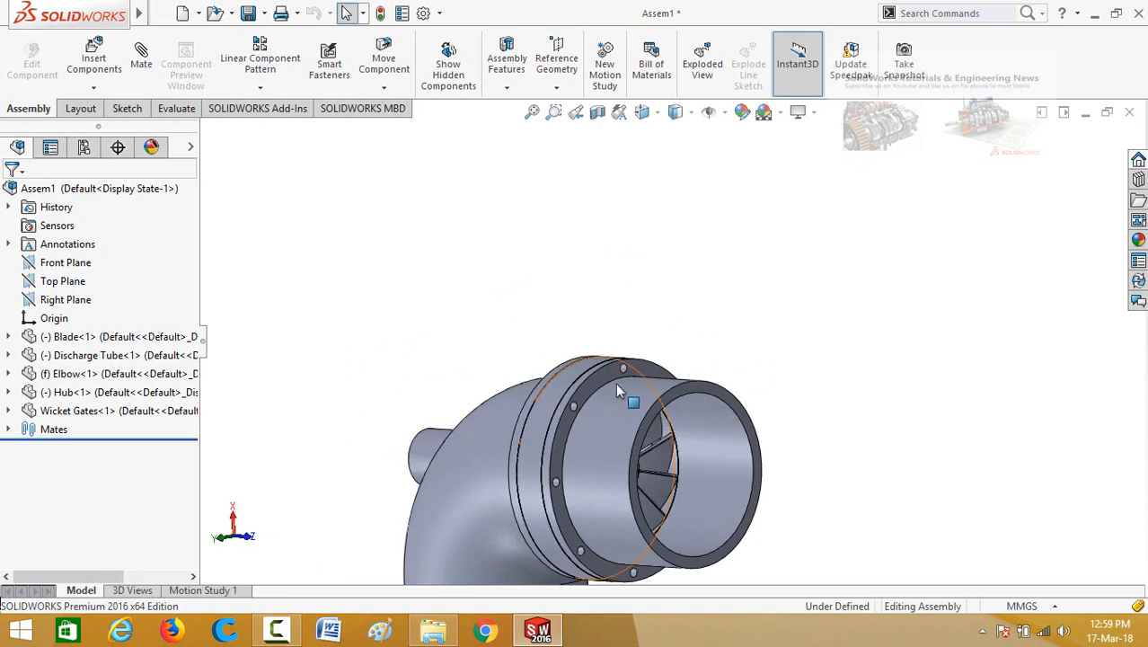
left_click(718, 367)
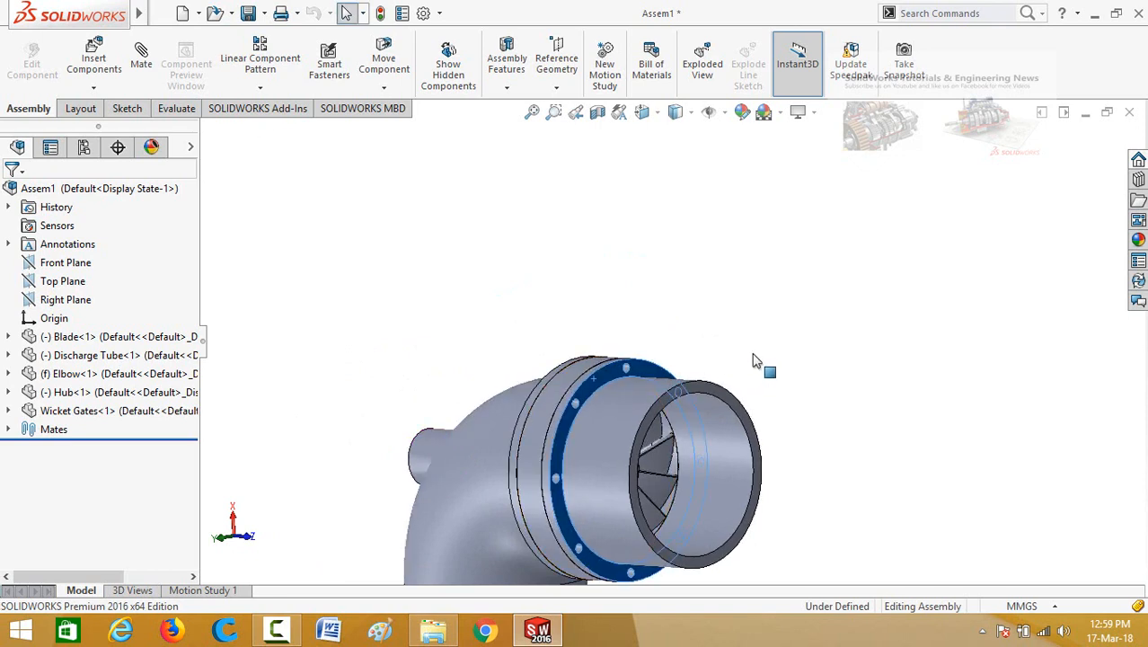
scroll(640, 318, "down", 5)
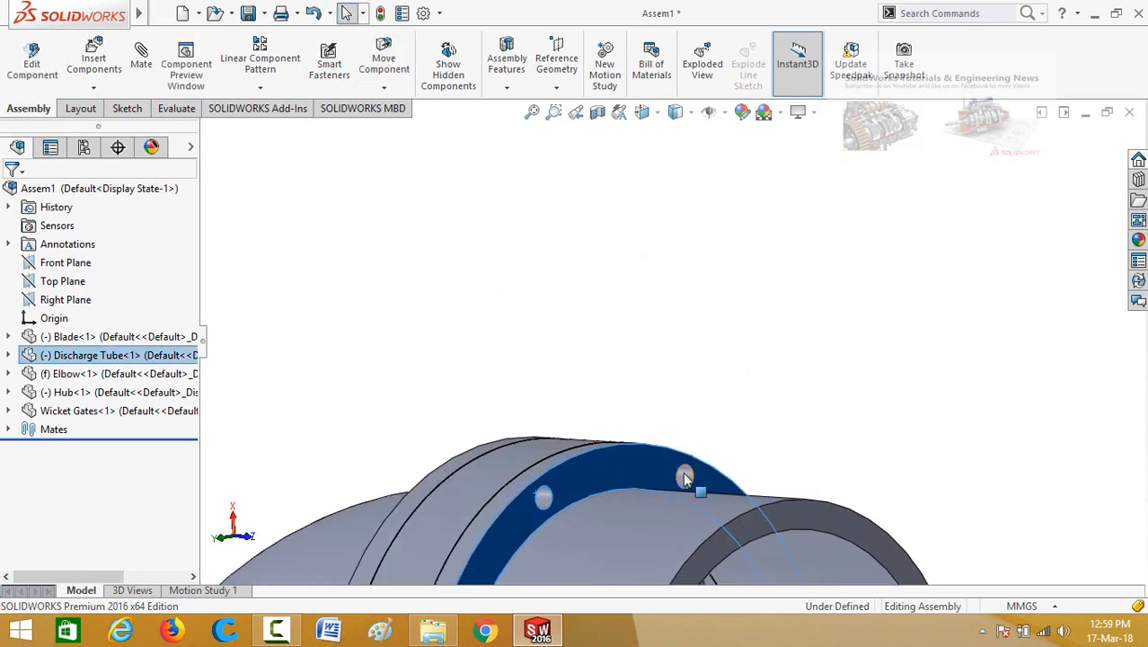
left_click(685, 478)
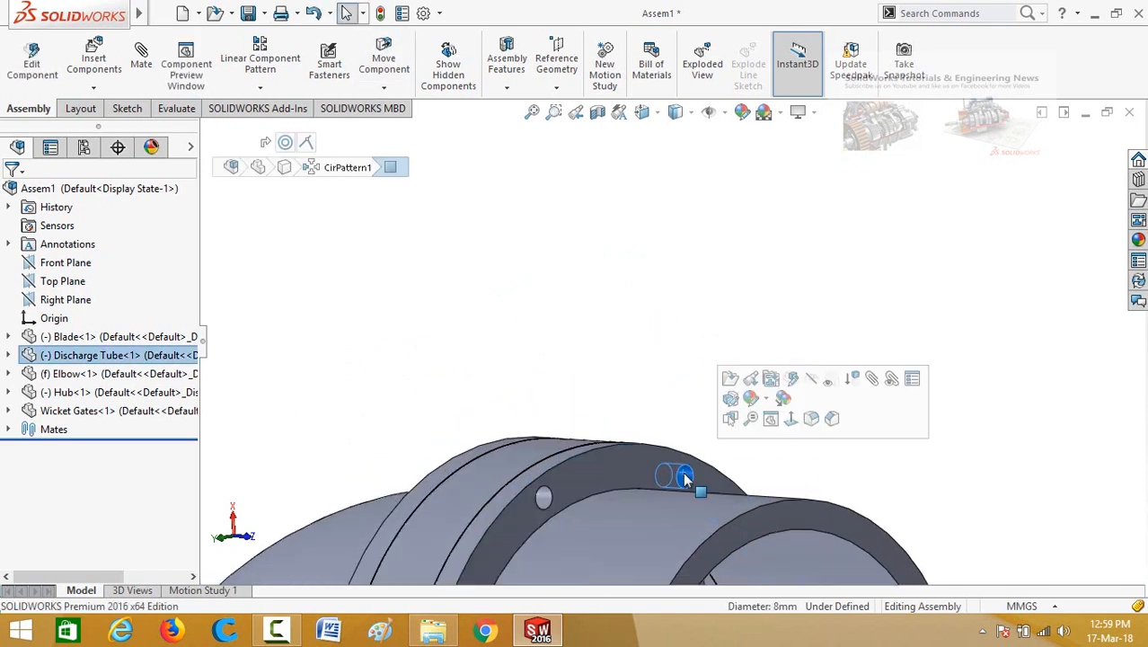
left_click(871, 378)
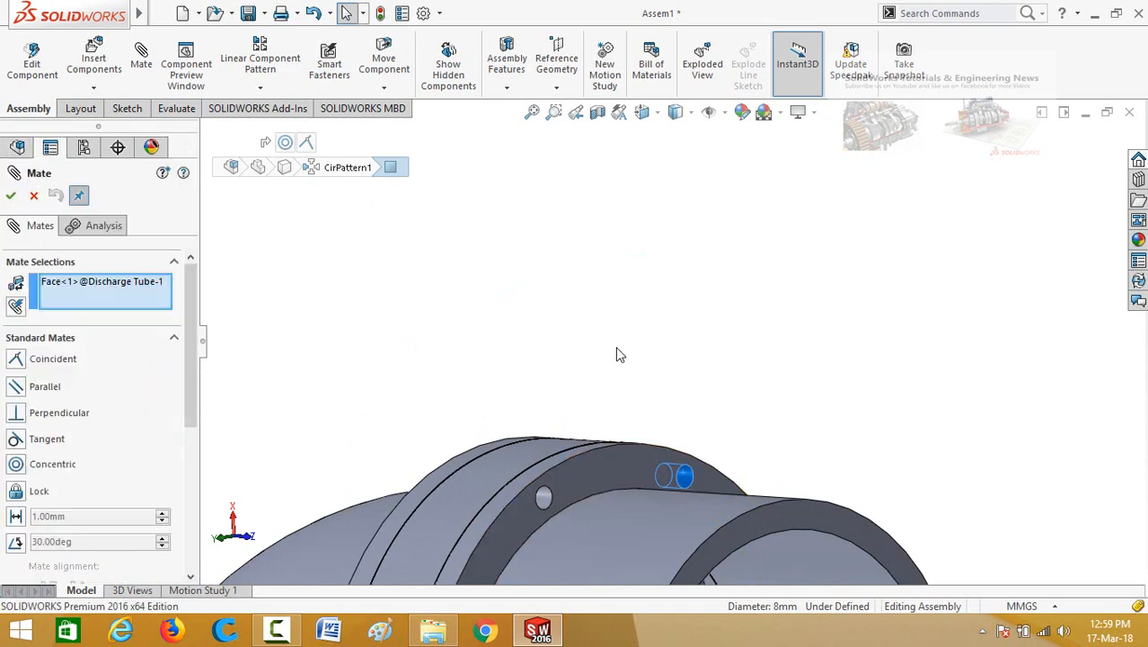
scroll(611, 353, "up", 3)
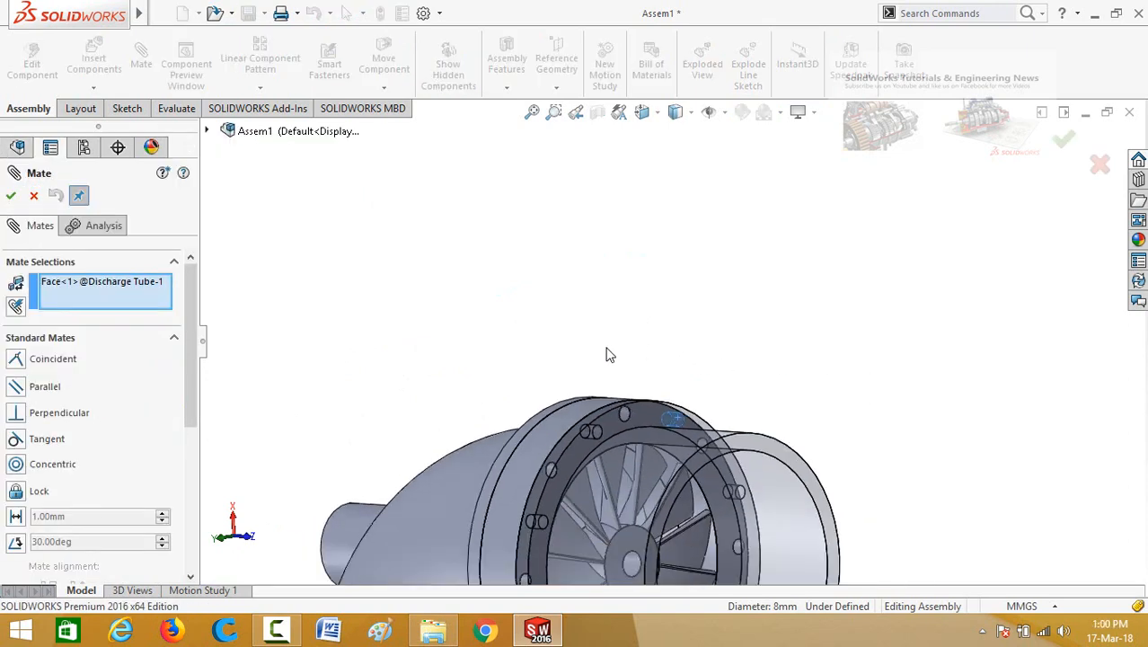
left_click(626, 414)
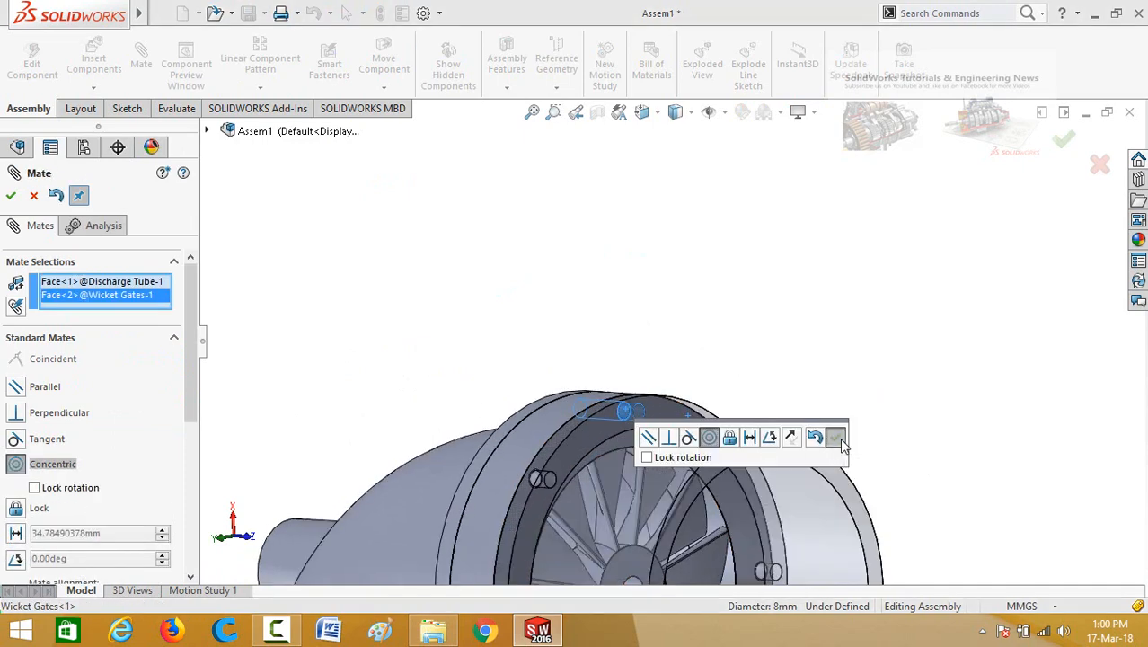
left_click(835, 438)
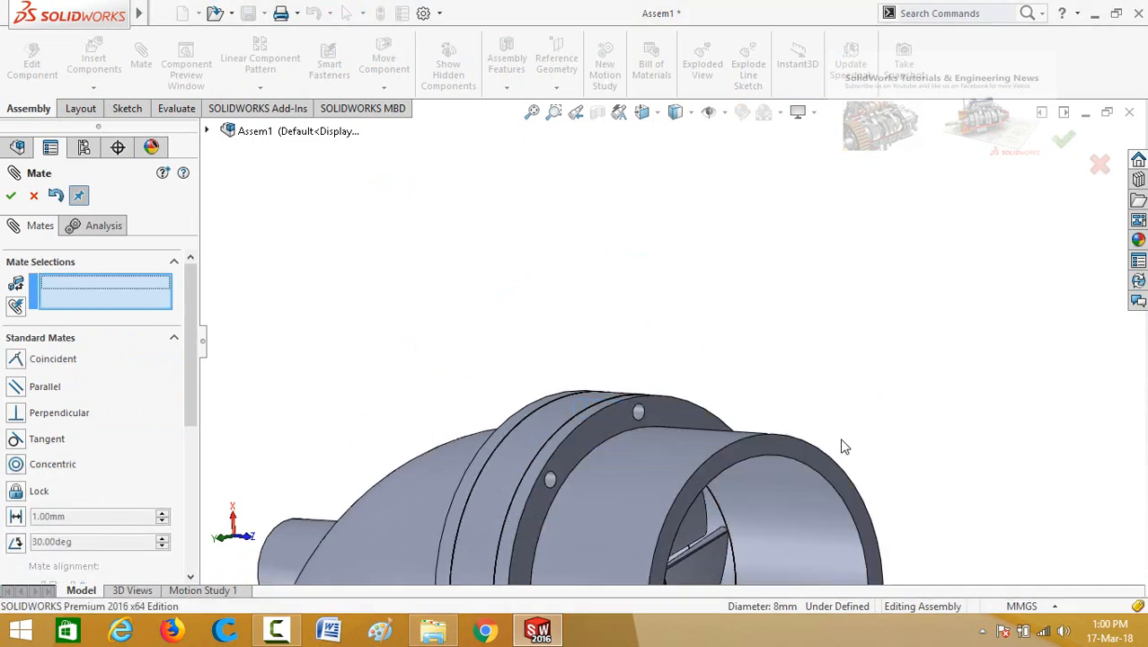
left_click(11, 198)
Step: Mate the Hub's outer cylindrical face concentric with the Discharge Tube's inner face, with the alignment flipped
scroll(400, 240, "up", 6)
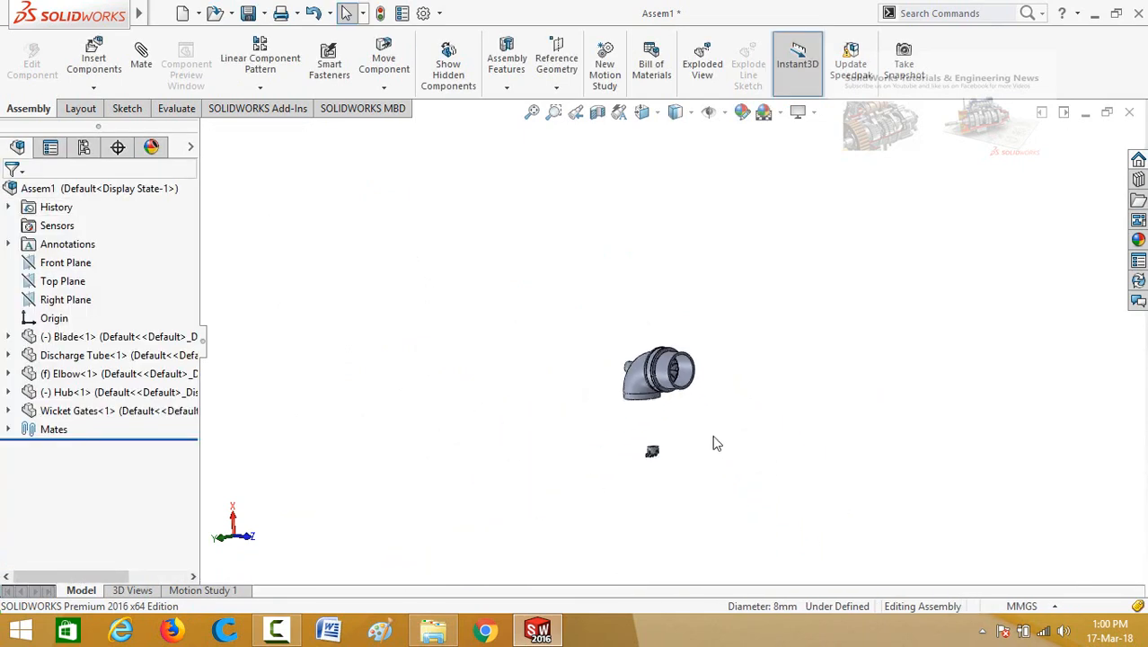
scroll(667, 435, "down", 5)
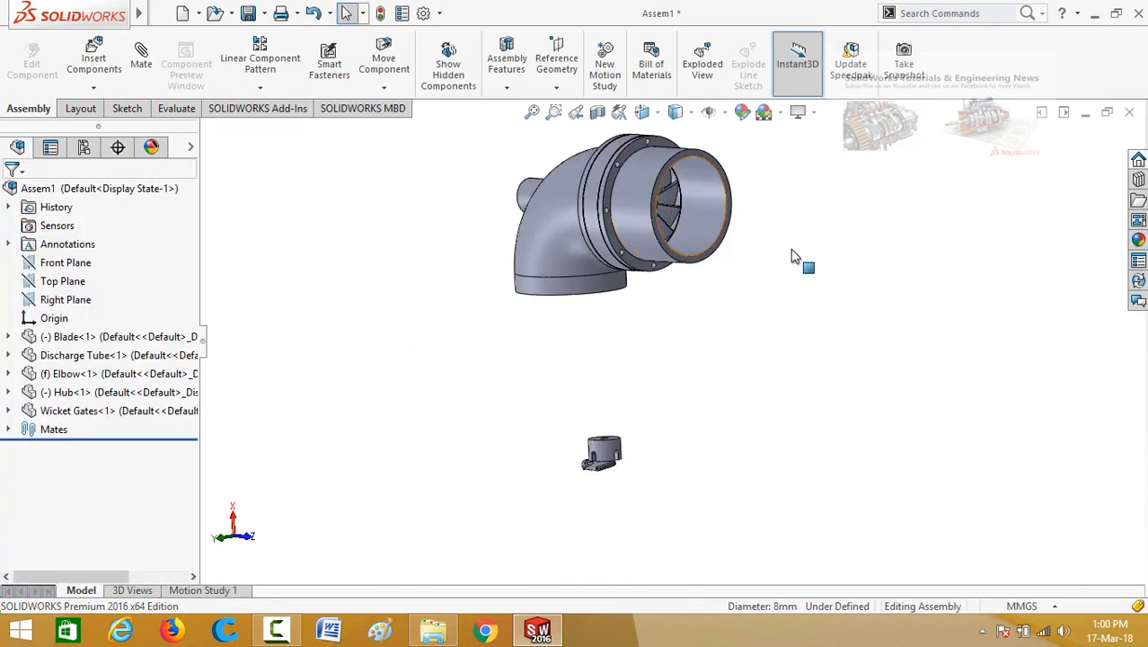
scroll(638, 425, "down", 3)
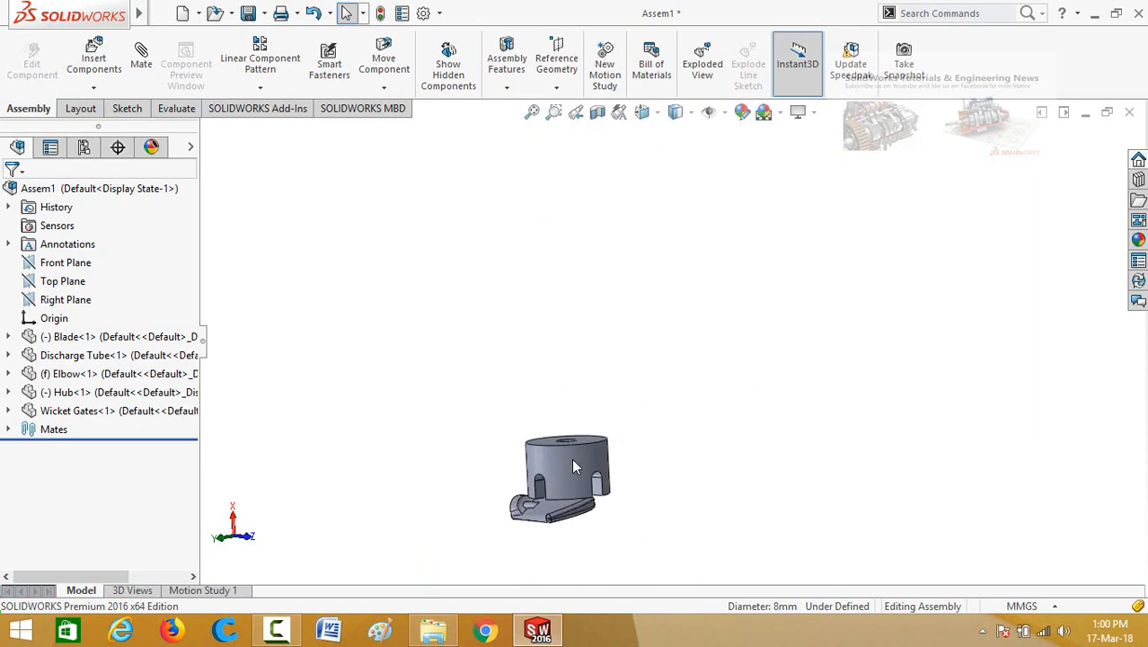
left_click(571, 458)
left_click(760, 365)
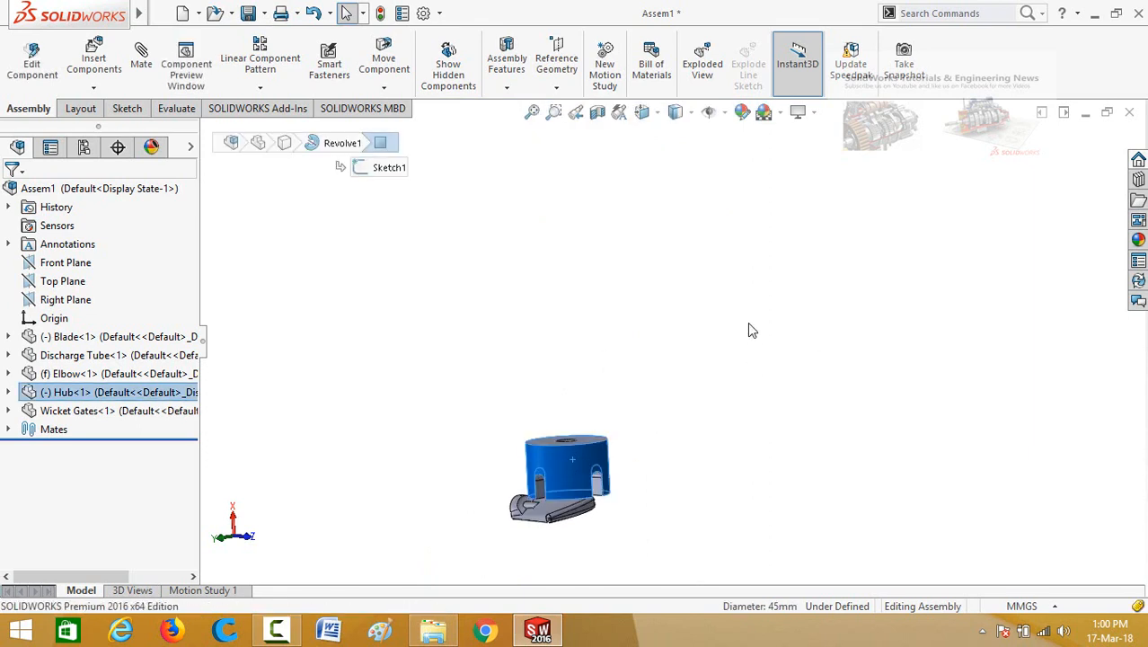
scroll(757, 329, "up", 3)
scroll(745, 287, "up", 2)
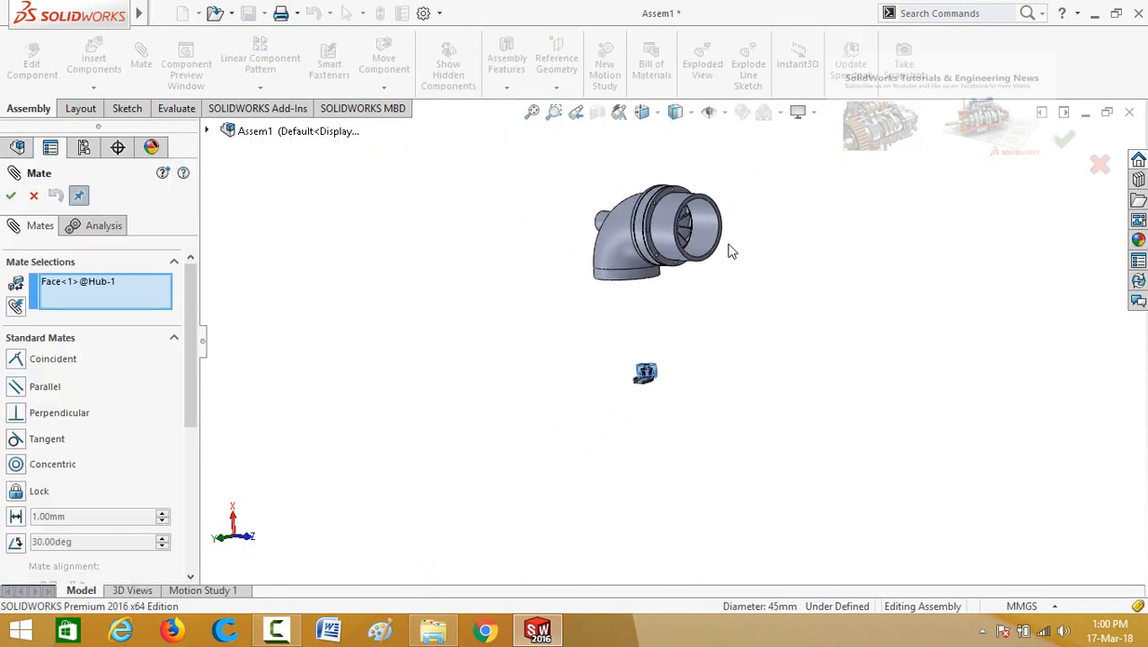
scroll(668, 247, "down", 4)
left_click(668, 253)
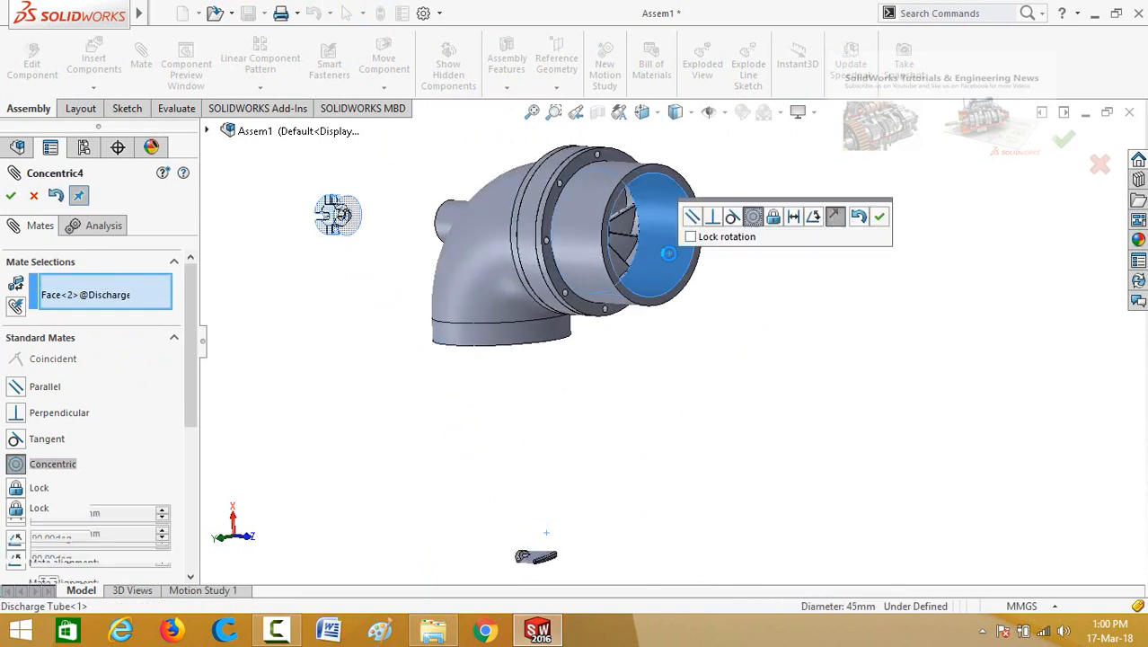
left_click(835, 219)
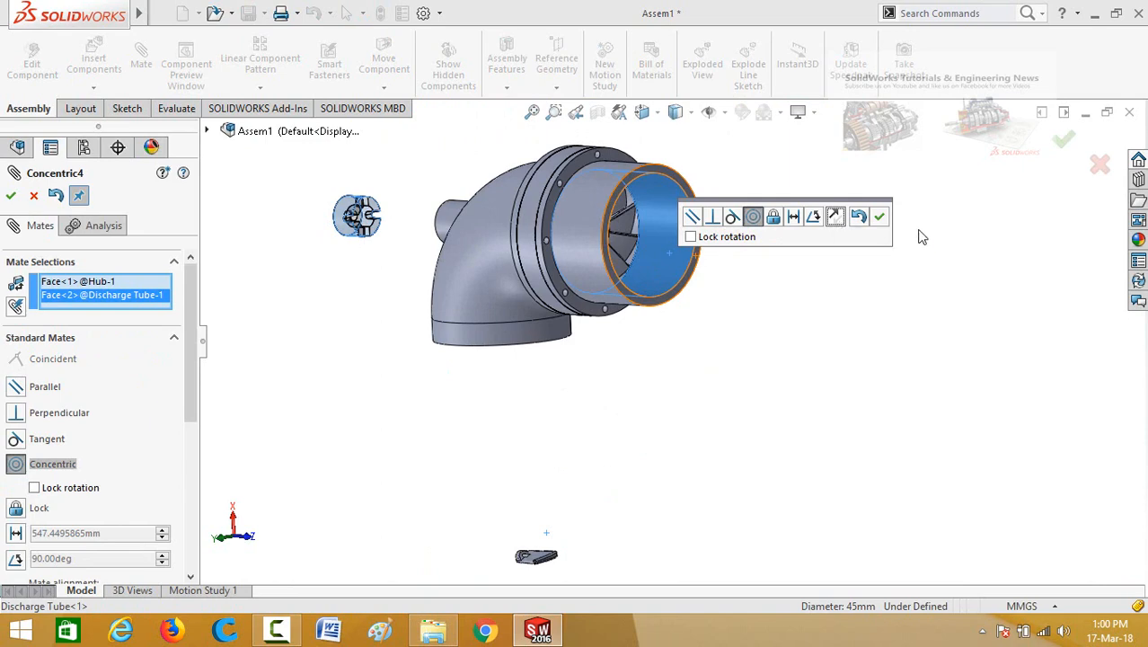
key("Return")
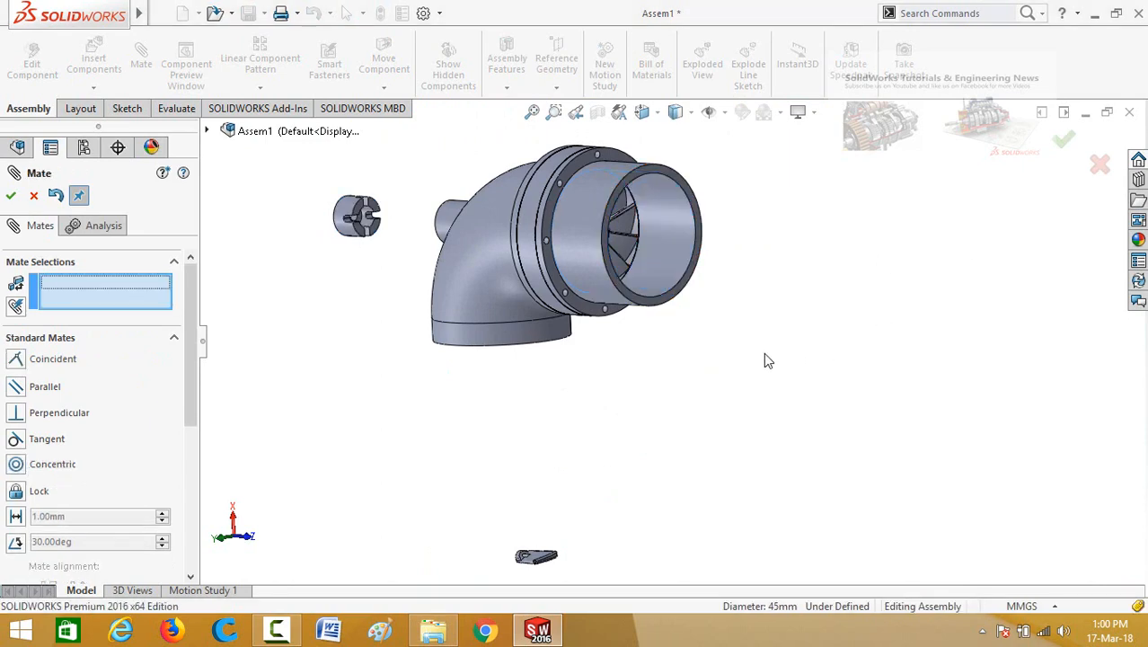
Step: Add a 30 mm distance mate between the Wicket Gates' central hub face and the Hub's flat end face, with the dimension flipped
scroll(377, 224, "down", 3)
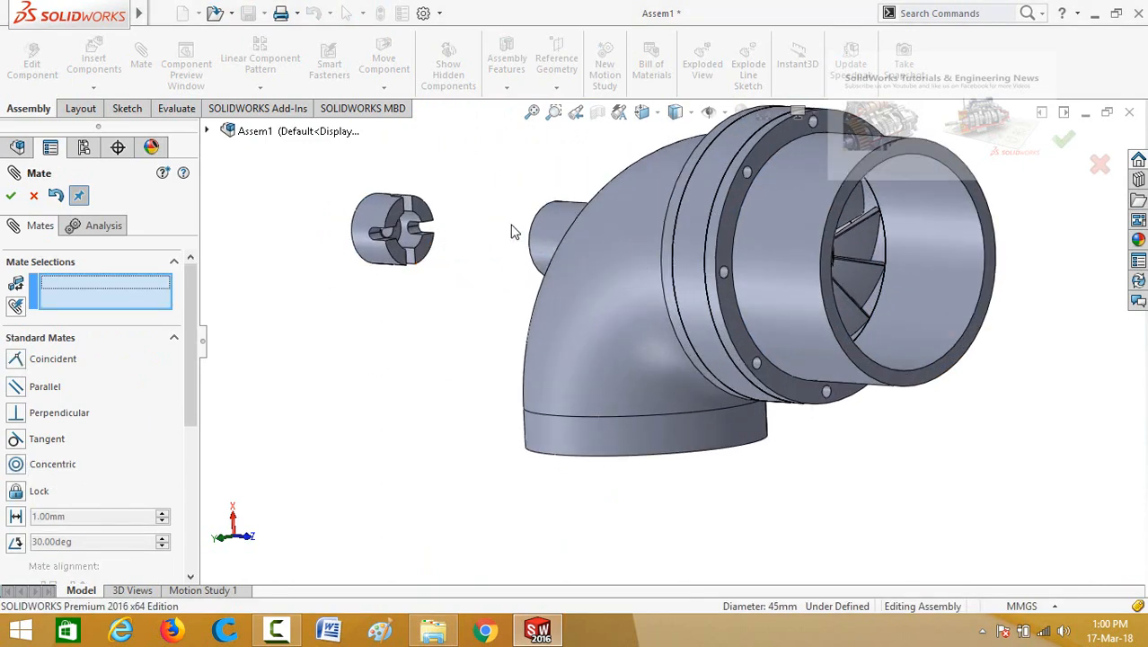
middle_click_drag(513, 228, 483, 225)
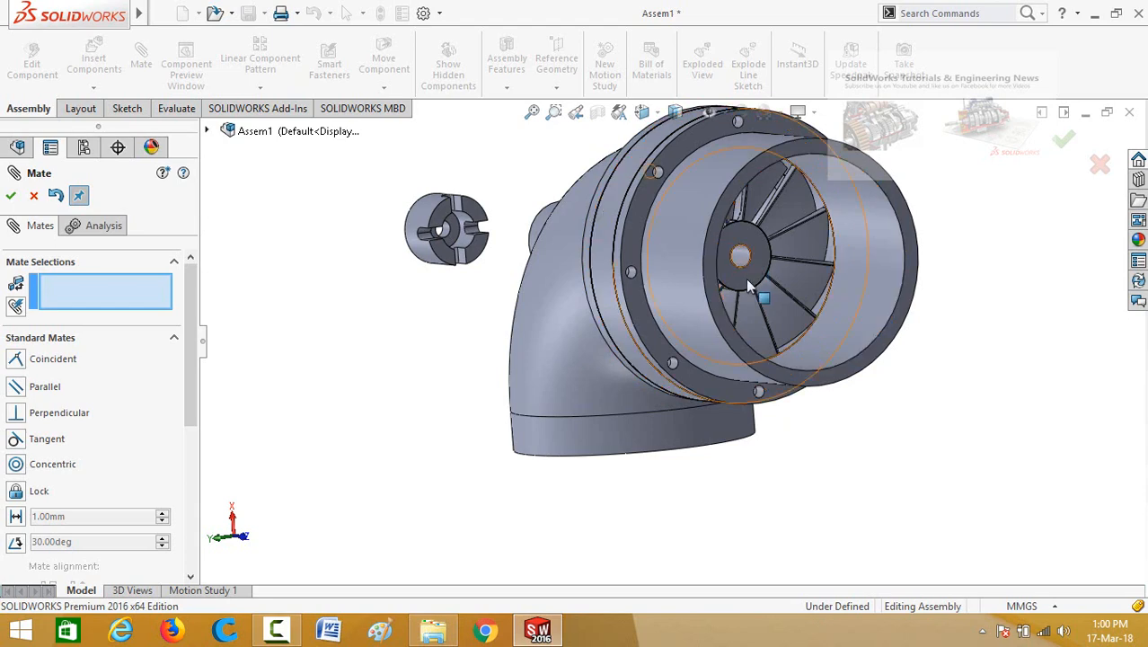
left_click(748, 285)
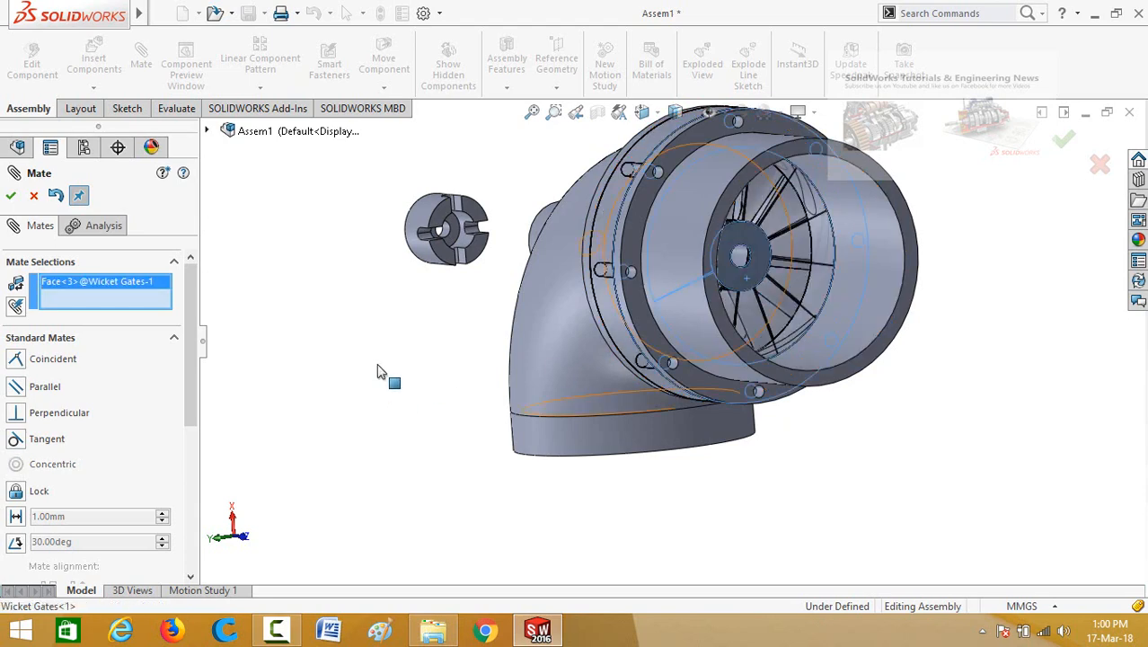
scroll(378, 337, "up", 1)
middle_click_drag(417, 293, 542, 312)
scroll(546, 312, "down", 2)
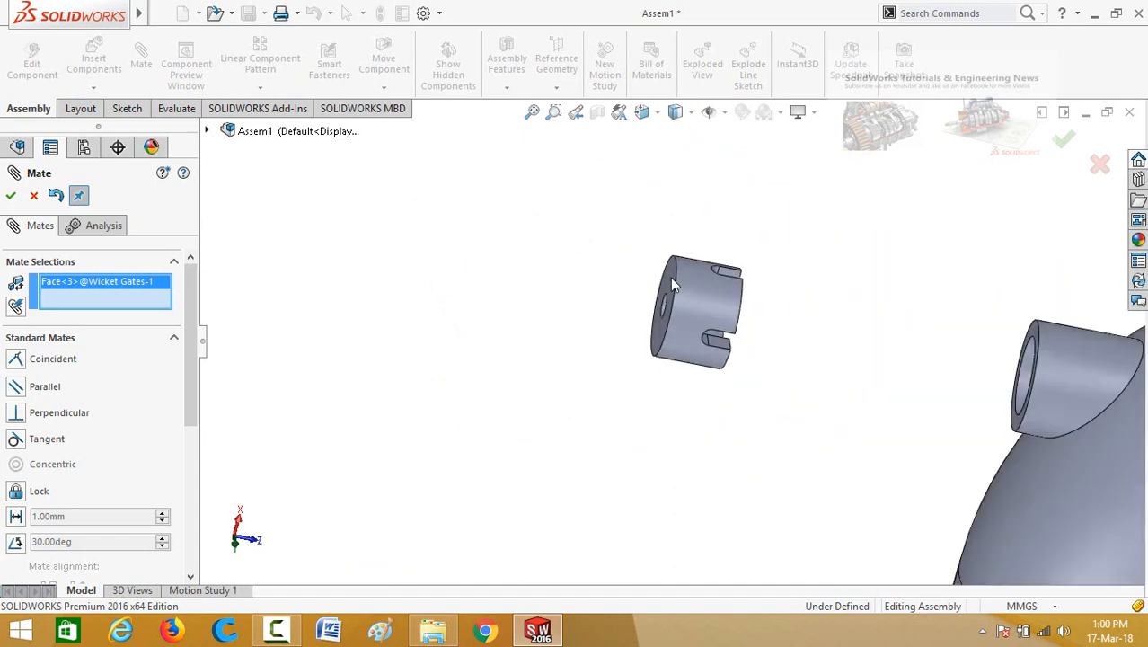
left_click(670, 275)
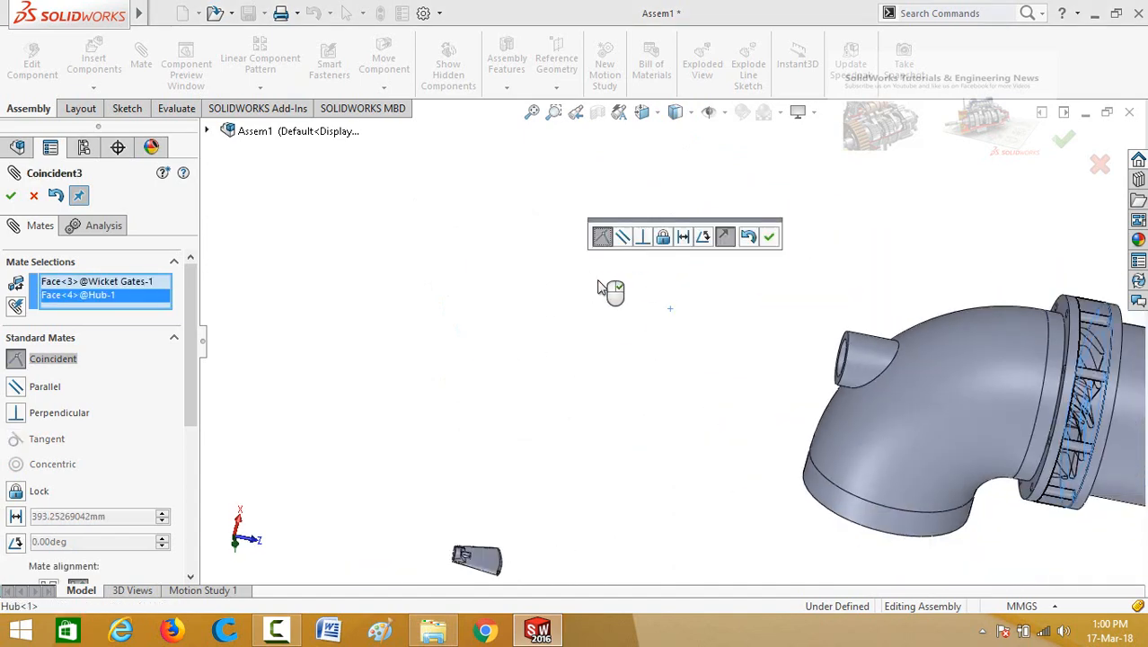
scroll(679, 354, "up", 2)
middle_click_drag(667, 352, 732, 254)
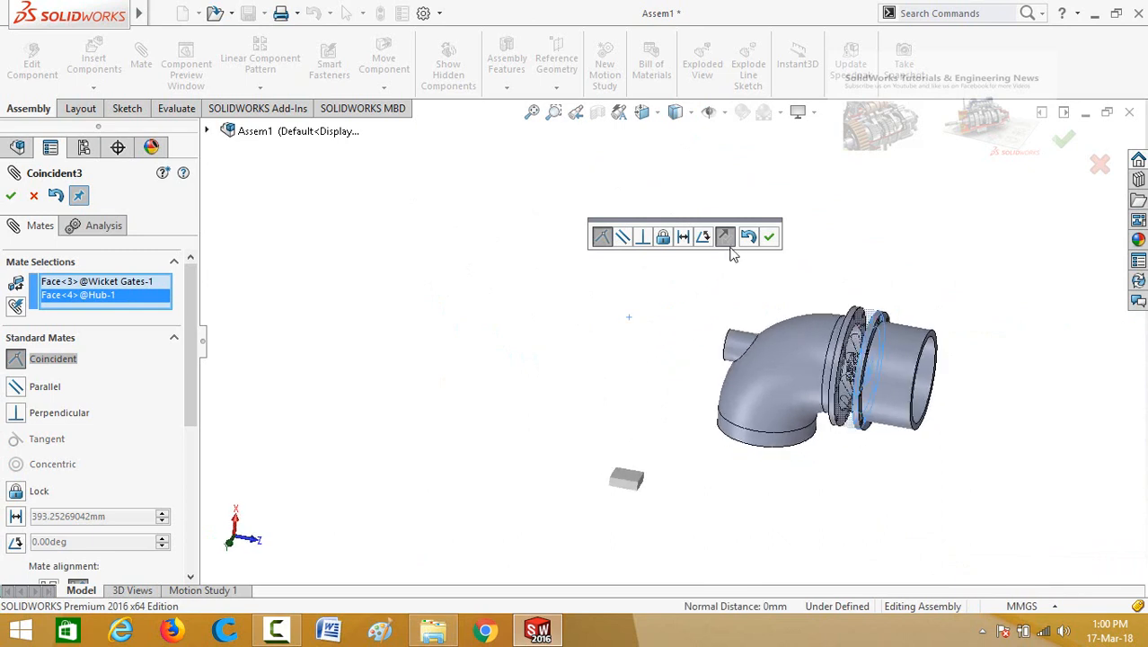
left_click(682, 239)
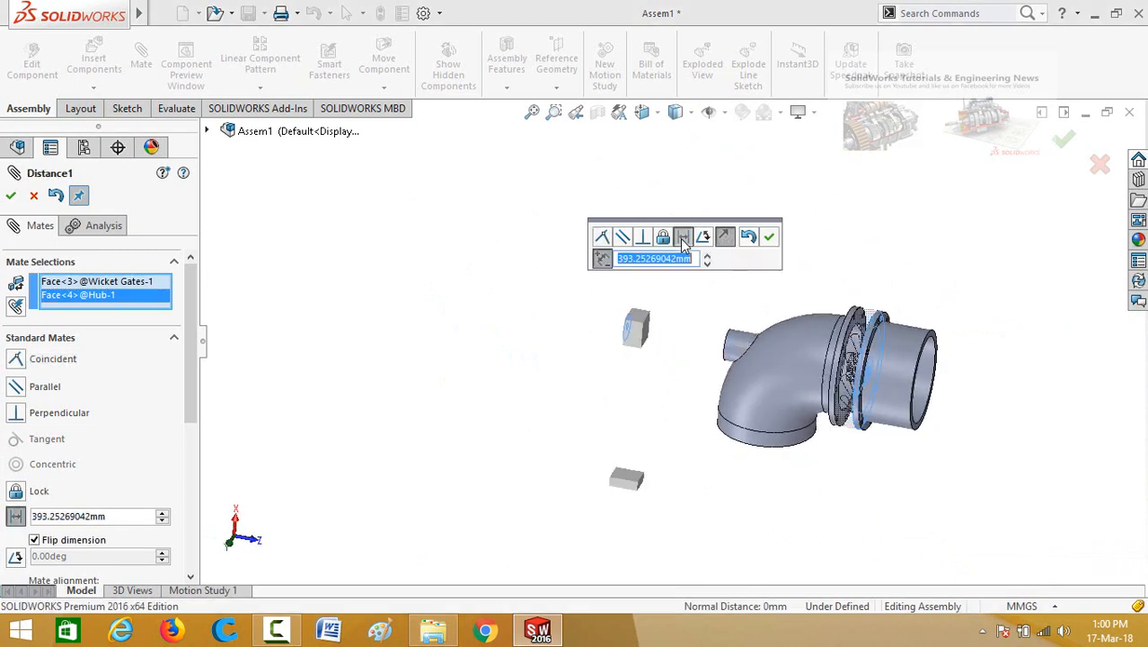
left_click(602, 258)
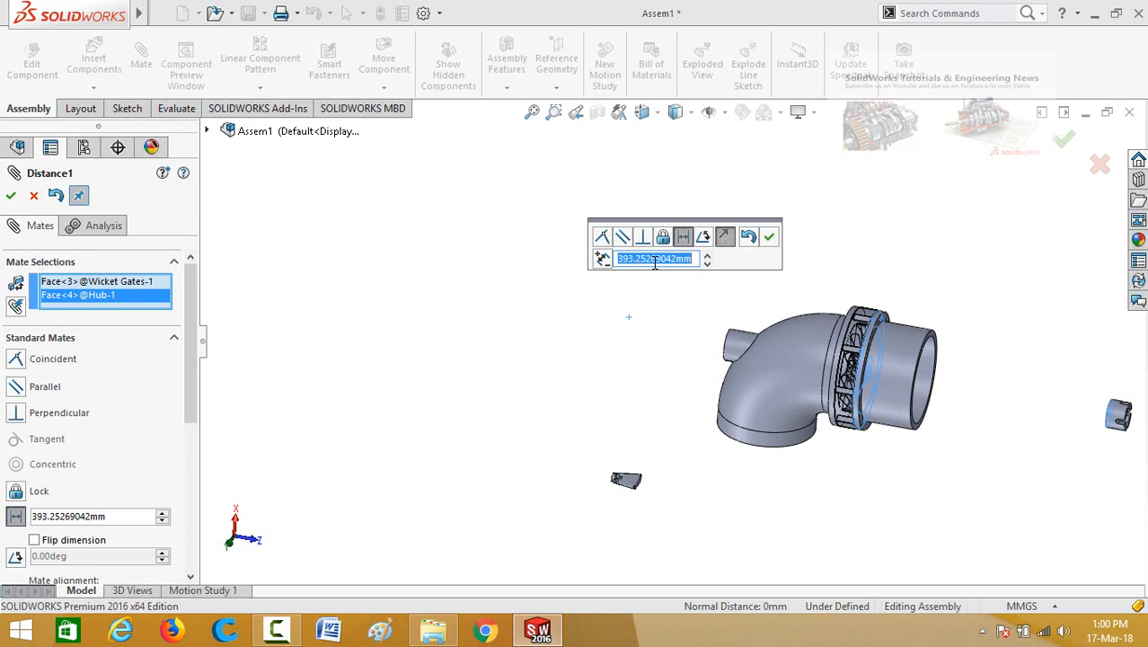
key("Return")
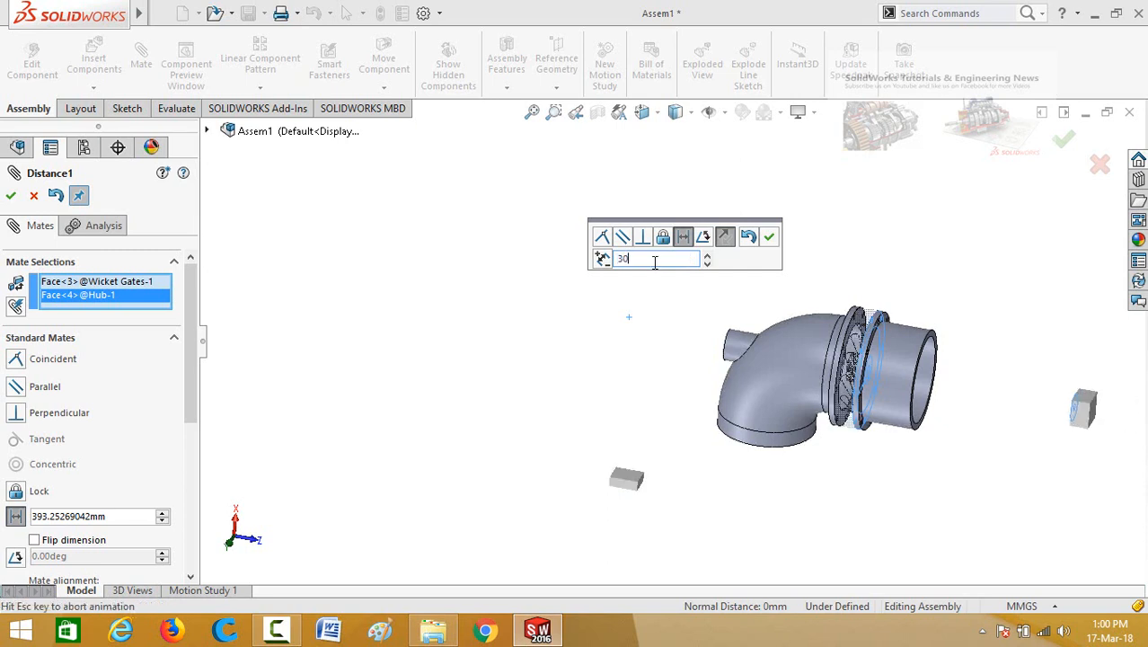
left_click(770, 237)
left_click(11, 195)
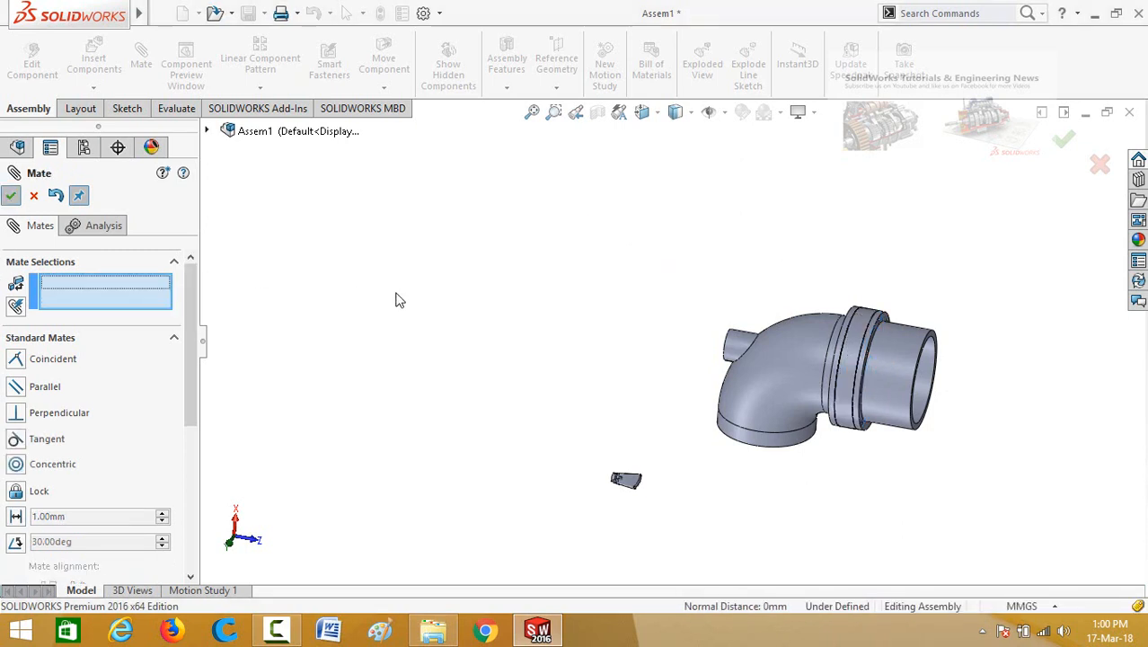
Step: Hide the Discharge Tube to expose the Hub in front of the Wicket Gates
scroll(954, 436, "down", 4)
scroll(915, 424, "up", 3)
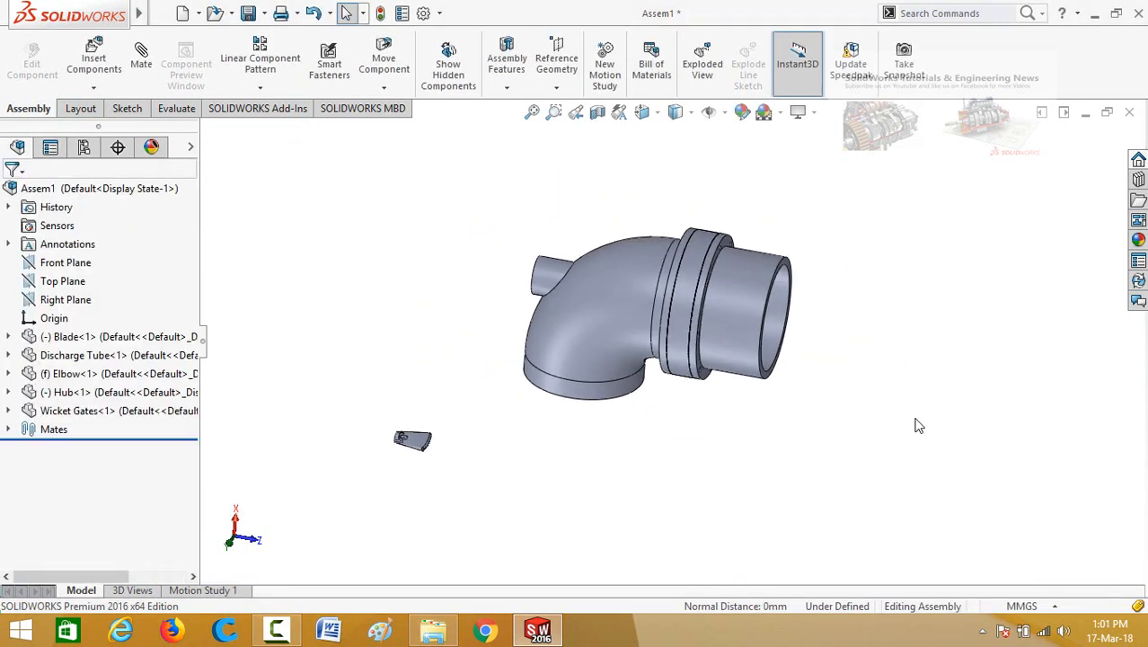
left_click(734, 331)
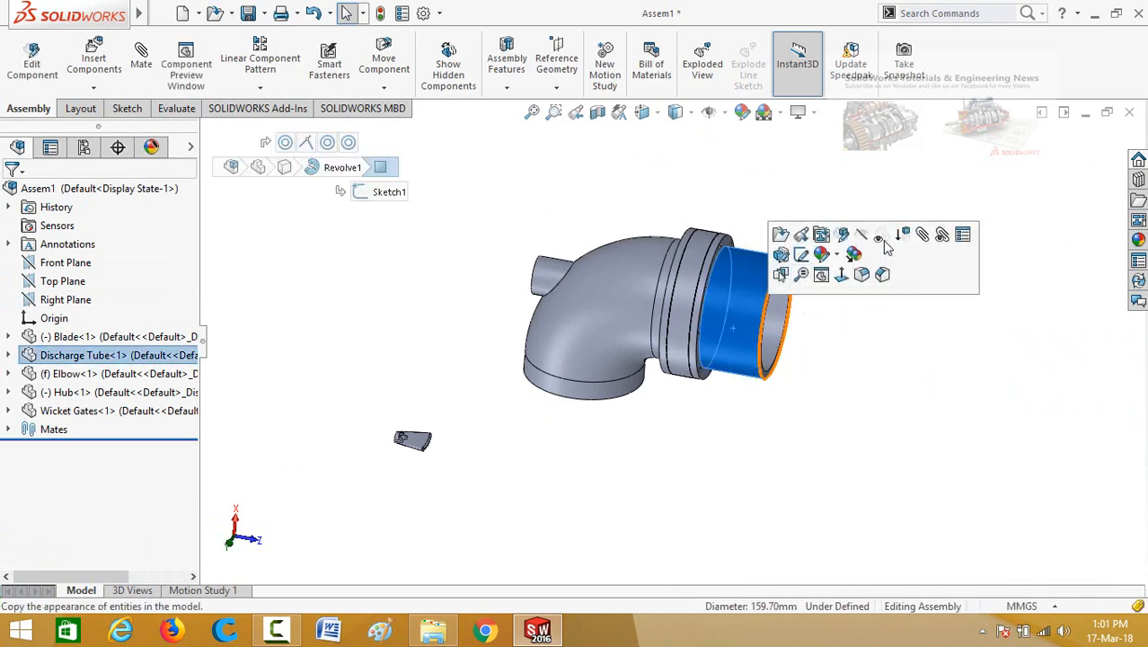
left_click(880, 237)
left_click(808, 305)
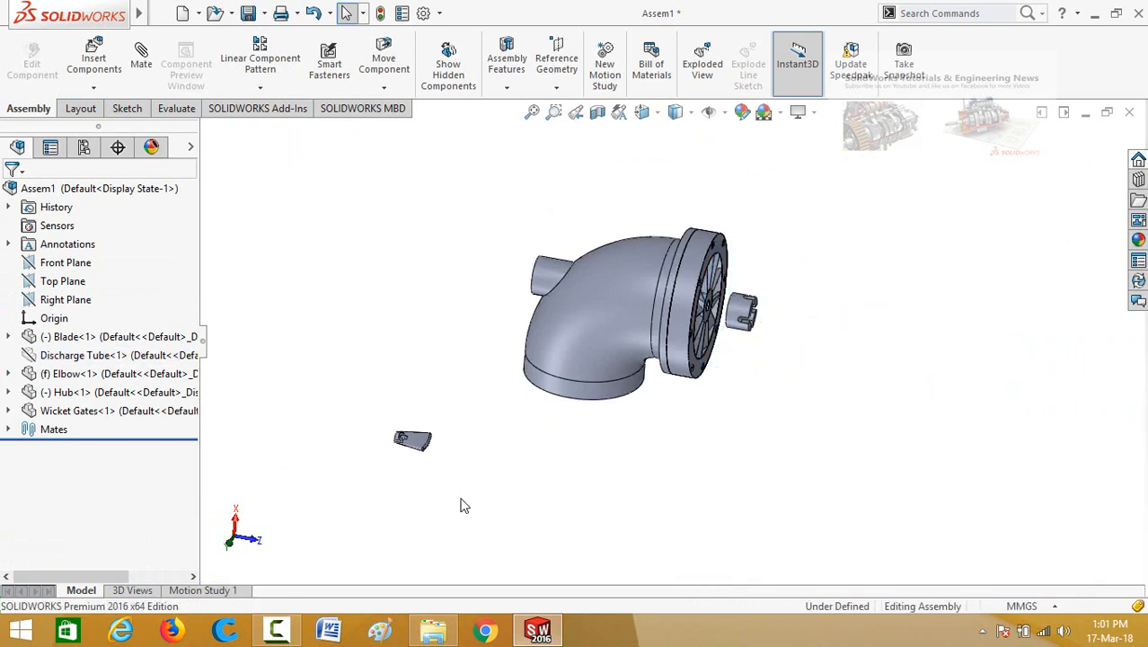
Step: Mate the 4 mm radius fillet face in the Hub's slot concentric with the Blade's cylindrical root face, with the alignment flipped
scroll(463, 427, "down", 5)
scroll(995, 351, "up", 4)
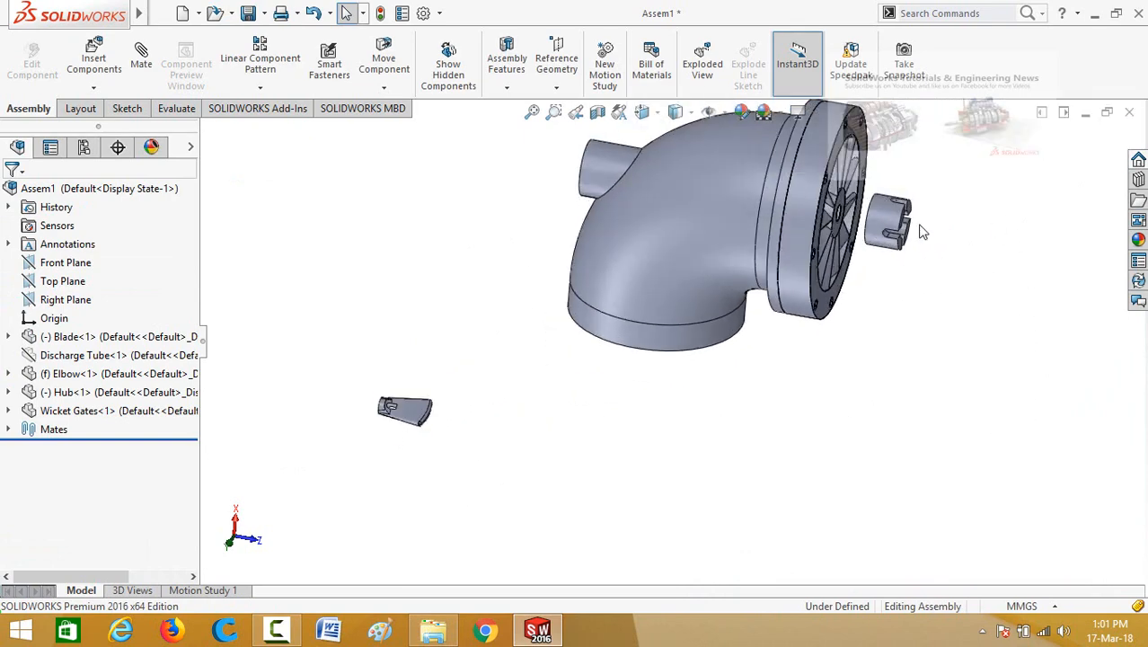
scroll(922, 232, "down", 5)
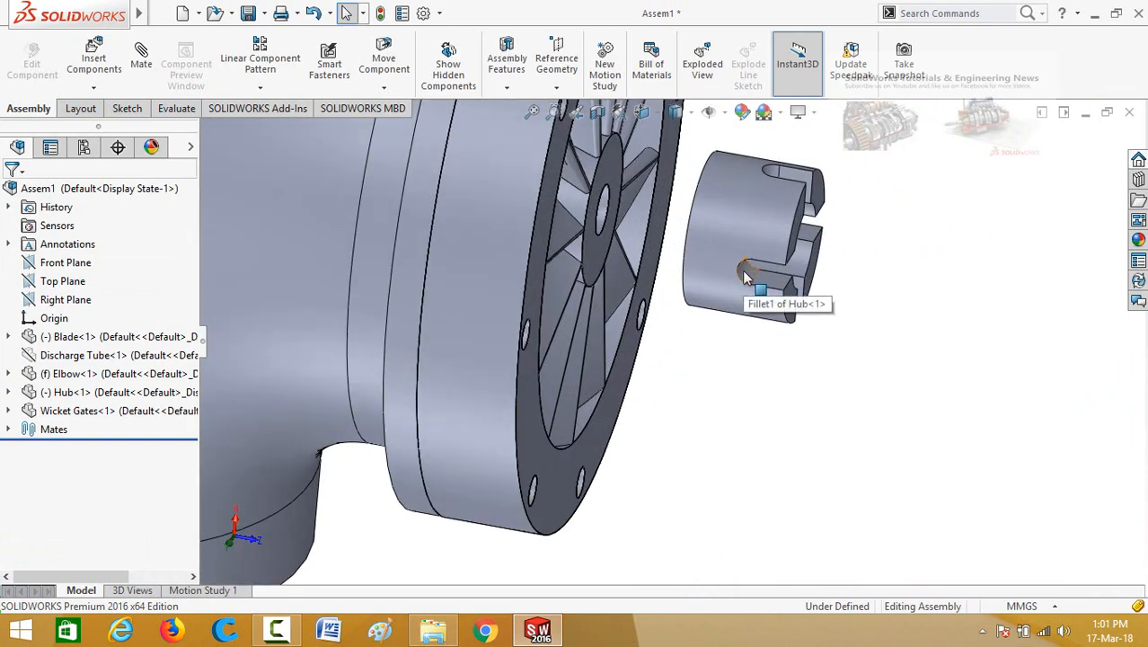
left_click(745, 277)
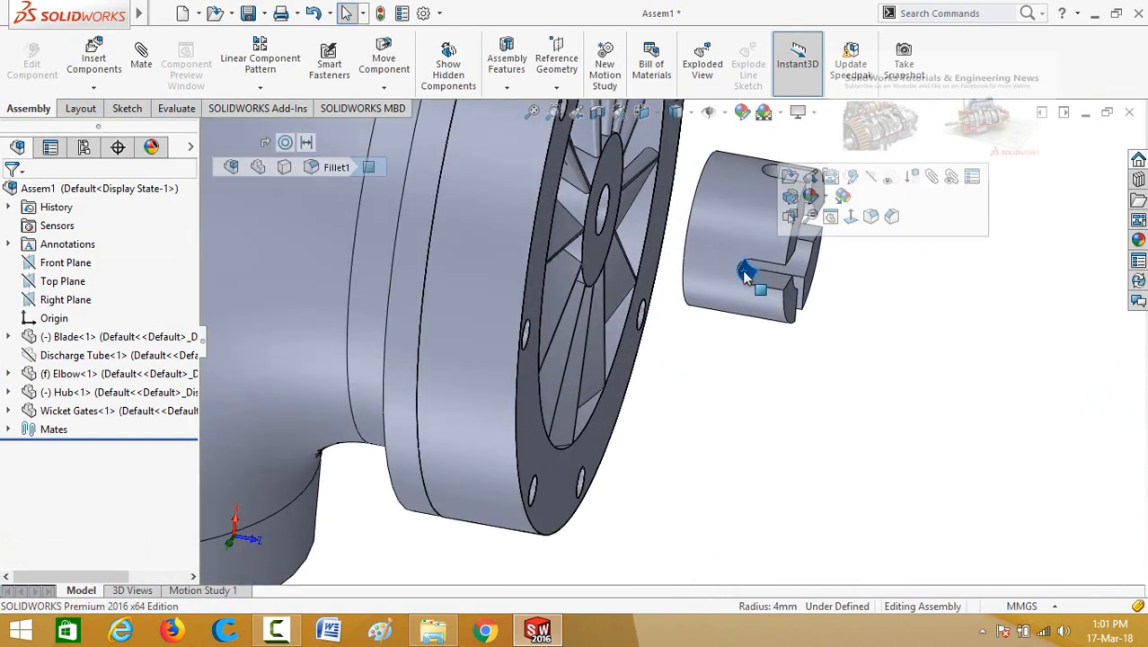
left_click(931, 180)
scroll(805, 446, "up", 6)
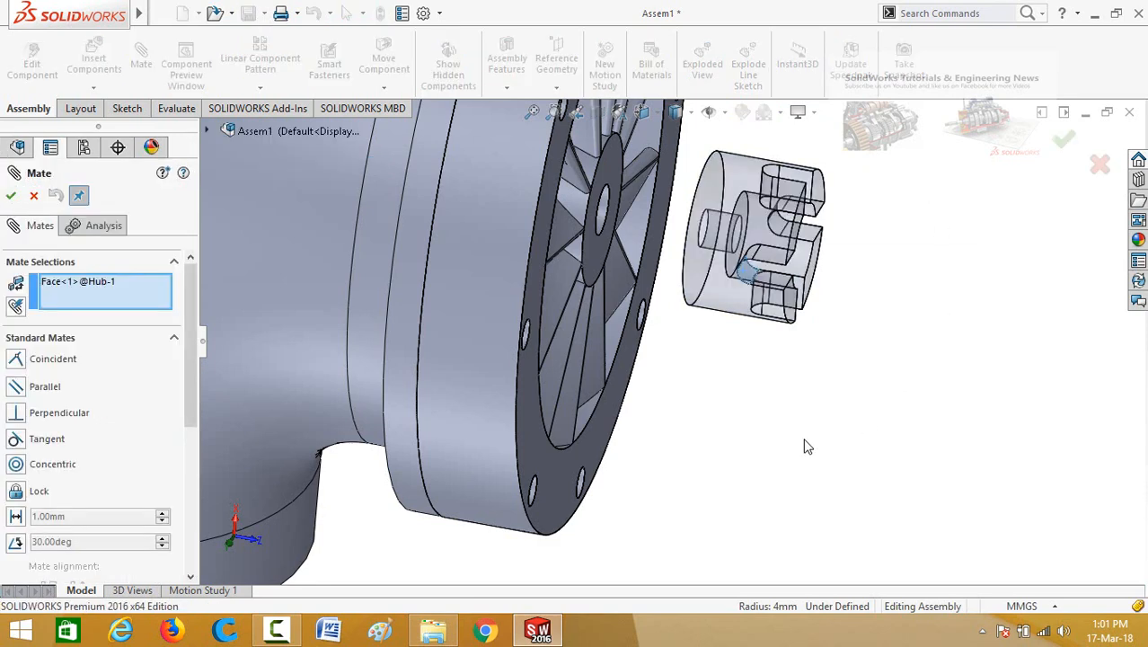
scroll(332, 455, "down", 10)
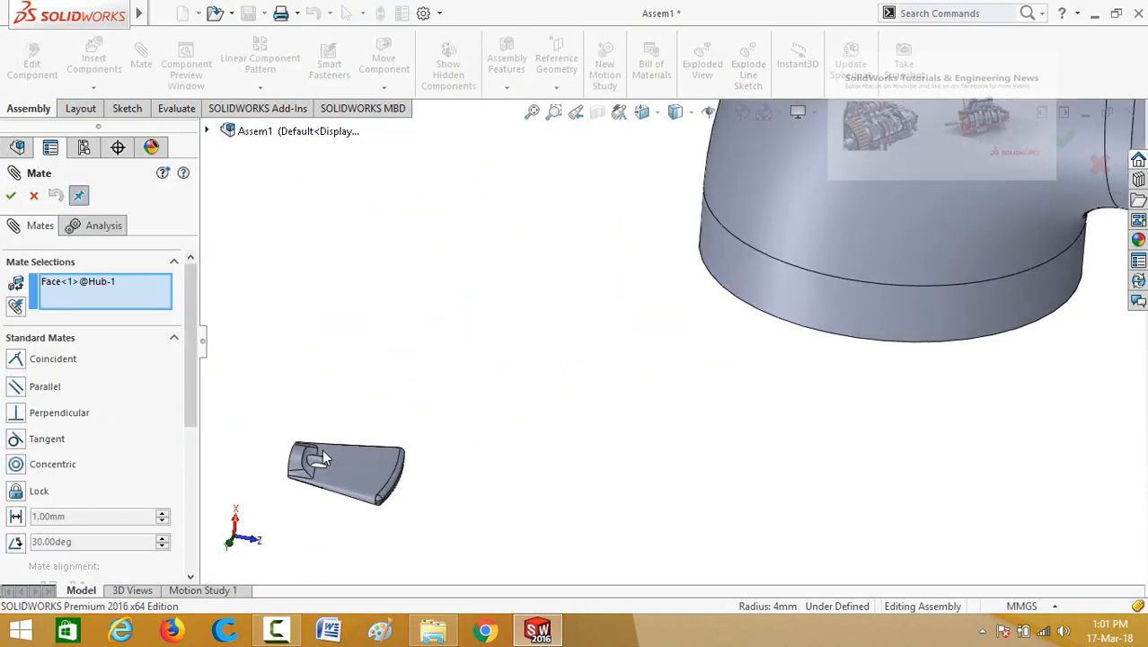
middle_click_drag(415, 413, 402, 435)
left_click(422, 419)
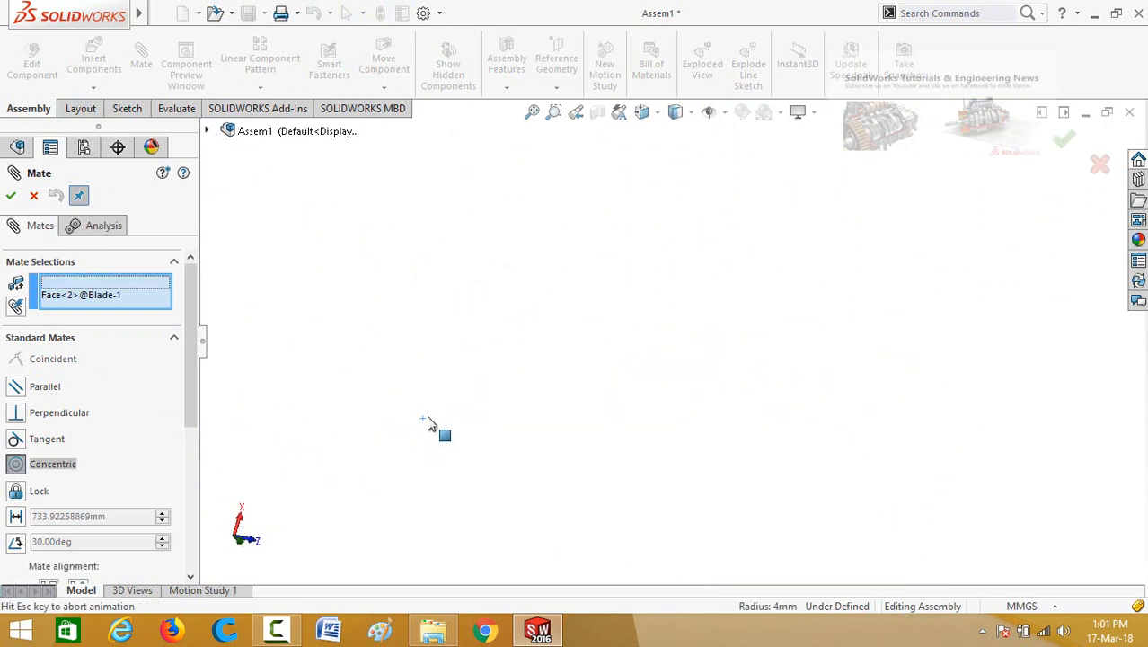
scroll(879, 331, "up", 8)
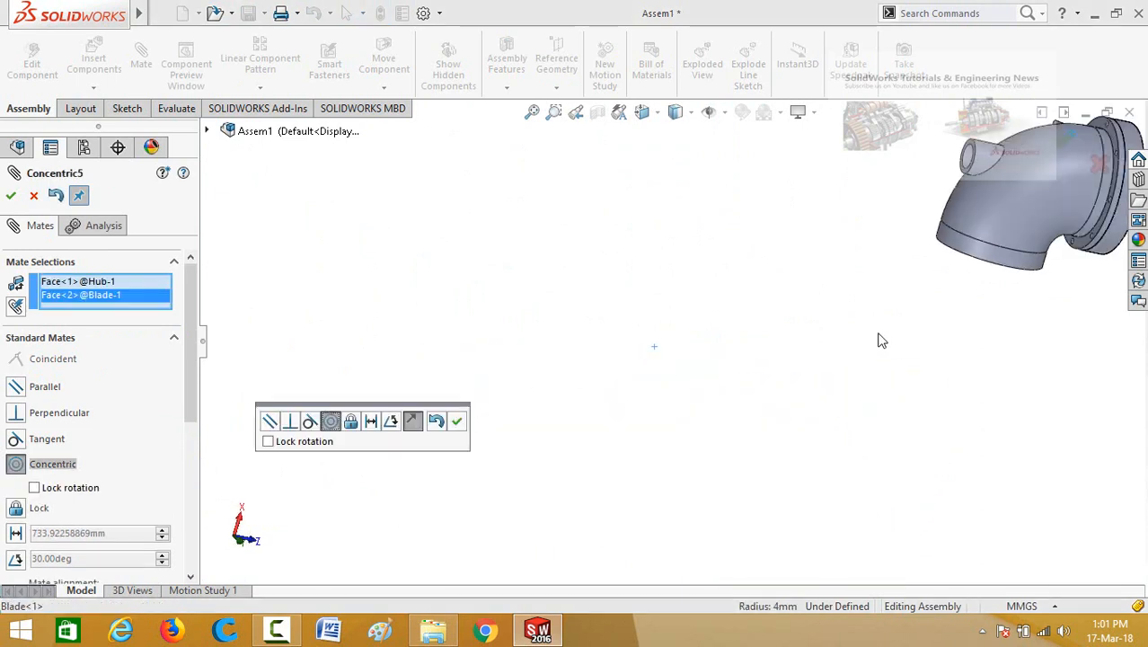
scroll(887, 289, "down", 5)
scroll(827, 300, "down", 3)
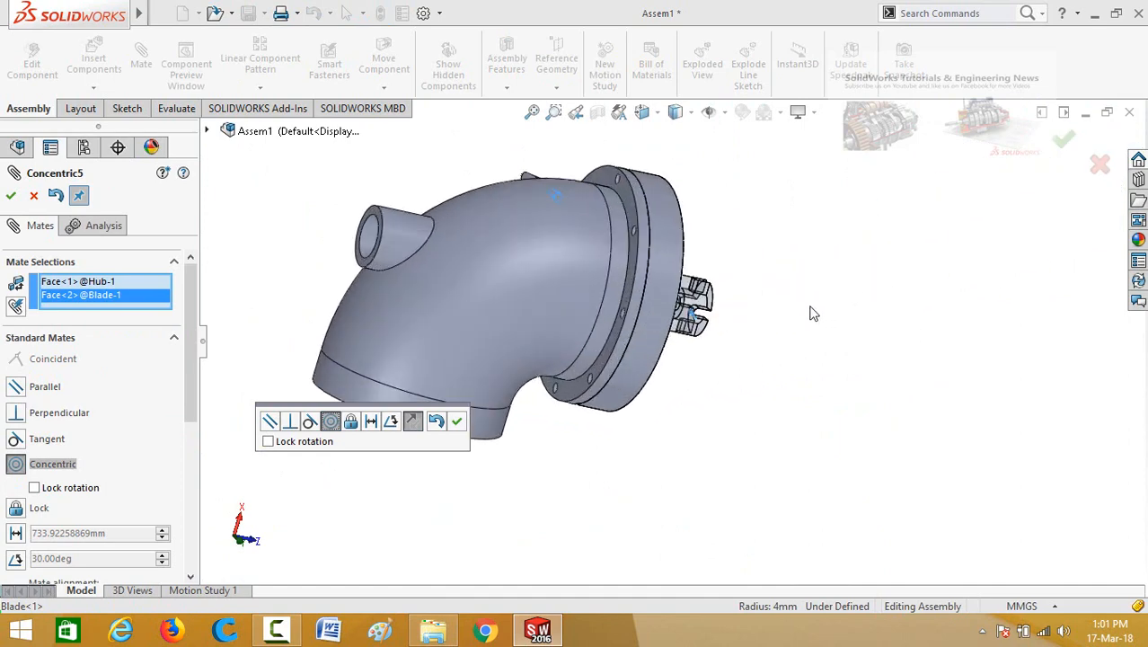
middle_click_drag(809, 307, 769, 301)
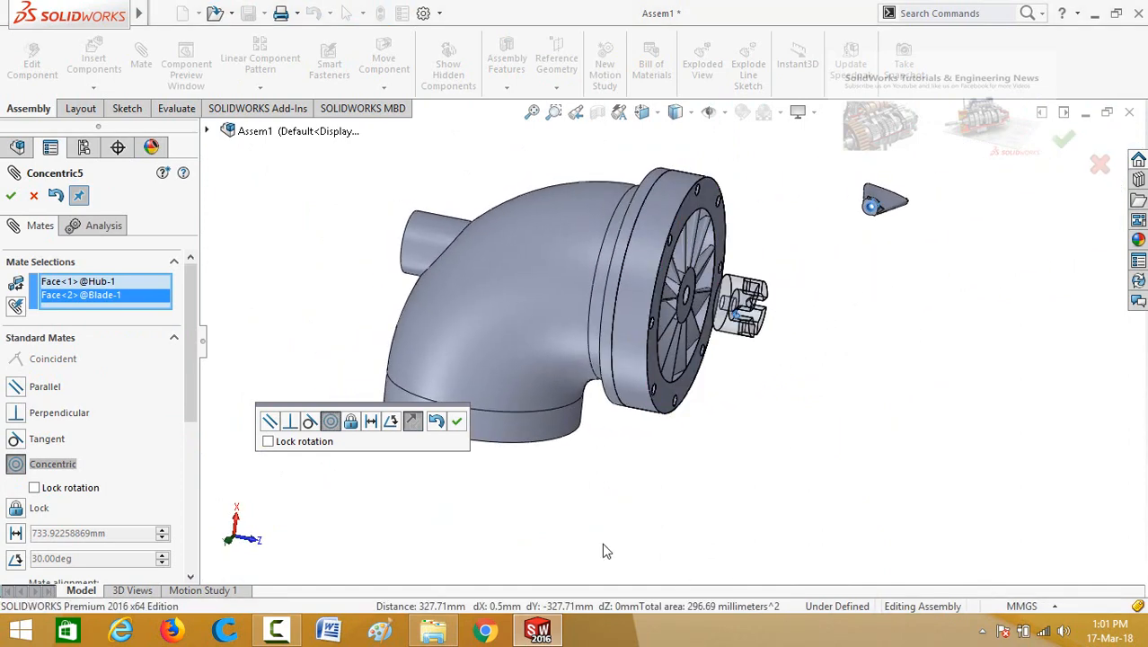
left_click(411, 428)
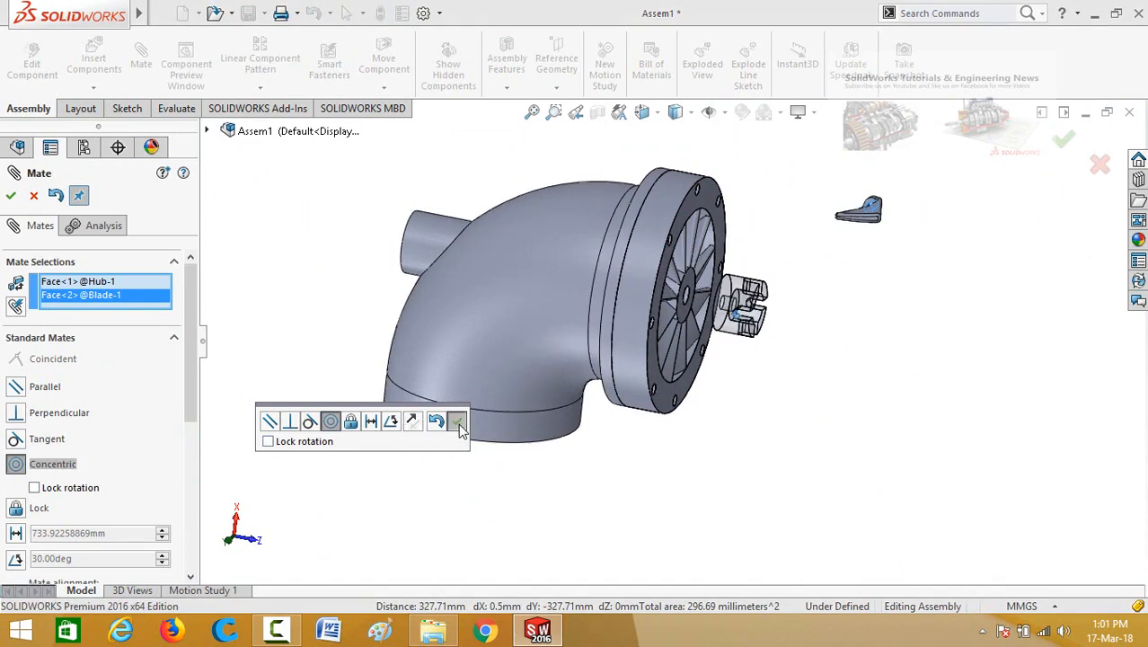
left_click(457, 421)
Step: Add a tangent mate between the Hub's outer cylindrical face and the Blade's ring-shaped root face, flip its alignment and finish mating
scroll(794, 310, "down", 5)
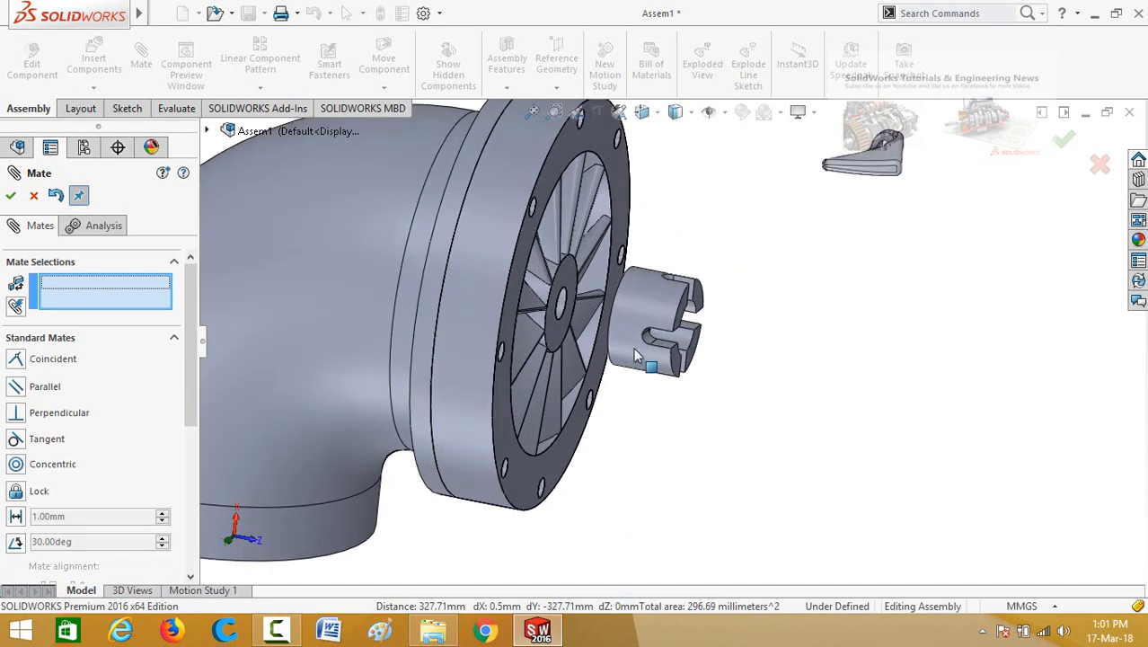
left_click(639, 349)
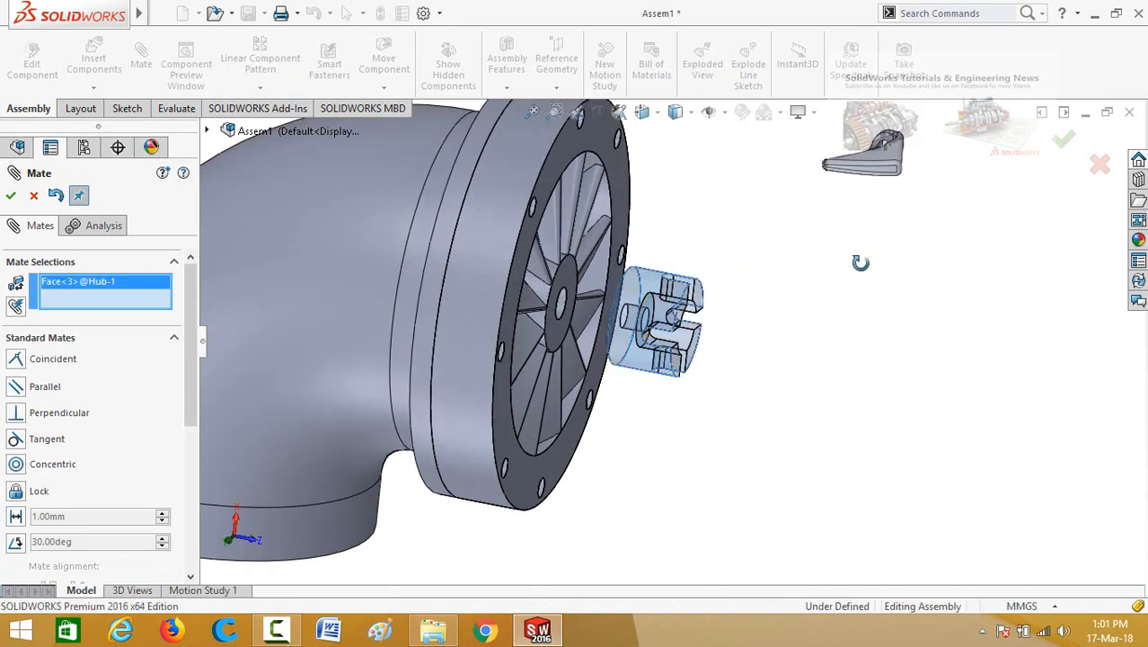
middle_click_drag(861, 262, 622, 429)
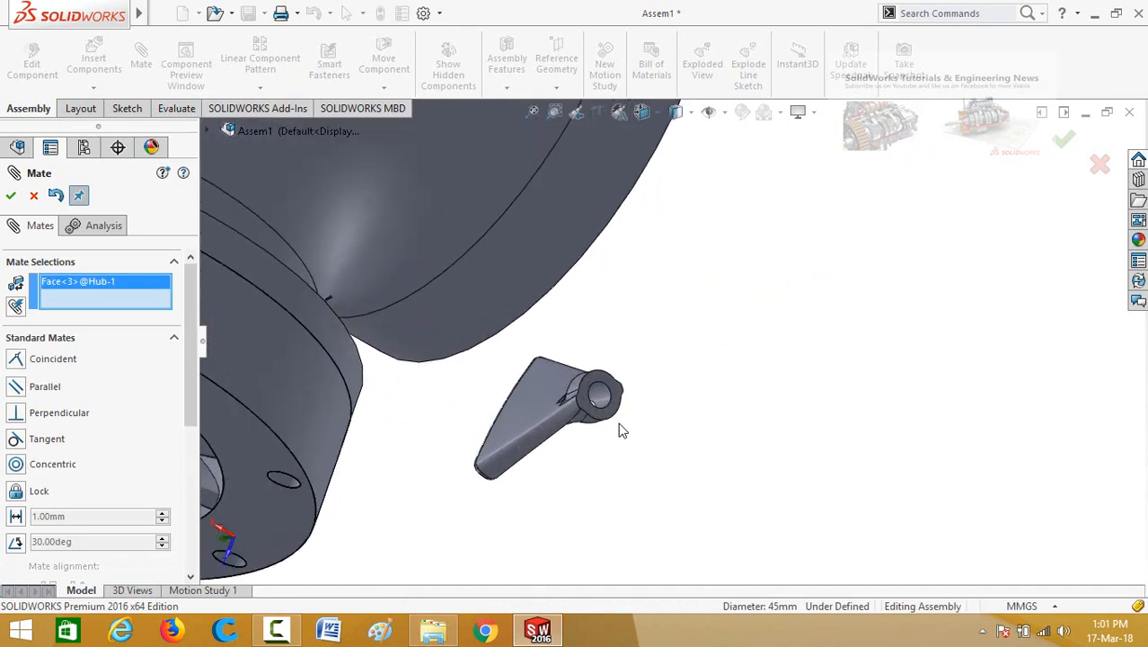
scroll(616, 418, "down", 2)
left_click(615, 384)
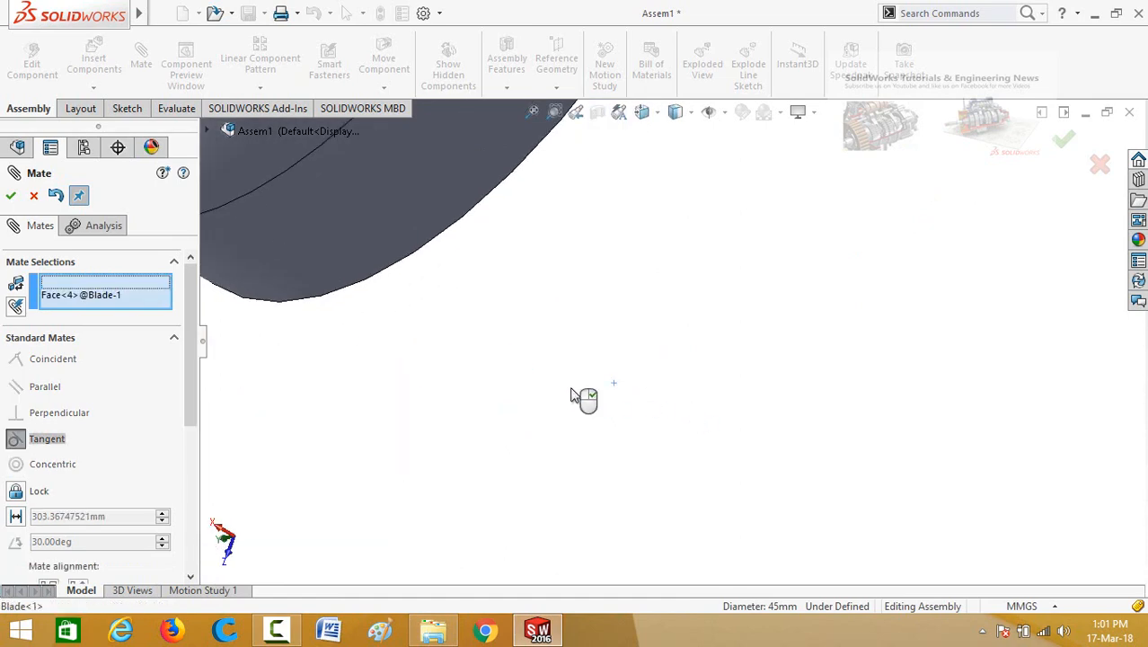
scroll(647, 357, "up", 4)
scroll(660, 347, "up", 4)
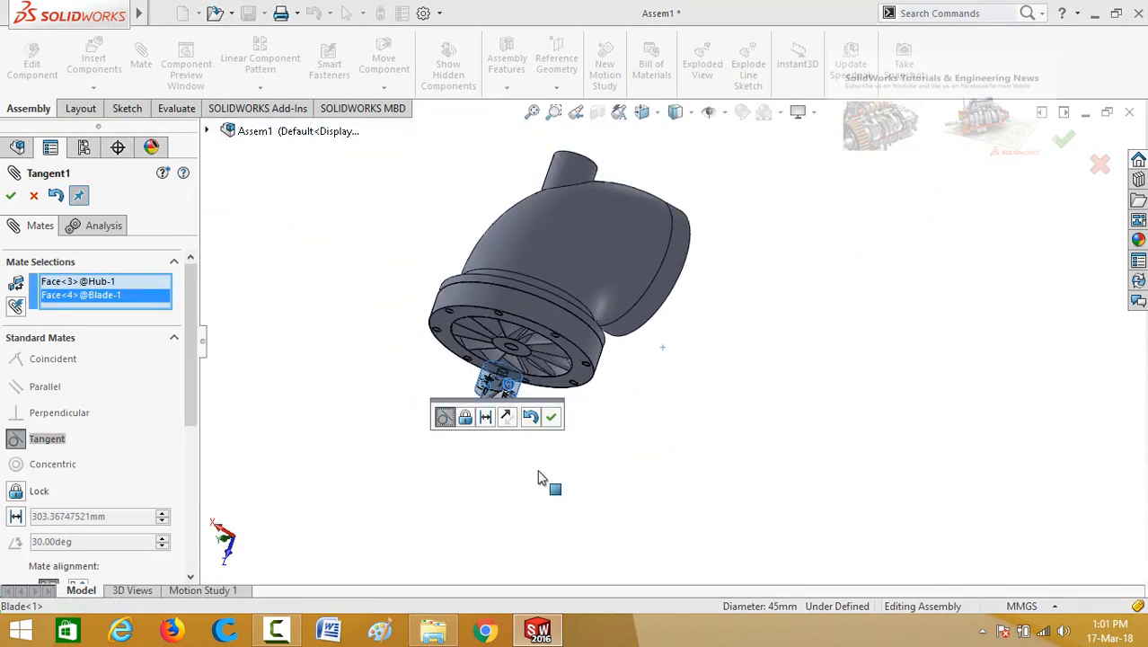
middle_click_drag(545, 477, 656, 396)
left_click(504, 419)
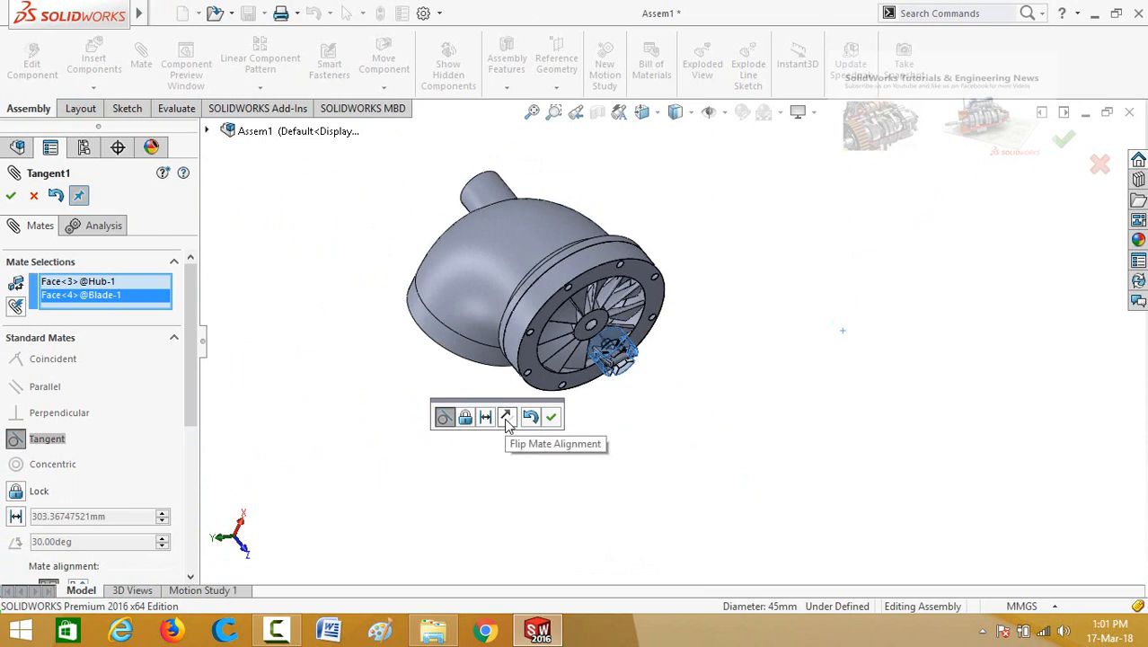
left_click(506, 418)
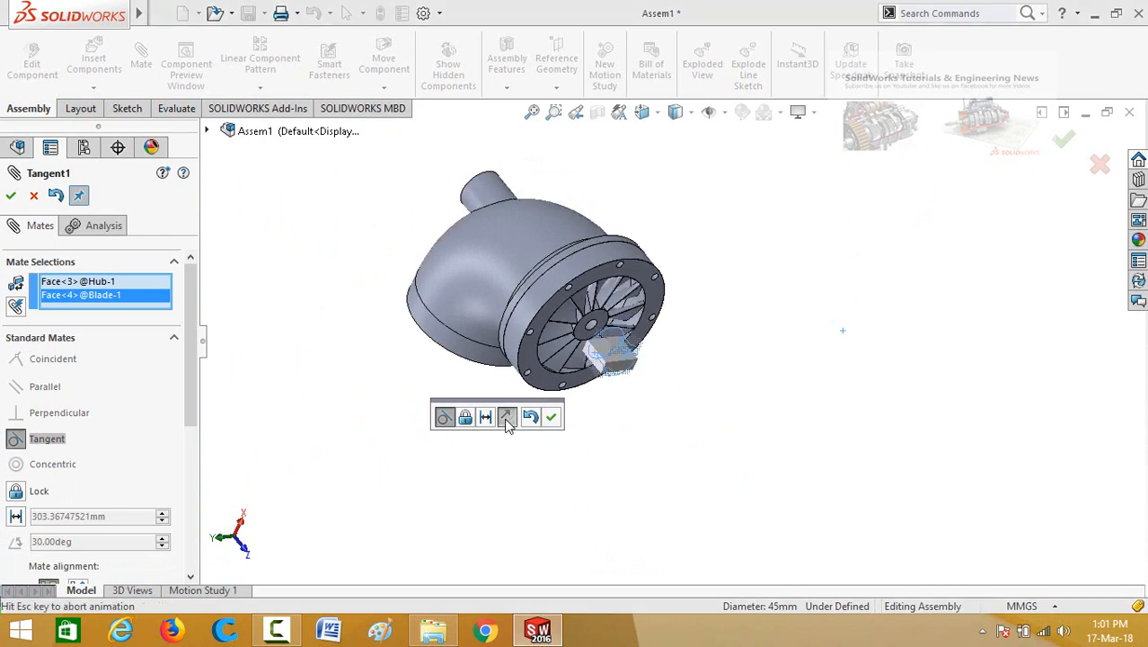
left_click(551, 418)
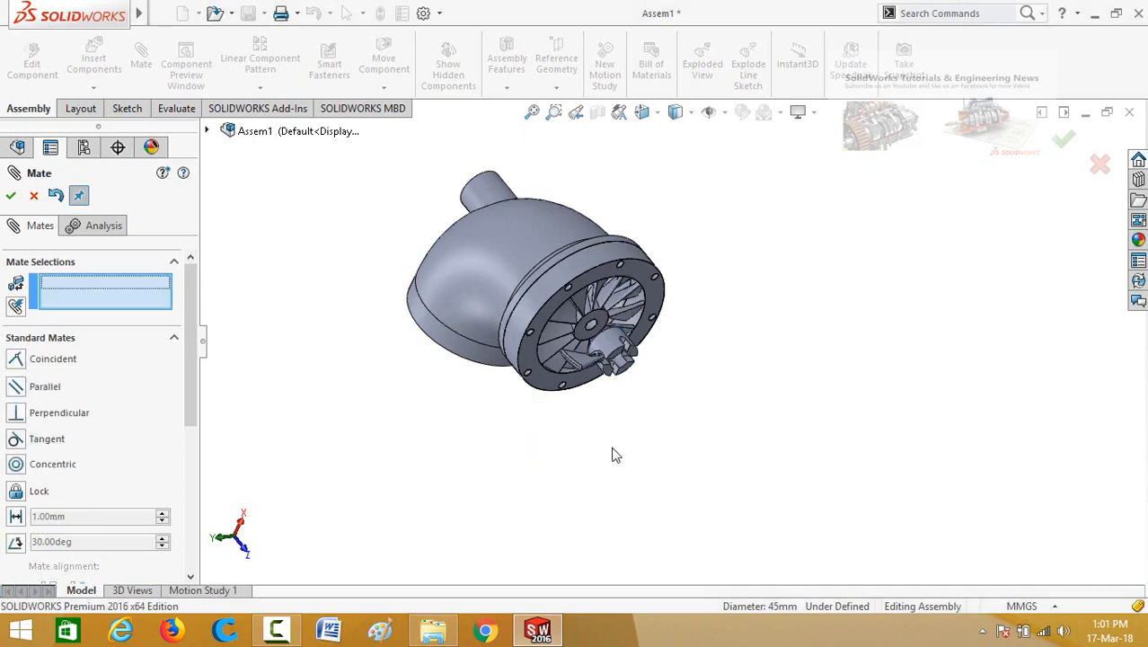
left_click(33, 195)
Step: Swing the mated Blade around the Hub's axis by moving it in front of the Wicket Gates
scroll(642, 395, "down", 8)
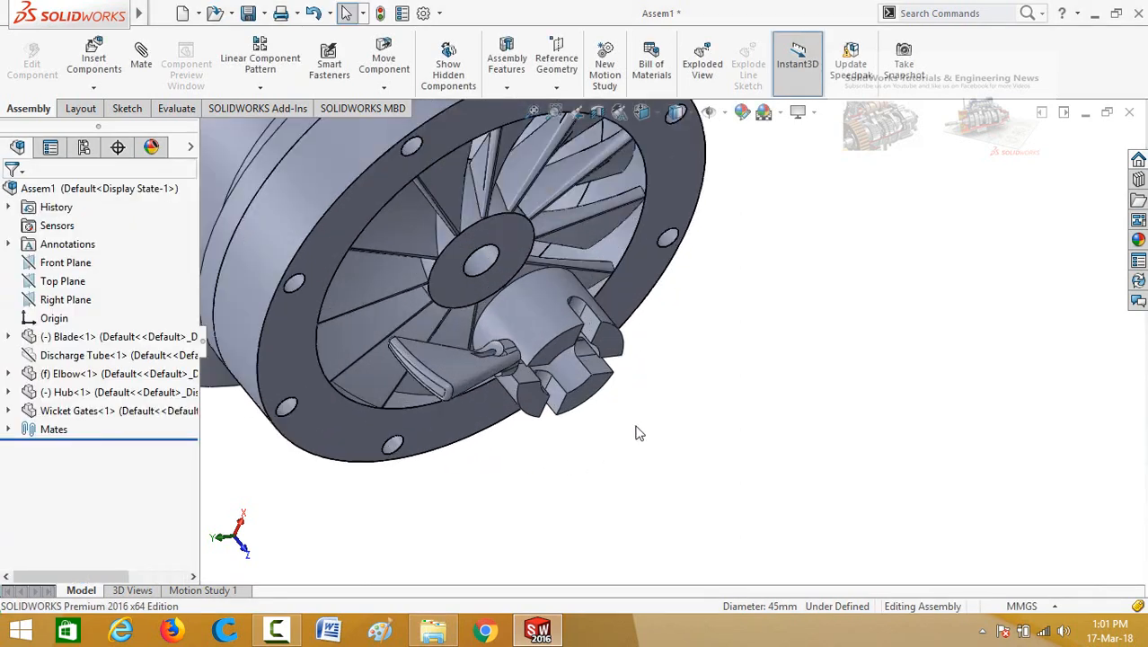
middle_click_drag(636, 407, 413, 319)
left_click_drag(412, 227, 434, 359)
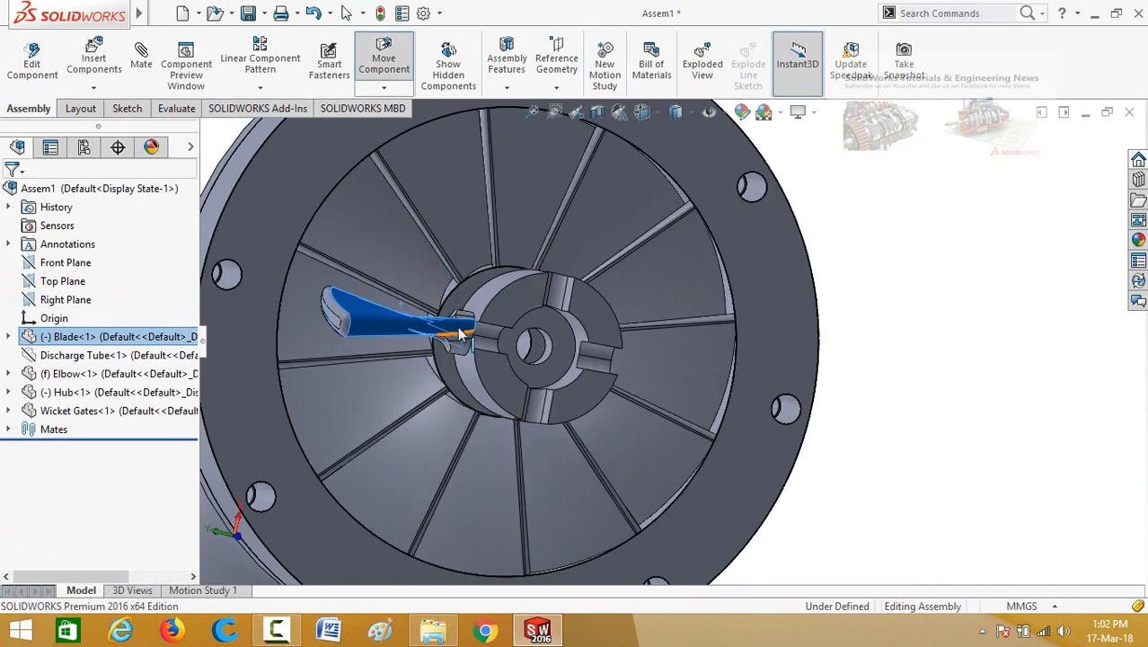
Step: Tilt the Blade about its root axis in the Hub's slot
scroll(485, 334, "up", 2)
middle_click_drag(459, 357, 482, 388)
left_click(324, 351)
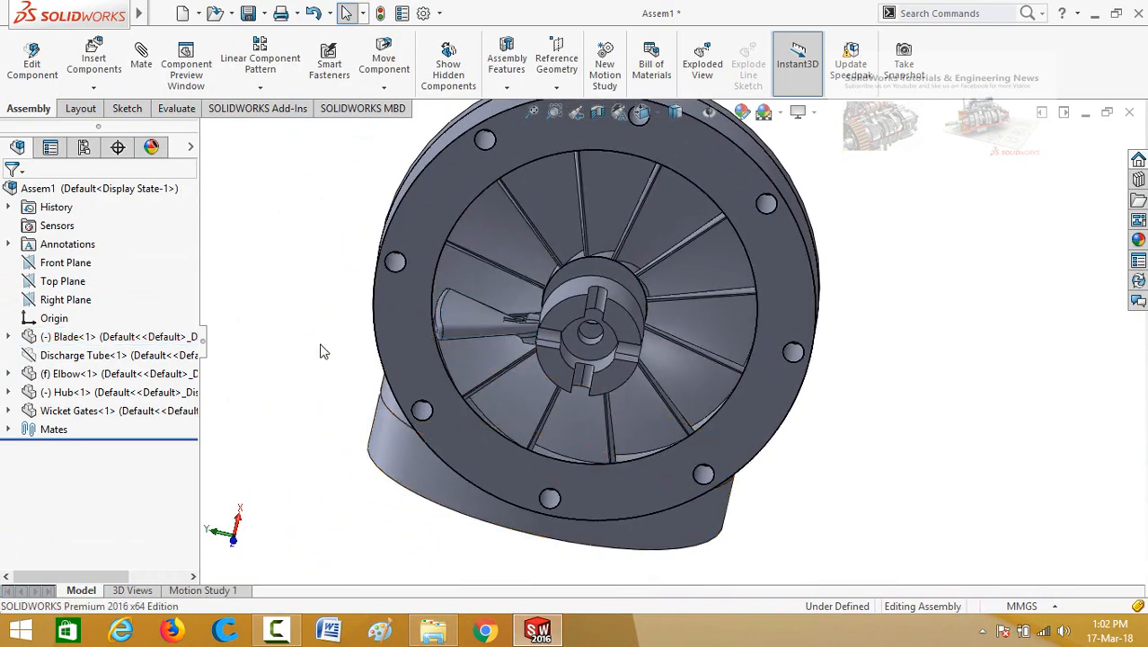
key("space")
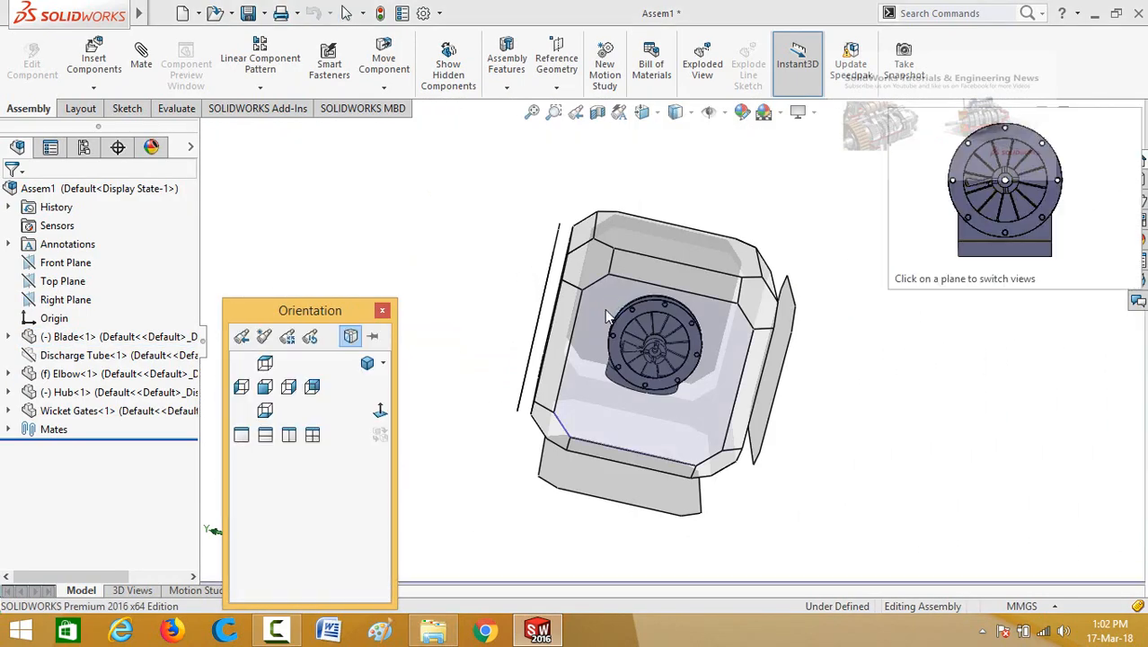
left_click(599, 307)
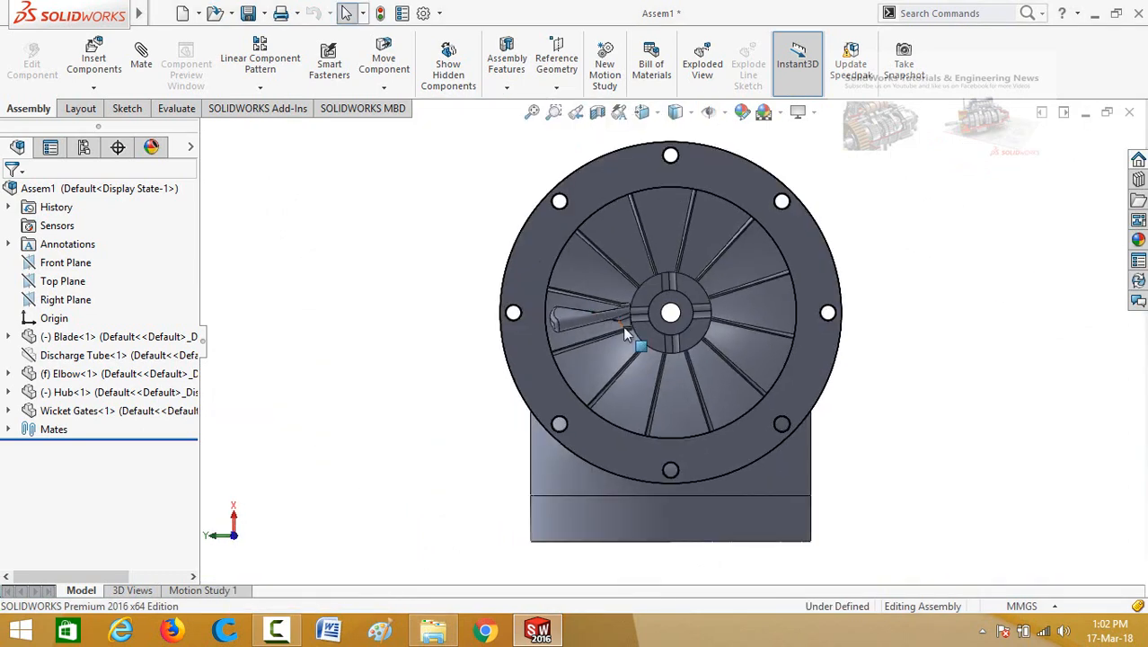
scroll(574, 333, "down", 3)
left_click(560, 324)
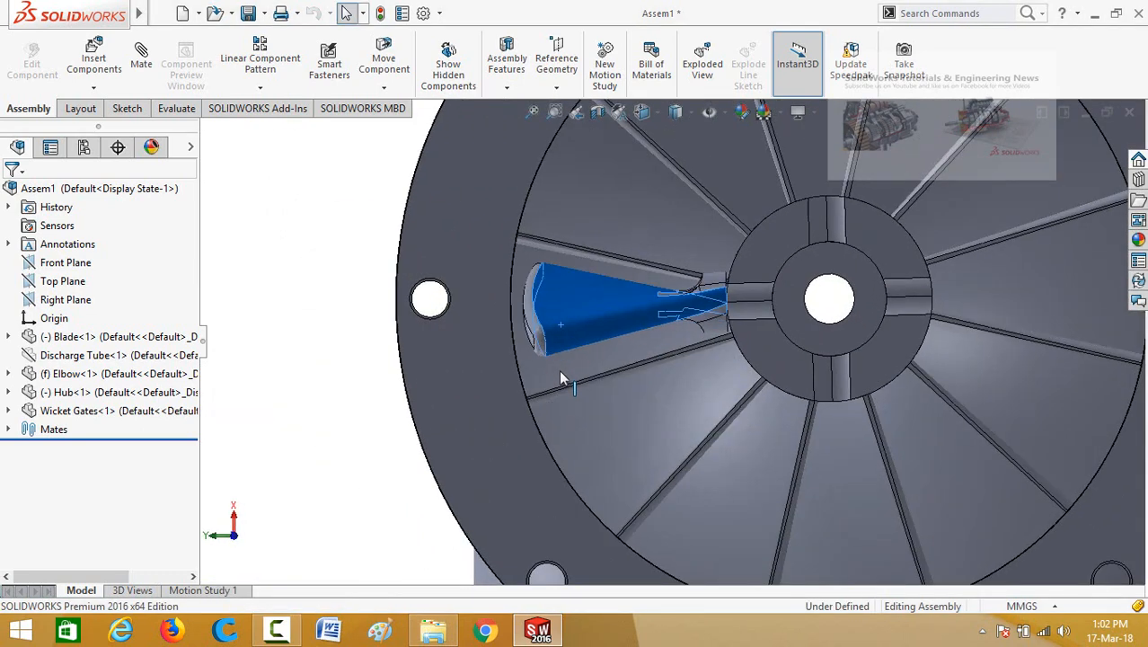
left_click_drag(560, 388, 562, 355)
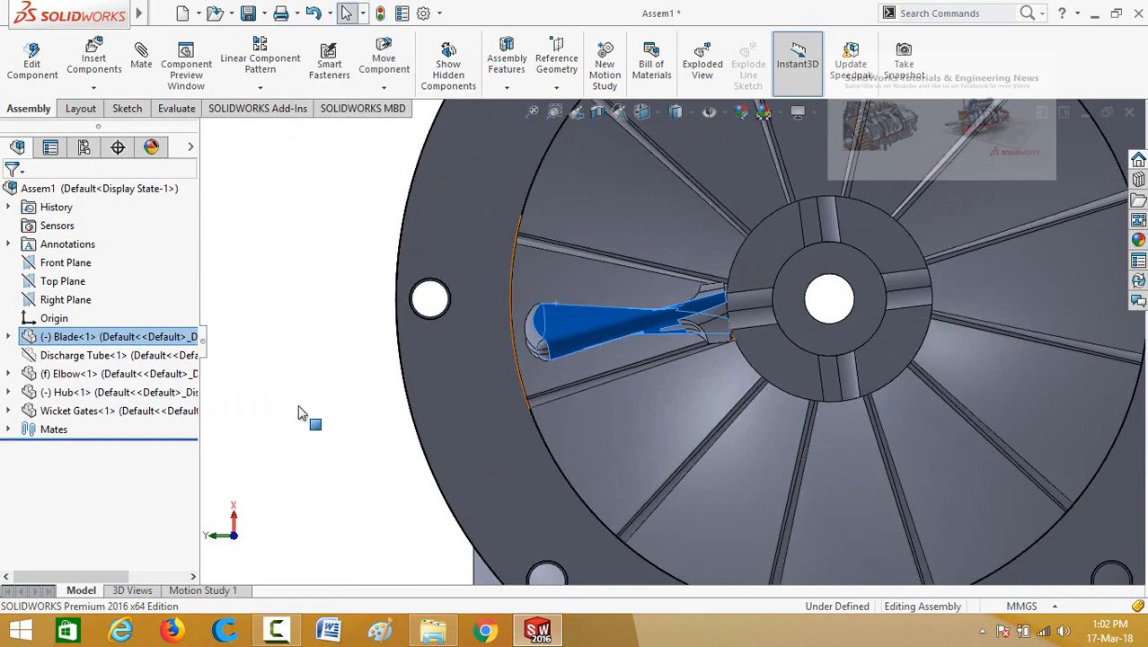
Step: Move the Blade and the free Hub to test how the Blade turns around its root
left_click(359, 352)
middle_click_drag(318, 334, 388, 305)
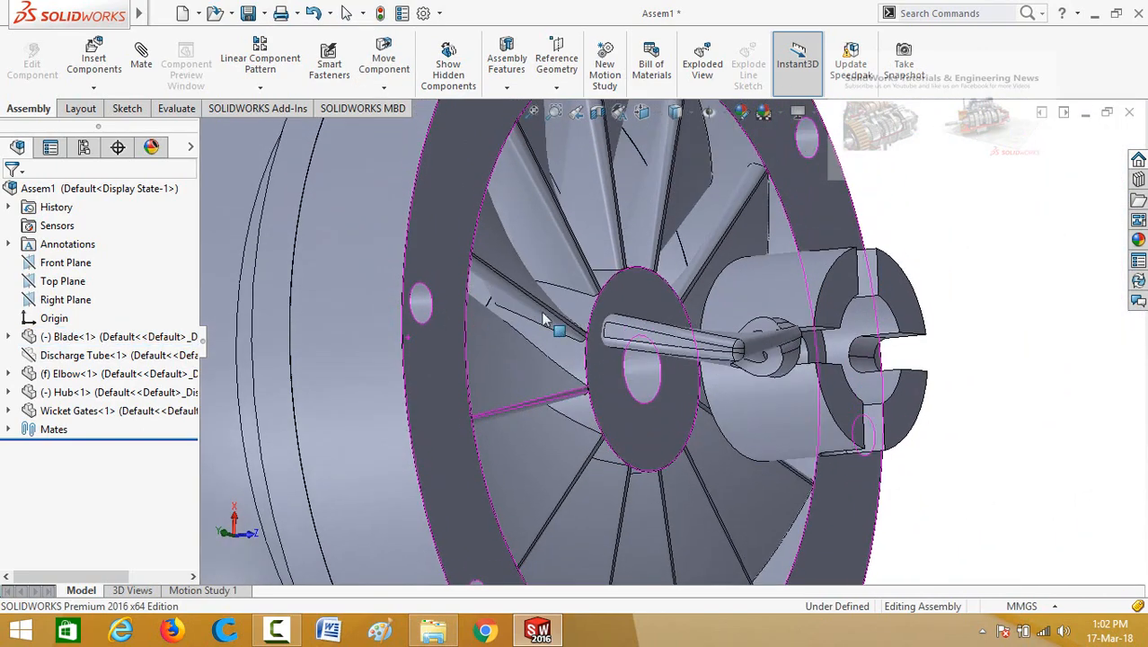
left_click(731, 353)
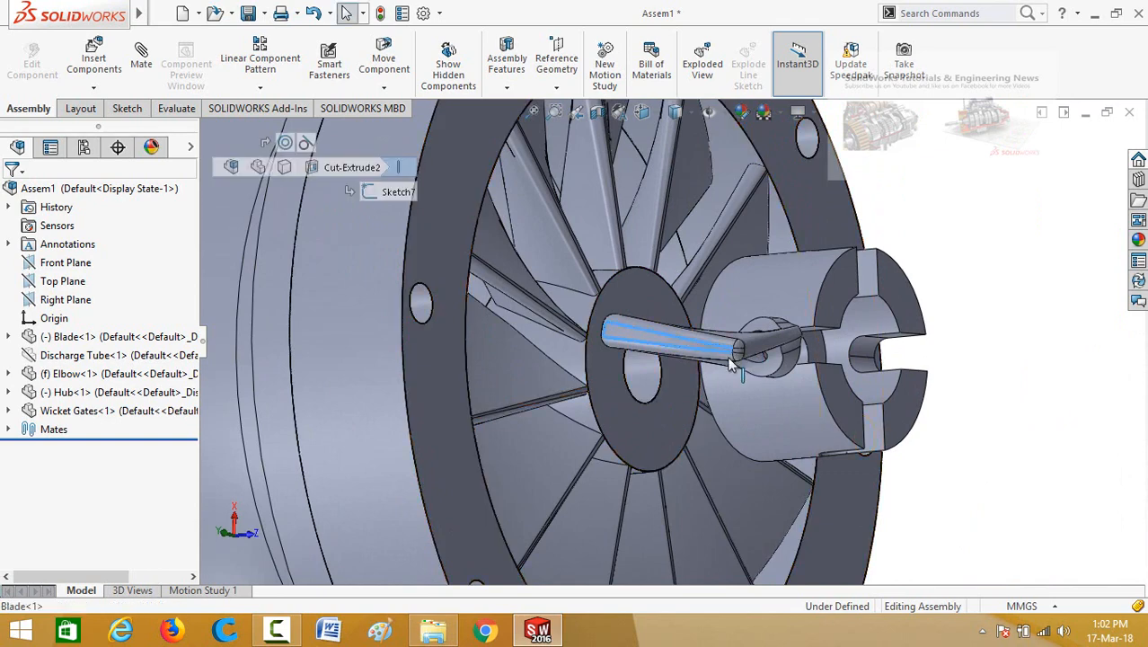
left_click_drag(718, 382, 752, 273)
left_click_drag(761, 259, 883, 329)
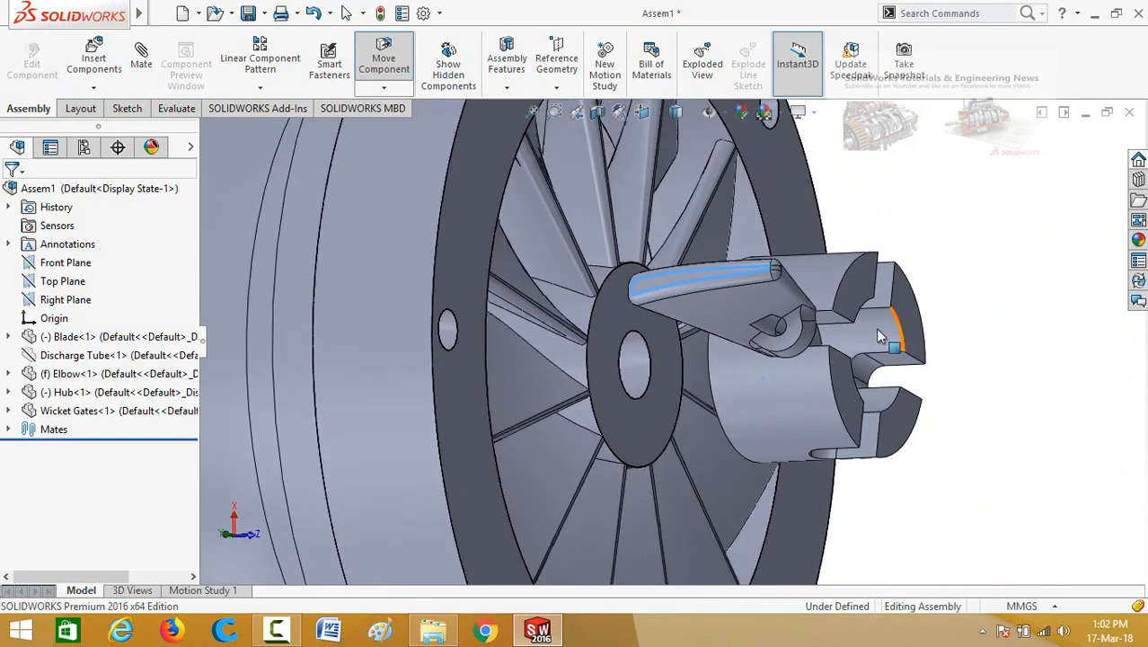
Step: Fix the Hub in place and dismiss the resulting rebuild report
right_click(879, 334)
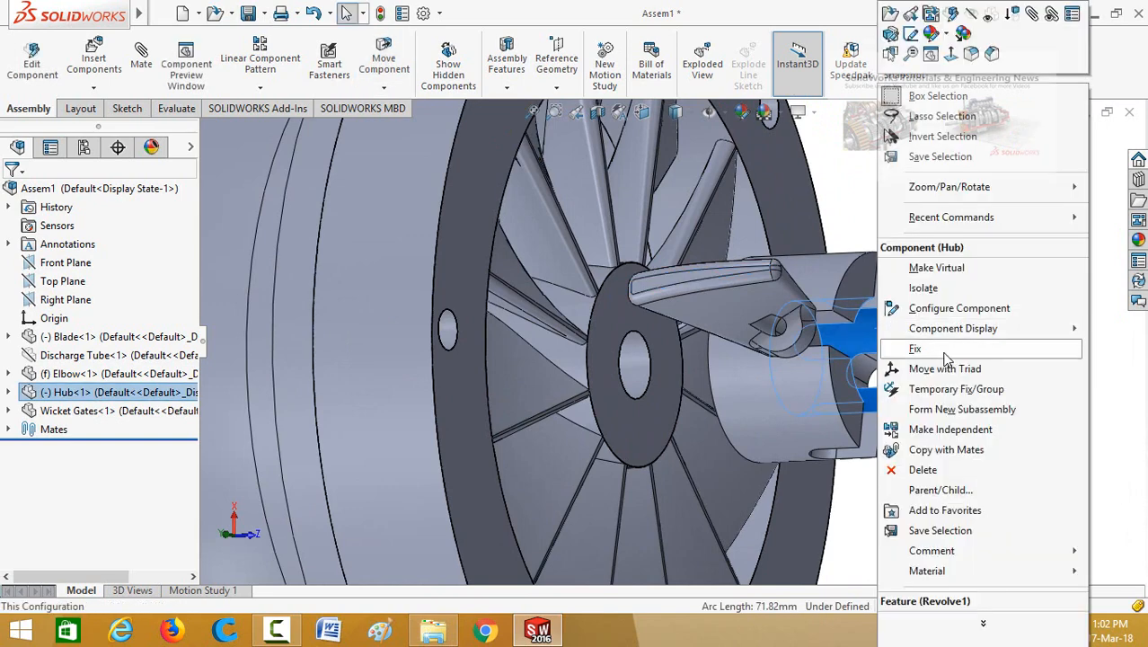
left_click(909, 349)
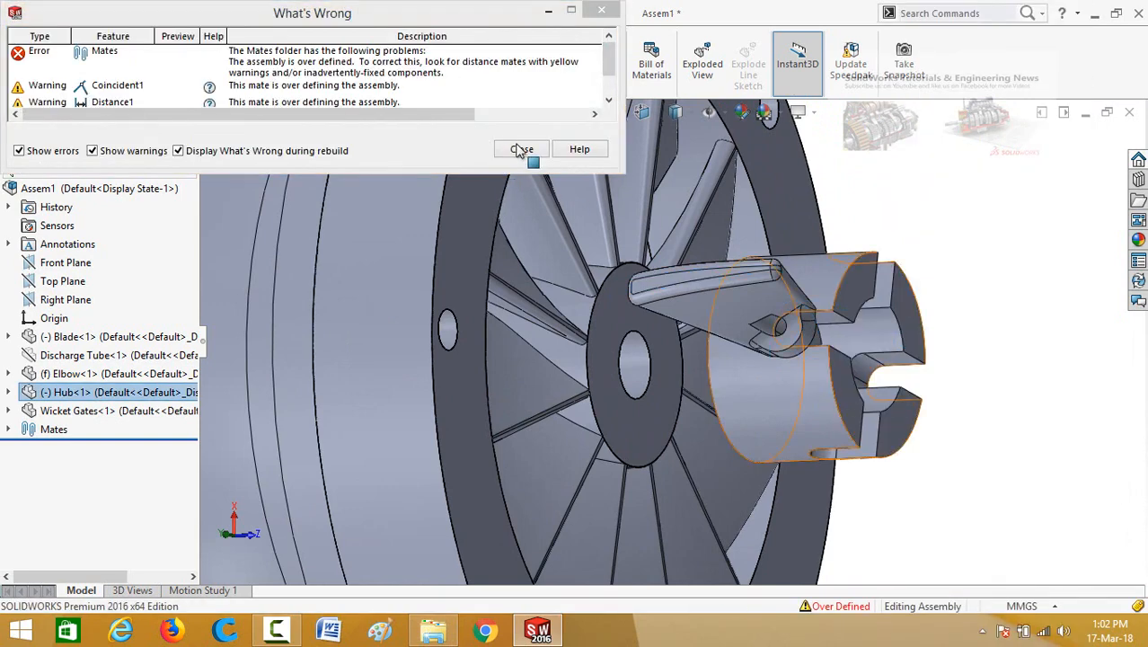
left_click(521, 150)
Step: Turn the Blade about its root axis to a steeper pitch on the fixed Hub
left_click(750, 292)
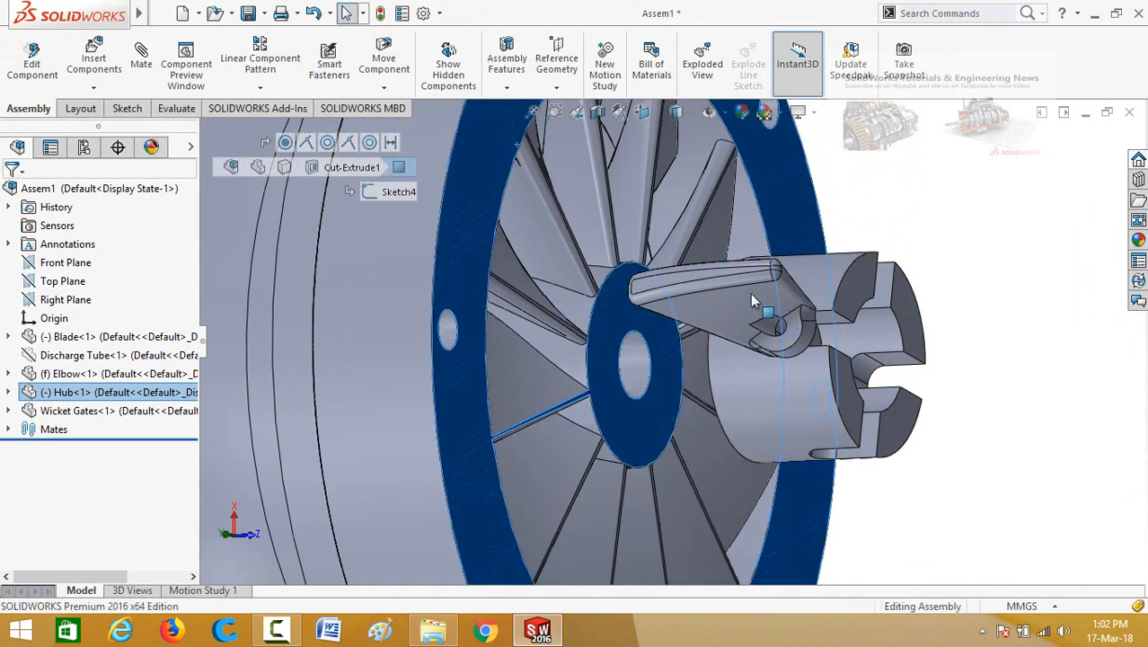
left_click_drag(766, 246, 745, 158)
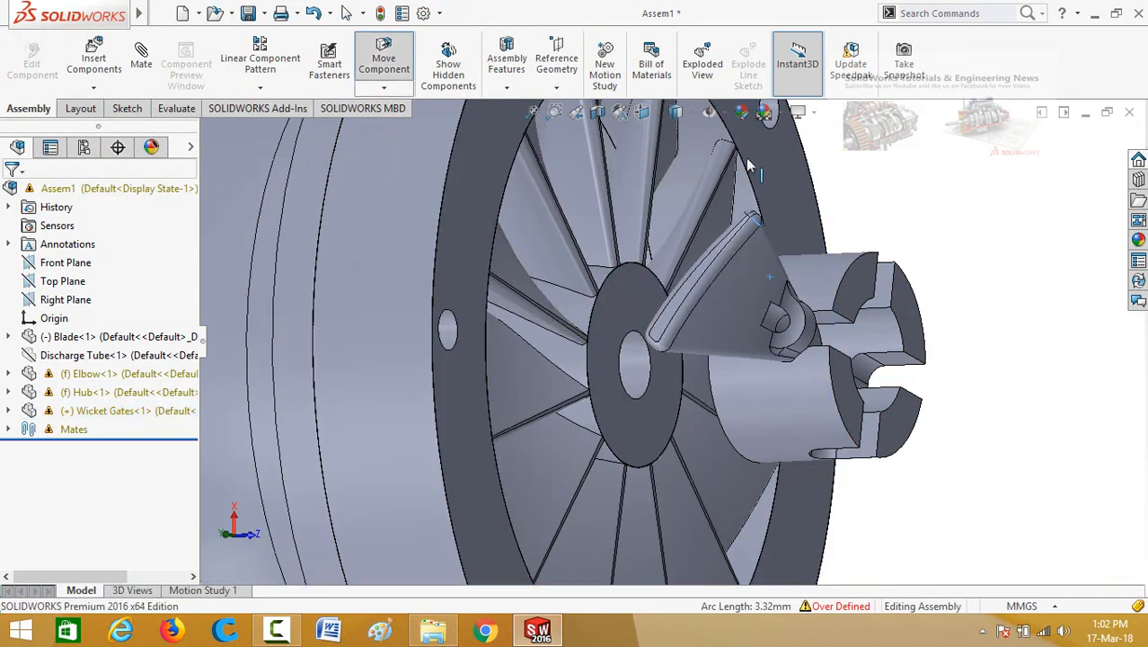
key("Escape")
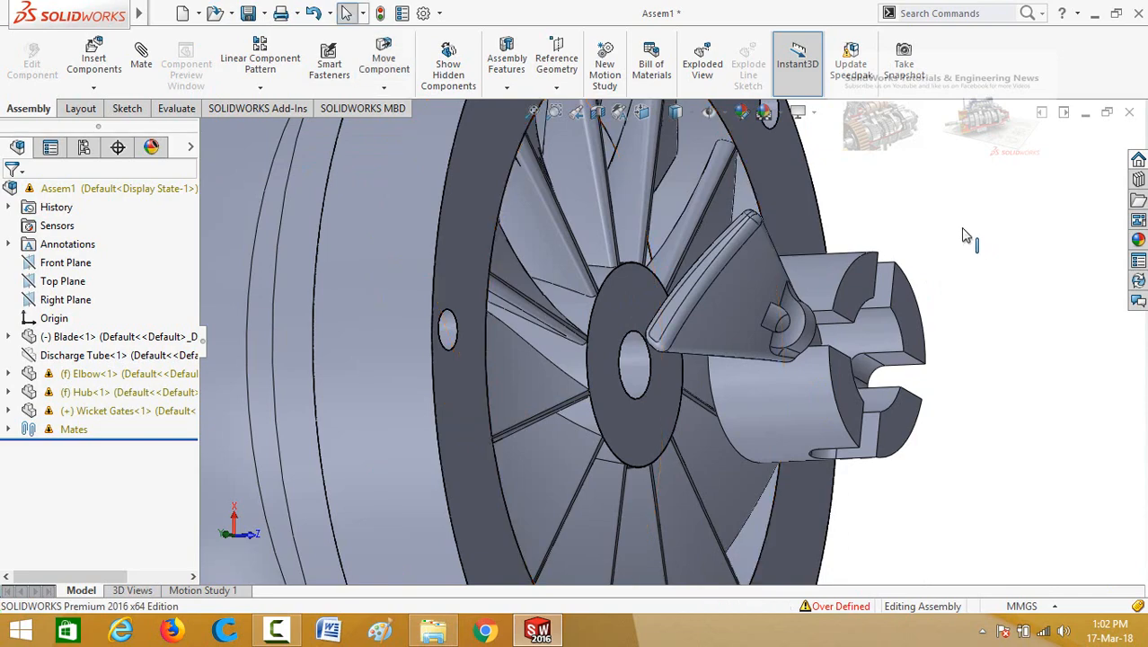
key("z")
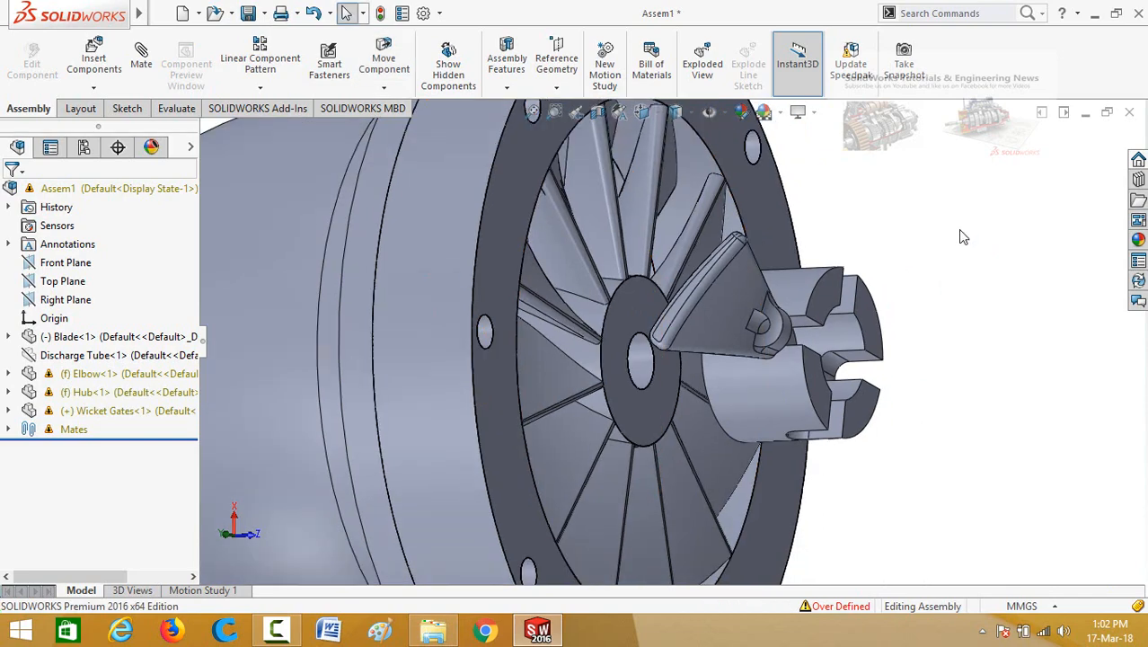
middle_click_drag(961, 235, 945, 282)
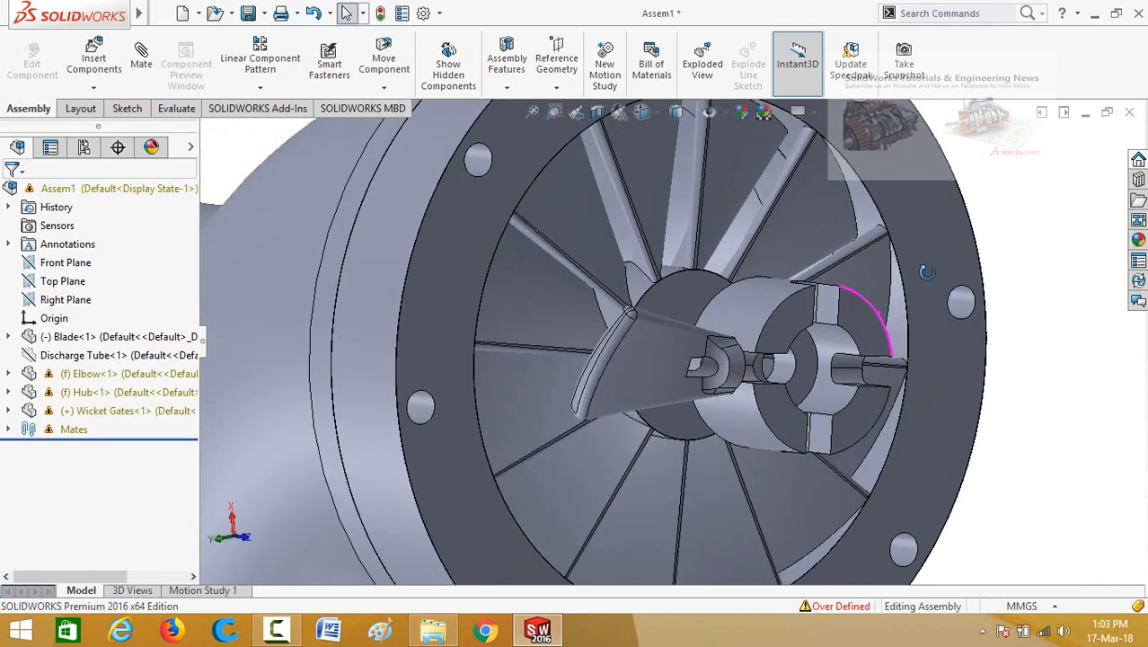
Step: Float the Hub so that it can rotate again
left_click(784, 324)
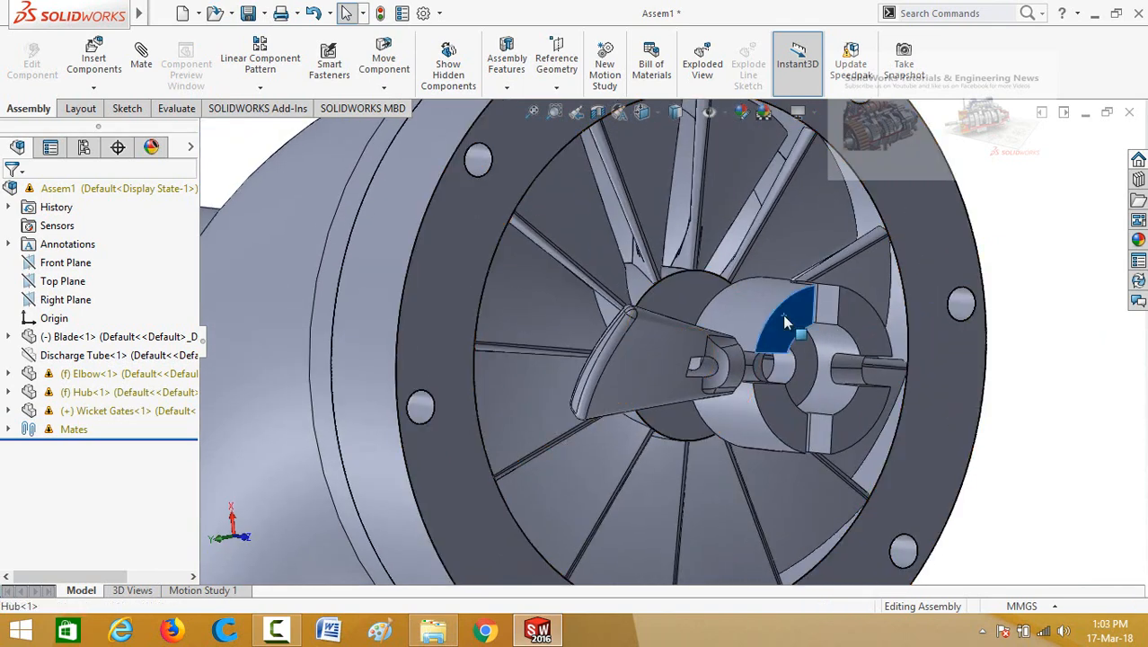
right_click(784, 323)
left_click(825, 350)
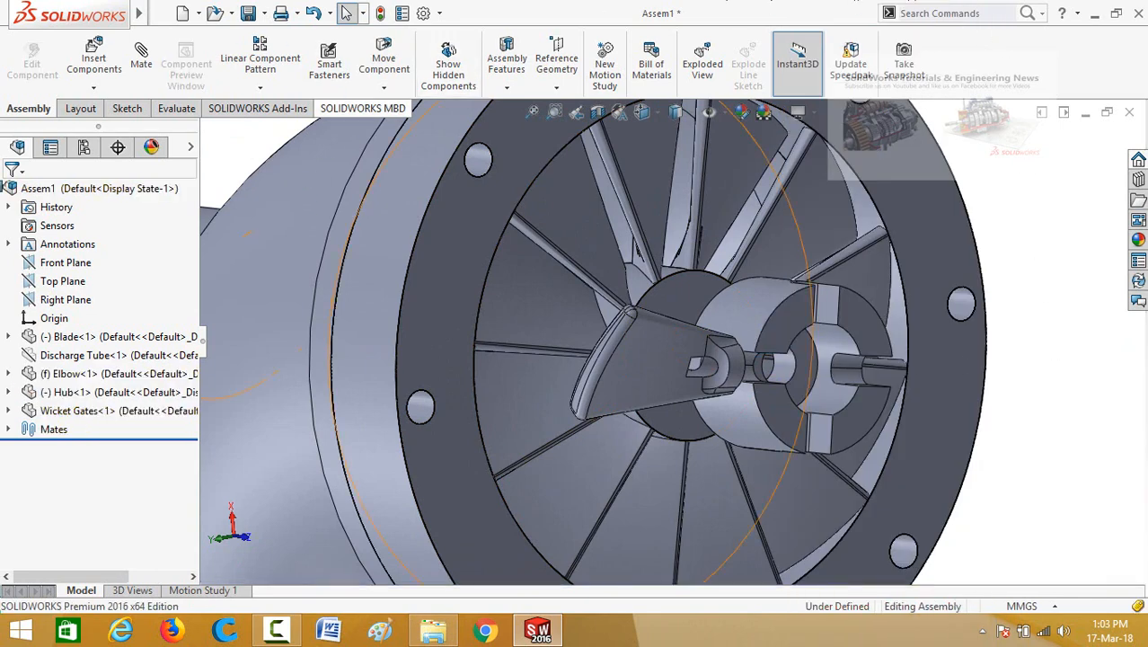
Step: Lock the rotation of the concentric mate between the Blade and the Hub
left_click(9, 429)
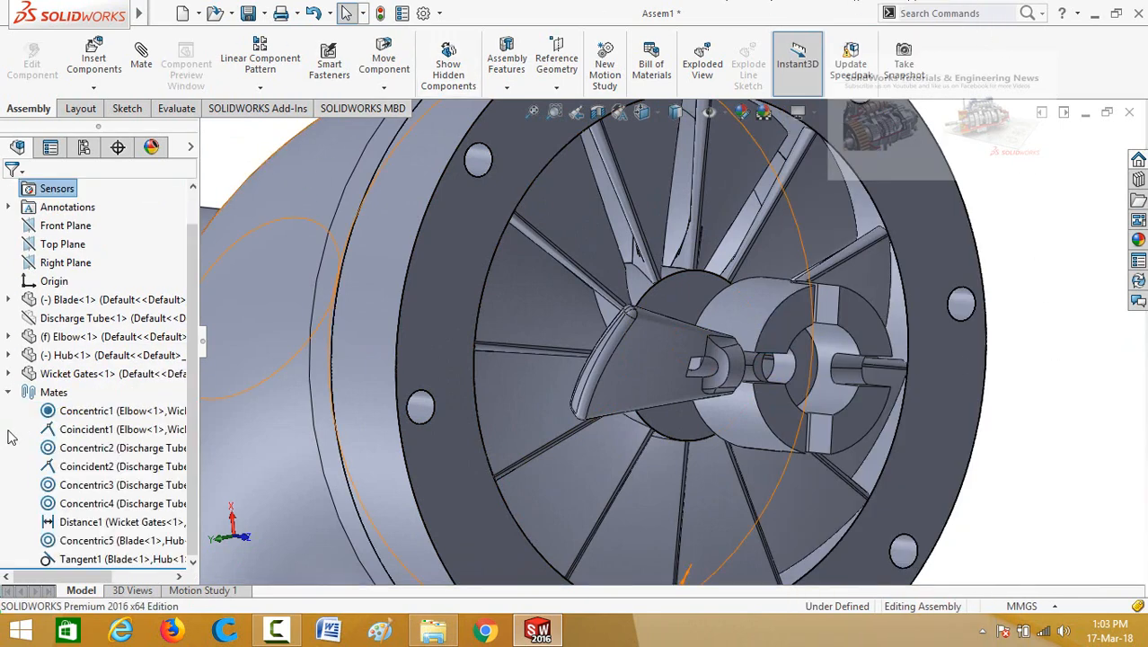
left_click(54, 541)
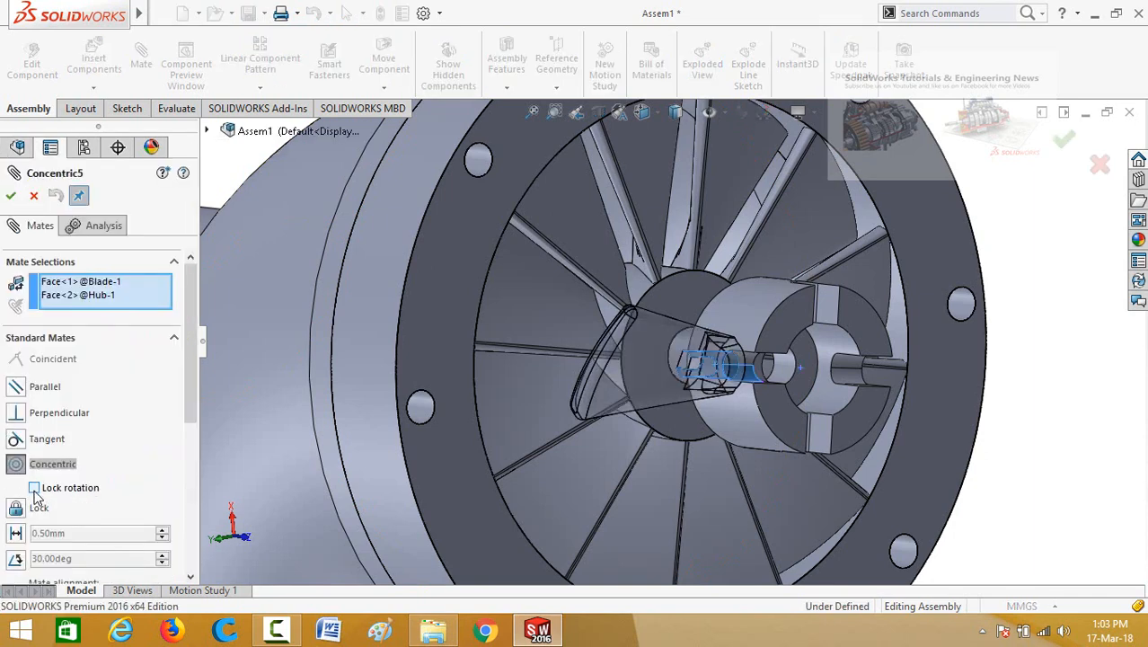
left_click(34, 488)
left_click(11, 196)
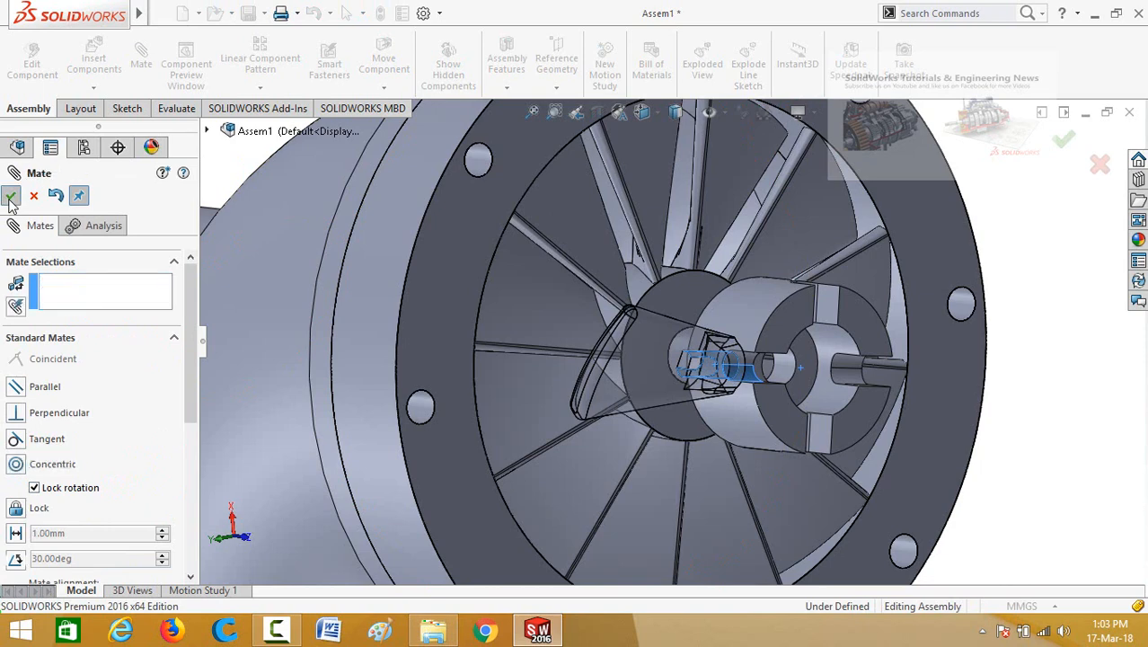
left_click(11, 197)
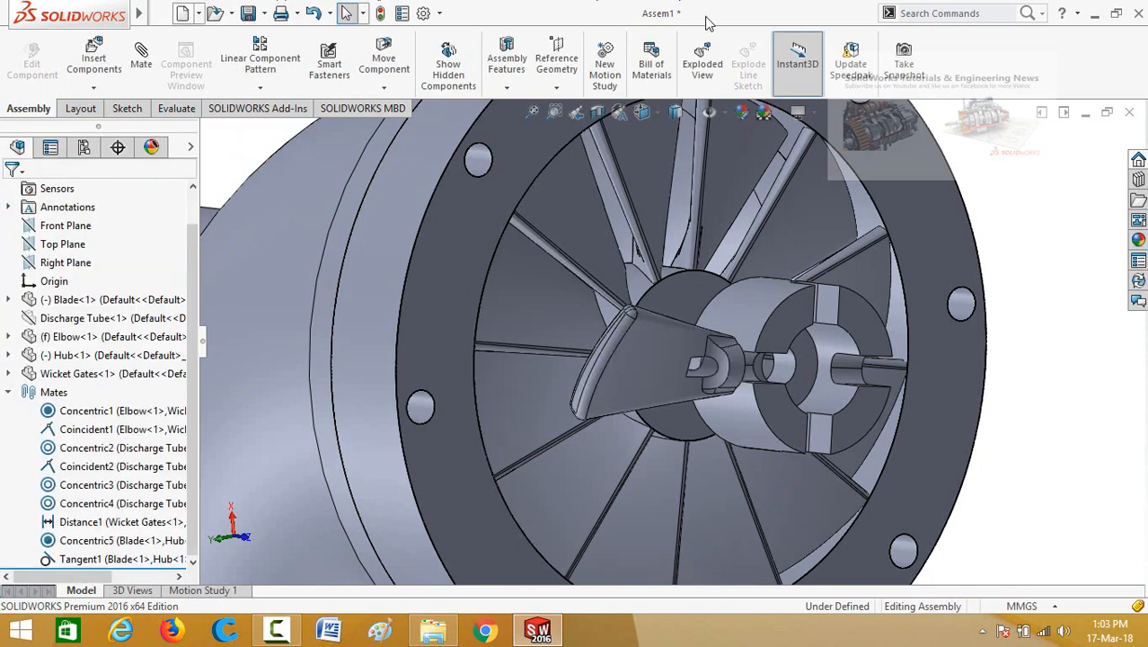
Step: Create a circular component pattern of the Blade around the Hub's circular edge, with 4 equally spaced instances over 360 degrees
scroll(754, 292, "up", 5)
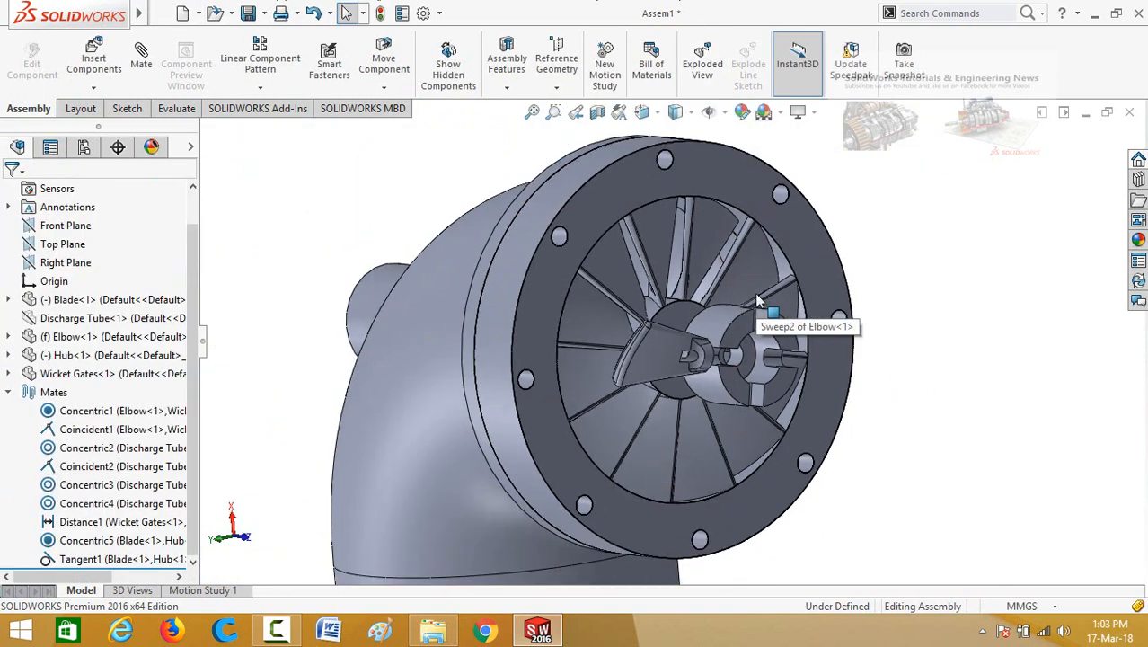
scroll(659, 364, "down", 3)
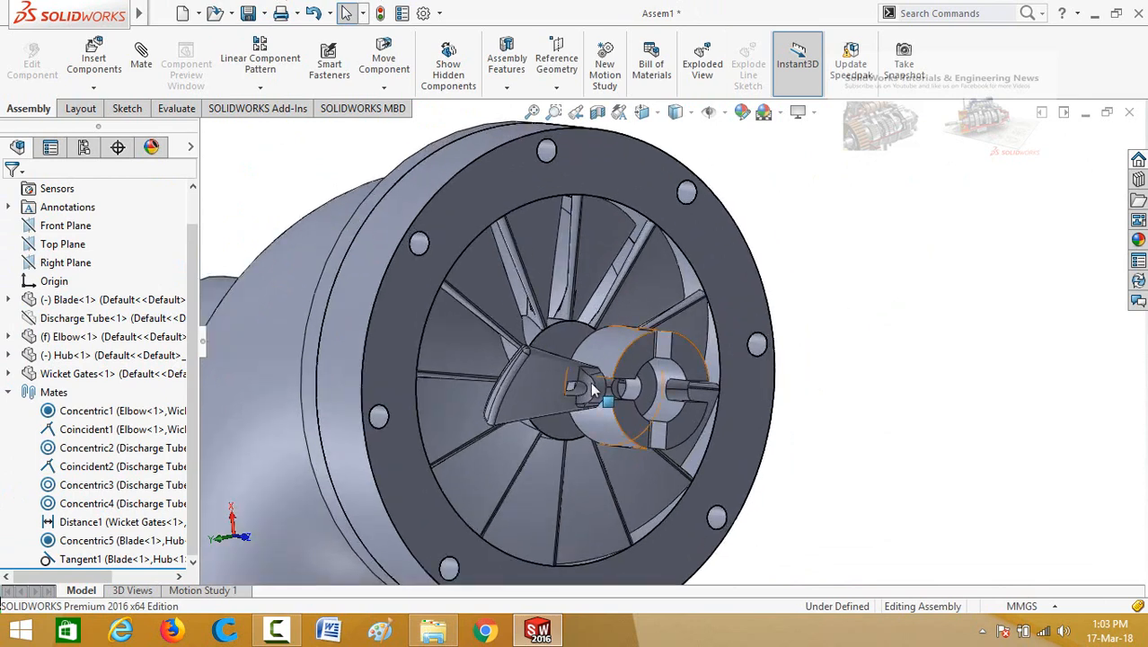
left_click(259, 90)
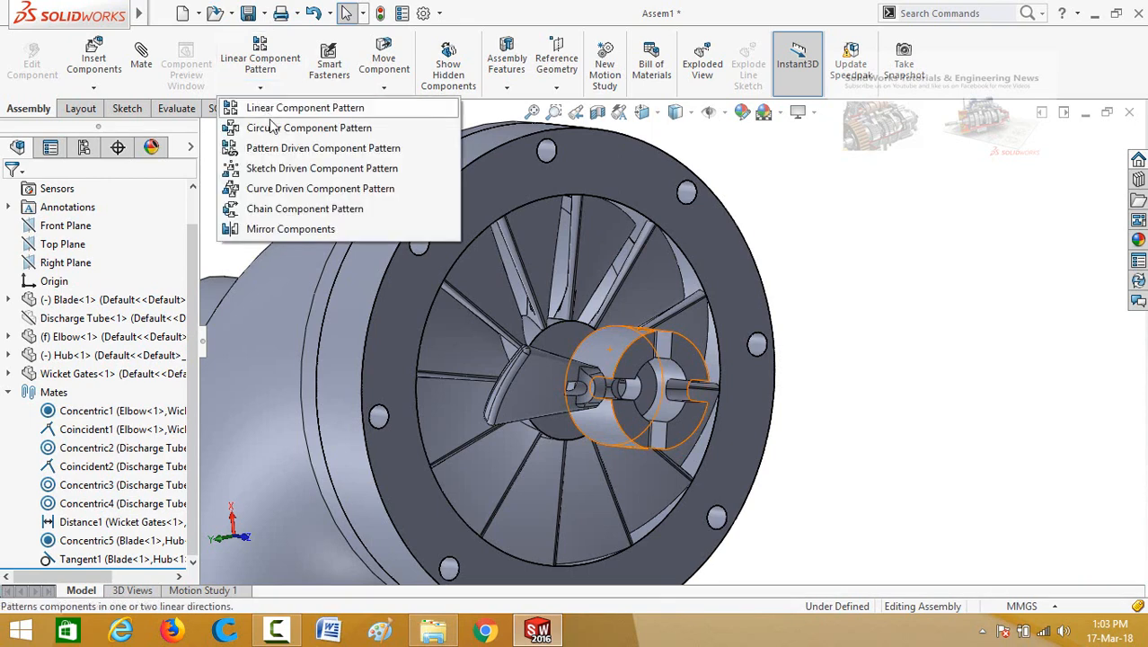
left_click(277, 130)
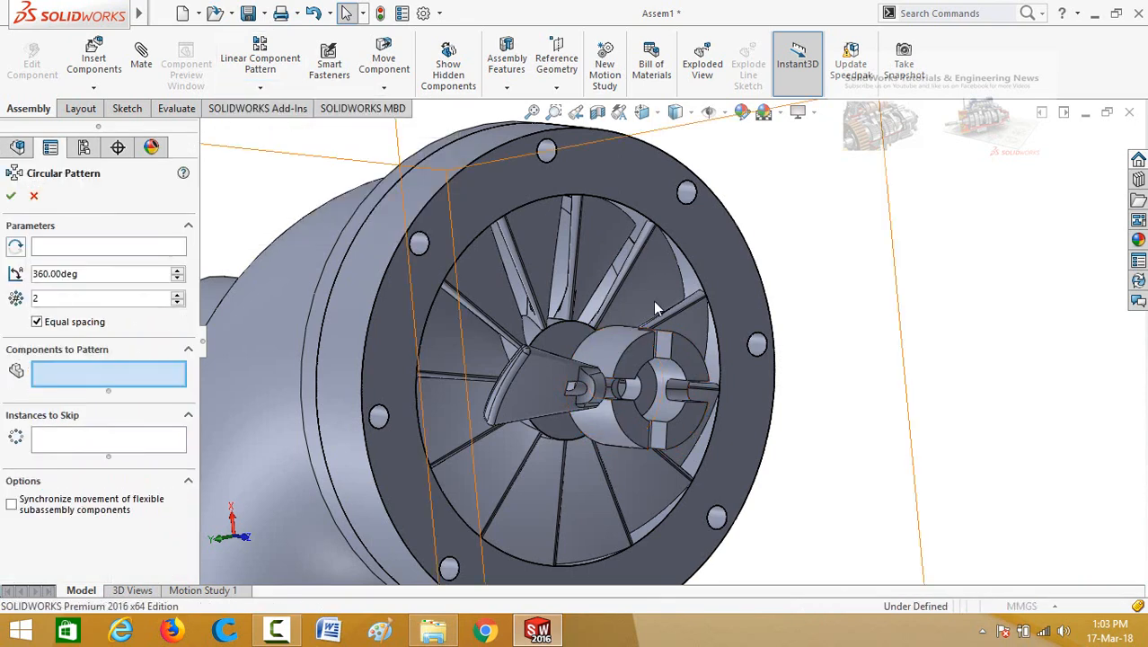
left_click(527, 392)
left_click(63, 250)
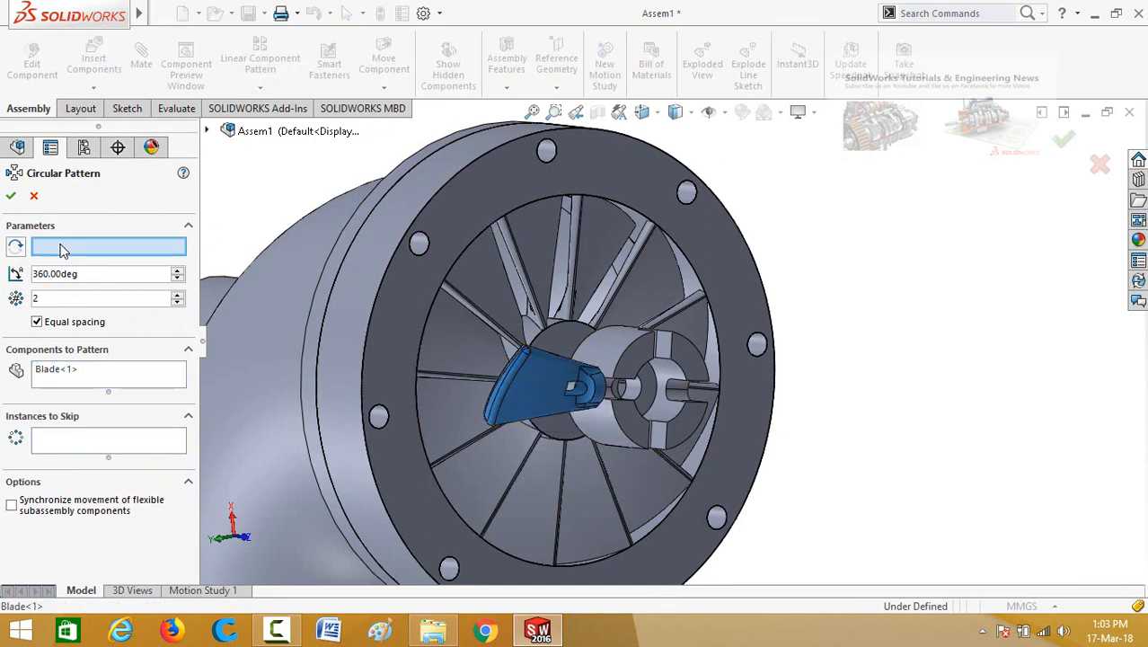
left_click(629, 356)
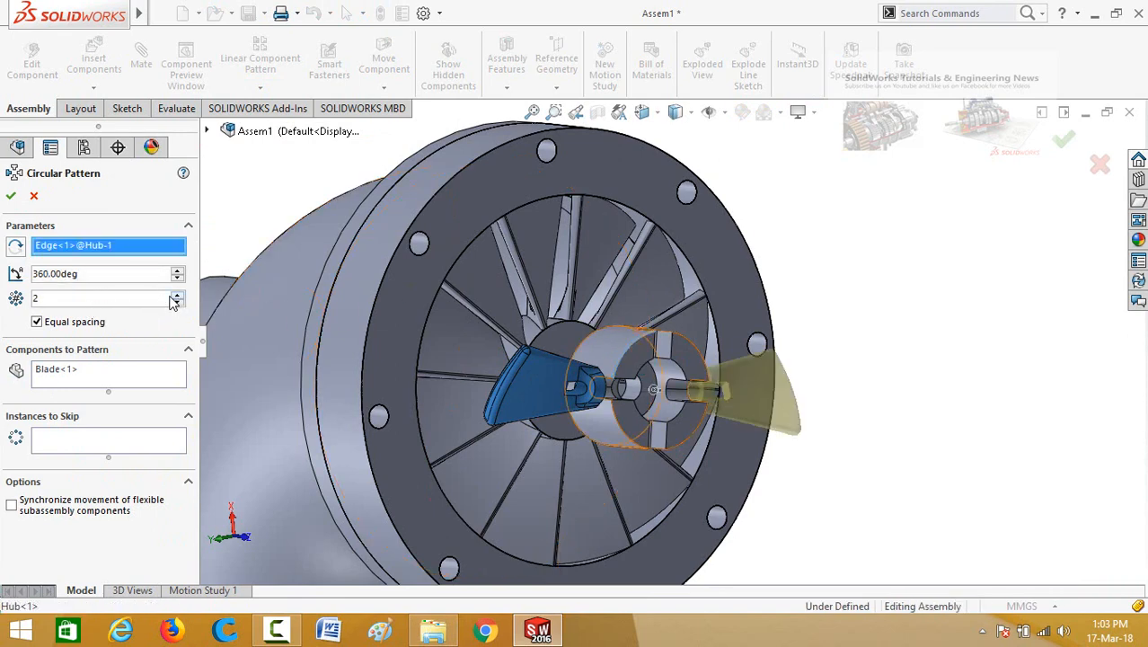
type("4")
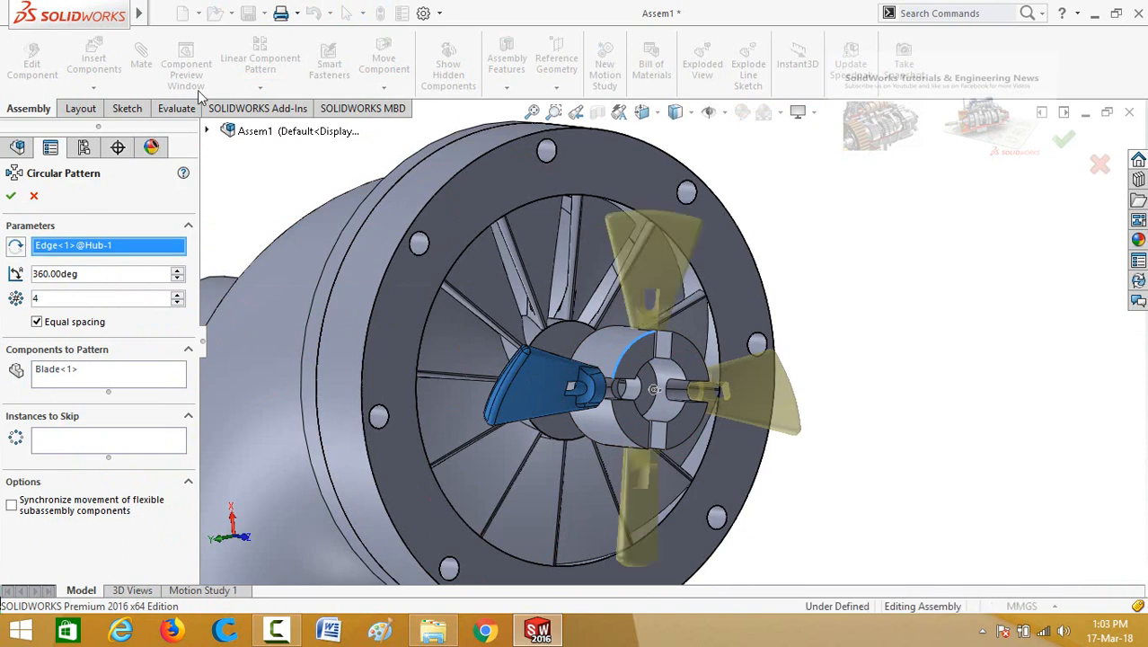
left_click(11, 197)
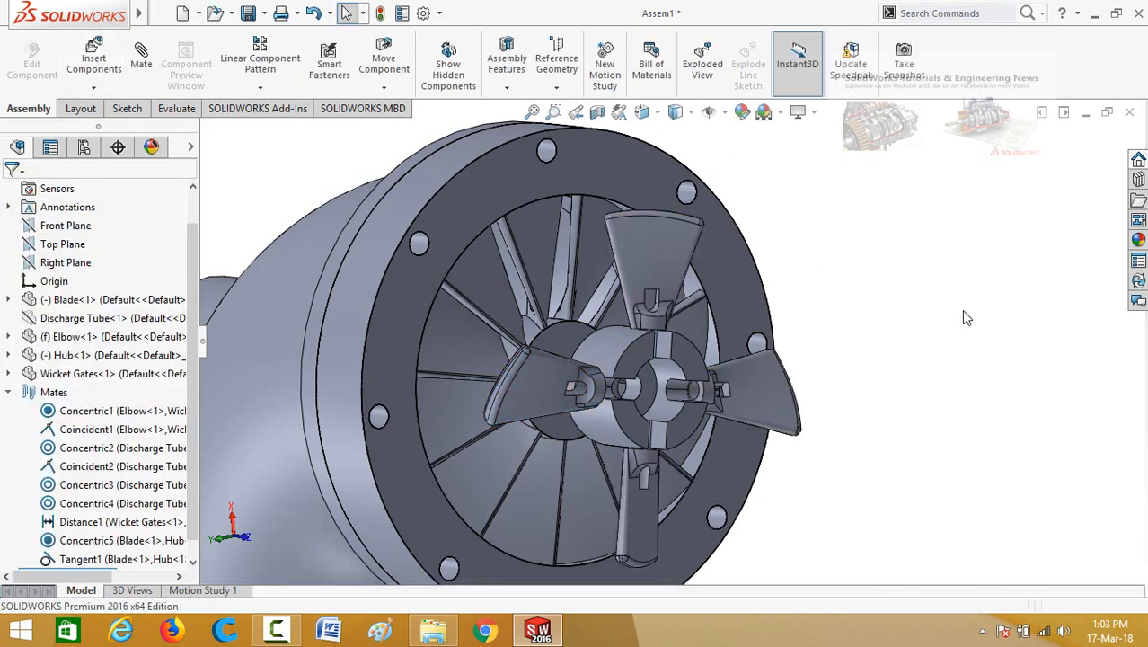
Step: Spin the Hub about its axis together with its patterned Blades
left_click_drag(716, 251, 883, 394)
scroll(875, 382, "up", 4)
middle_click_drag(841, 378, 846, 381)
Step: Set the distance mate between the Wicket Gates and the Hub to 2 mm
key("space")
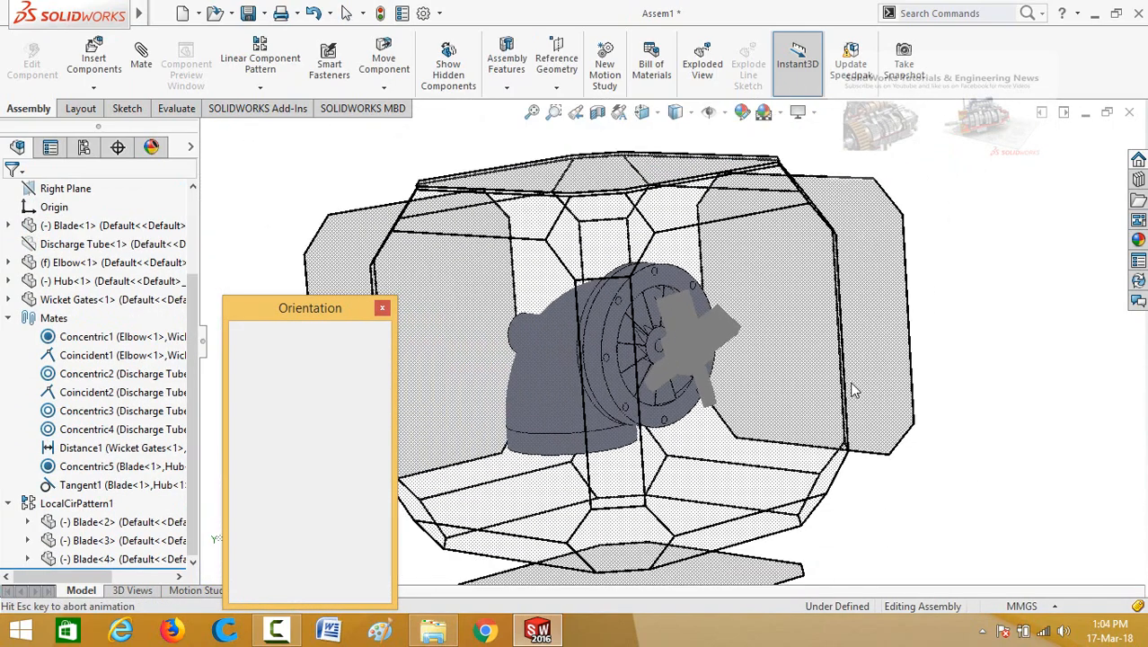
left_click(555, 334)
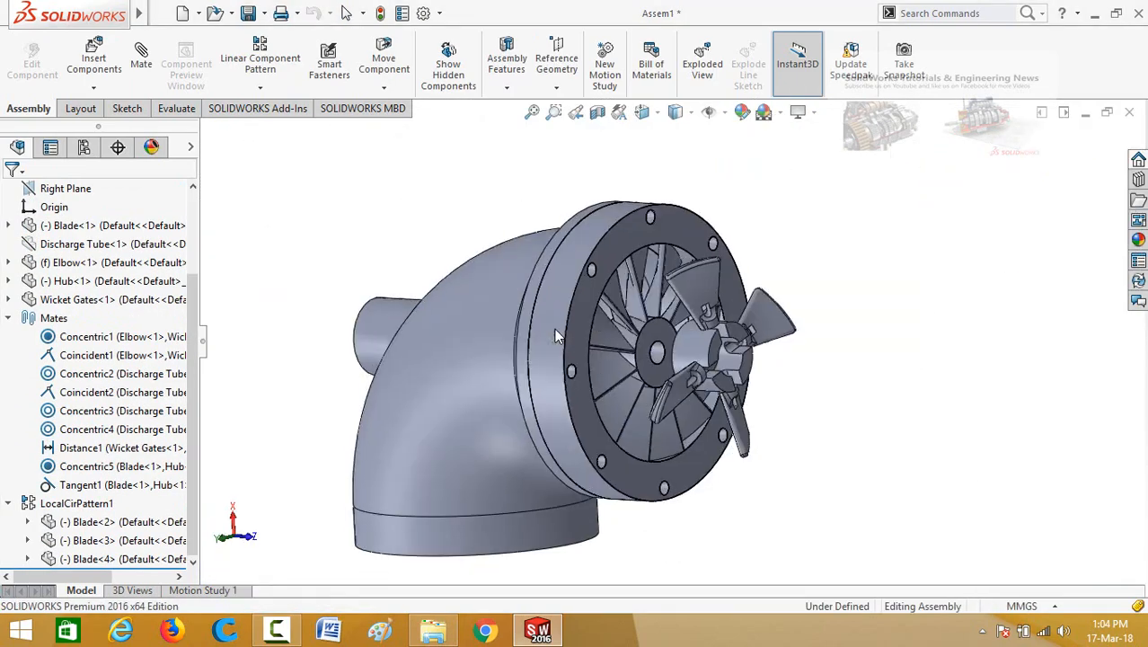
scroll(966, 332, "down", 2)
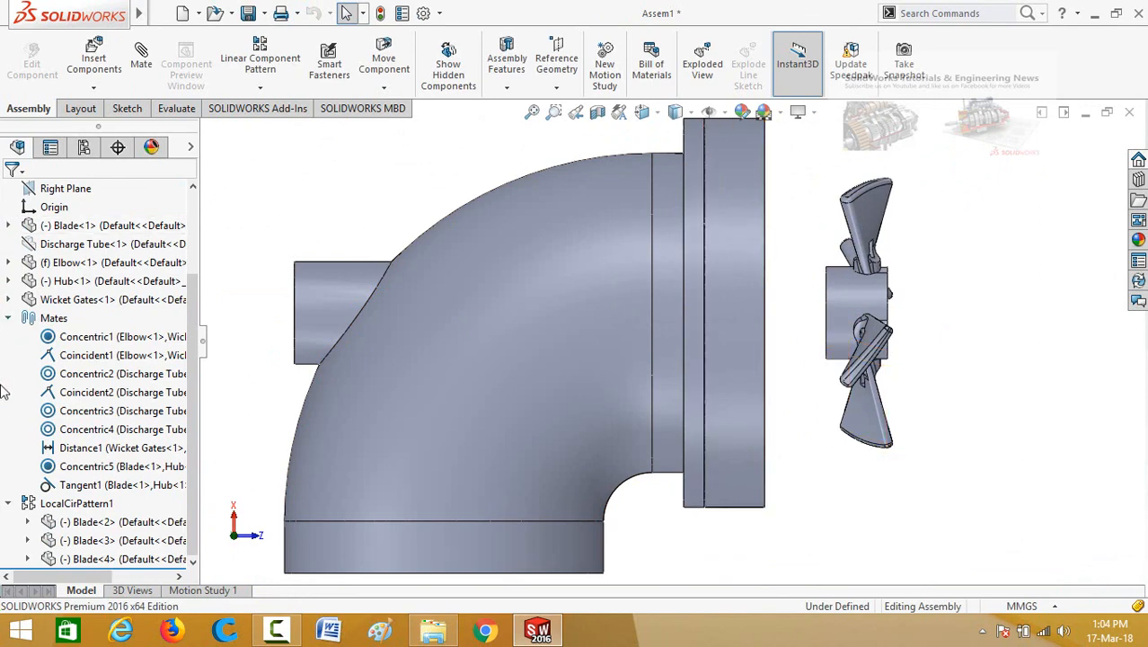
left_click(56, 448)
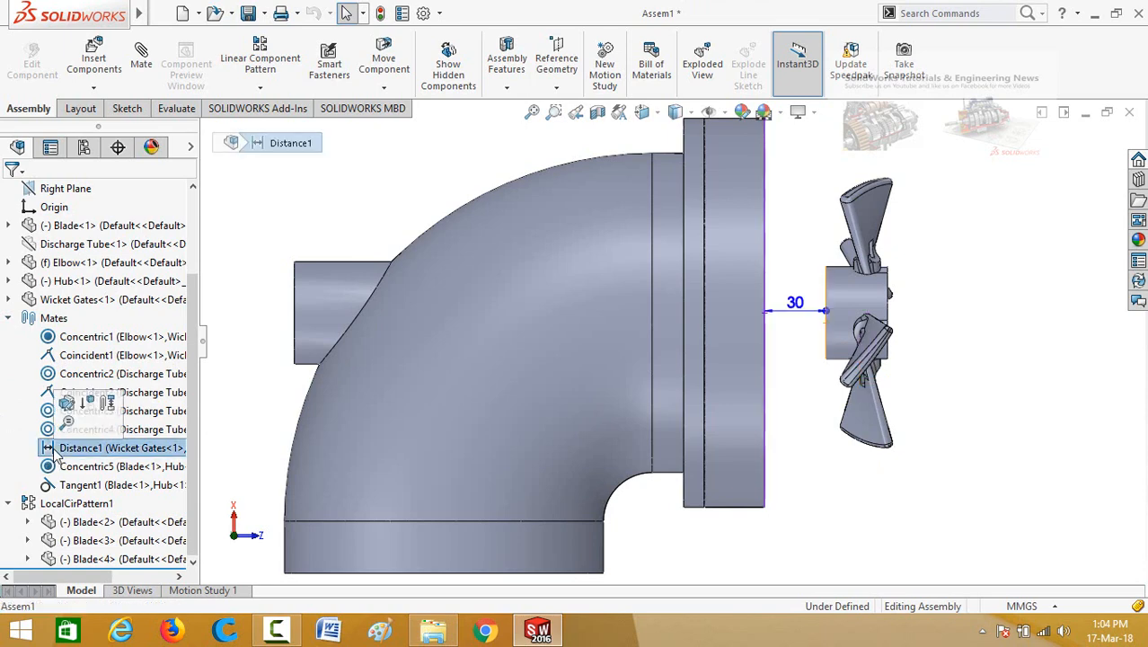
left_click(70, 405)
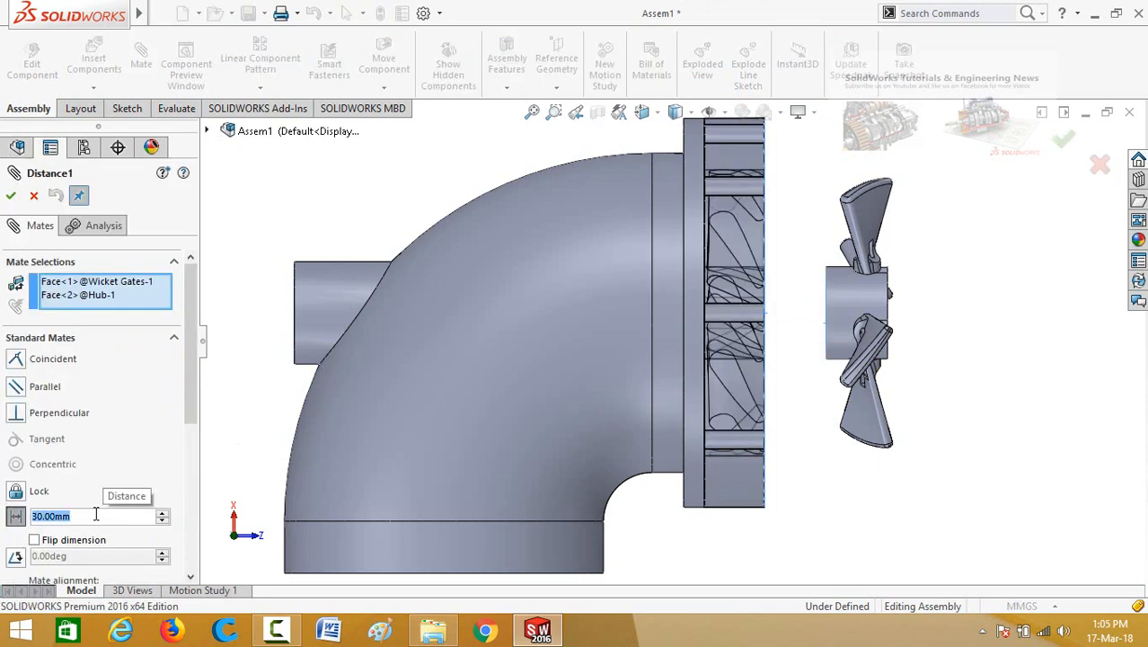
type("2")
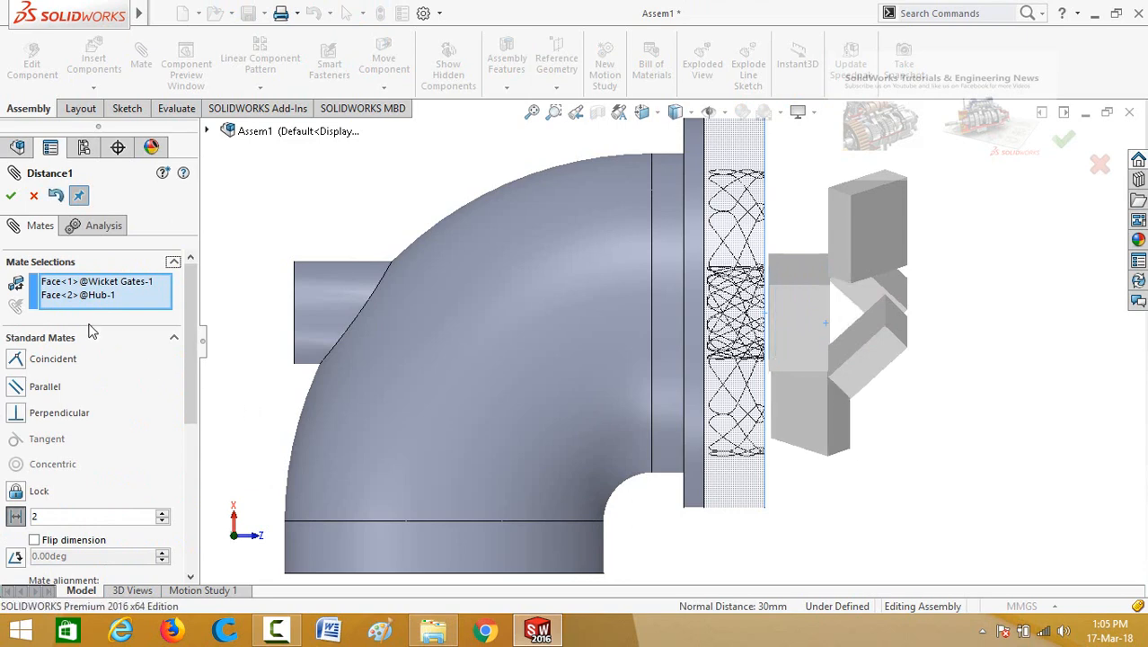
key("Return")
left_click(11, 196)
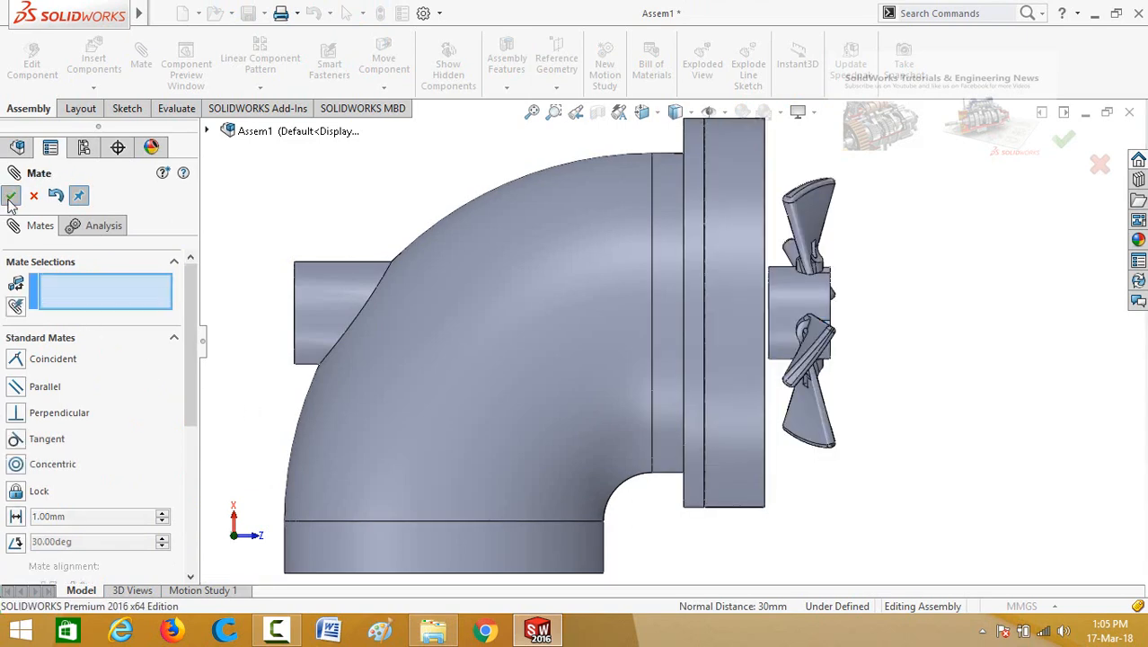
left_click(11, 196)
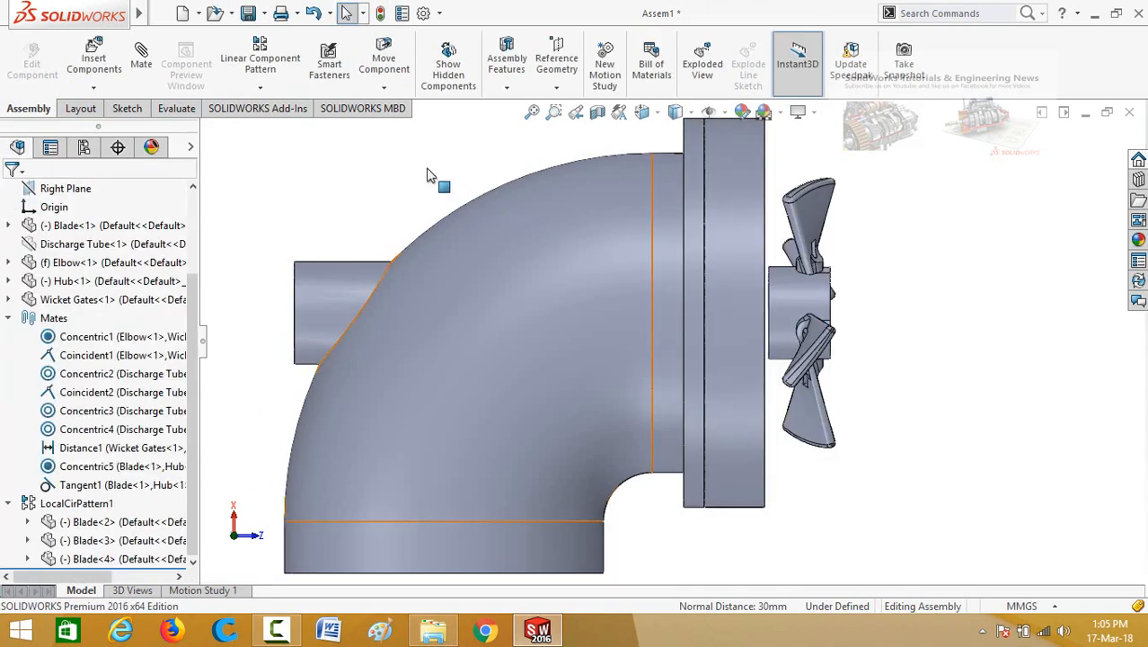
Step: Show the hidden Discharge Tube again
scroll(426, 177, "up", 3)
scroll(548, 216, "up", 2)
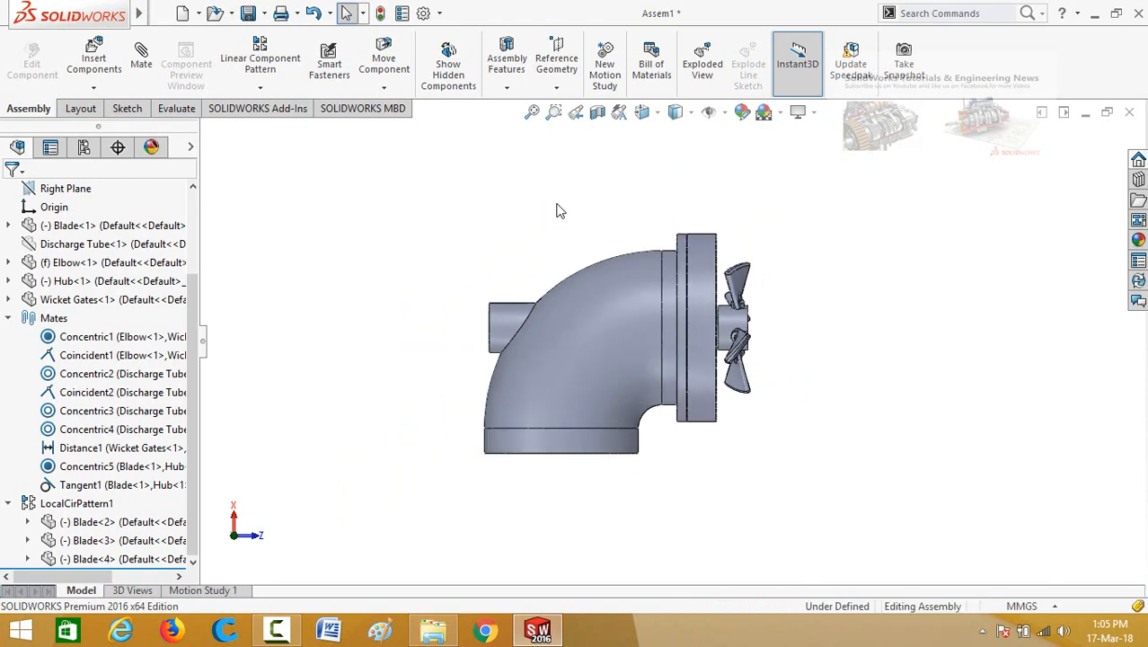
middle_click_drag(557, 211, 485, 212)
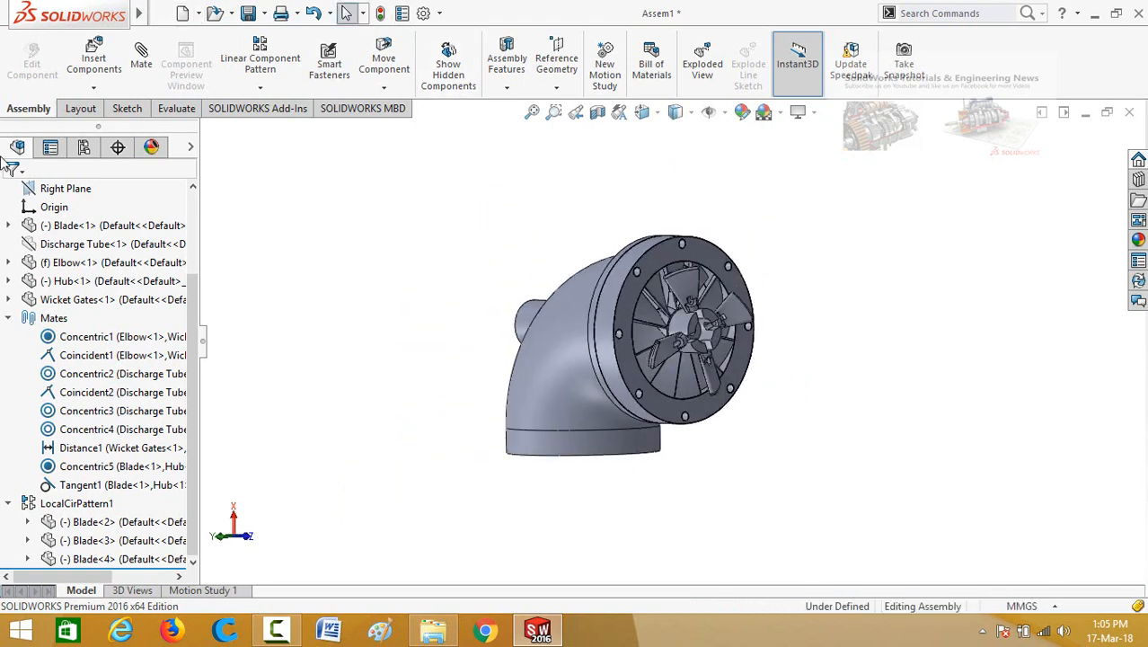
left_click(77, 244)
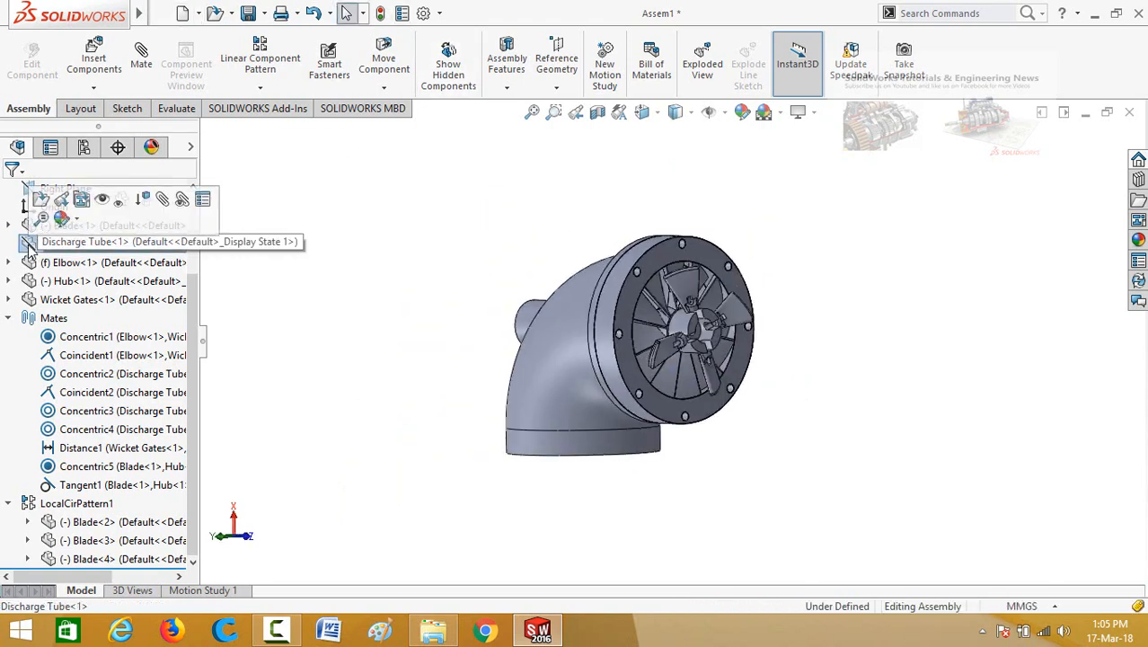
left_click(103, 199)
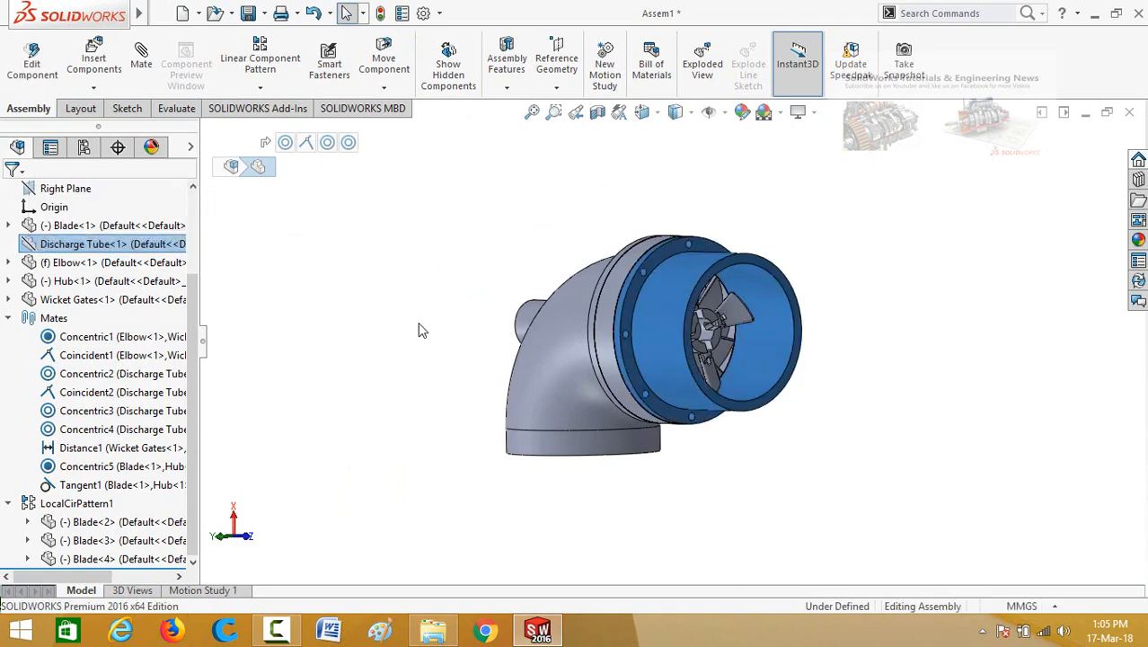
Step: Apply a cyan colour to the Discharge Tube at component level
middle_click_drag(422, 311, 852, 323)
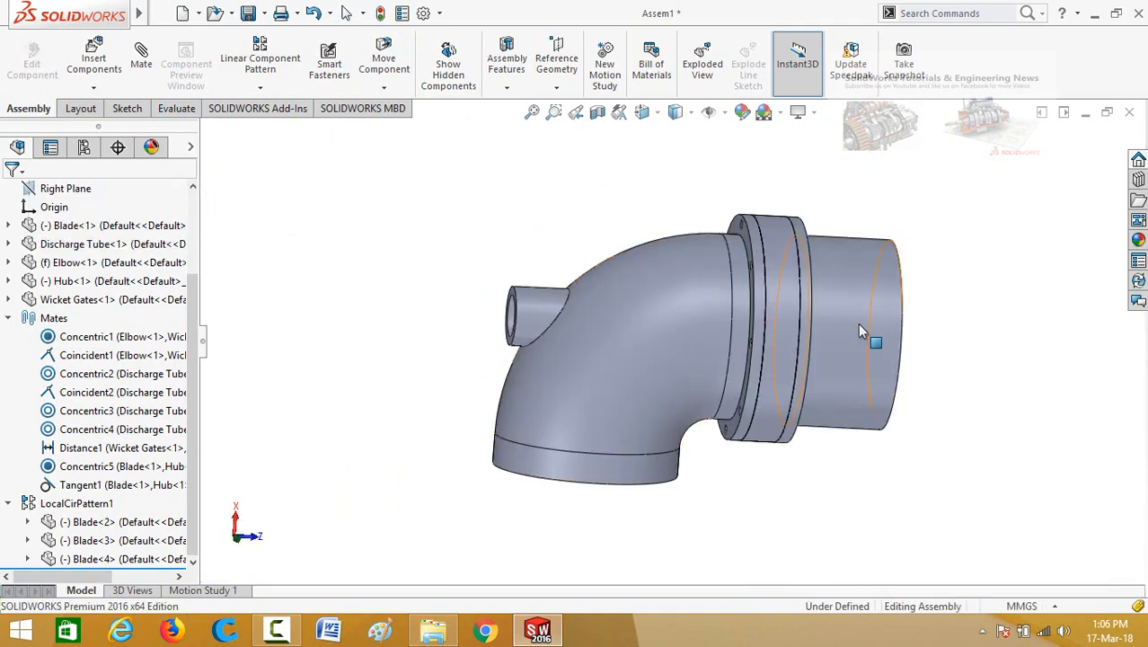
left_click(856, 310)
left_click(940, 250)
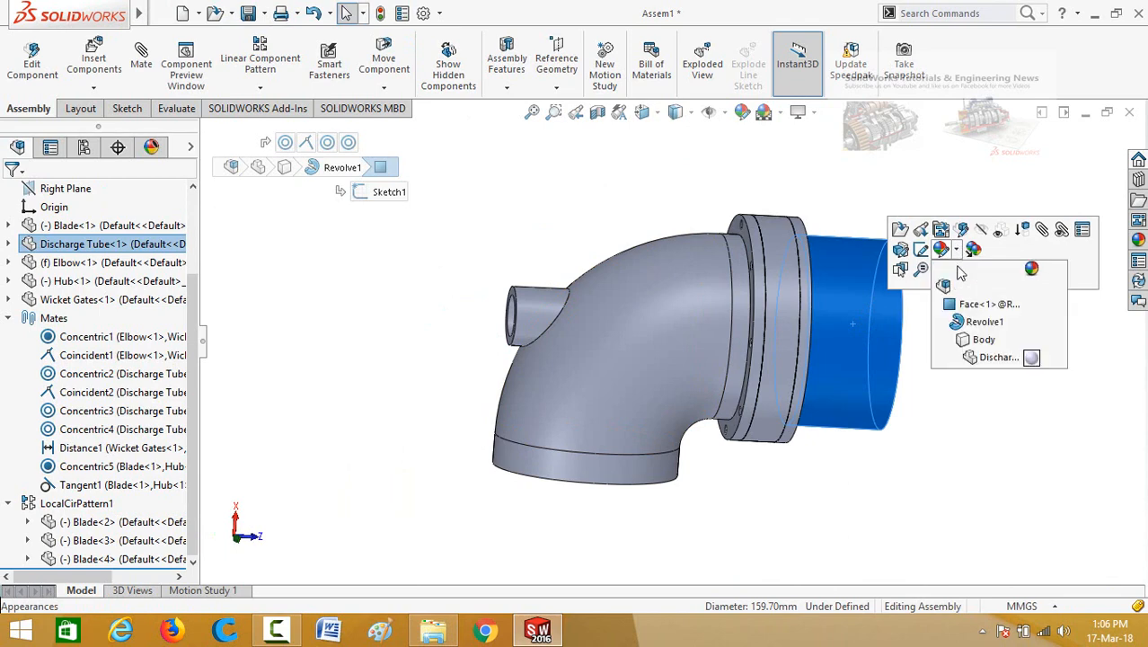
left_click(985, 287)
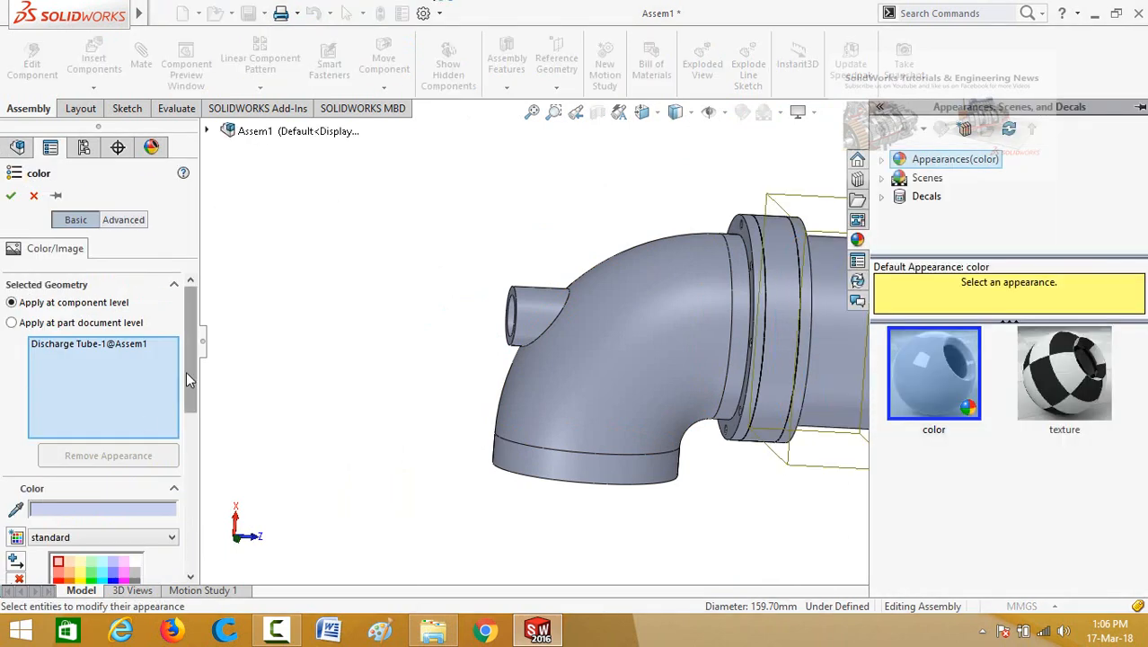
left_click_drag(186, 371, 186, 449)
left_click(102, 388)
left_click(12, 192)
Step: Colour the whole Elbow component light red
left_click(533, 304)
left_click(625, 225)
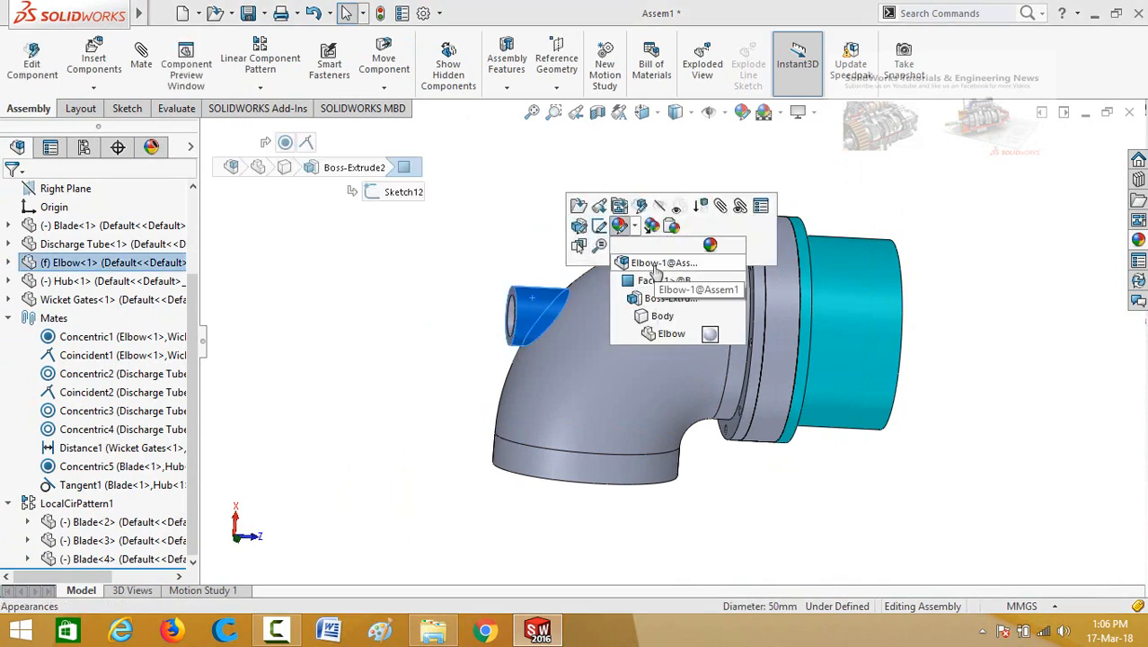
left_click(655, 267)
left_click(60, 429)
left_click(11, 194)
Step: Give the Wicket Gates component a green appearance
left_click(771, 261)
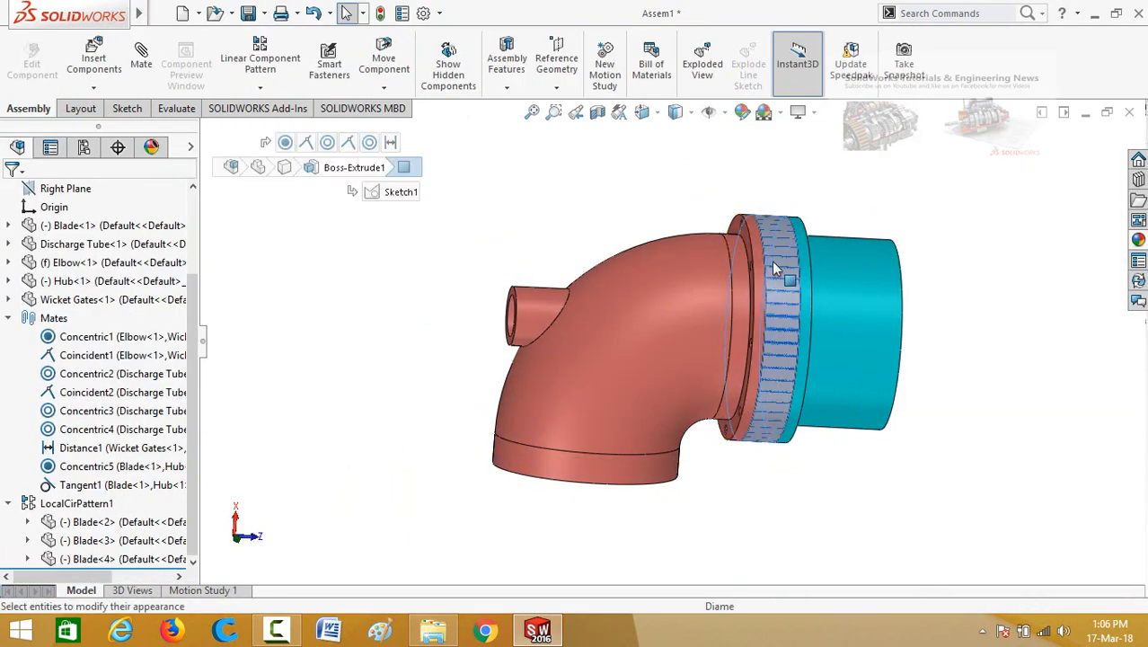
left_click(877, 225)
left_click(907, 266)
scroll(11, 406, "down", 3)
left_click(94, 425)
left_click(11, 195)
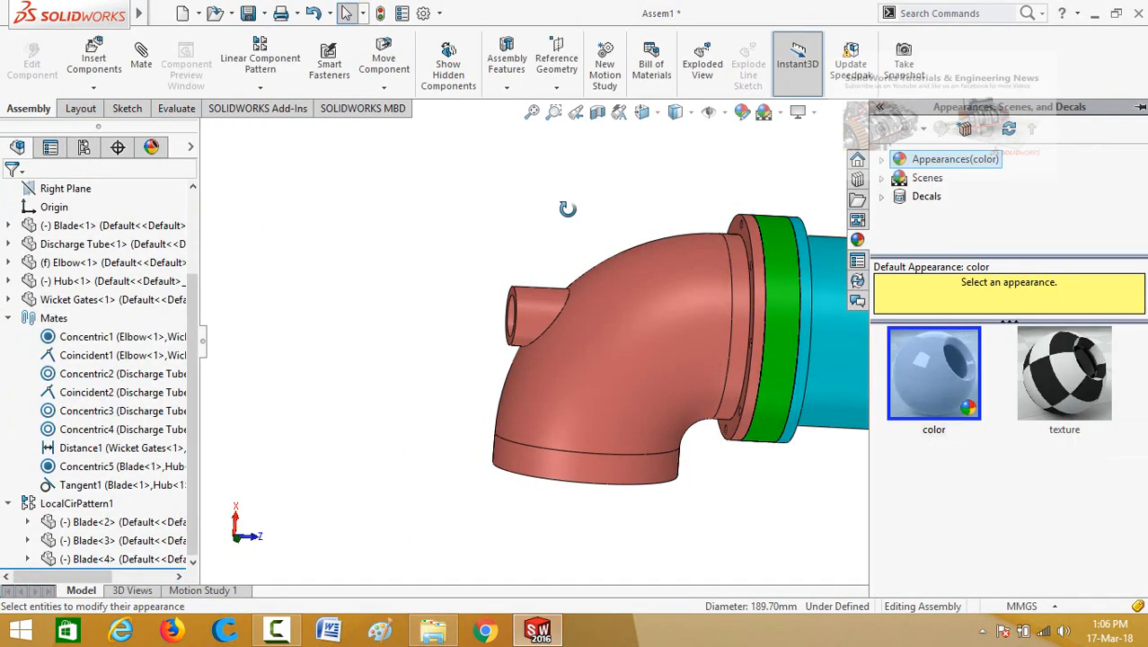
Step: Apply a magenta colour to the Hub at component level
middle_click_drag(566, 210, 512, 216)
left_click(723, 309)
left_click(795, 253)
left_click(825, 295)
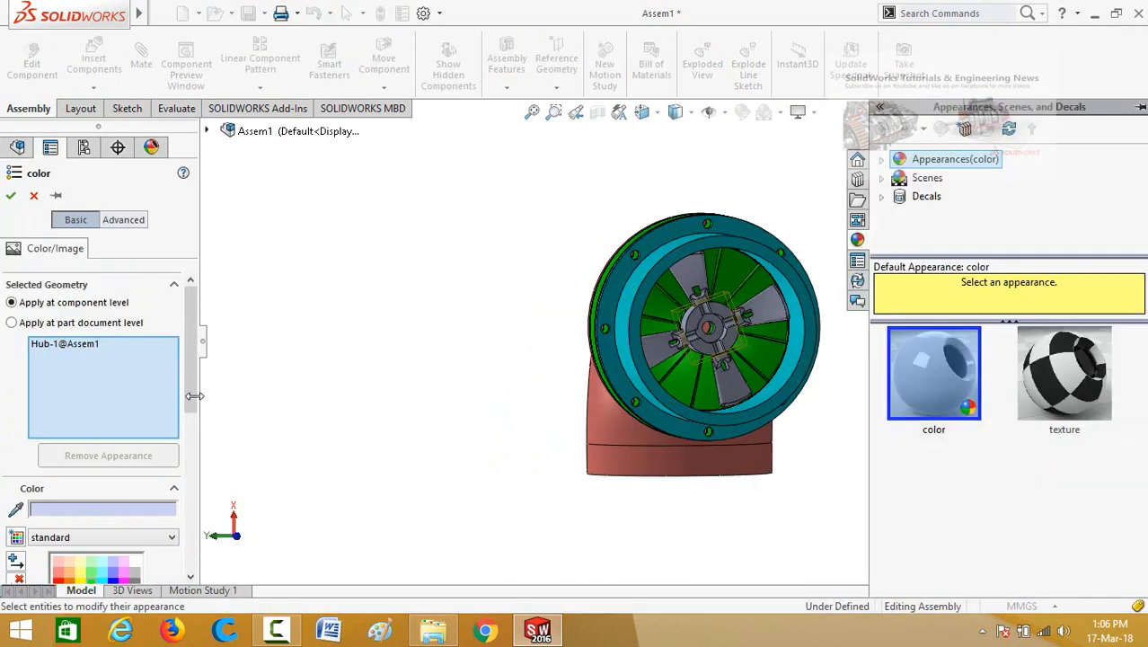
left_click_drag(191, 398, 157, 539)
left_click(124, 529)
left_click(13, 194)
Step: Colour the patterned Blades dark blue through one of their instances
left_click(688, 266)
left_click(756, 197)
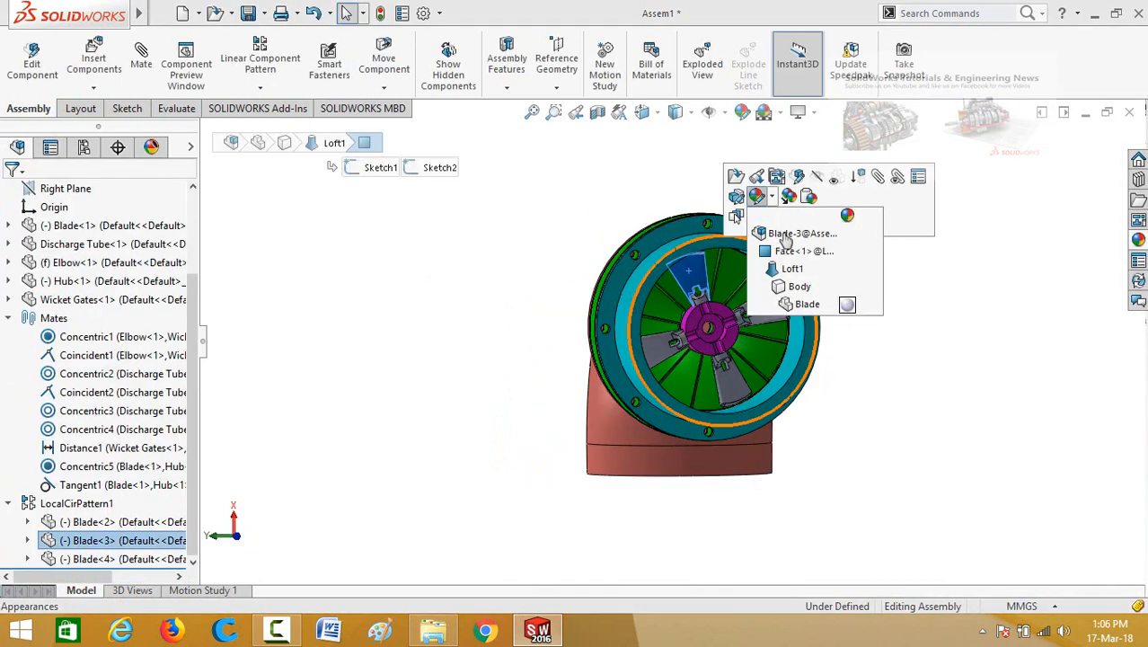
left_click(791, 235)
scroll(191, 427, "down", 3)
left_click(113, 456)
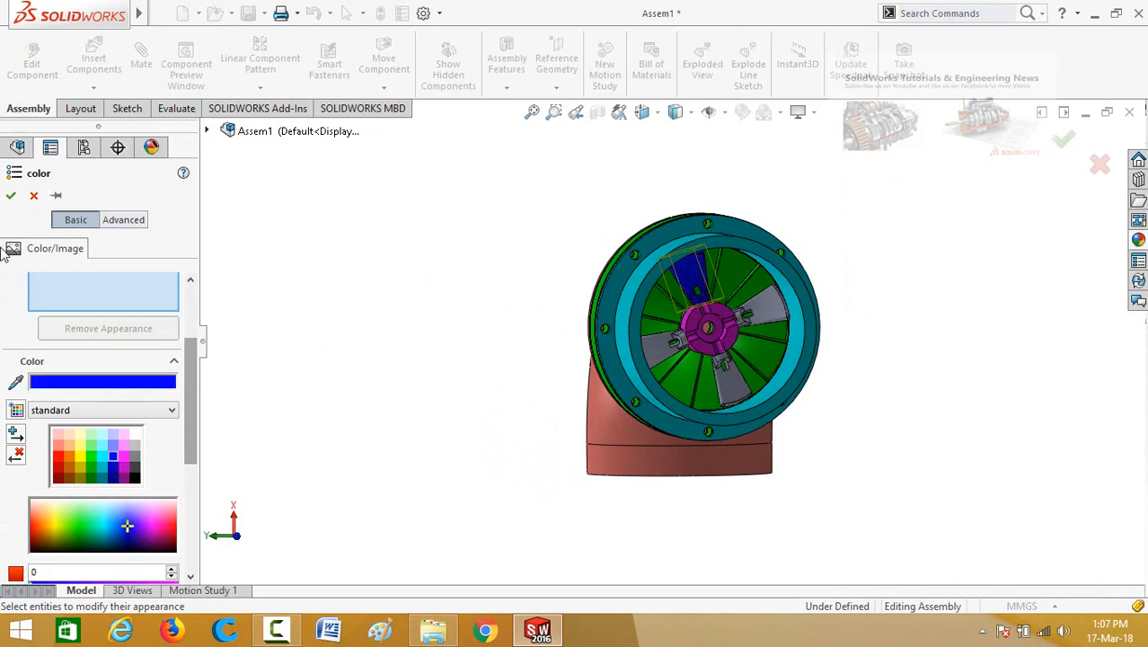
left_click(10, 194)
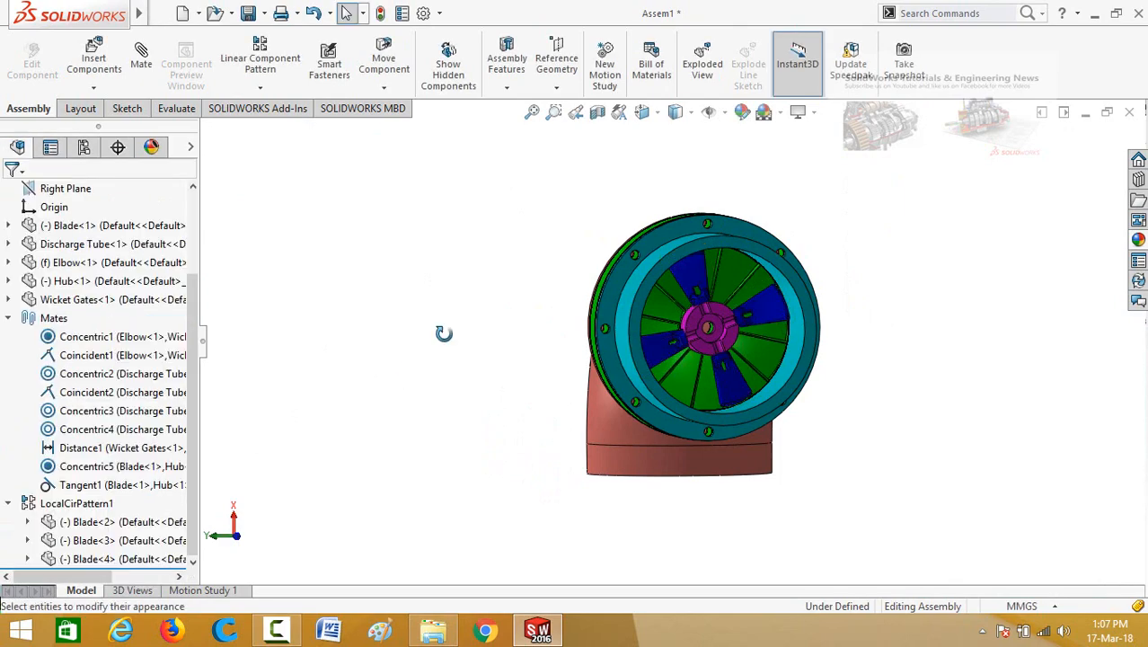
Step: Hide the Discharge Tube and the Wicket Gates, leaving the Elbow and the rotor displayed
middle_click_drag(444, 330, 602, 357)
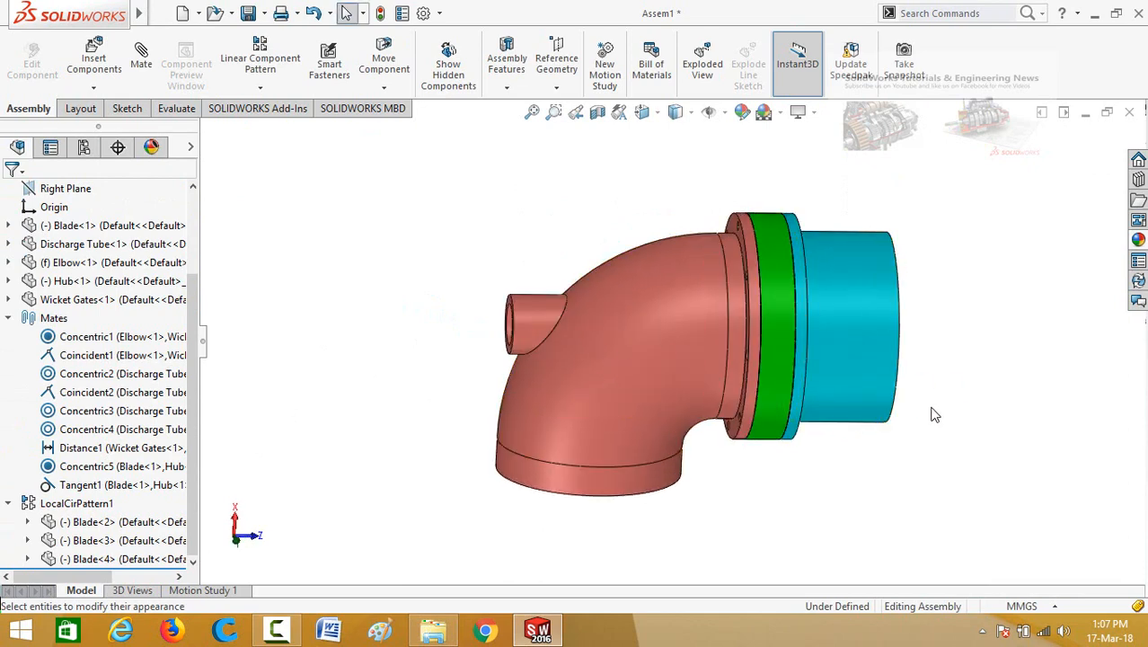
mouse_move(933, 412)
middle_mouse_down()
mouse_move(845, 411)
mouse_move(933, 403)
middle_mouse_up()
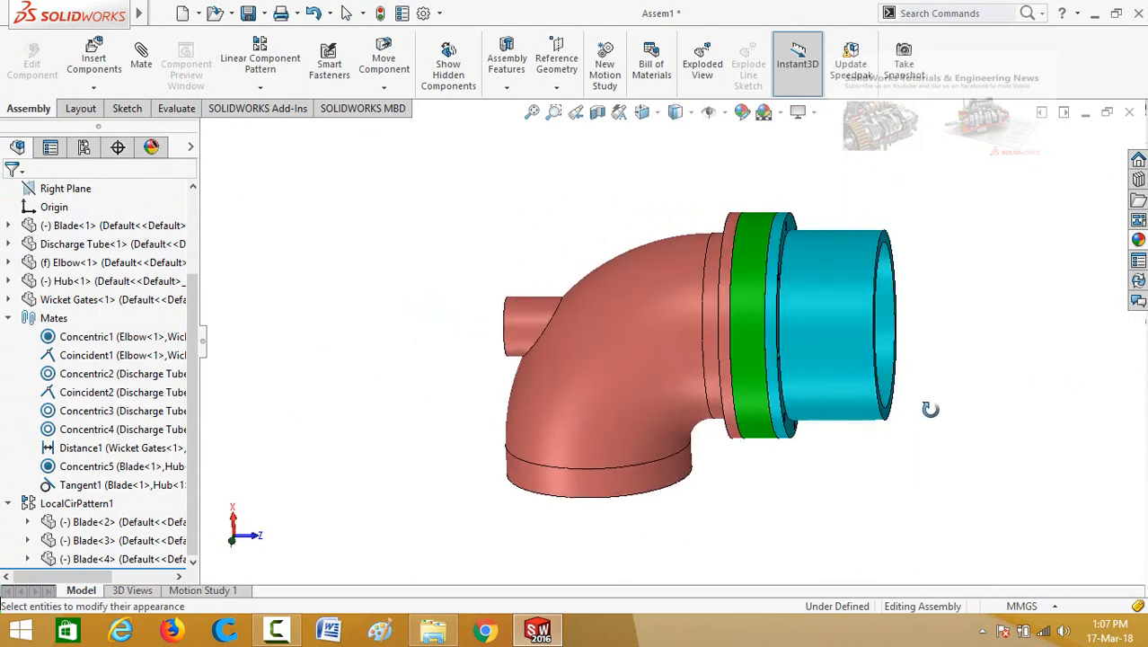
left_click(840, 353)
left_click(967, 262)
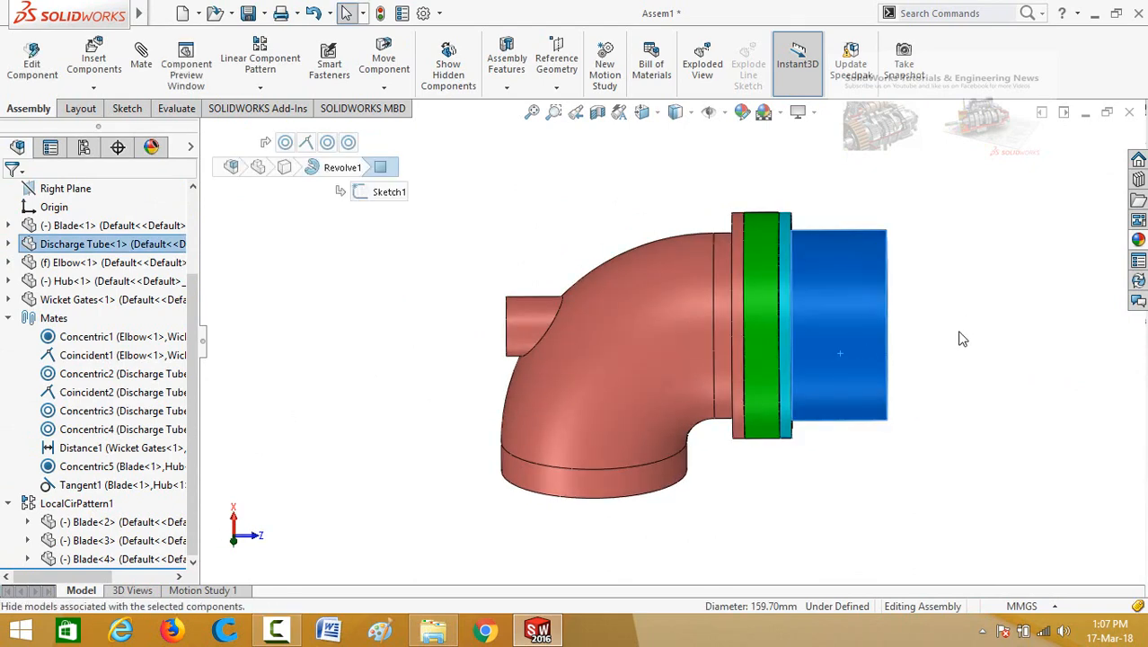
left_click(761, 296)
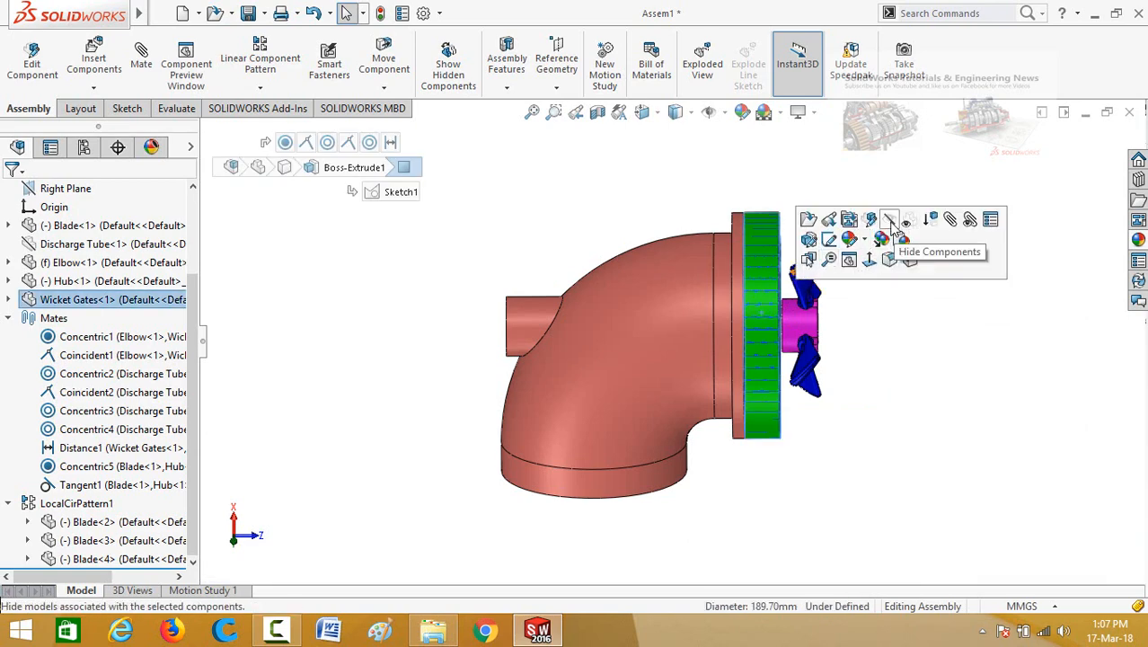
left_click(899, 260)
middle_click_drag(938, 334, 902, 374)
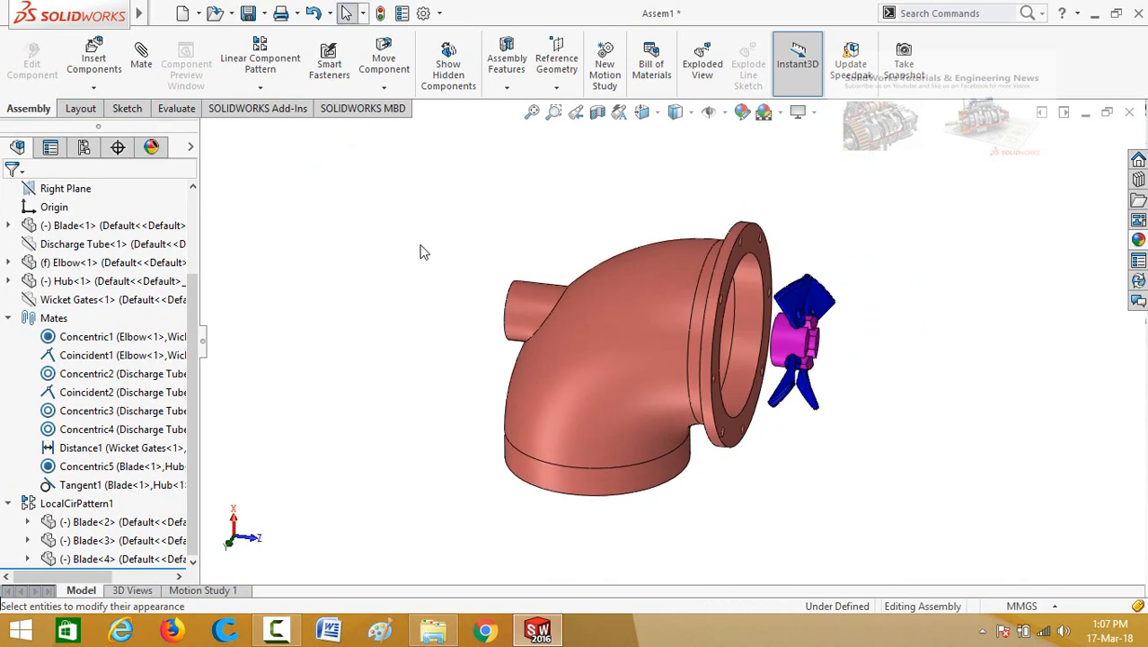
Step: Measure the distance from the Elbow's small pipe end face to the Hub's inner face with a reference dimension, without keeping the dimension
left_click(127, 109)
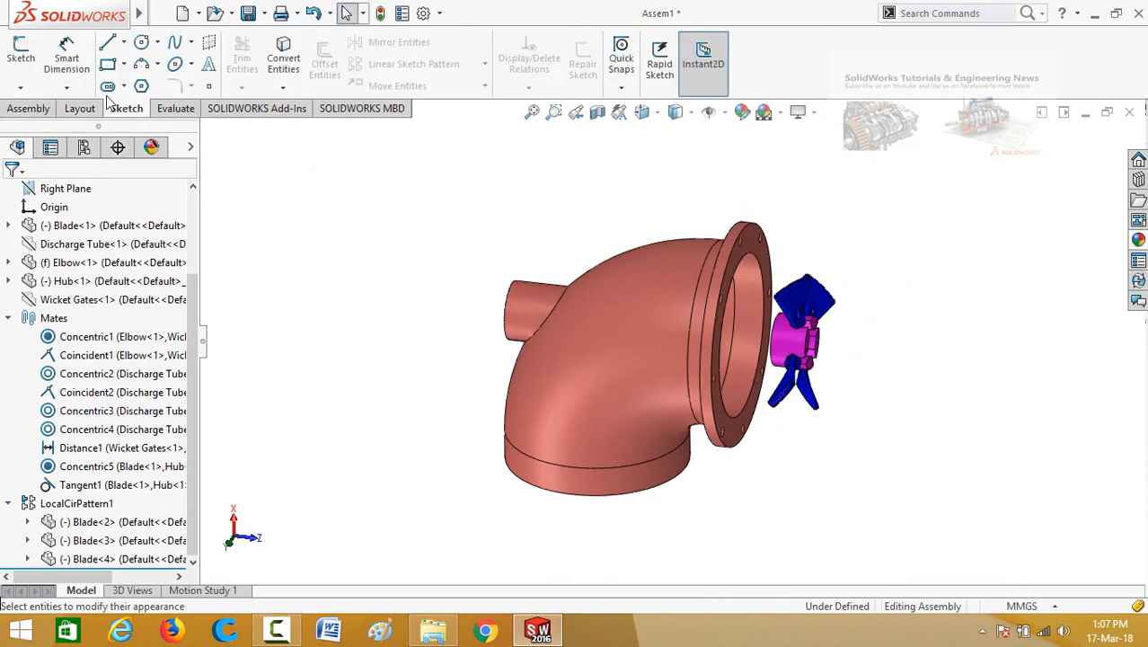
left_click(69, 59)
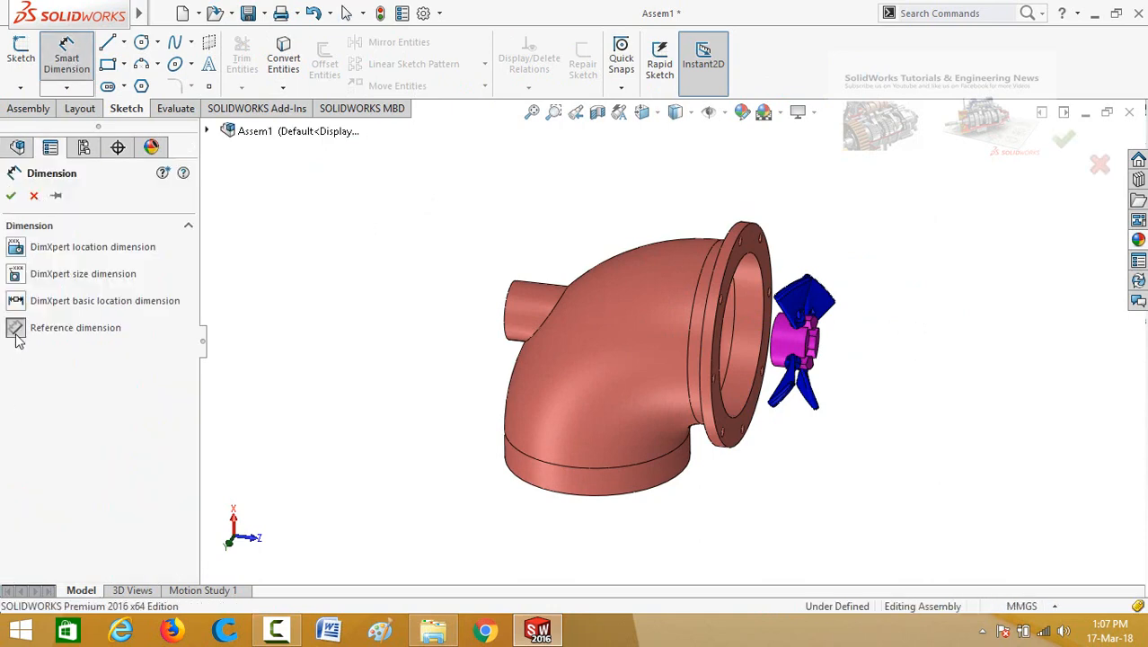
middle_click_drag(398, 339, 530, 333)
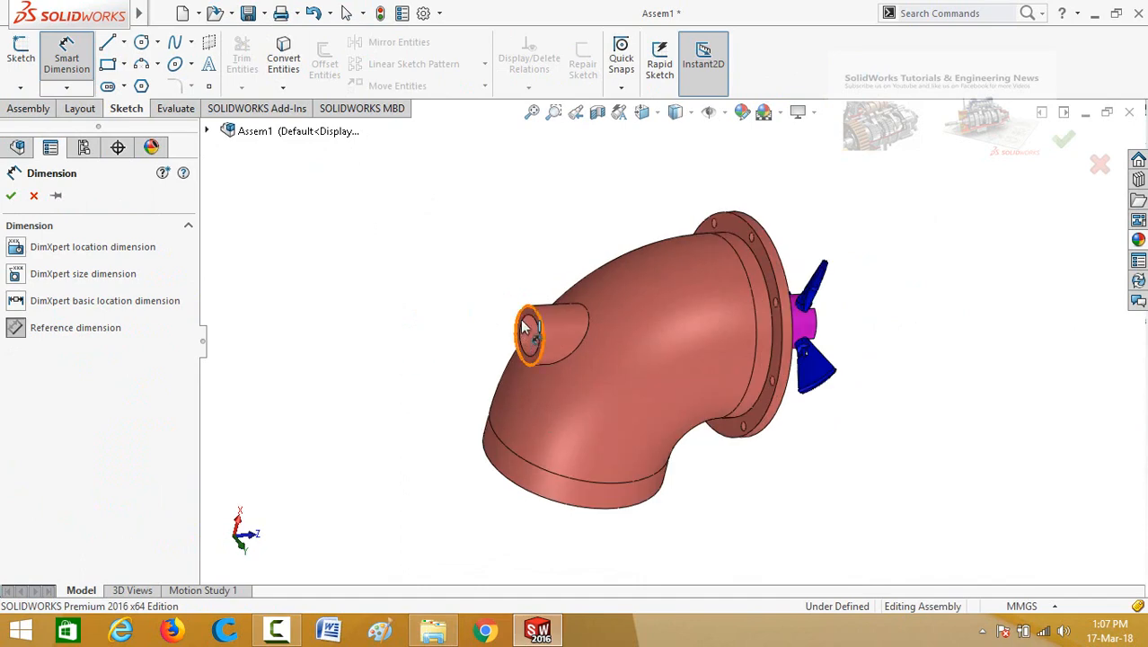
scroll(566, 318, "down", 5)
left_click(566, 318)
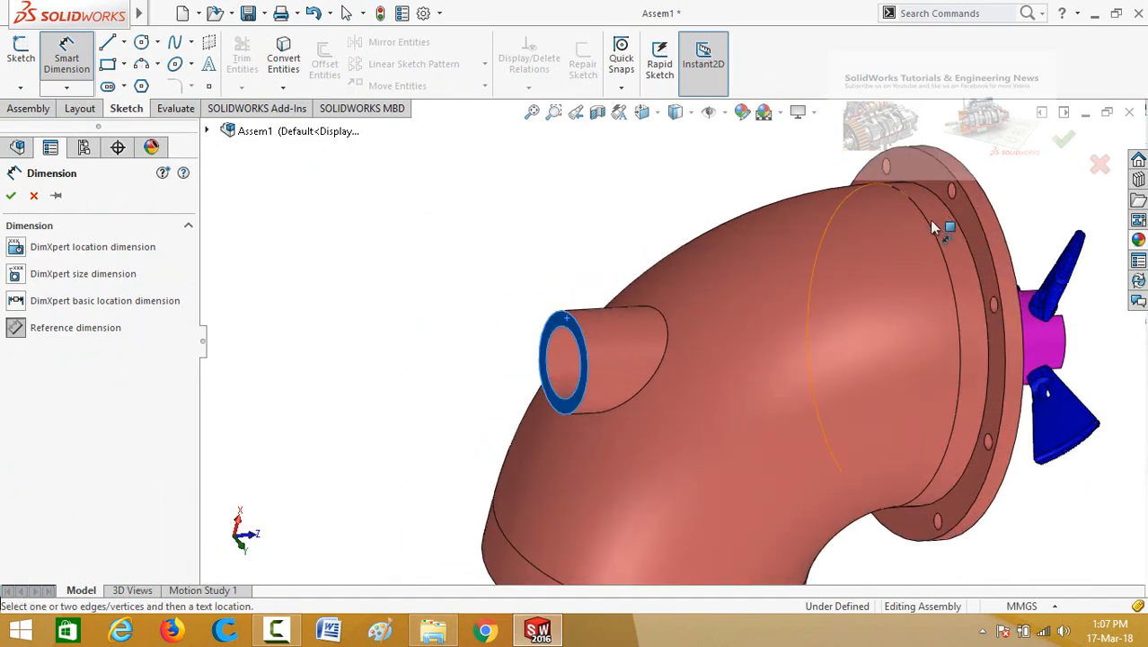
scroll(935, 225, "up", 3)
middle_click_drag(965, 269, 813, 310)
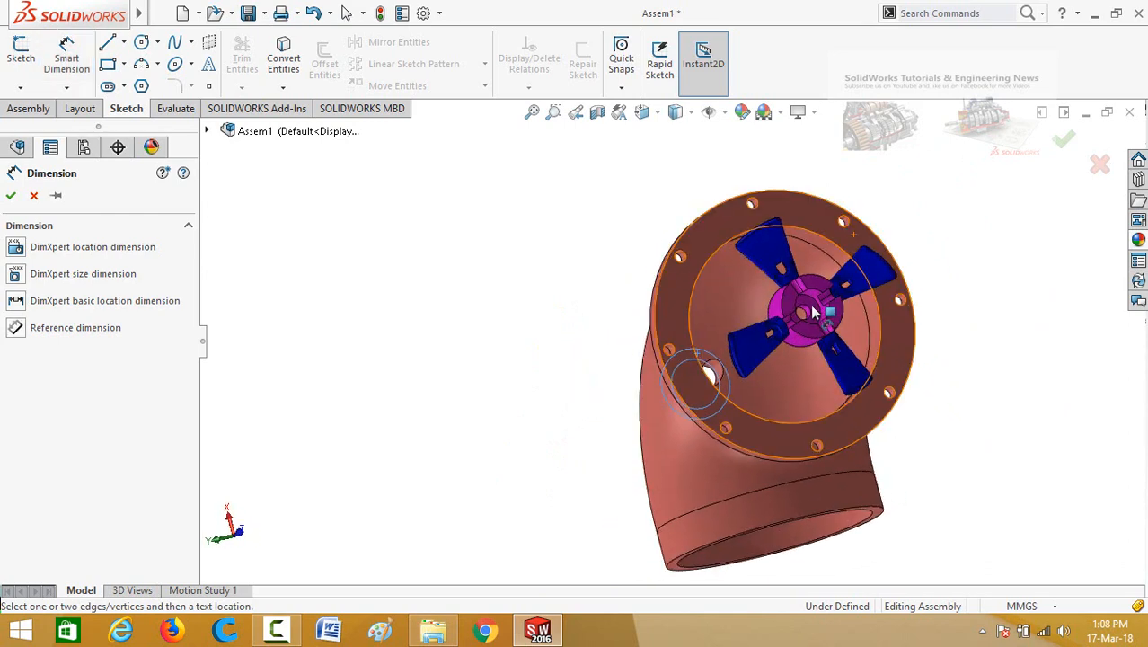
scroll(813, 310, "down", 3)
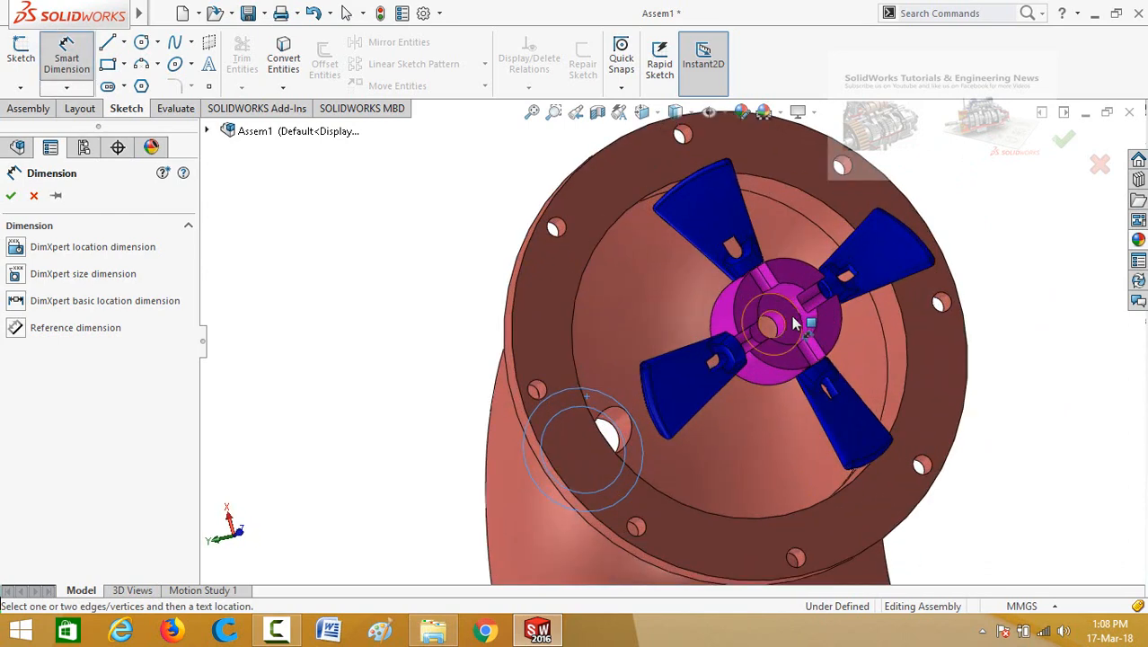
scroll(629, 441, "up", 5)
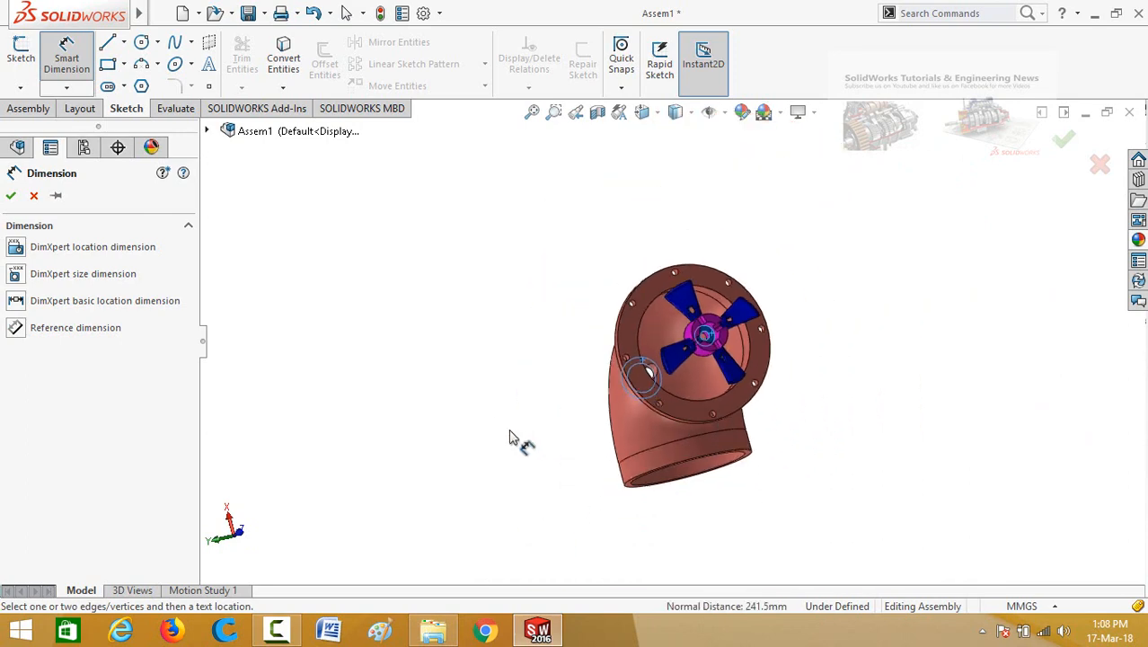
middle_click_drag(505, 402, 588, 385)
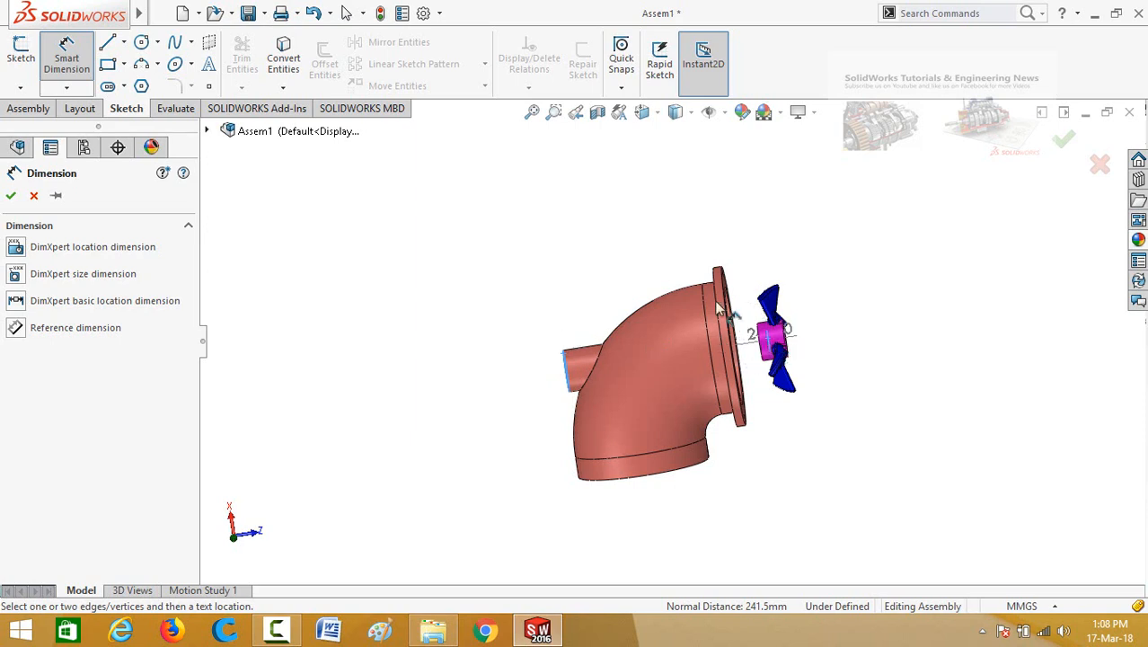
key("Escape")
middle_click_drag(570, 229, 571, 256)
Step: Create a new part document and start a sketch on its Front Plane
key("ctrl+n")
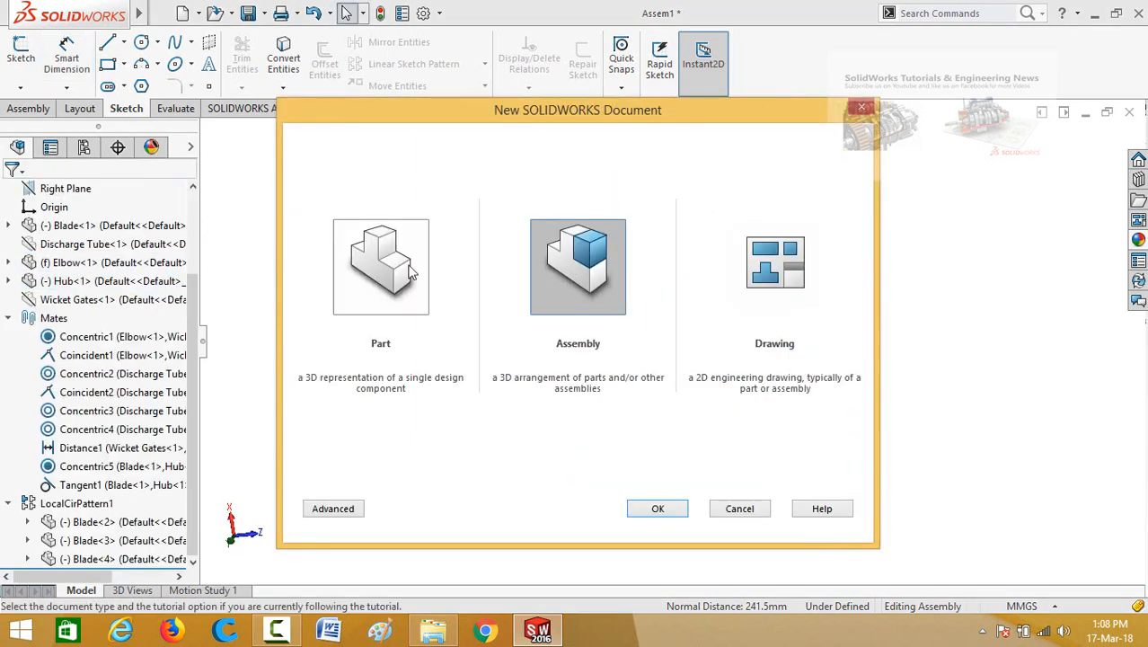
double_click(391, 270)
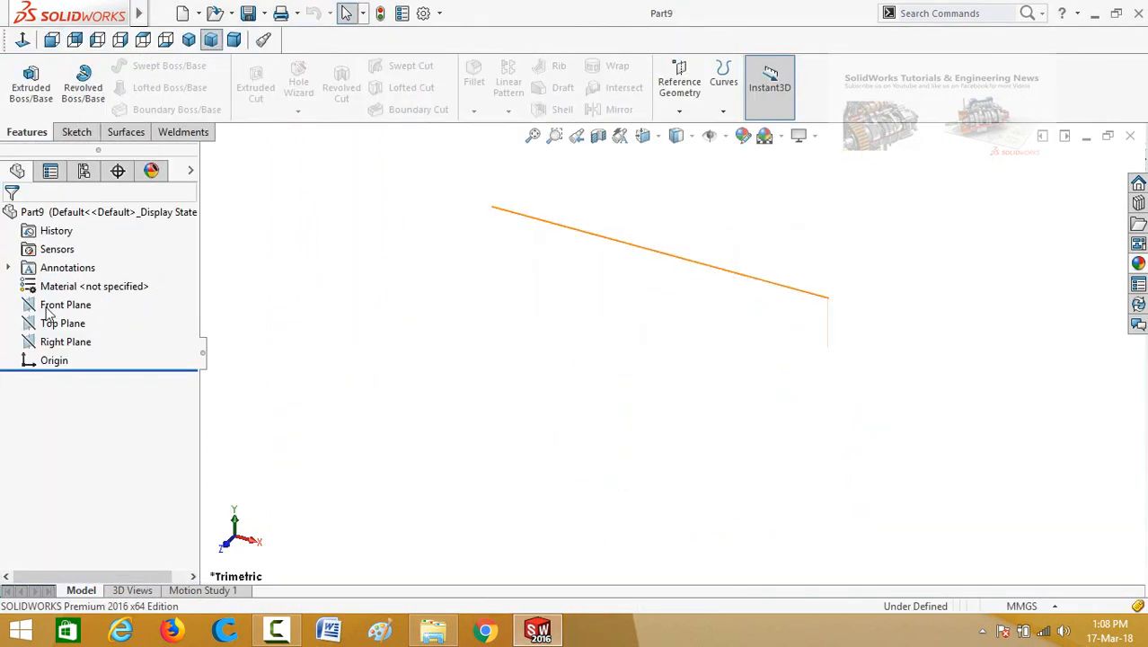
left_click(56, 306)
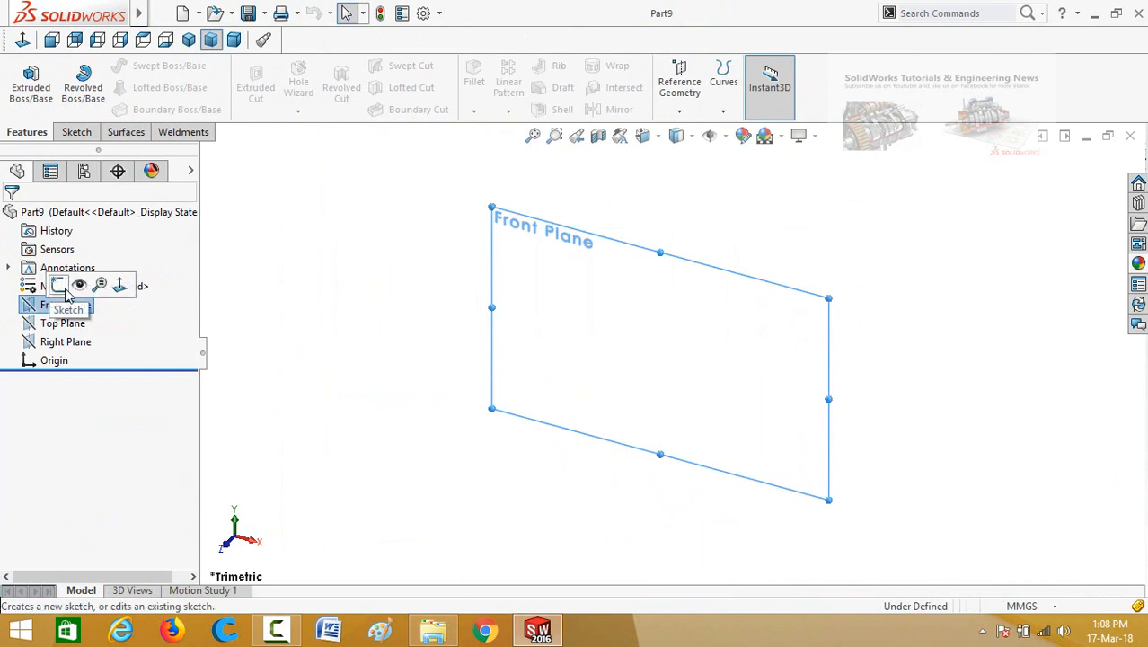
left_click(59, 286)
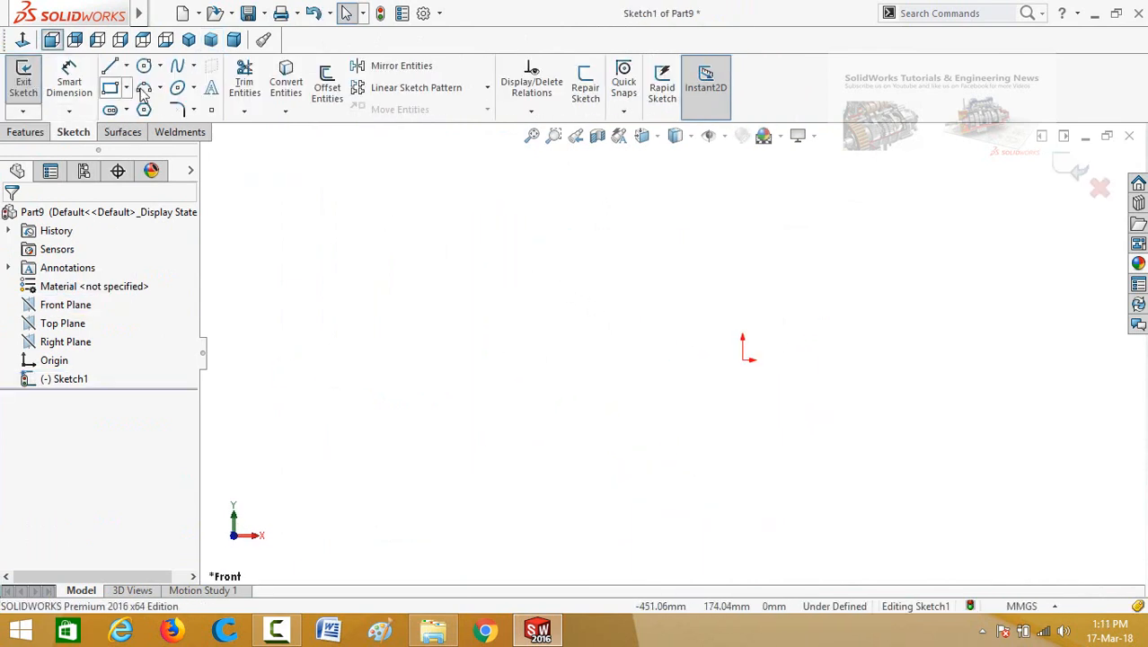
Step: Sketch a closed stepped half-profile from the origin: thick far-end head, long shank, and narrow tip overhanging the origin, about 141 mm from head shoulder to tip
left_click(110, 68)
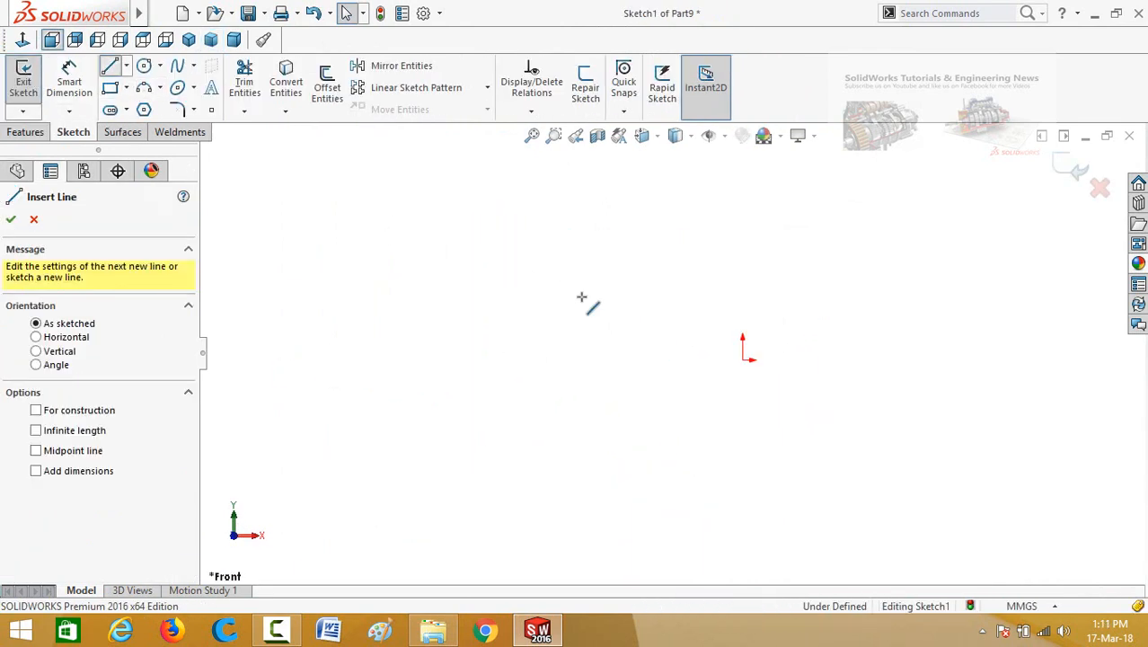
left_click(736, 389)
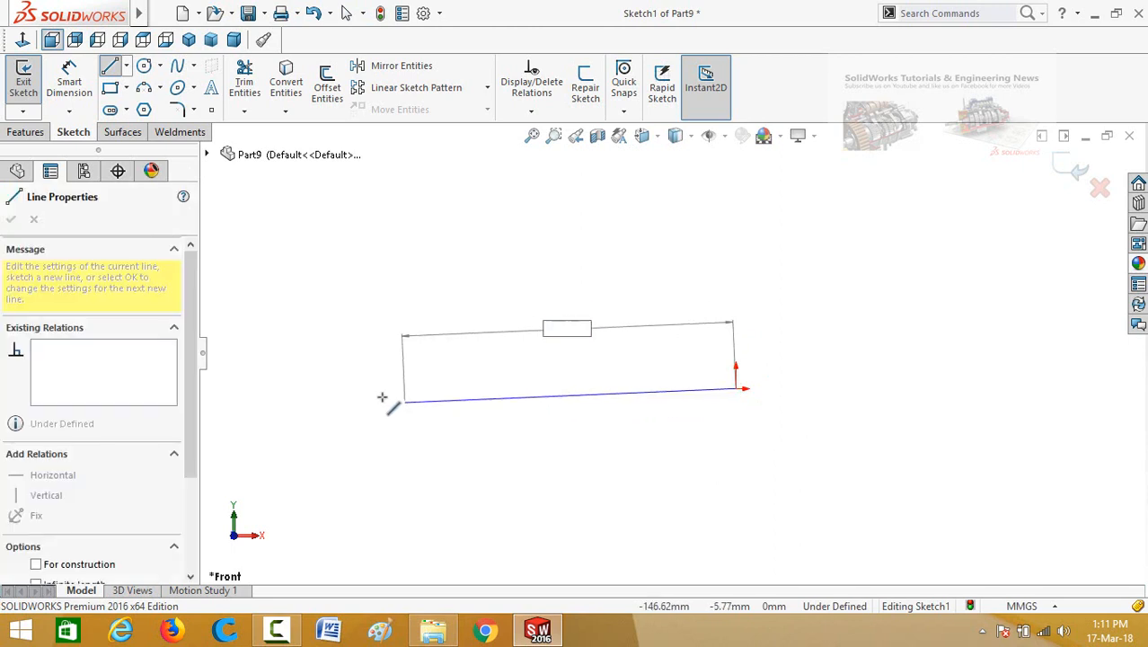
left_click(355, 388)
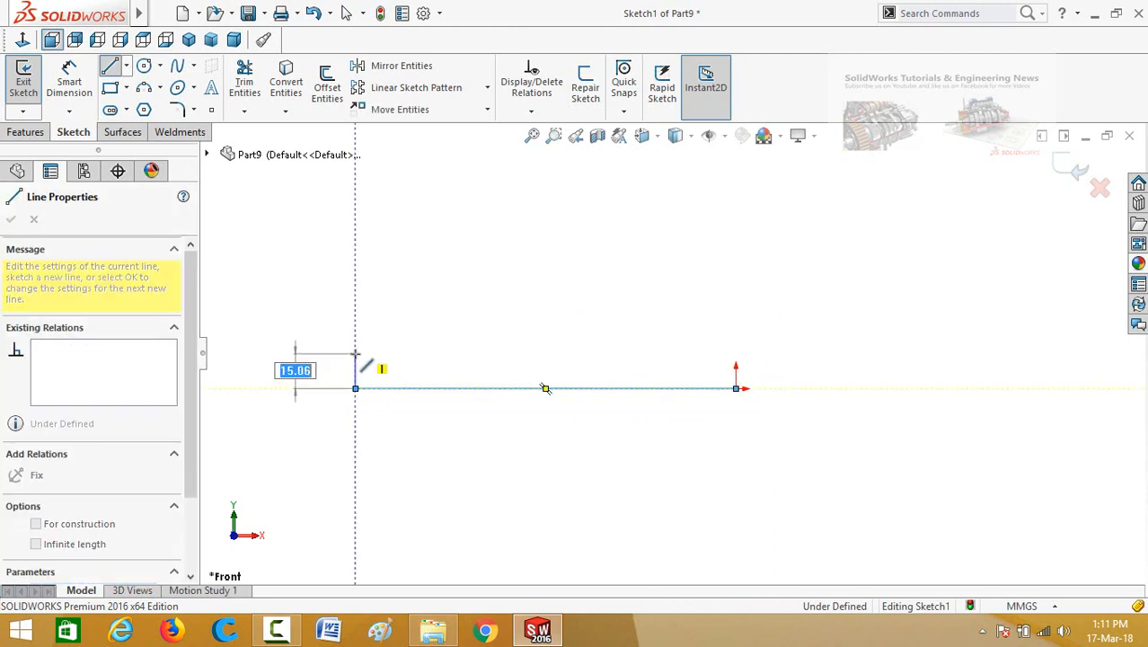
left_click(355, 353)
scroll(691, 371, "down", 5)
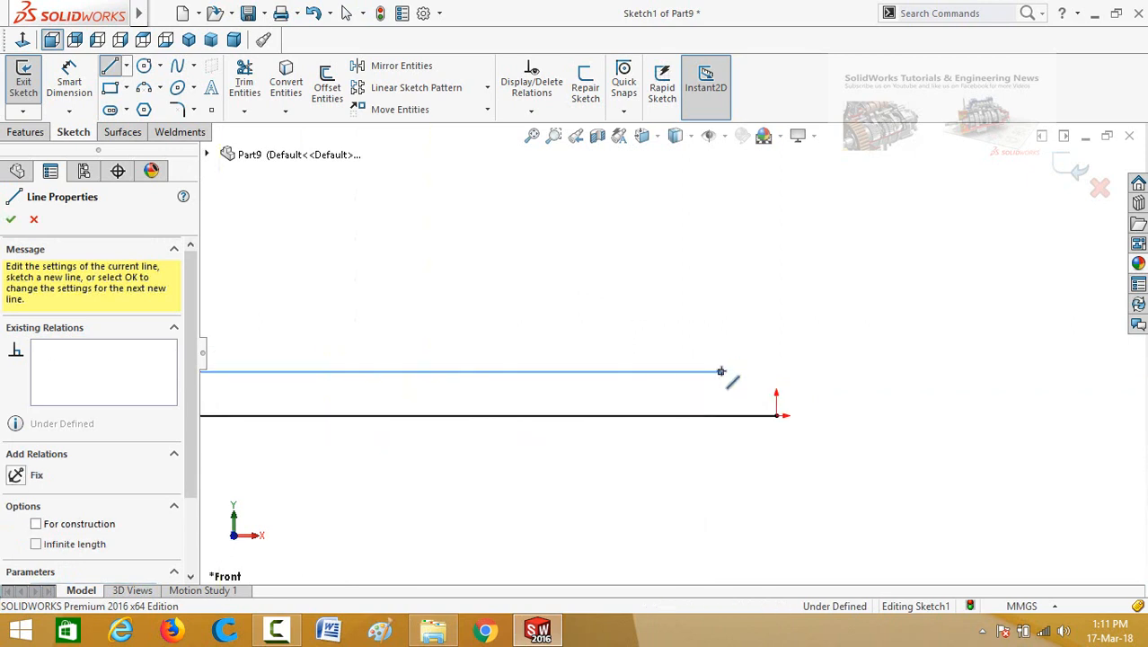
left_click(720, 377)
left_click(823, 385)
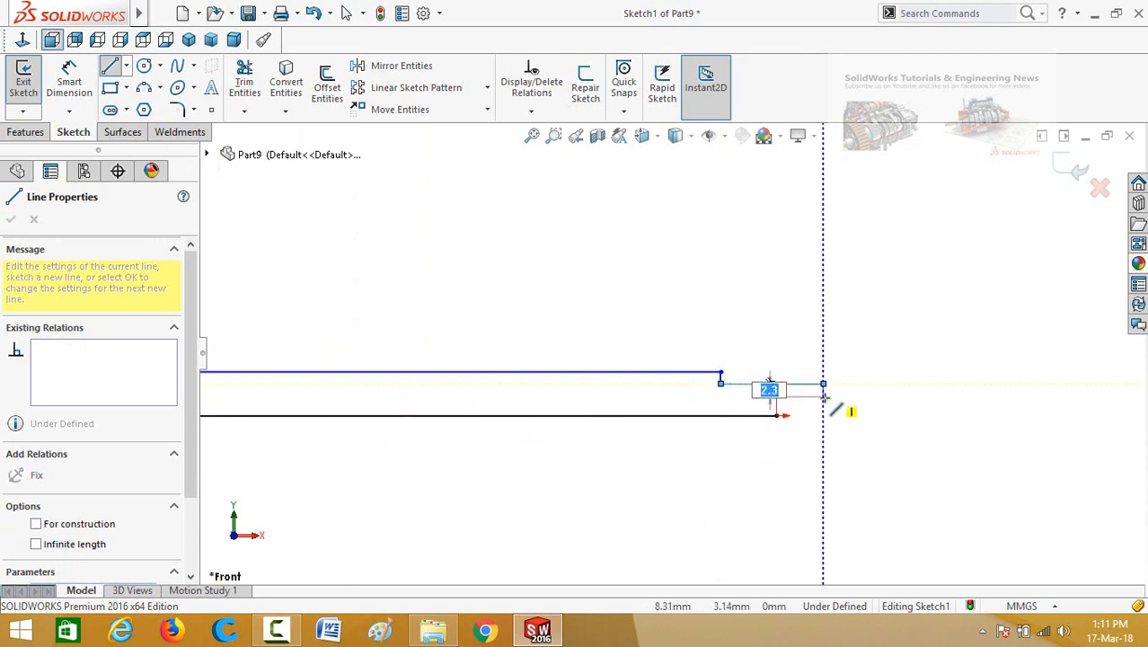
left_click(776, 402)
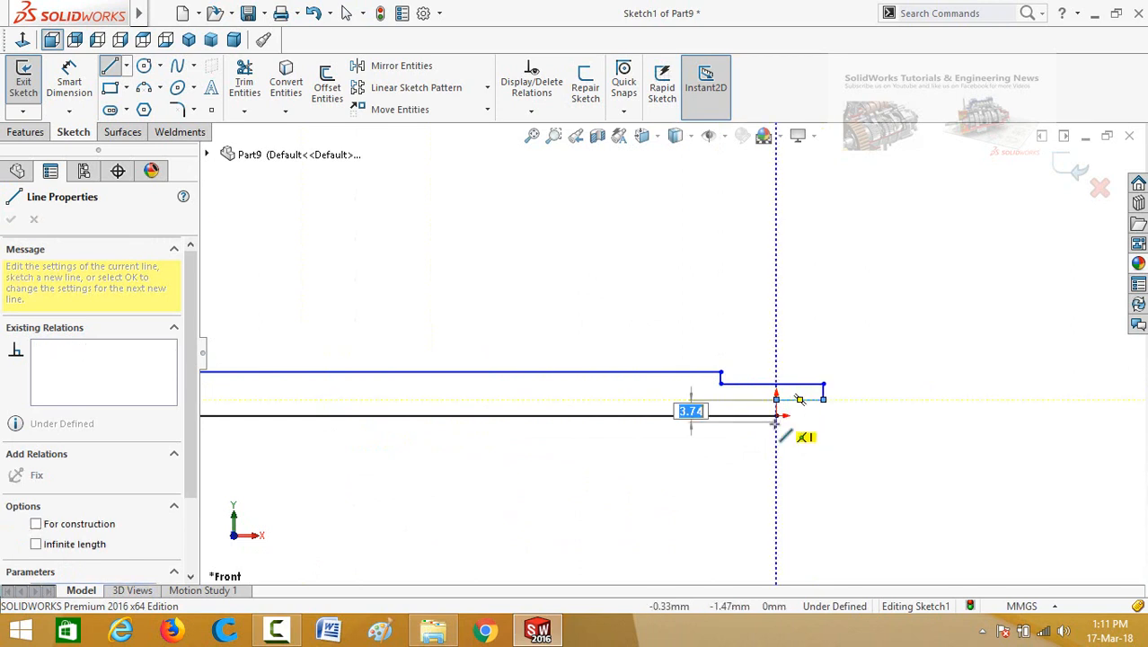
left_click(776, 415)
key("Escape")
key("f")
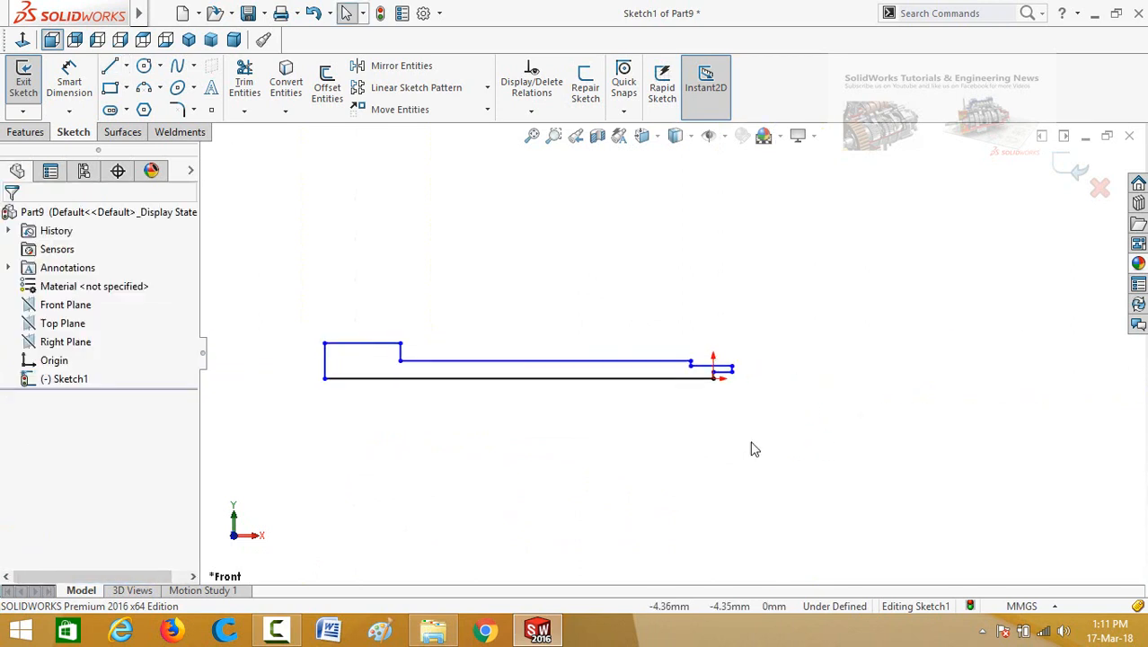
Step: Dimension the horizontal distance from the thick head's shoulder to the outer end of the narrow tip
scroll(613, 419, "down", 2)
scroll(587, 344, "up", 1)
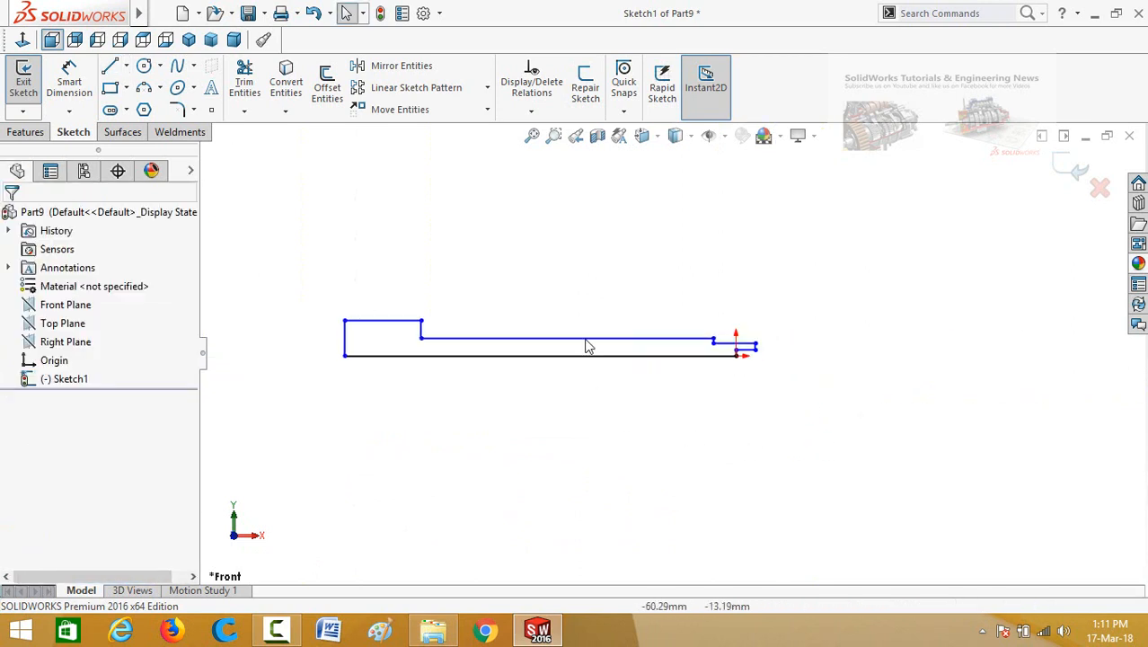
scroll(581, 312, "down", 1)
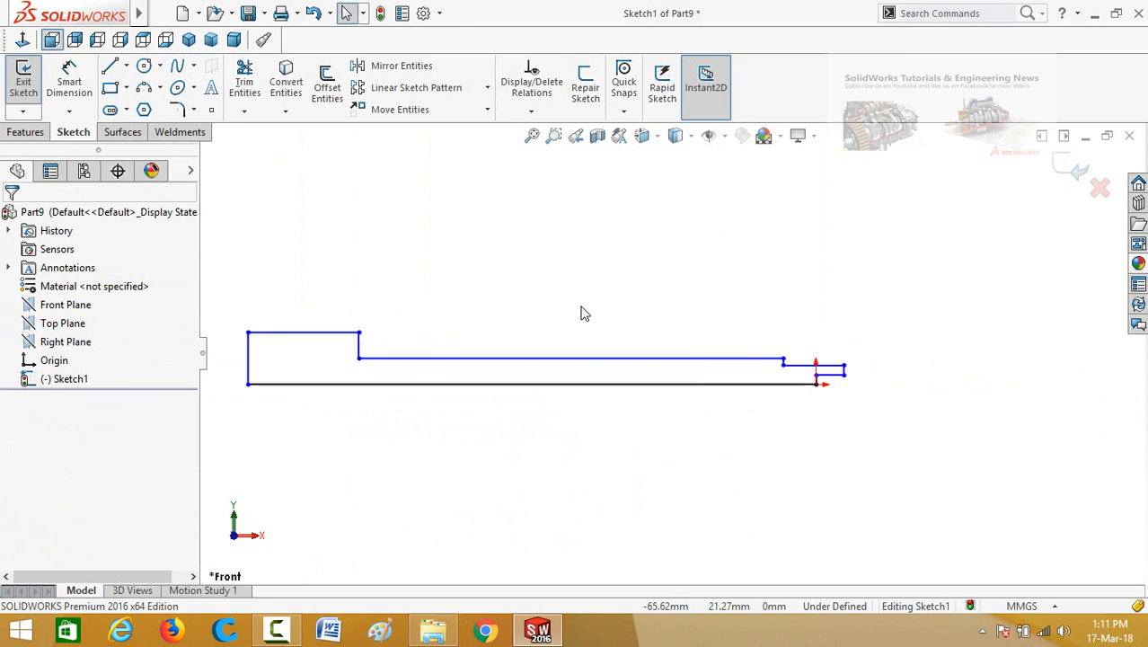
right_click_drag(607, 393, 584, 302)
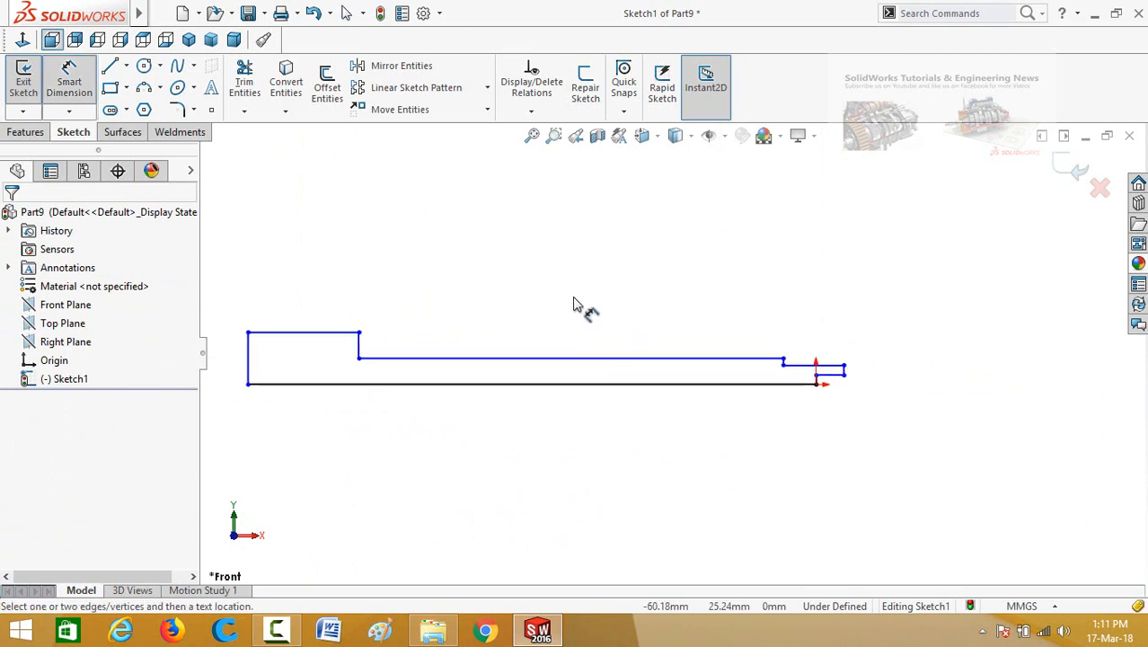
scroll(557, 305, "down", 1)
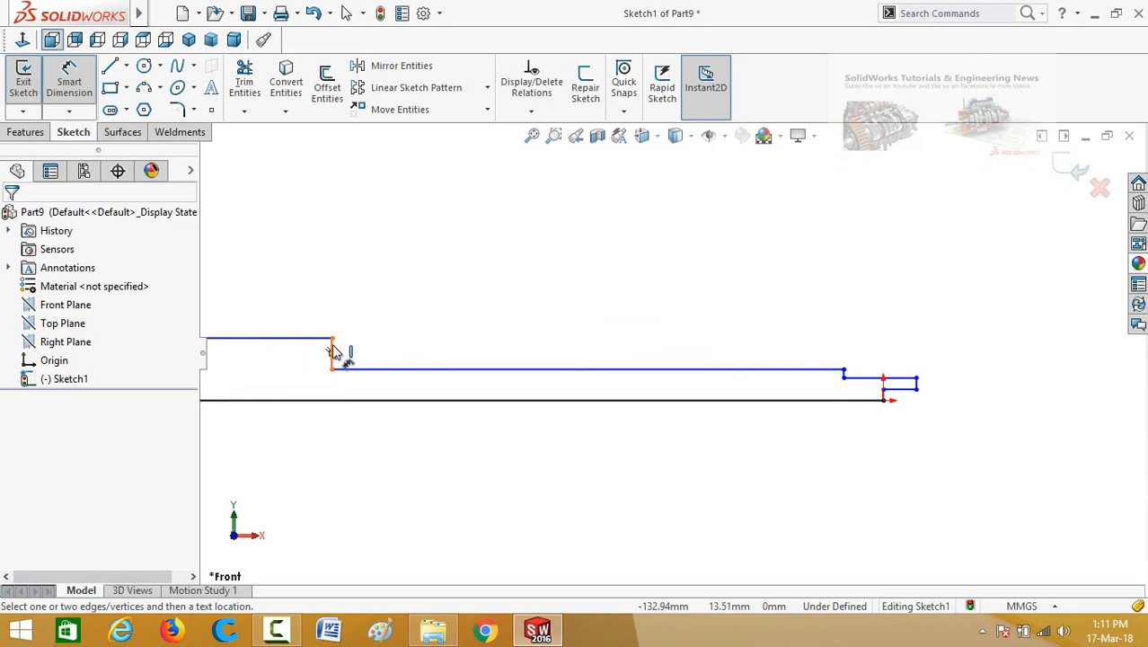
left_click(333, 352)
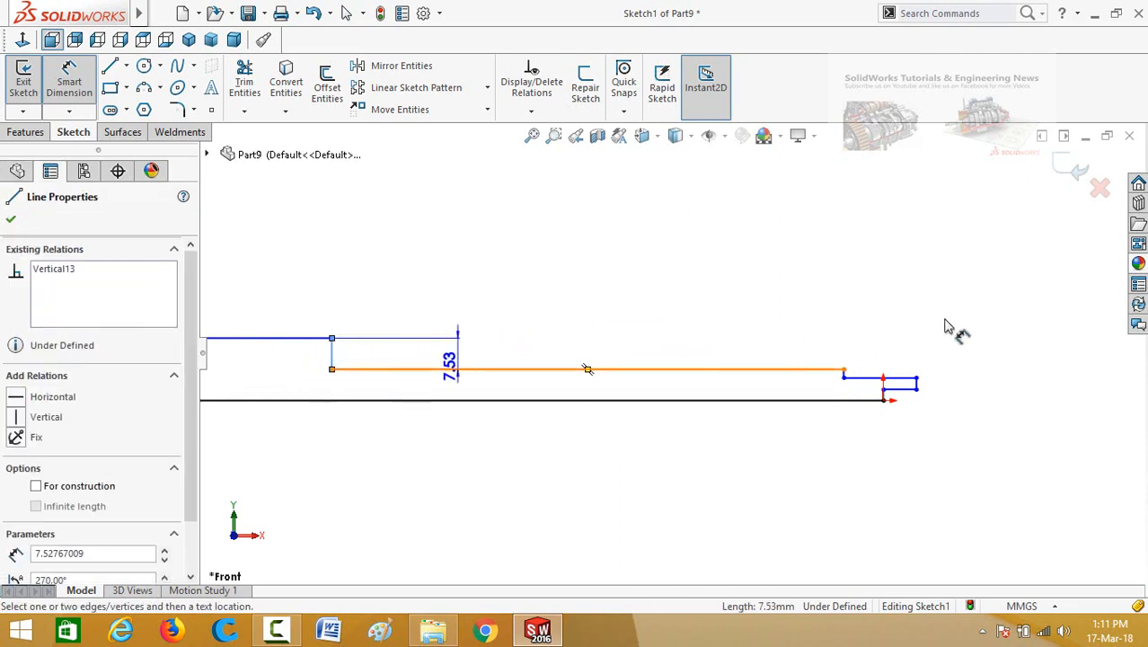
scroll(945, 327, "down", 4)
left_click(852, 404)
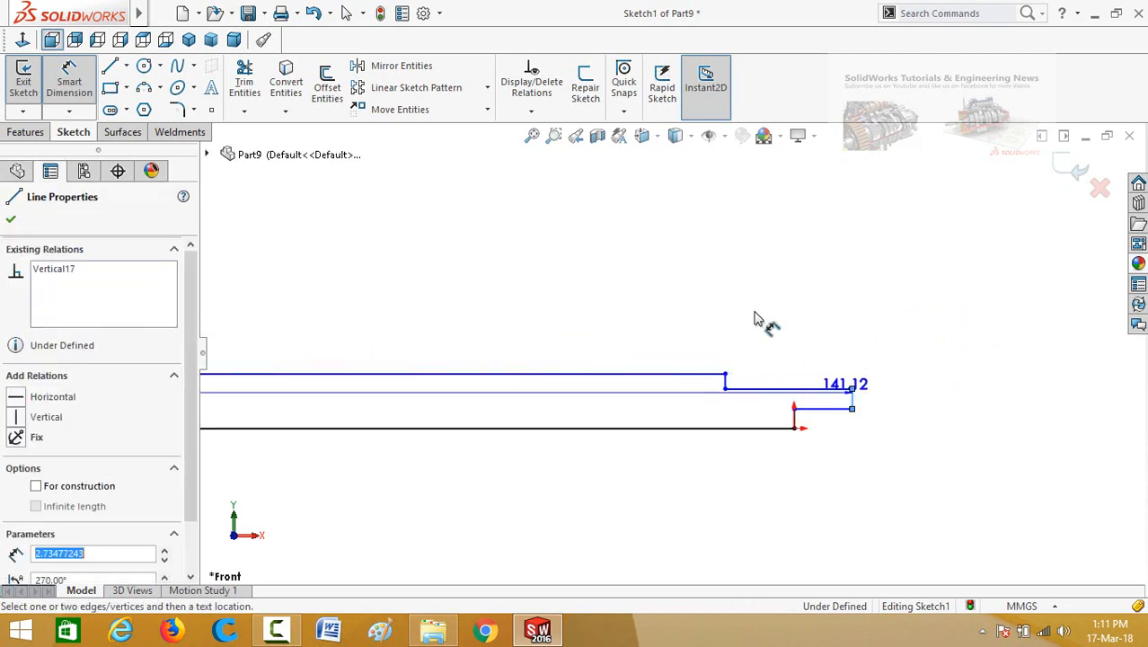
scroll(543, 307, "up", 3)
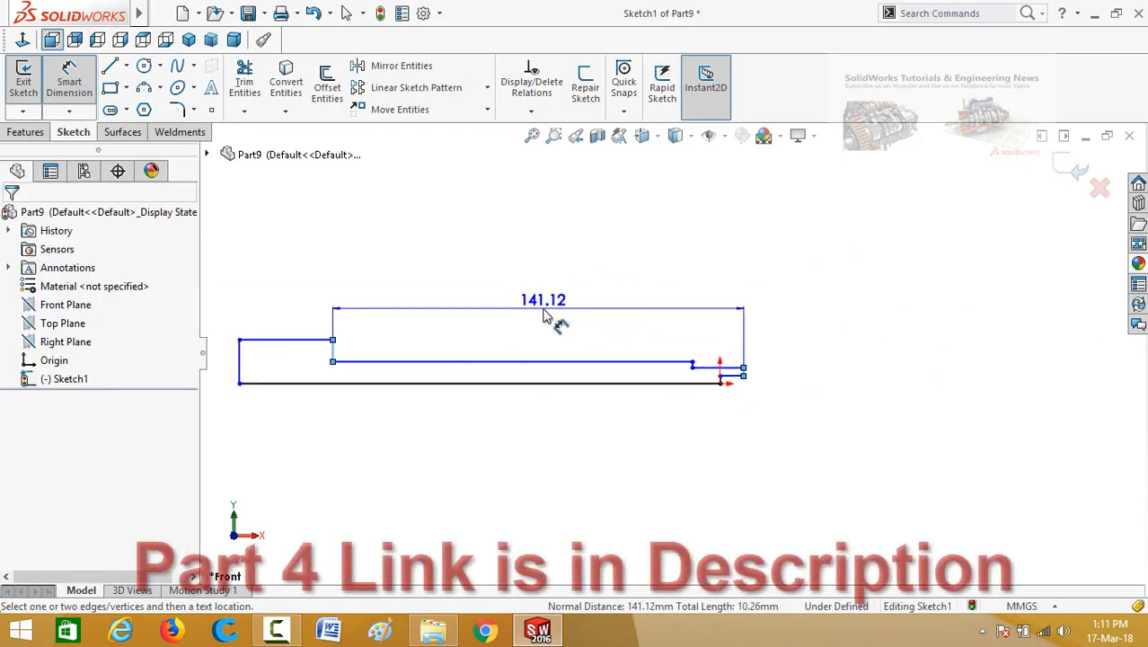